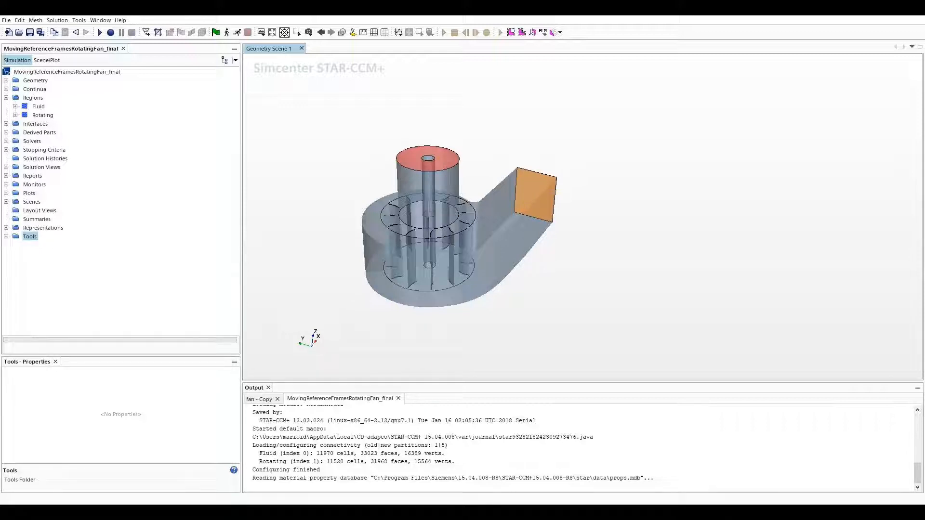
# Inspect the Fluid region's Axis boundary, checking its tangential velocity specification and wall relative rotation value.
pyautogui.click(40, 107)
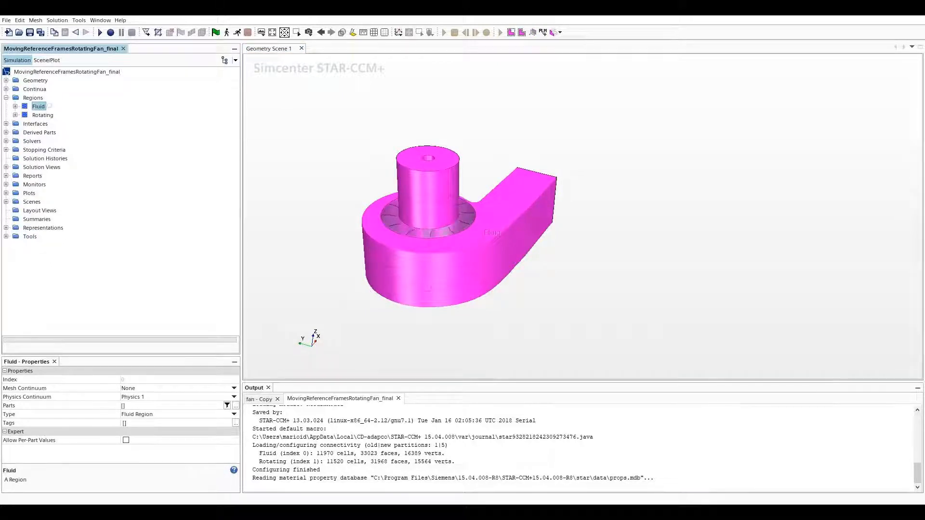
pyautogui.press('Right')
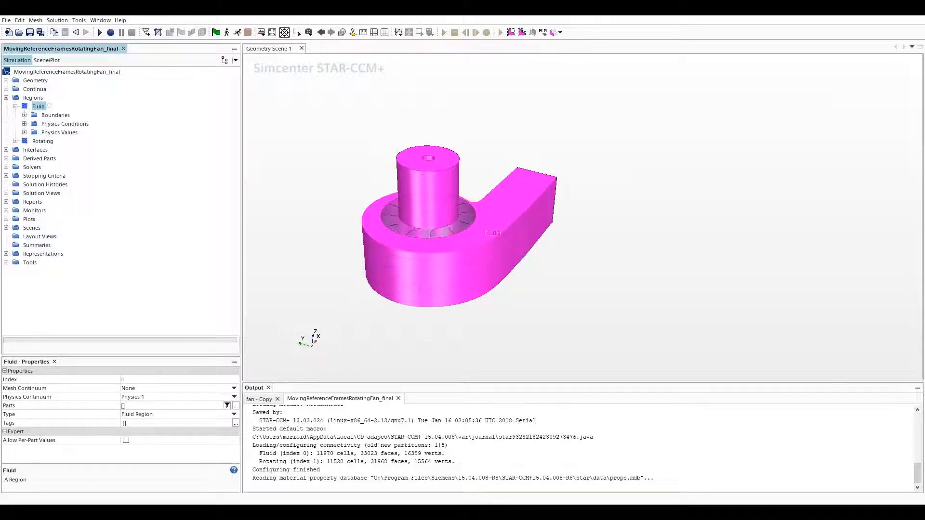
pyautogui.click(25, 115)
pyautogui.click(56, 124)
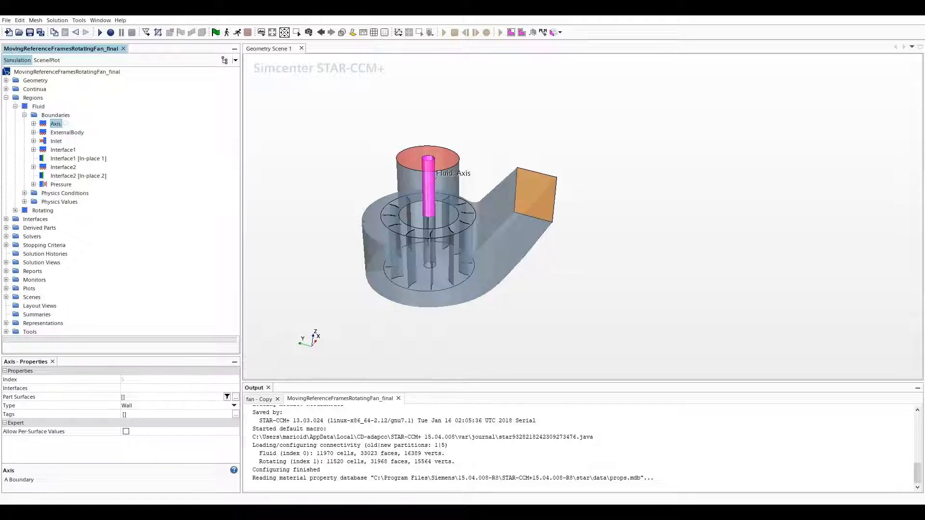
pyautogui.click(34, 124)
pyautogui.click(42, 132)
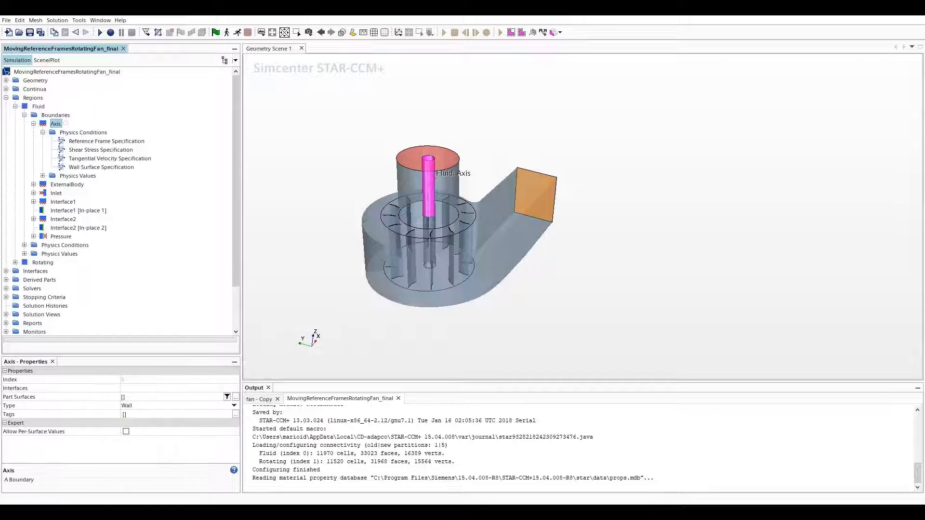
pyautogui.click(109, 158)
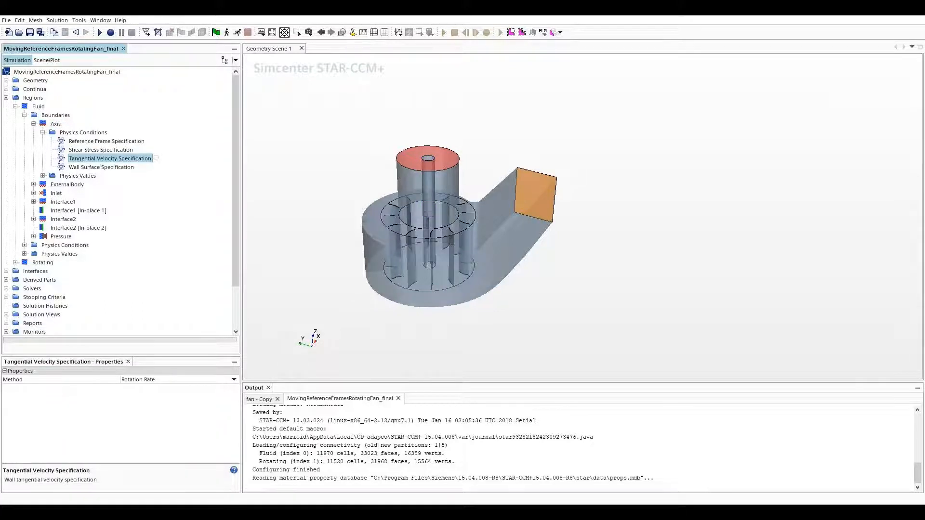
pyautogui.click(43, 176)
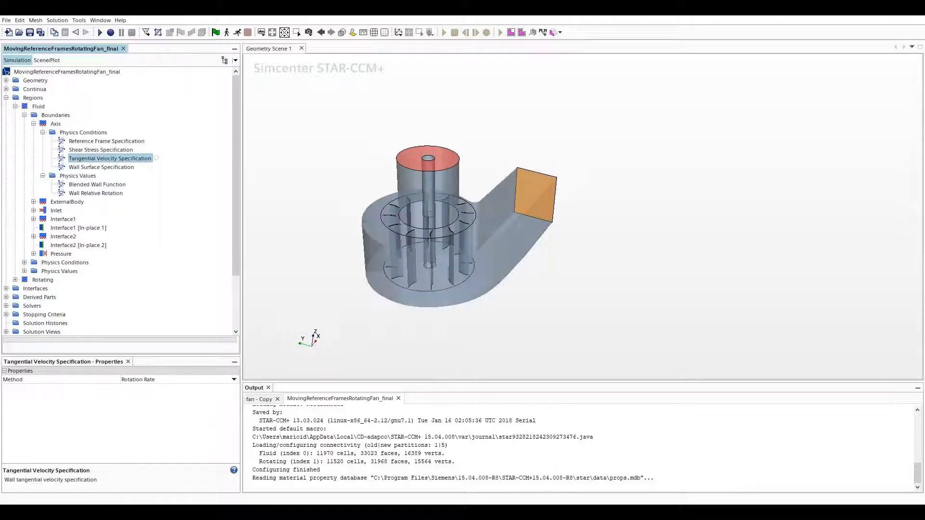
pyautogui.click(96, 194)
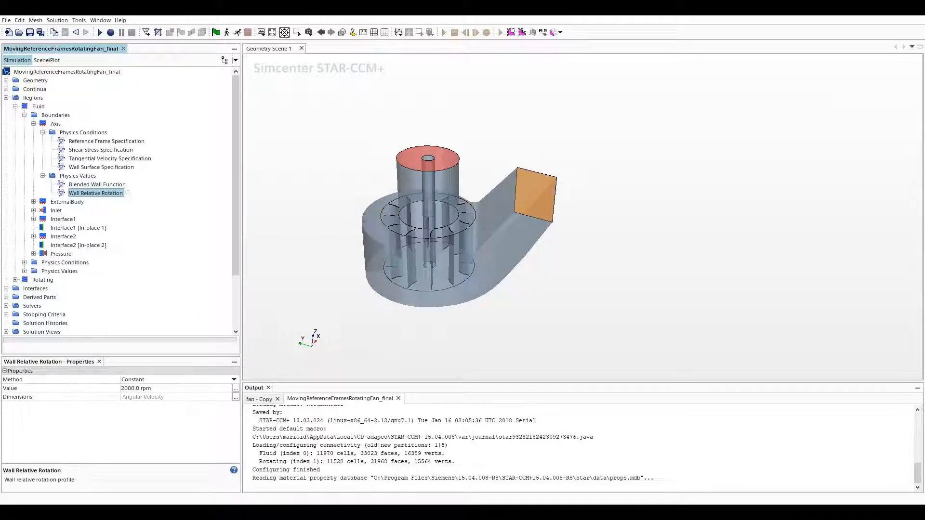
pyautogui.click(34, 124)
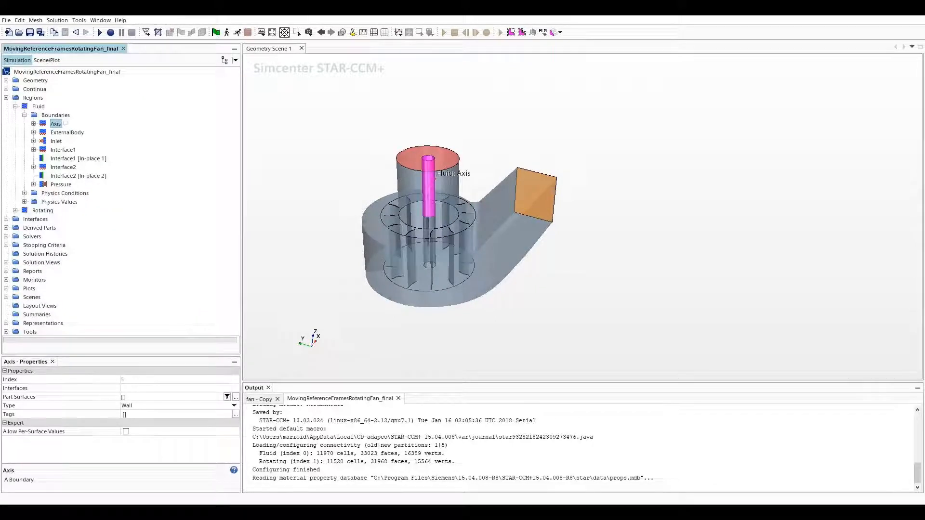
# Inspect the Fluid region's ExternalBody and Inlet boundaries, including the inlet's velocity magnitude.
pyautogui.click(85, 133)
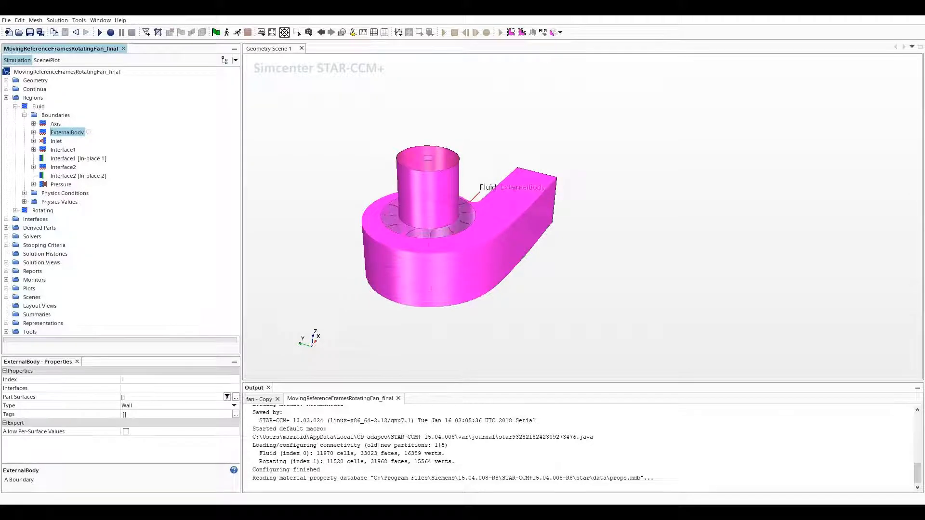
pyautogui.click(56, 141)
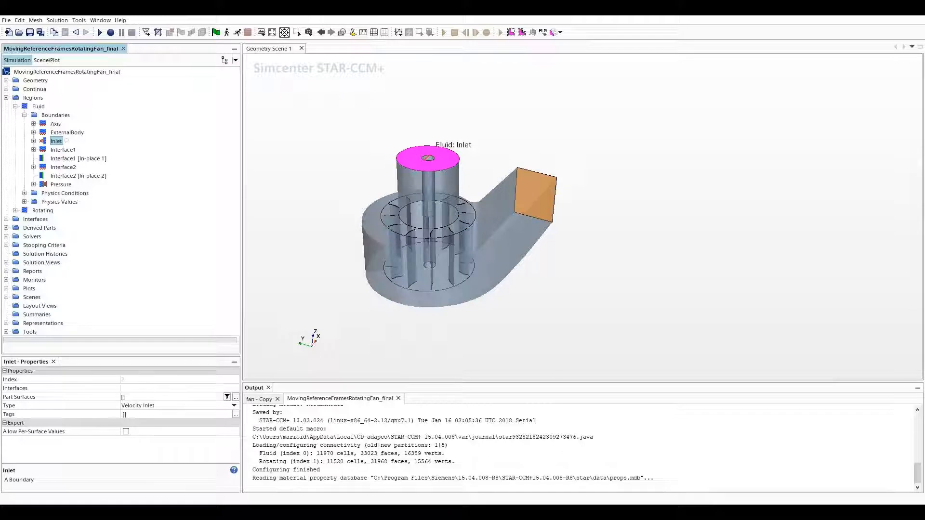
pyautogui.click(34, 141)
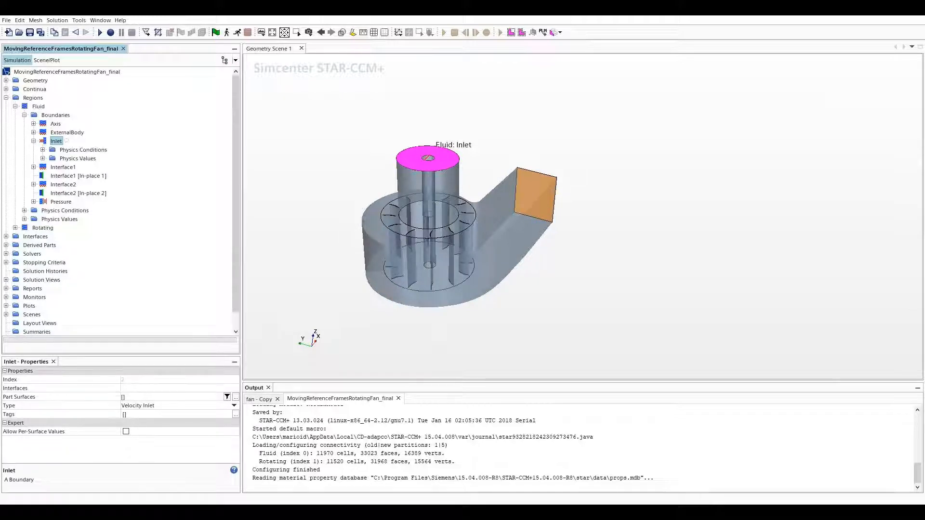
pyautogui.click(43, 158)
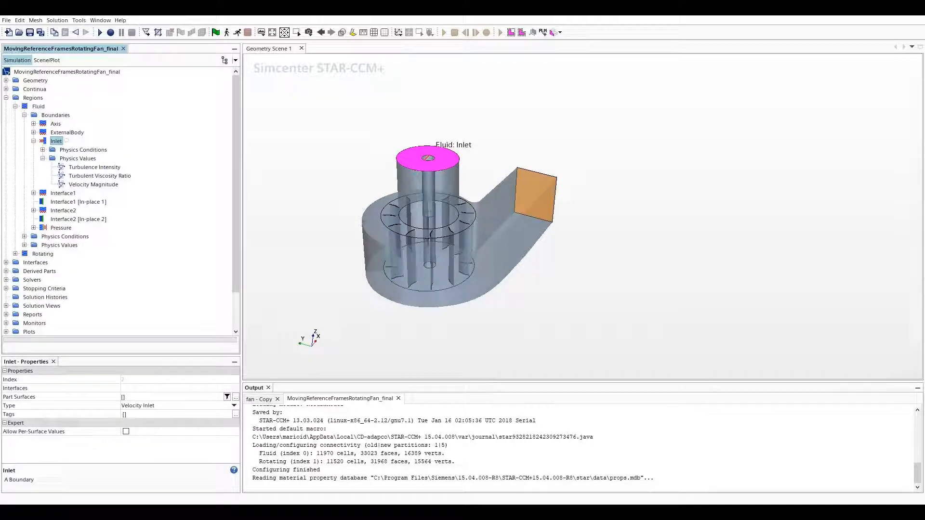
pyautogui.click(93, 184)
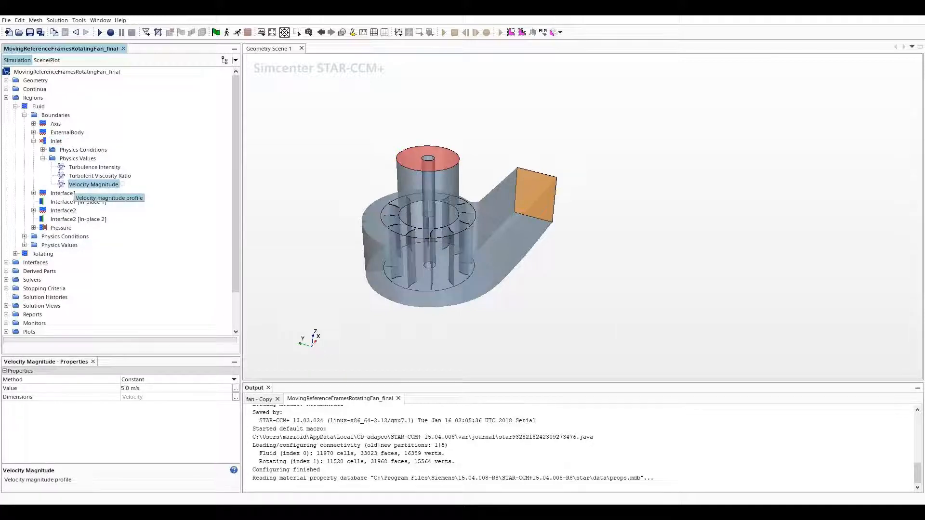
pyautogui.doubleClick(64, 141)
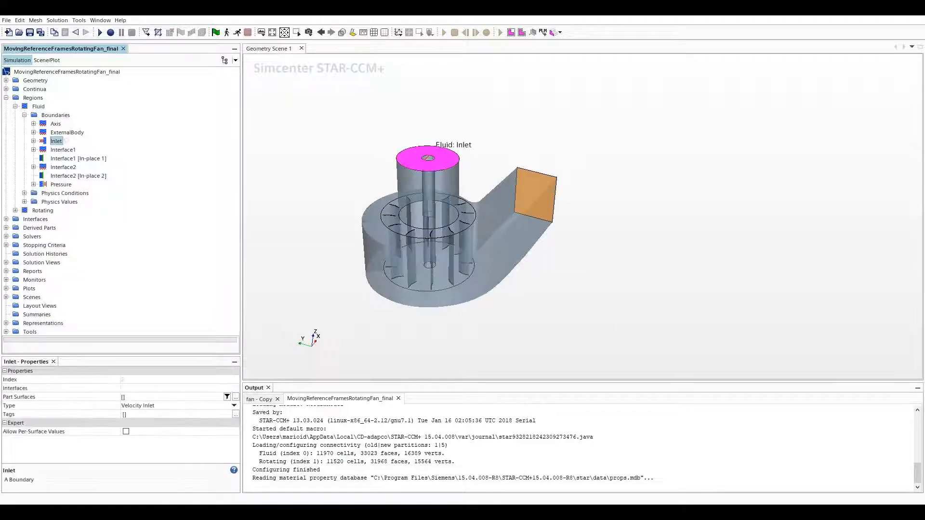
# Locate the Fluid region's two in-place interface boundaries and its Pressure boundary on the fan geometry.
pyautogui.click(110, 158)
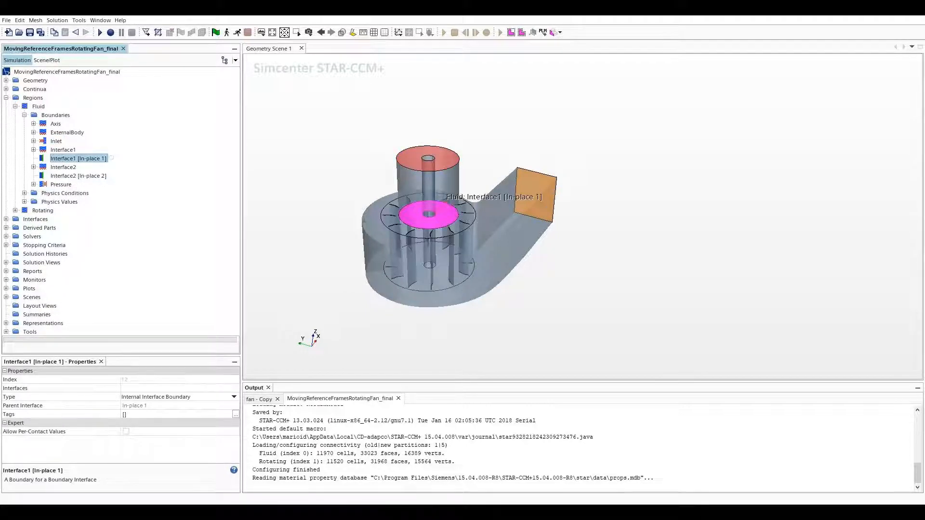
pyautogui.click(110, 176)
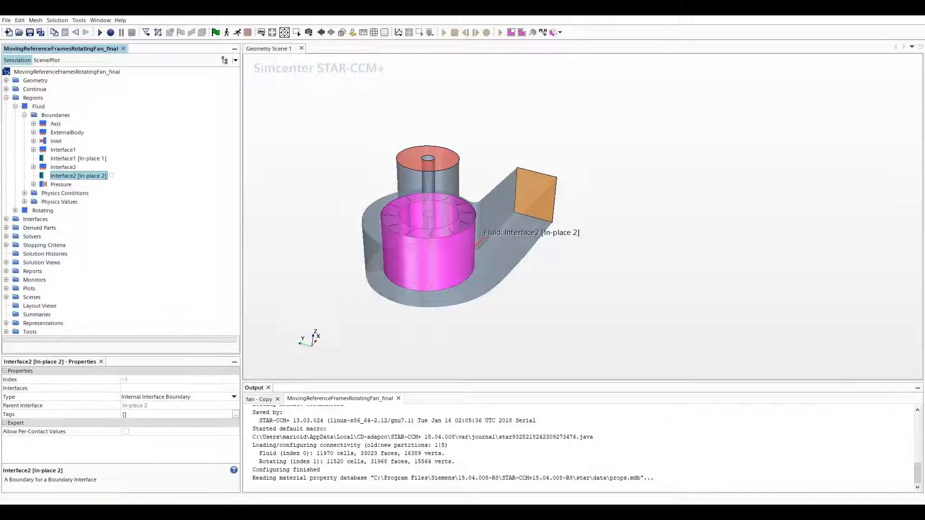
pyautogui.click(60, 185)
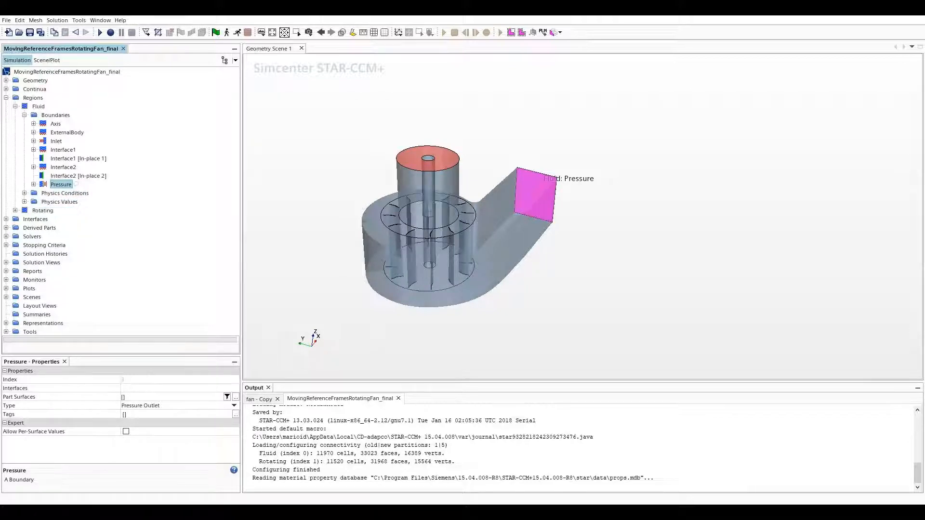
# Check the motion specification in the Fluid region's physics values, and collapse the region.
pyautogui.click(25, 202)
pyautogui.click(77, 219)
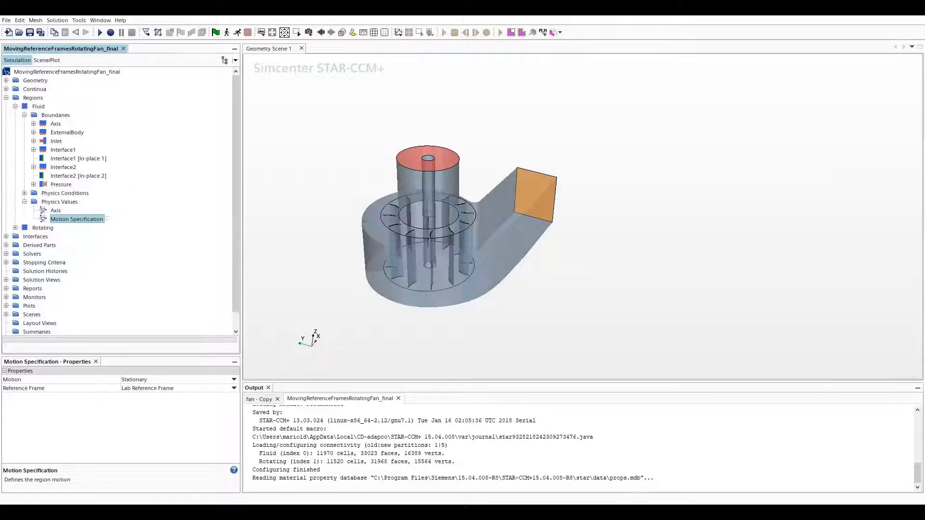
pyautogui.click(16, 107)
# Examine the Rotating region's Axis, Blades, in-place interface and Walls boundaries on the fan geometry.
pyautogui.click(57, 115)
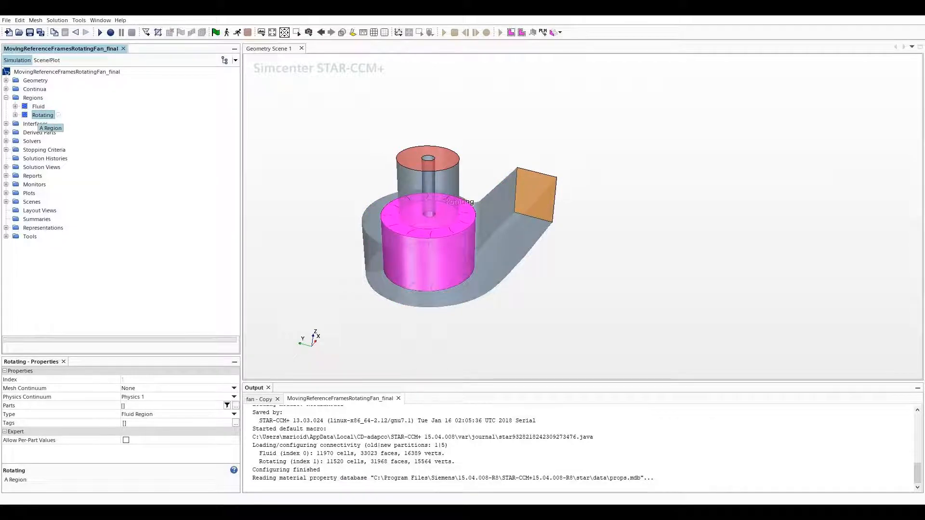
pyautogui.doubleClick(57, 114)
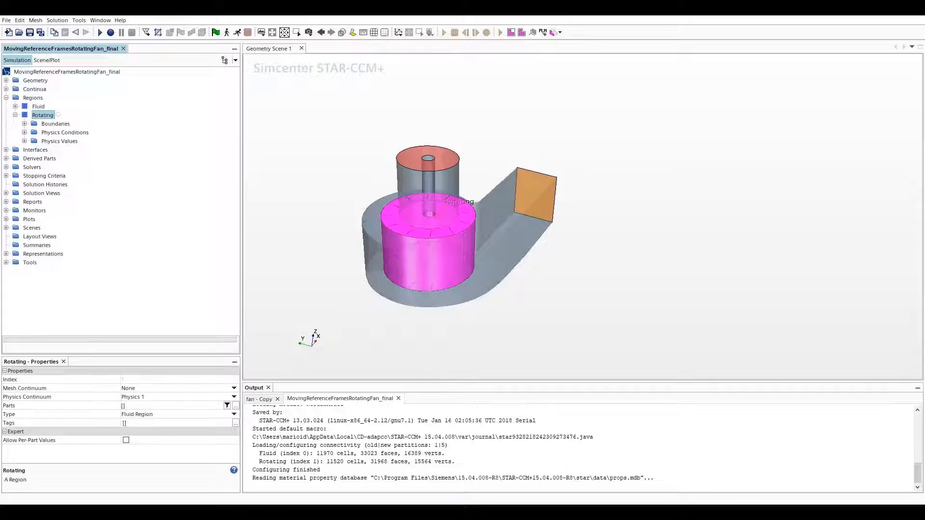
pyautogui.click(24, 124)
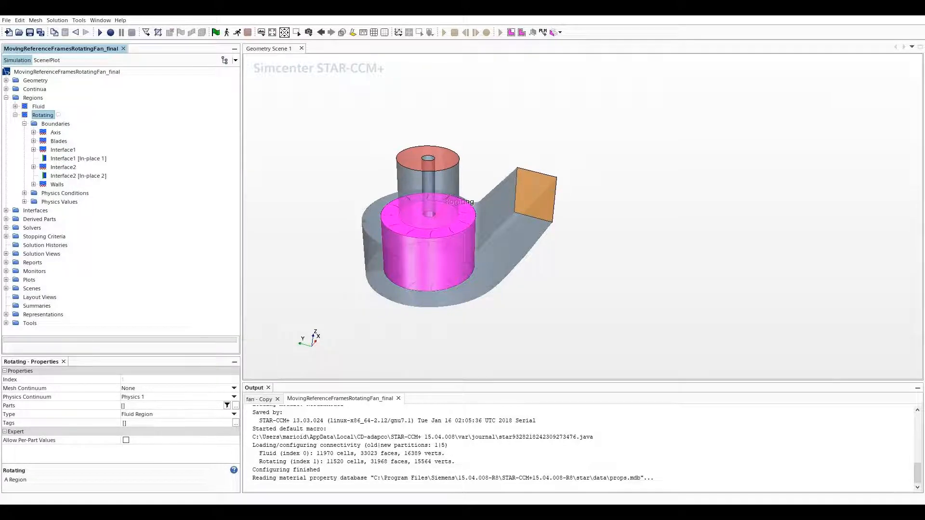
pyautogui.click(56, 133)
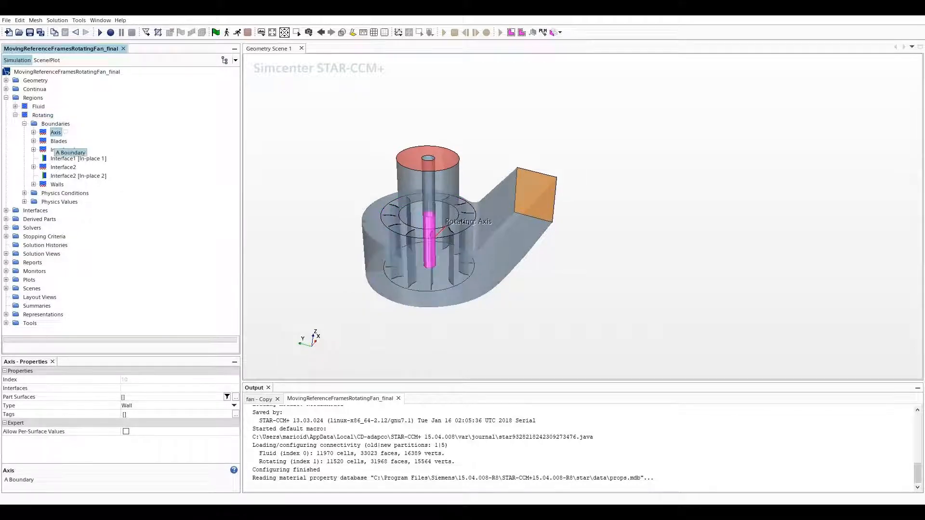
pyautogui.click(55, 140)
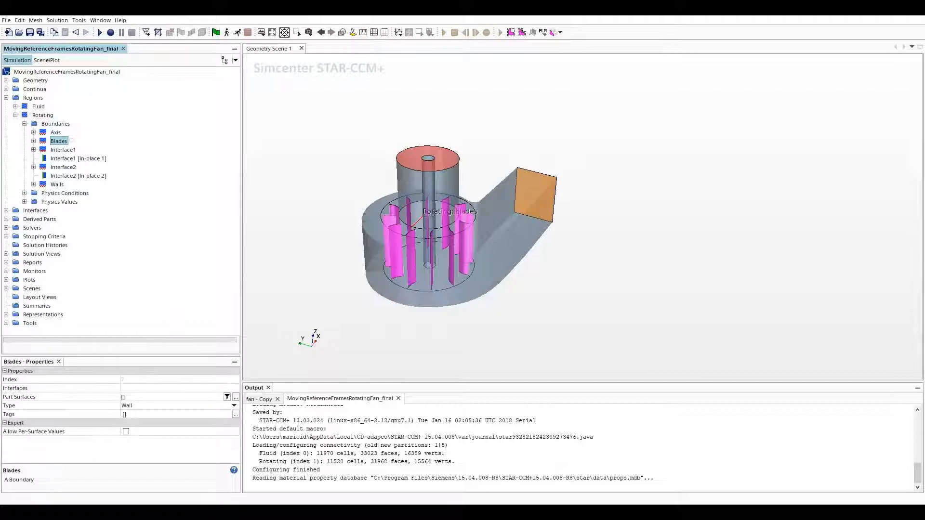
pyautogui.click(57, 158)
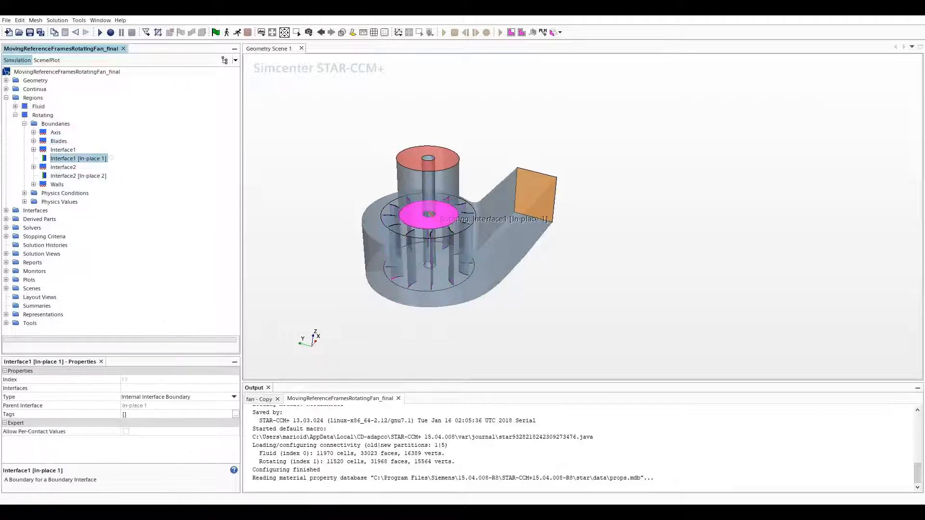
pyautogui.click(72, 176)
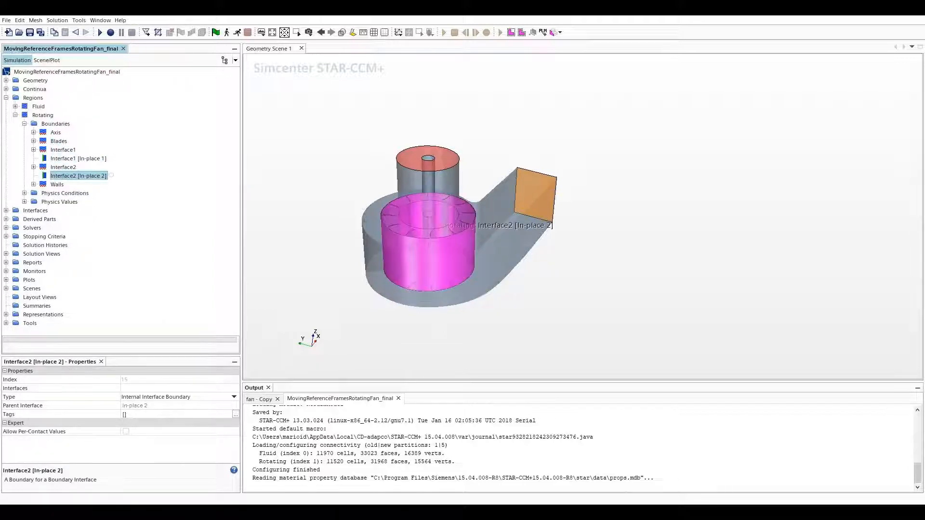
pyautogui.click(58, 185)
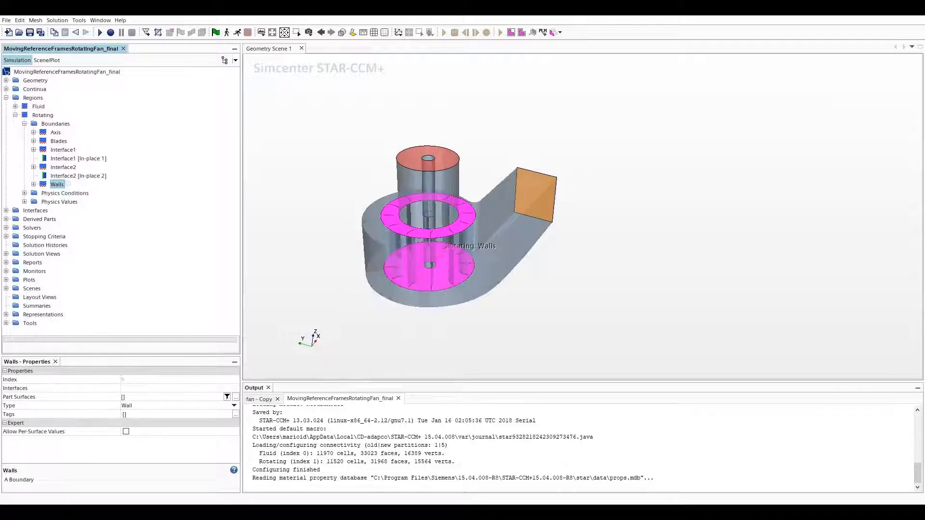
# Check the motion specification in the Rotating region's physics values.
pyautogui.click(58, 202)
pyautogui.click(24, 201)
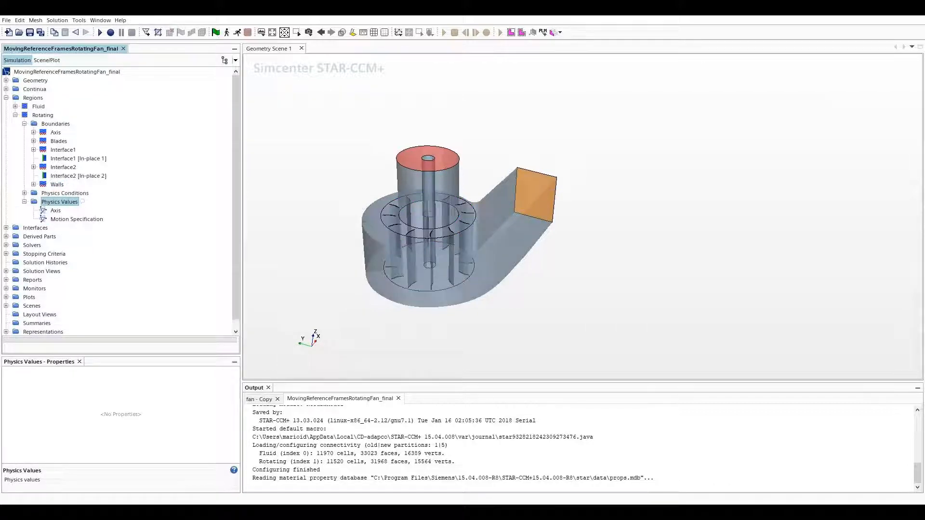
pyautogui.click(77, 219)
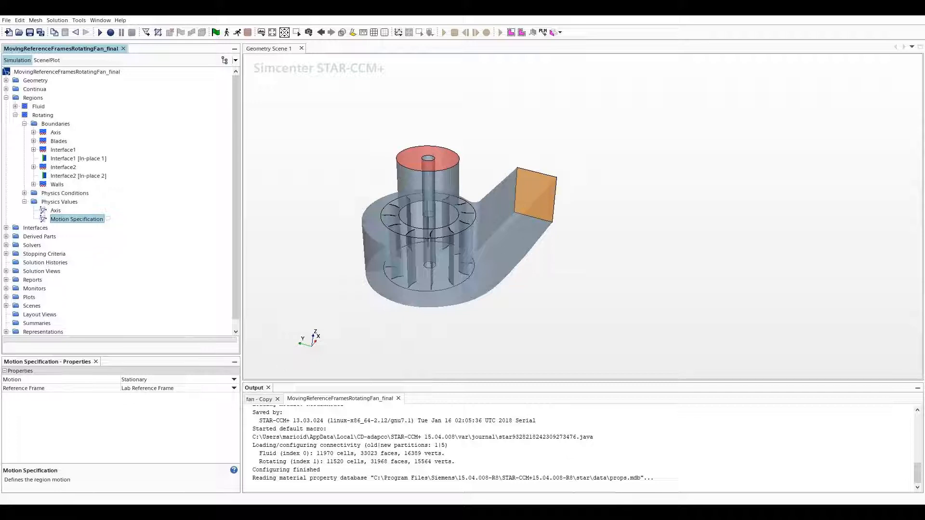
# Create a new Rotating reference frame among the simulation's reference frames and select its Axis Direction property.
pyautogui.scroll(-1, 118, 202)
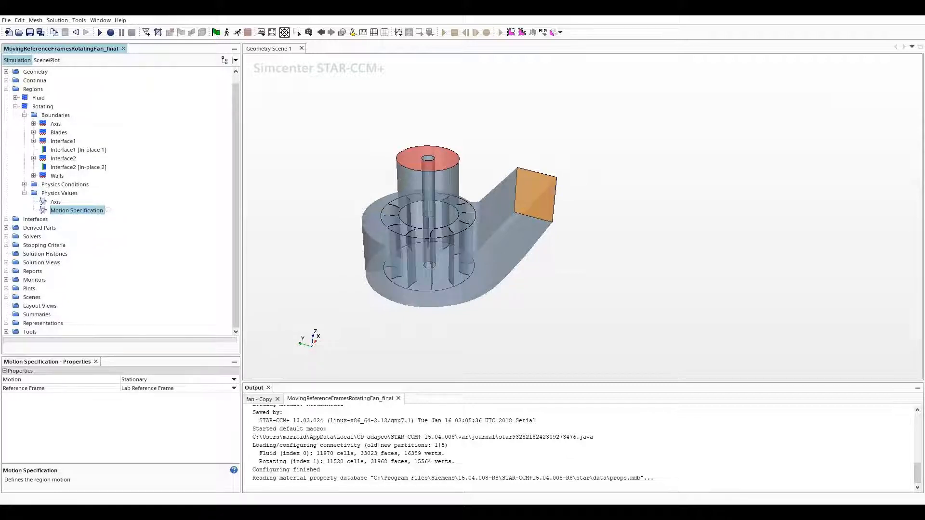
pyautogui.click(6, 332)
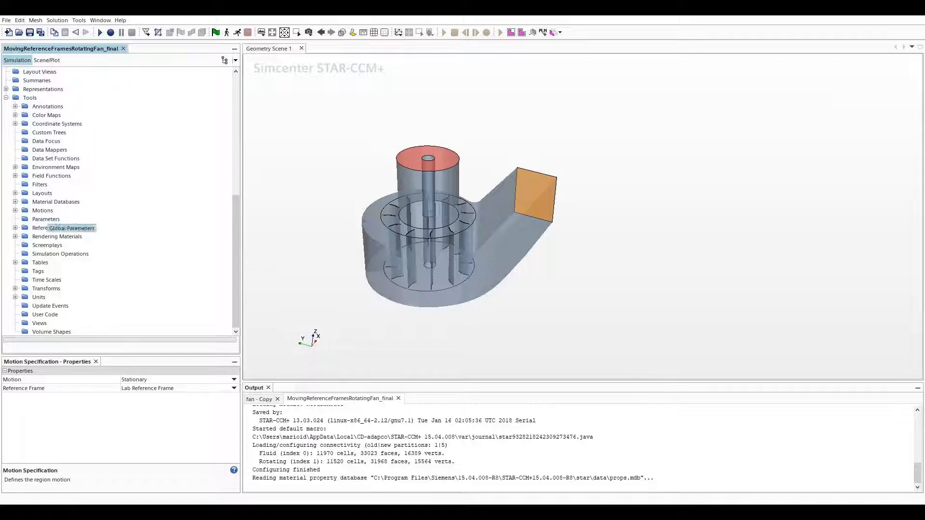
pyautogui.click(72, 229)
pyautogui.click(15, 228)
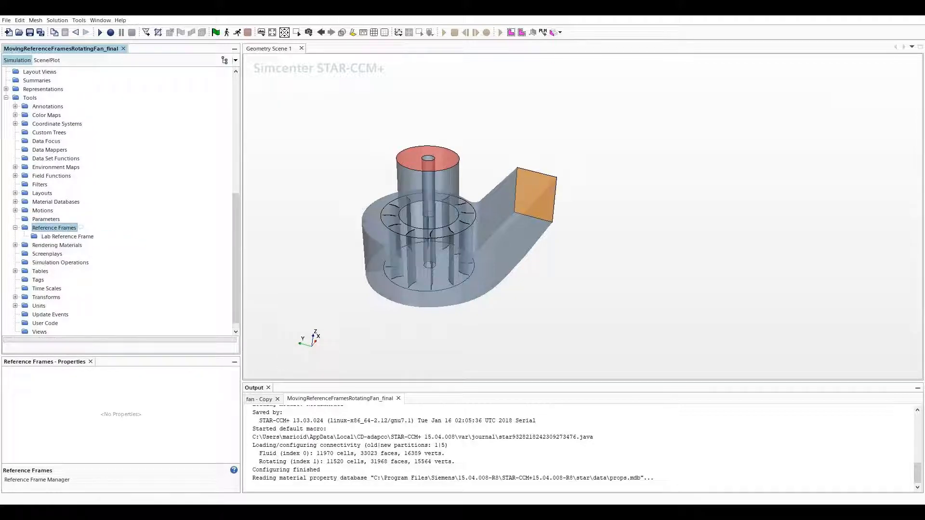
pyautogui.rightClick(48, 230)
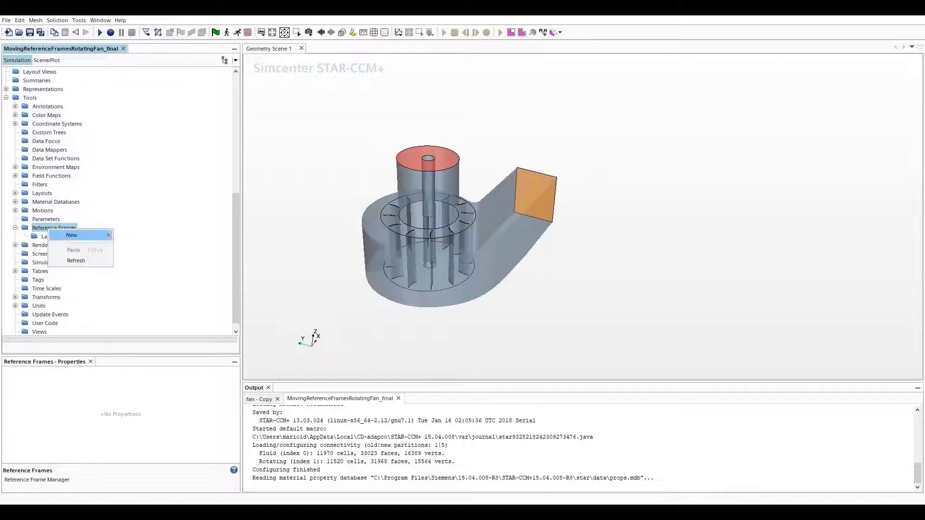
pyautogui.moveTo(77, 235)
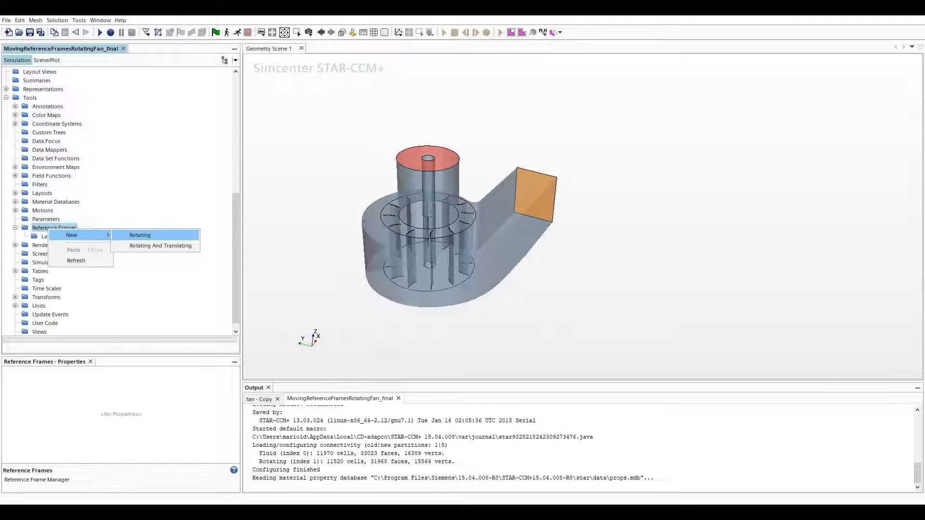
pyautogui.click(139, 235)
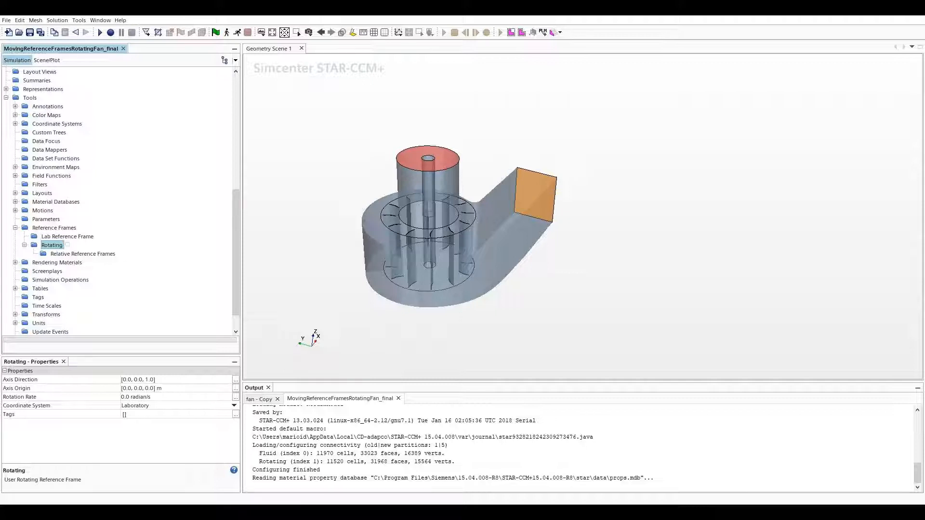
pyautogui.click(118, 380)
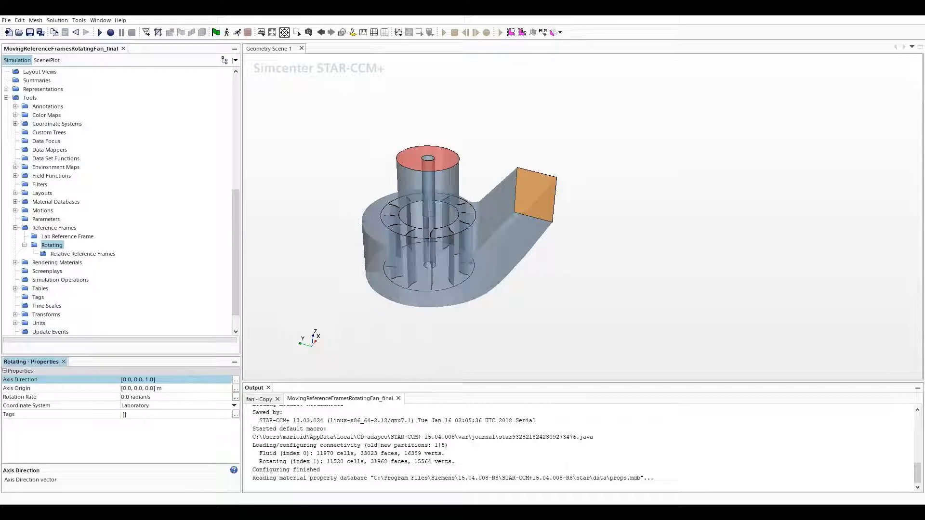
# Examine the Laboratory coordinate system's origin and axes on the fan geometry.
pyautogui.click(15, 124)
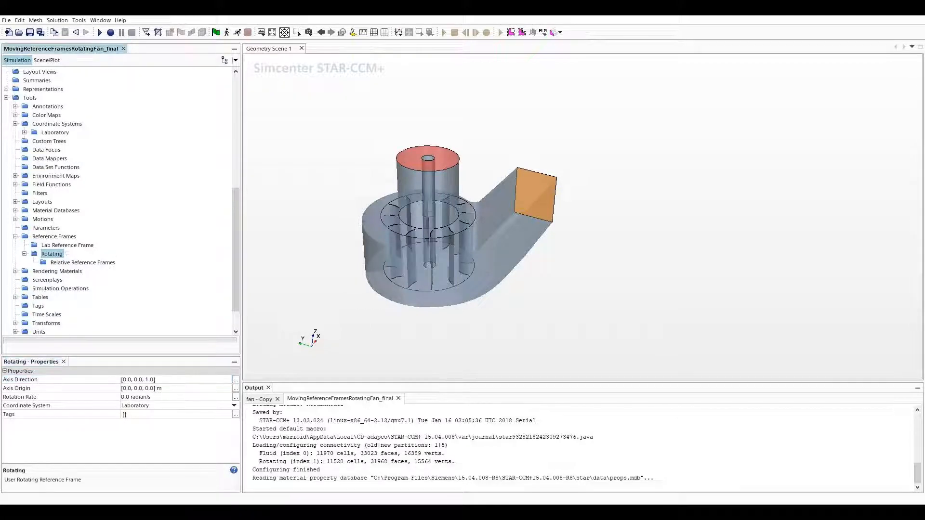
pyautogui.click(25, 132)
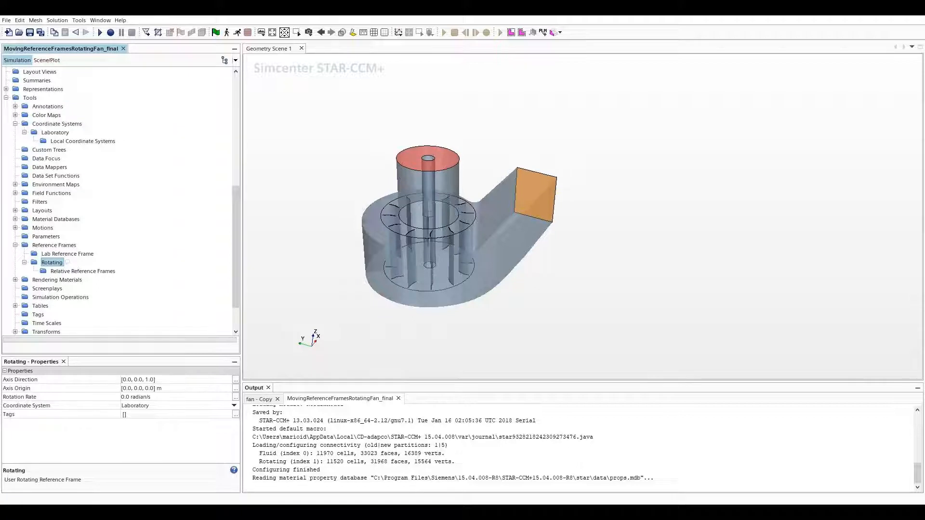
pyautogui.click(55, 132)
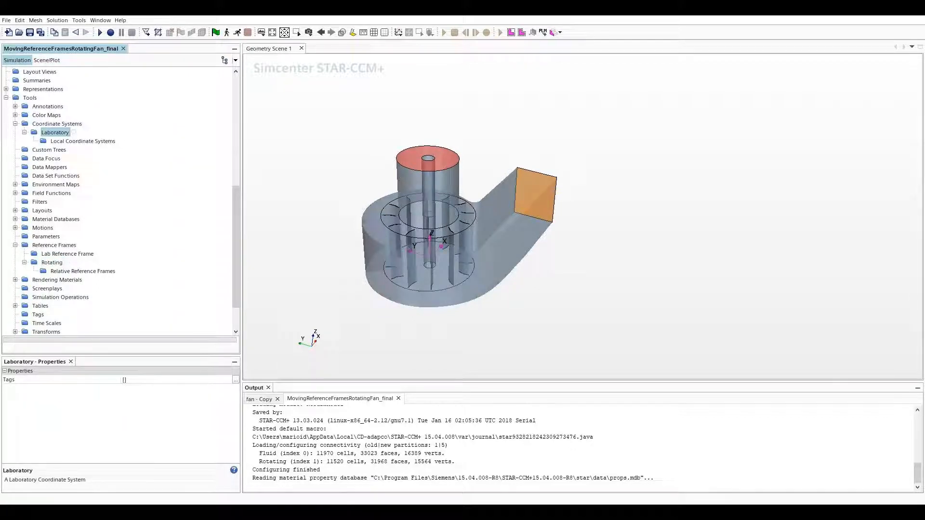
pyautogui.moveTo(470, 256)
pyautogui.mouseDown()
pyautogui.moveTo(469, 216)
pyautogui.moveTo(470, 257)
pyautogui.mouseUp()
pyautogui.scroll(7, 470, 257)
pyautogui.scroll(-7, 470, 258)
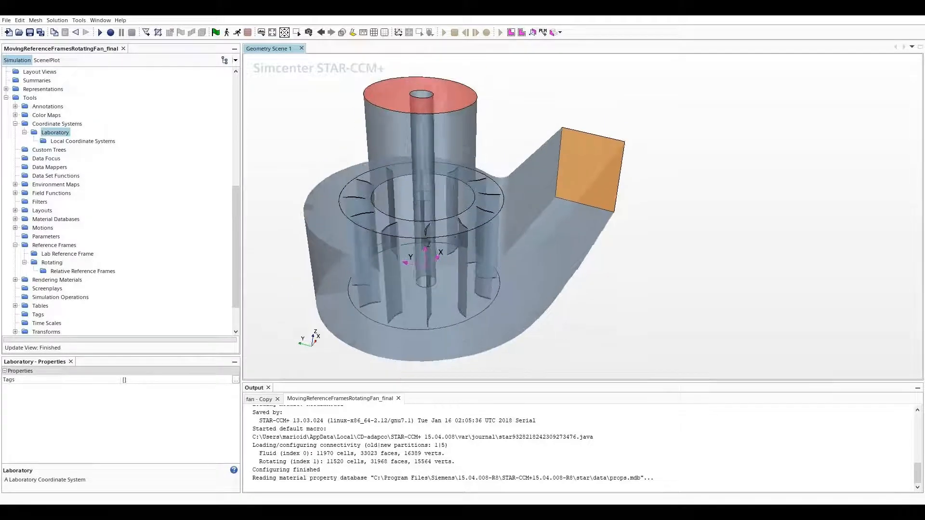
pyautogui.scroll(-1, 119, 201)
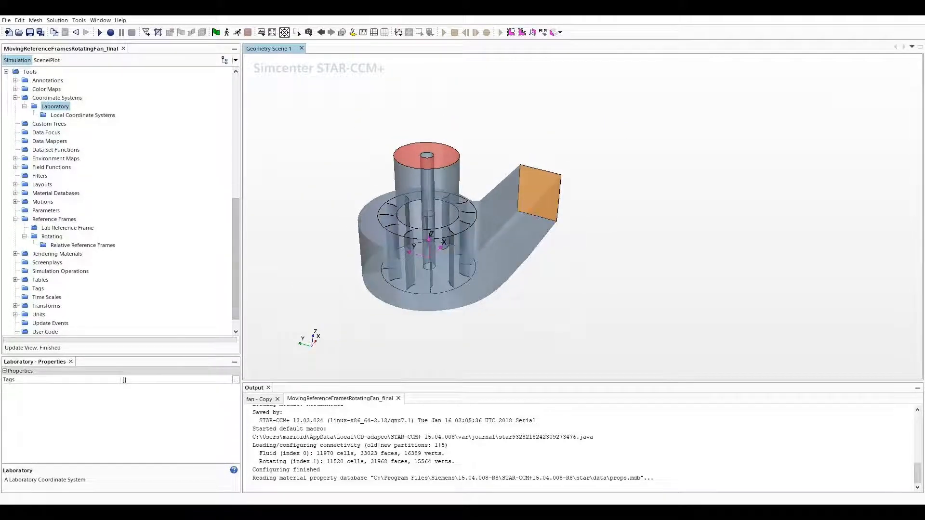
# Set the Rotating reference frame's rotation rate to 2000 rpm, keeping its axis direction at [0.0, 0.0, 1.0].
pyautogui.click(52, 237)
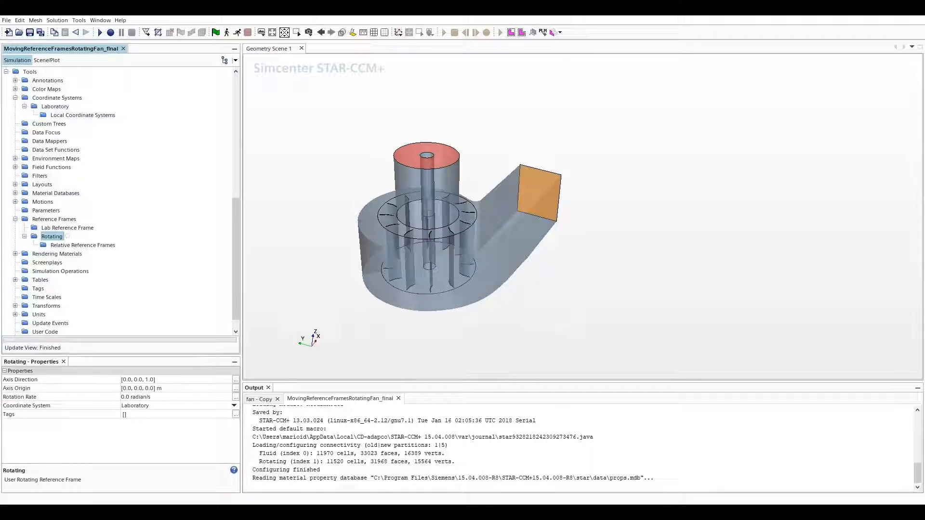
pyautogui.click(147, 380)
pyautogui.click(147, 379)
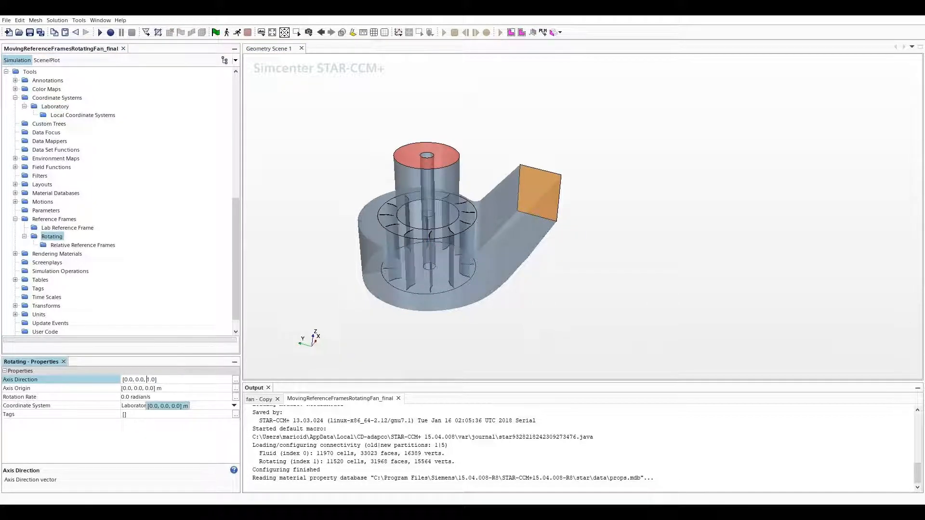
pyautogui.click(144, 397)
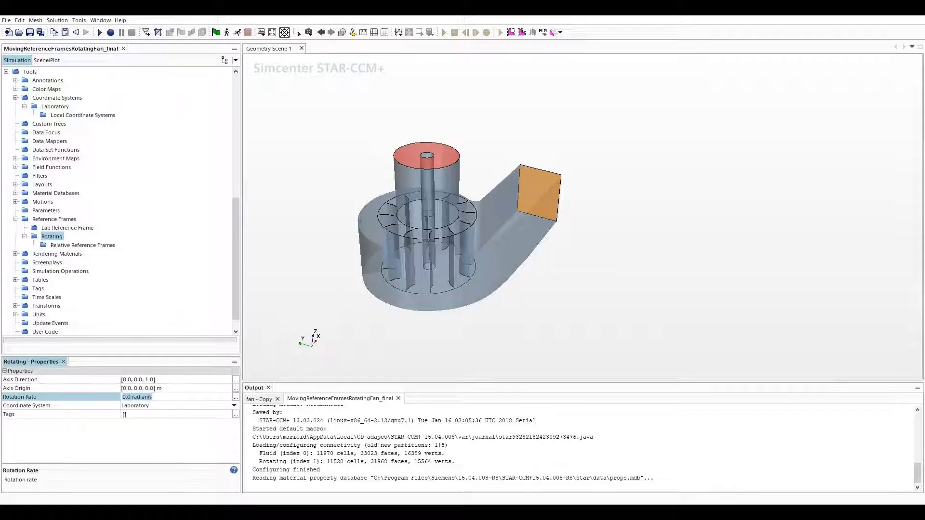
pyautogui.write('2000rpm')
pyautogui.press('Return')
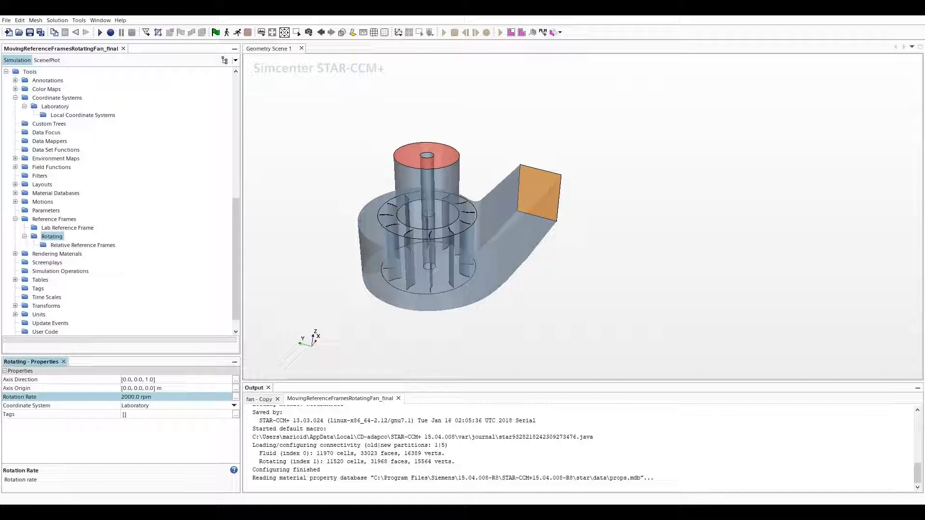
# Assign the Rotating reference frame in the Rotating region's motion specification, and collapse the regions.
pyautogui.click(15, 219)
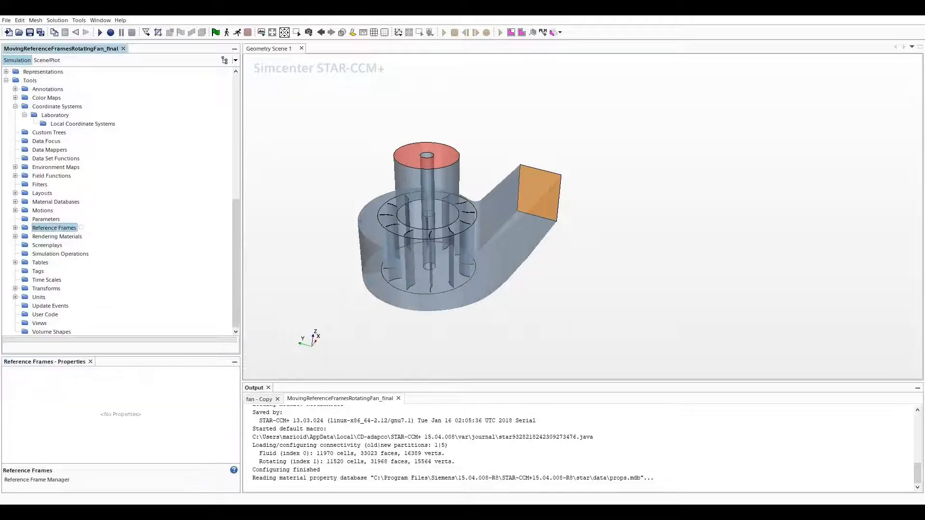
pyautogui.scroll(4, 118, 203)
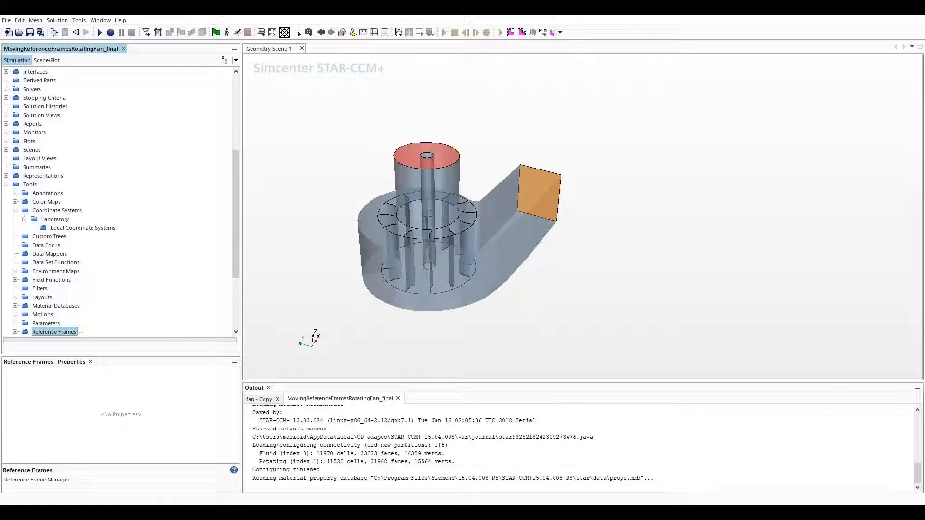
pyautogui.click(16, 211)
pyautogui.click(6, 185)
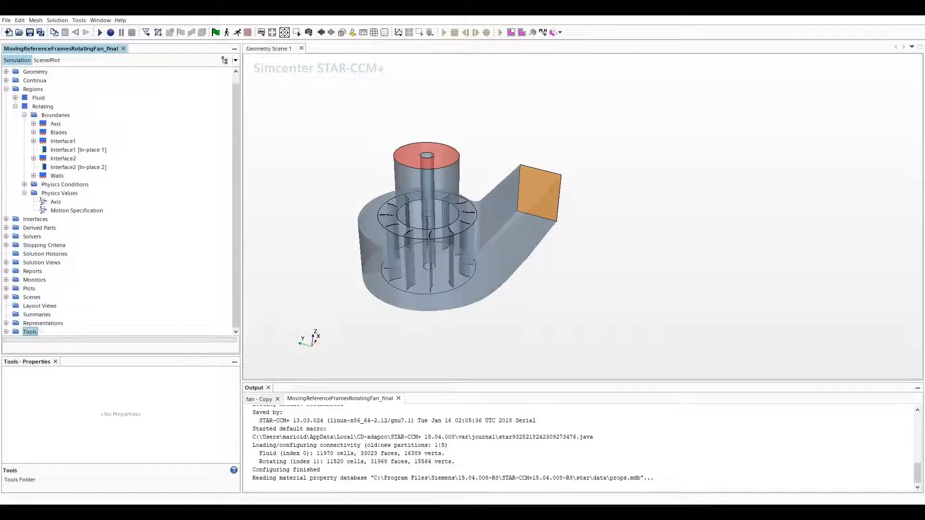
pyautogui.click(77, 210)
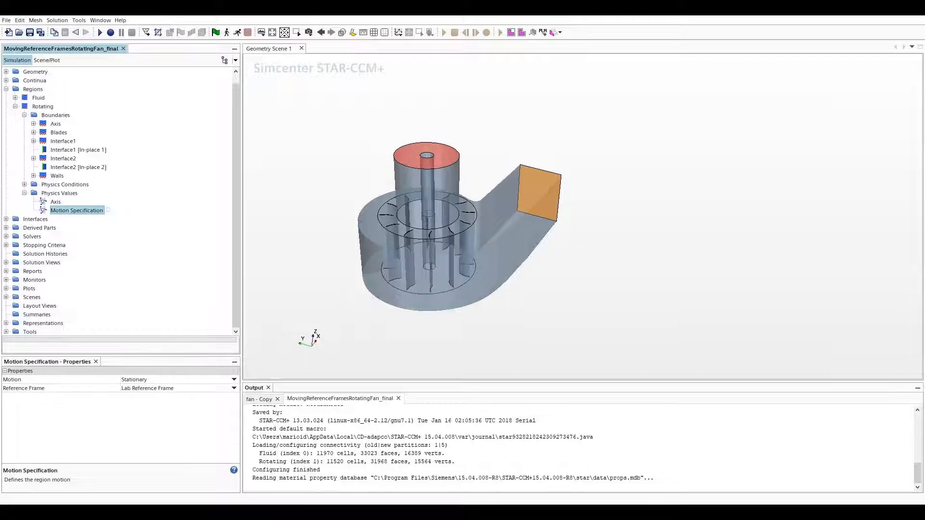
pyautogui.click(234, 389)
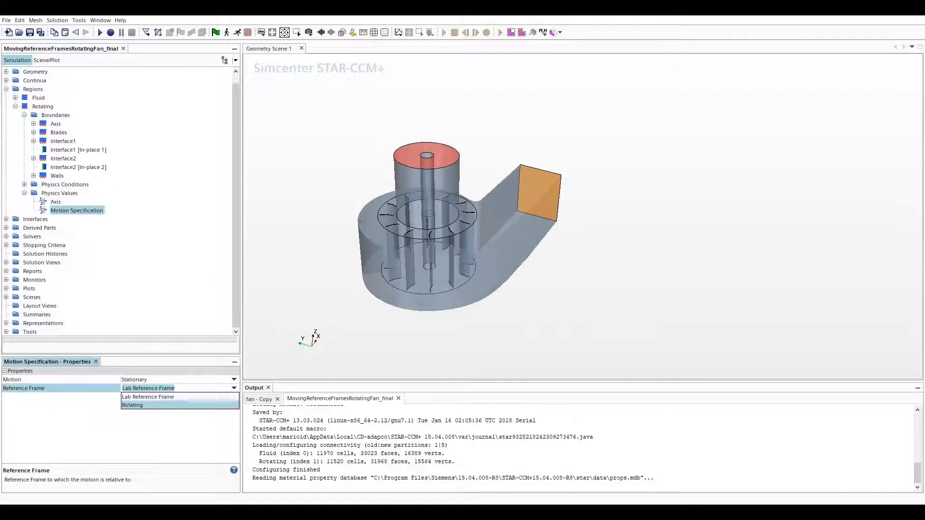
pyautogui.click(132, 406)
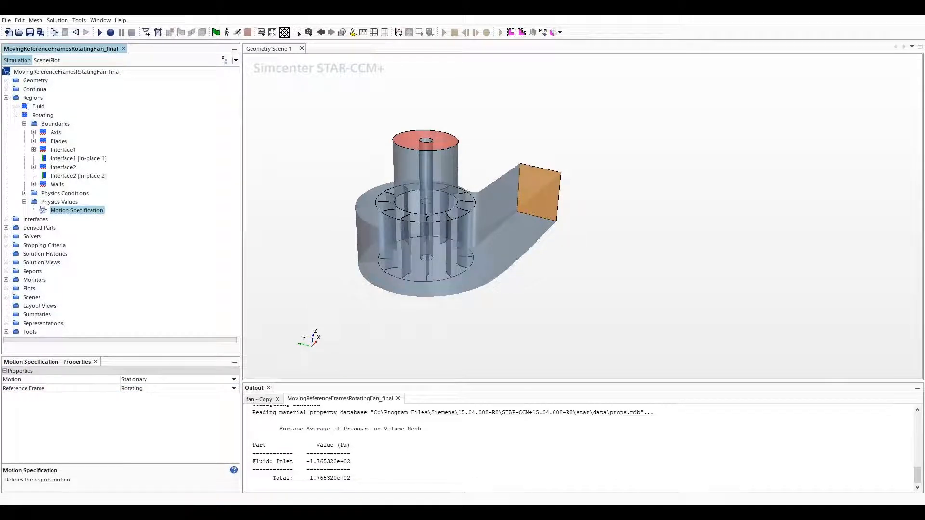
pyautogui.click(15, 115)
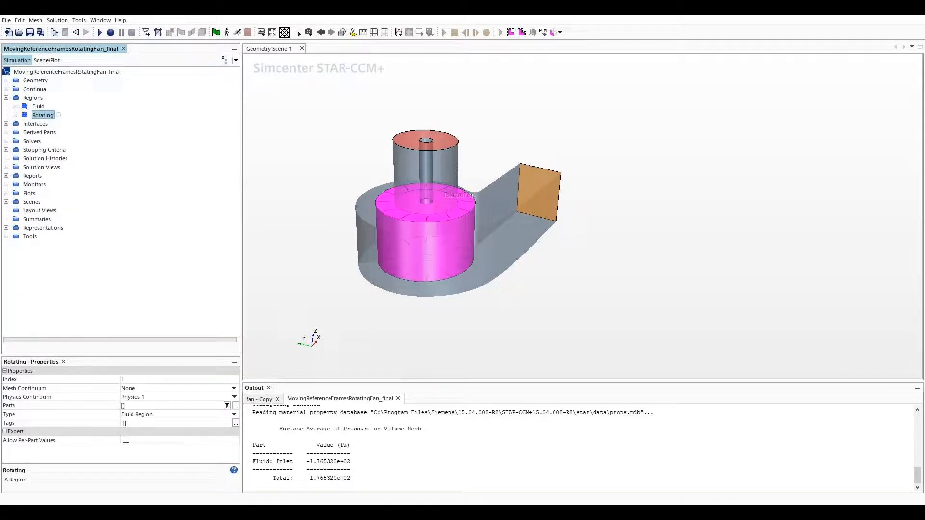
pyautogui.click(5, 98)
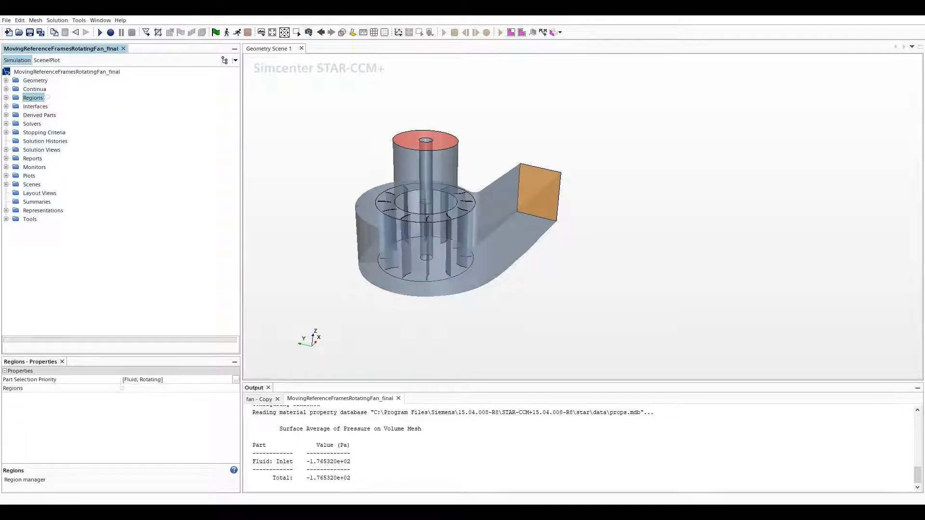
# Show the mesh on the whole fan geometry to inspect it, and hide it again.
pyautogui.click(374, 33)
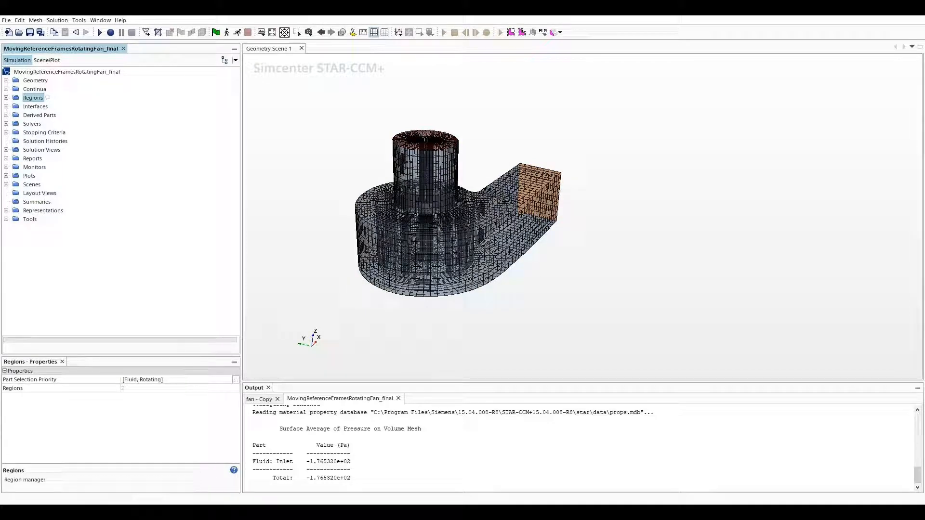
pyautogui.moveTo(417, 140)
pyautogui.mouseDown()
pyautogui.moveTo(417, 155)
pyautogui.moveTo(417, 143)
pyautogui.mouseUp()
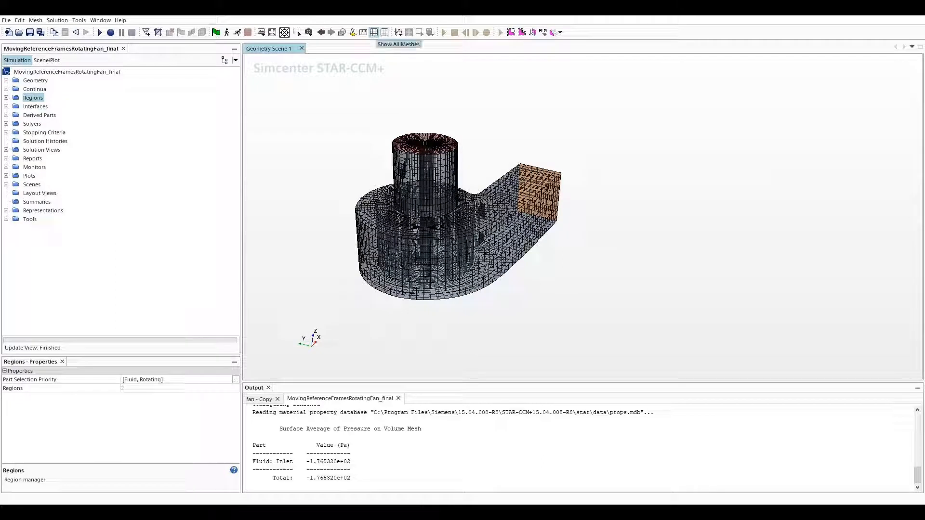
pyautogui.click(374, 33)
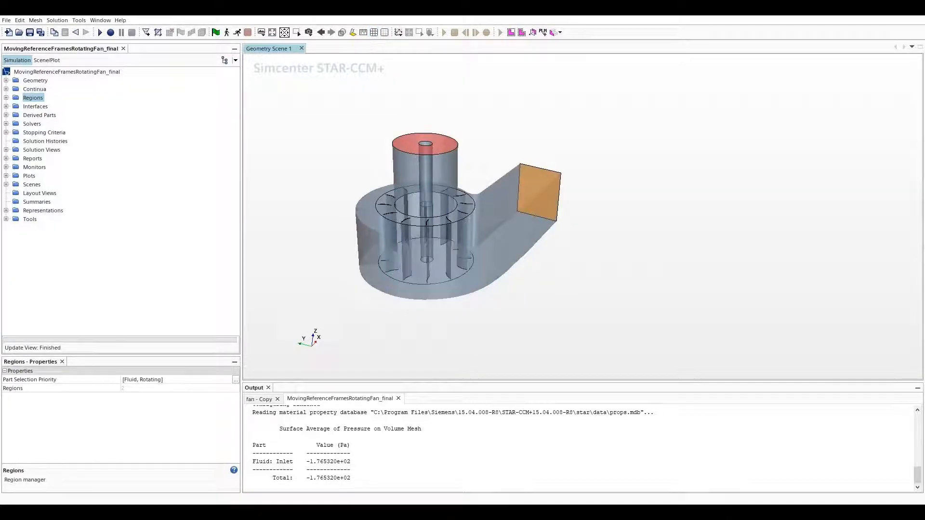
# Open the Residuals plot and the MovingReferenceFramesRotatingFan area averaged inlet pressure monitor plot to check convergence.
pyautogui.click(6, 176)
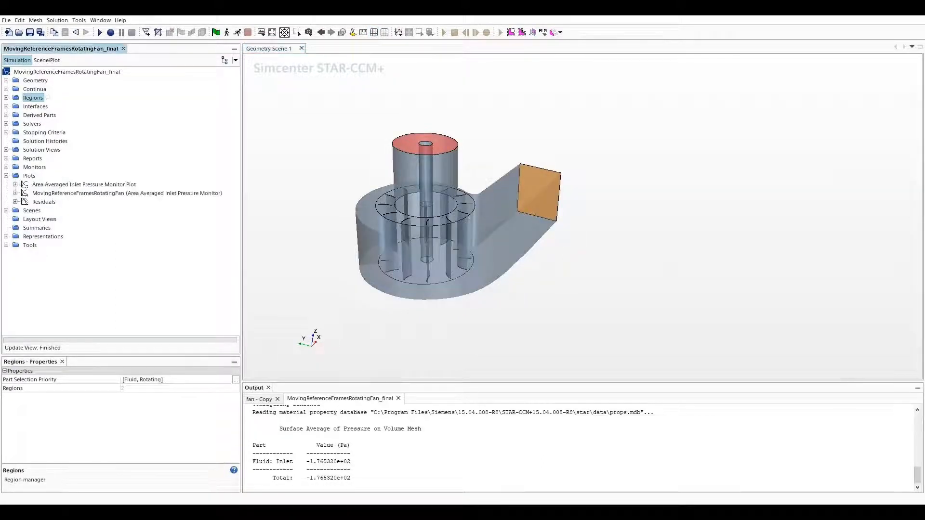
pyautogui.doubleClick(44, 202)
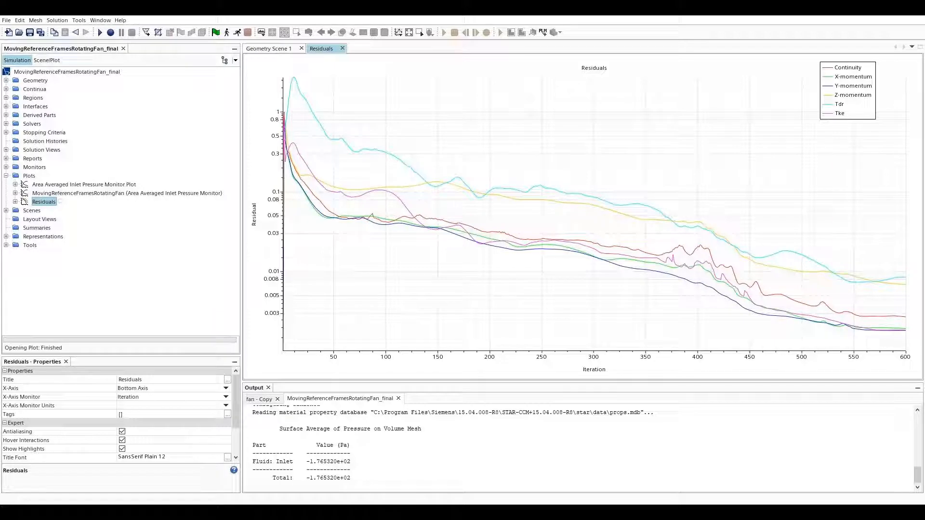
pyautogui.click(54, 194)
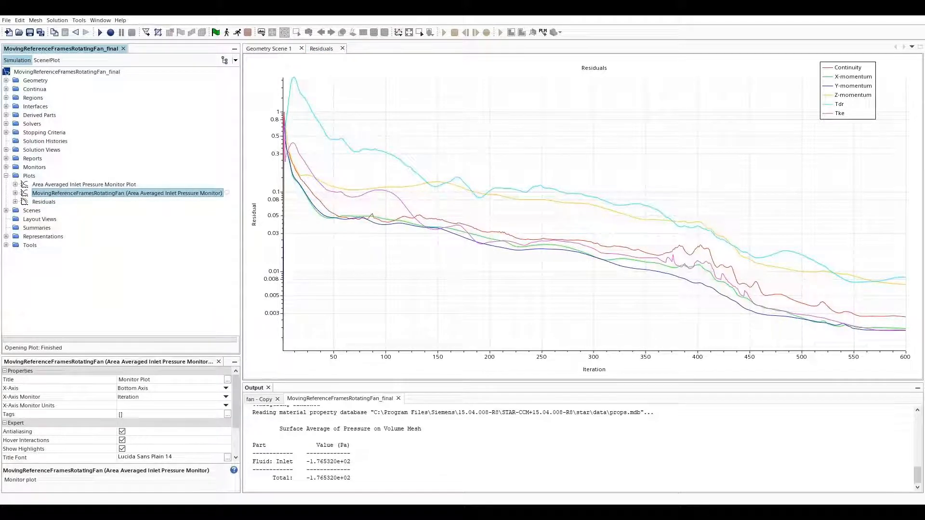
pyautogui.doubleClick(54, 194)
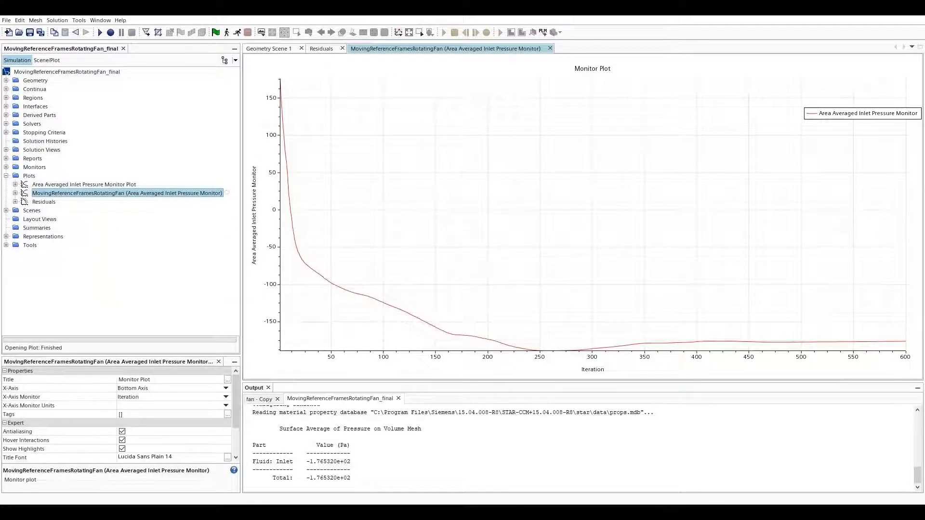
# Run the Area Averaged Inlet Pressure report and highlight its total in the output.
pyautogui.click(7, 176)
pyautogui.click(6, 159)
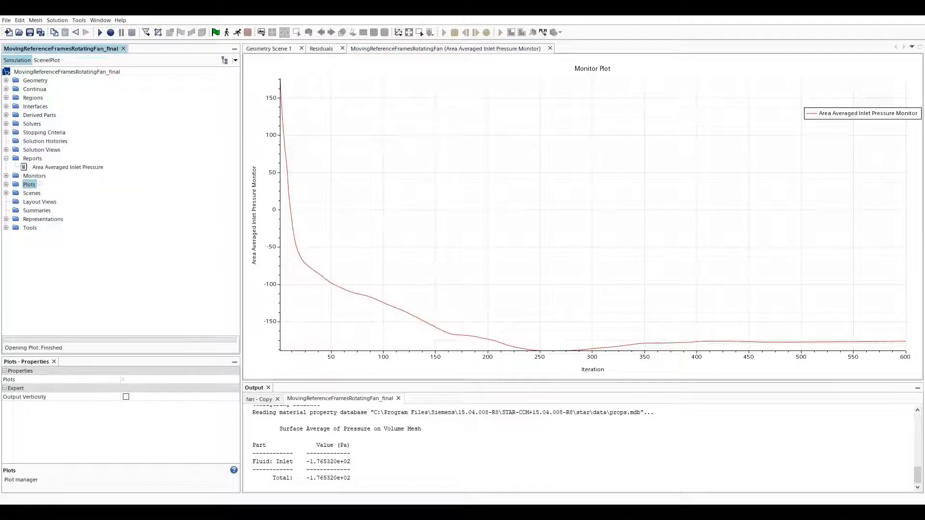
pyautogui.click(52, 168)
pyautogui.rightClick(51, 168)
pyautogui.click(84, 176)
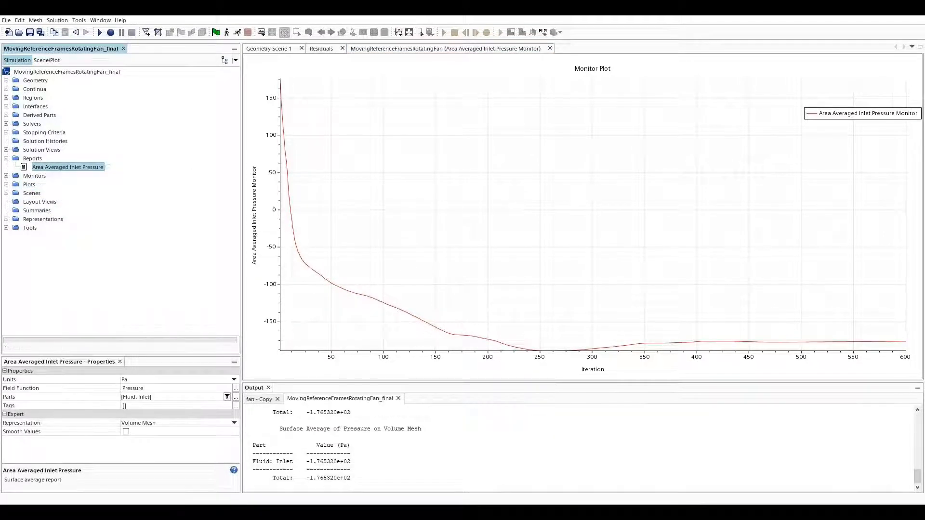
pyautogui.moveTo(352, 478); pyautogui.dragTo(307, 478)
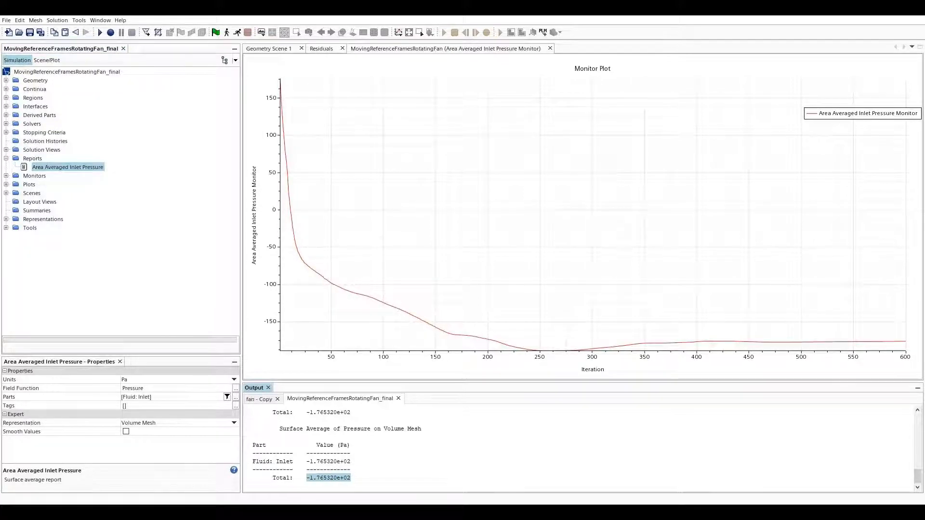
pyautogui.click(7, 159)
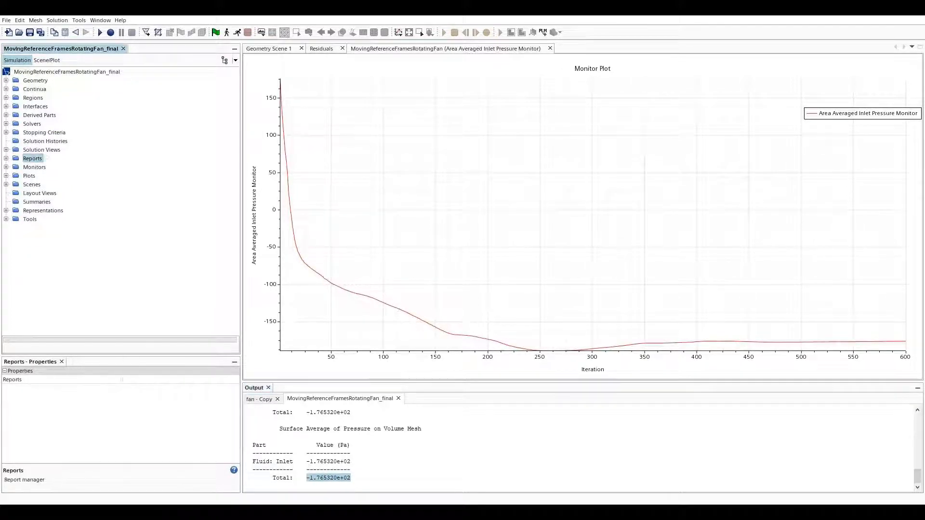
# Open Vector Scene 1, examine the velocity vectors around the fan blades up close, and collapse the scenes.
pyautogui.click(6, 185)
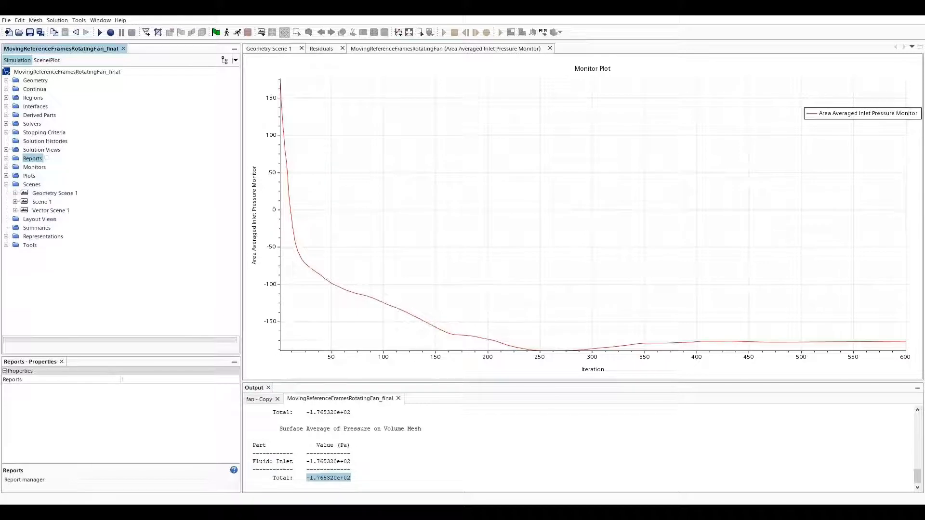
pyautogui.click(51, 211)
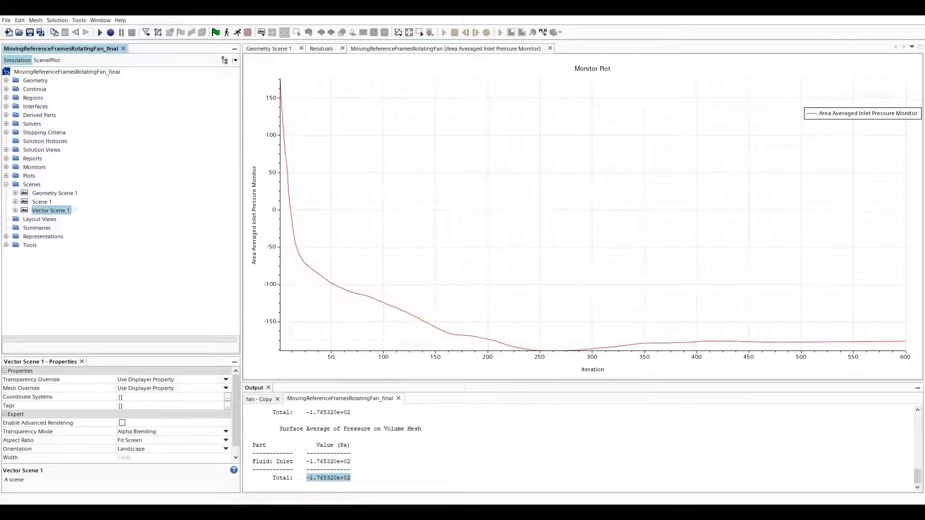
pyautogui.rightClick(59, 212)
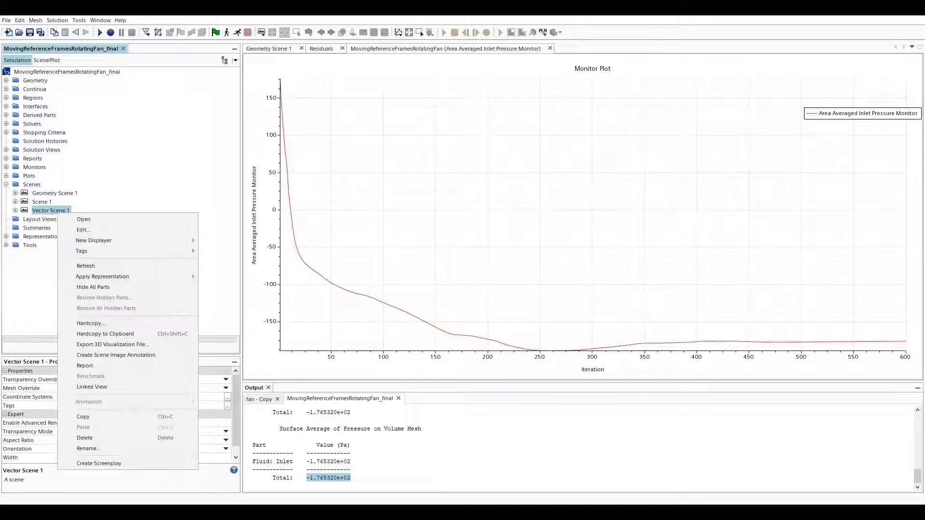
pyautogui.click(83, 219)
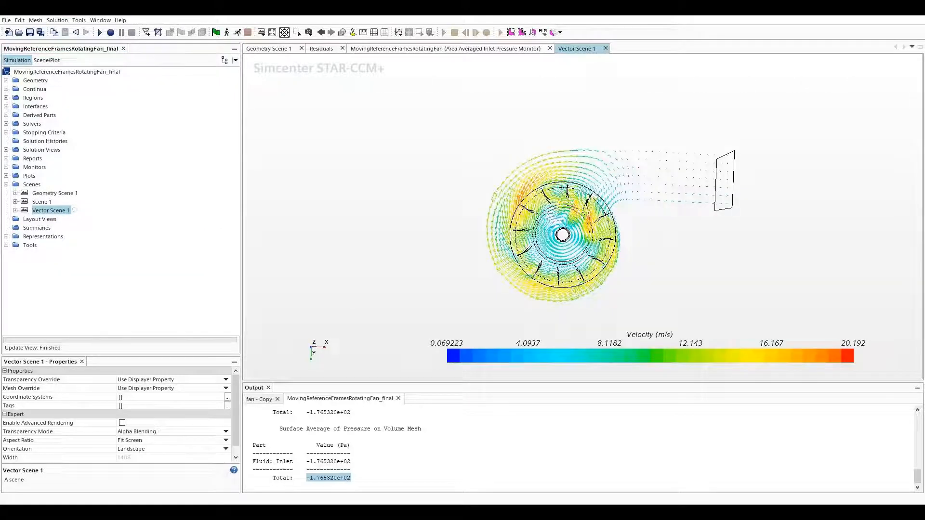
pyautogui.moveTo(506, 283); pyautogui.dragTo(550, 280)
pyautogui.scroll(5, 549, 276)
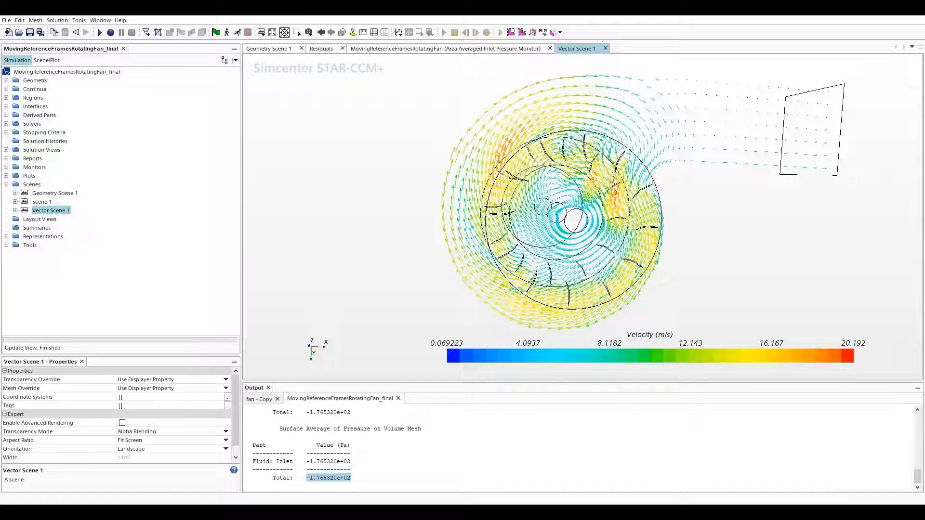
pyautogui.doubleClick(32, 185)
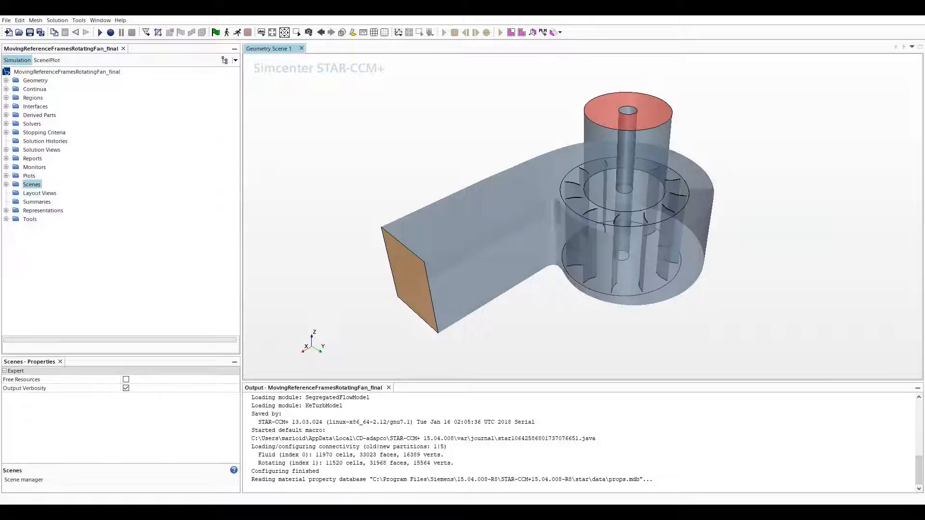
# Replace the Steady model with Implicit Unsteady in the Physics 1 continuum's model selection.
pyautogui.click(5, 89)
pyautogui.rightClick(37, 97)
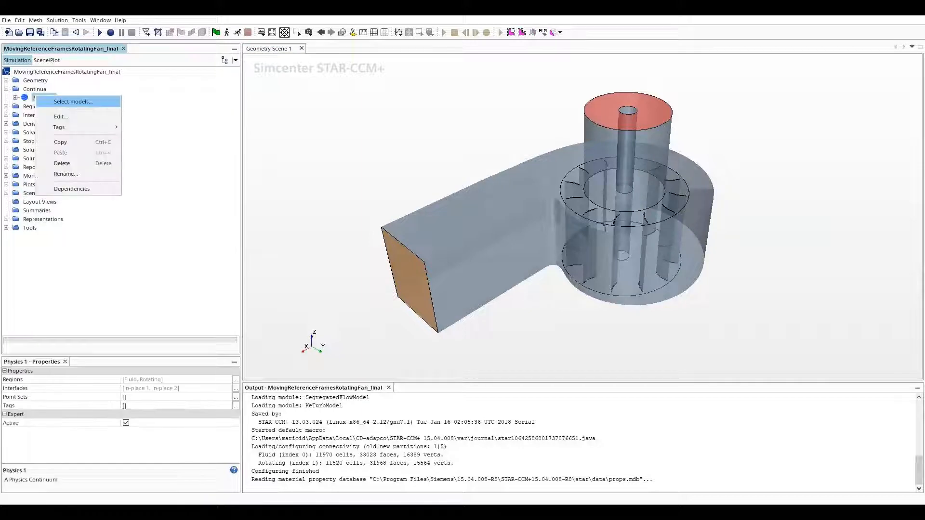
pyautogui.click(73, 101)
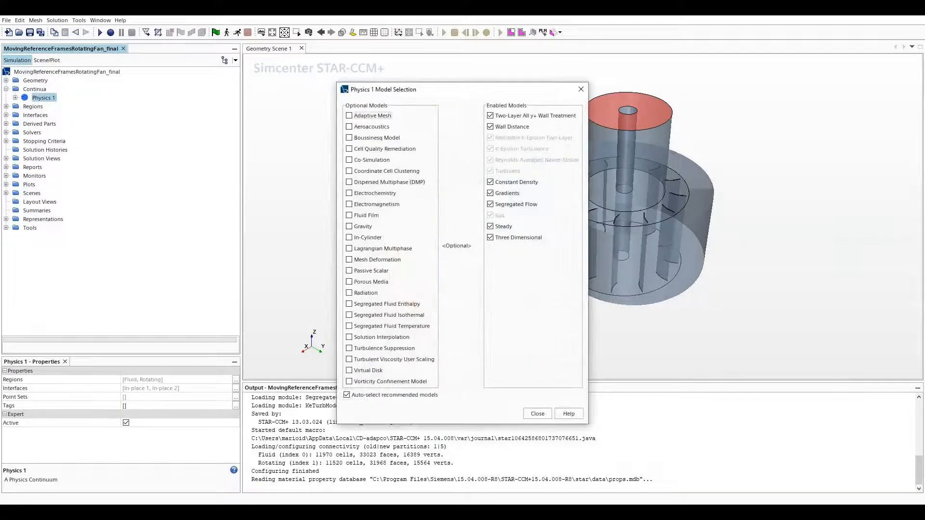
pyautogui.click(491, 227)
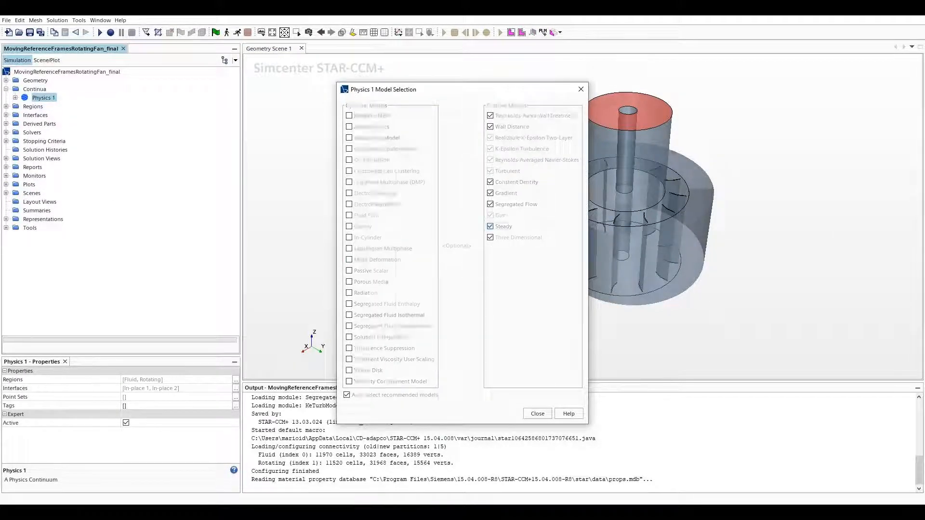
pyautogui.click(349, 116)
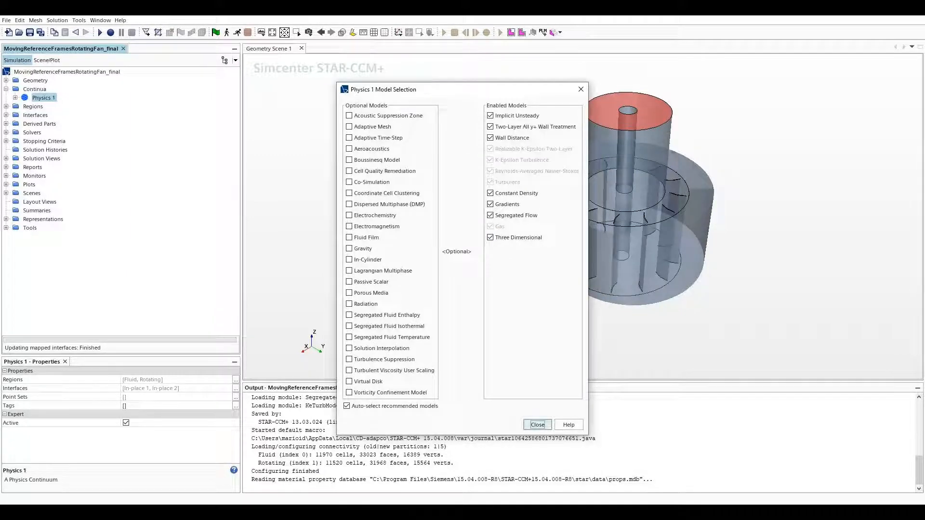
pyautogui.click(537, 424)
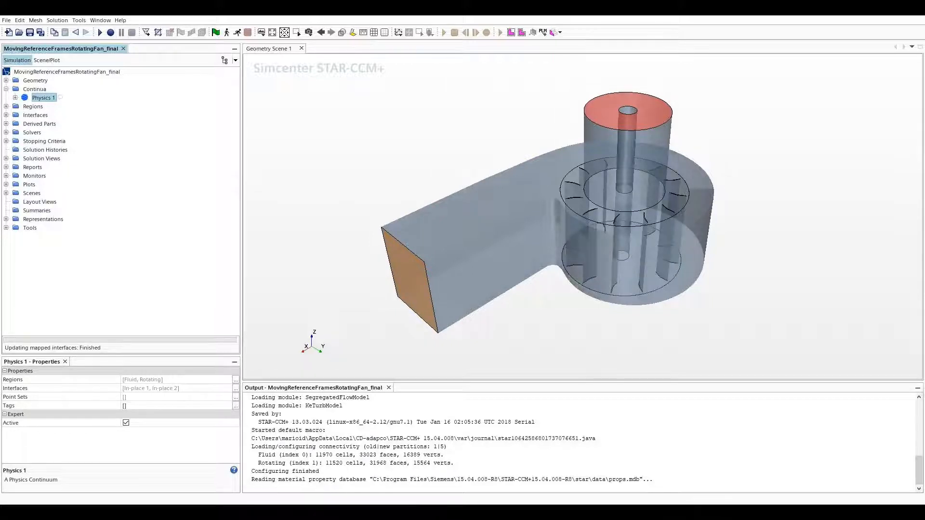
# Create a new Rotation motion among the simulation's motions.
pyautogui.click(6, 228)
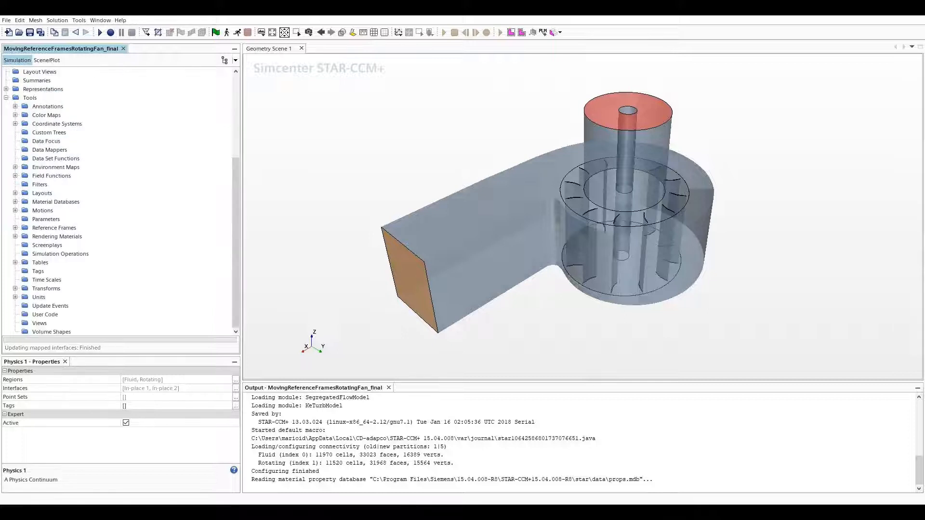
pyautogui.click(77, 228)
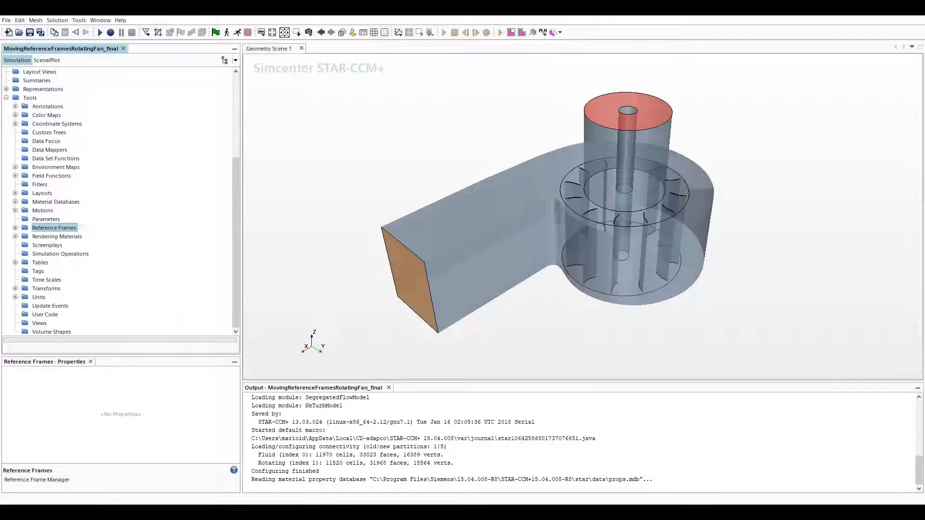
pyautogui.click(57, 211)
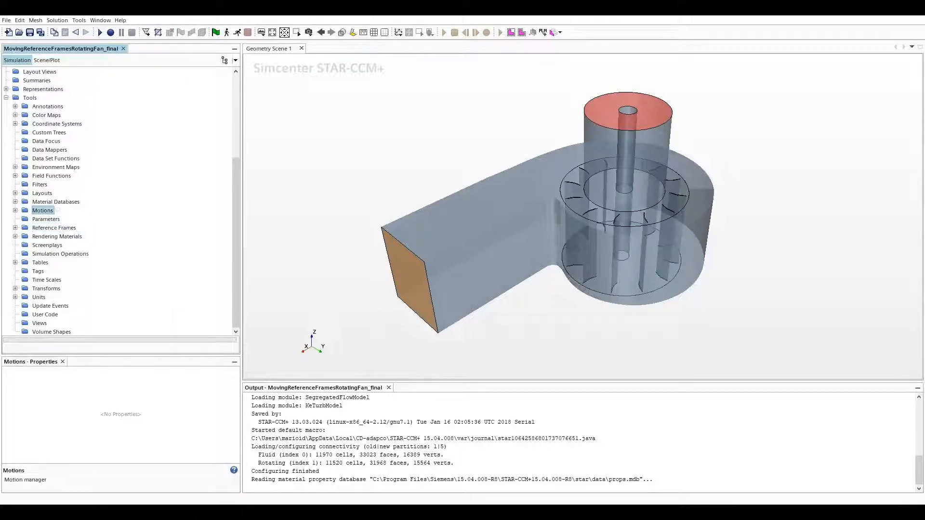
pyautogui.doubleClick(43, 211)
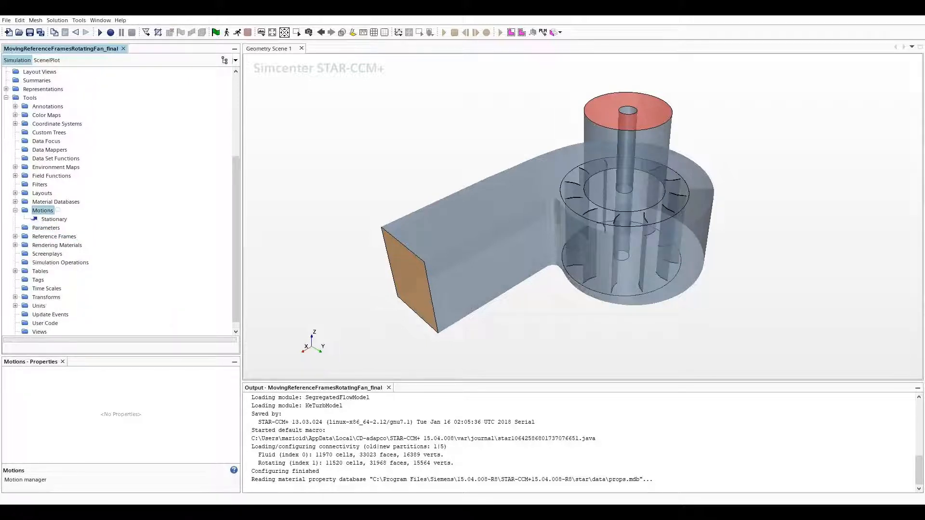
pyautogui.rightClick(47, 211)
pyautogui.moveTo(72, 217)
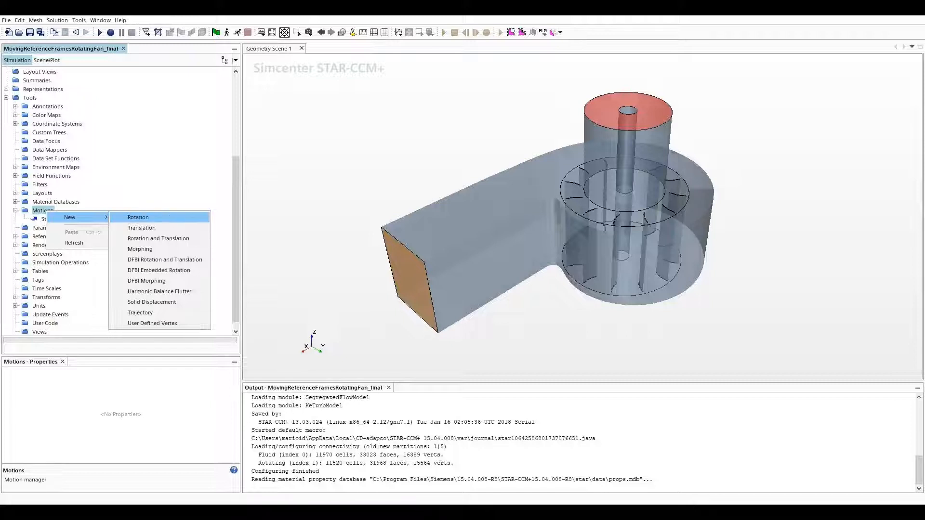
pyautogui.click(138, 217)
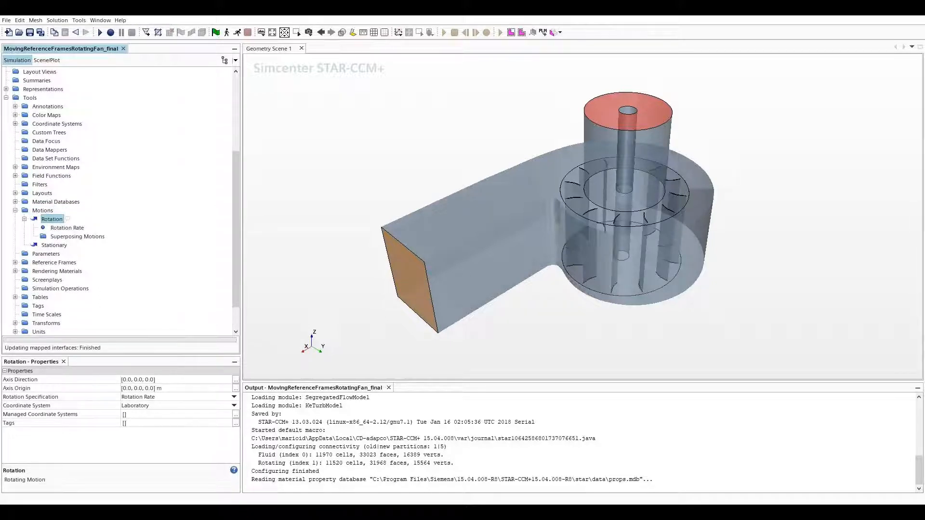
# Set the Rotation motion's axis direction to [0.0, 0.0, 1.0].
pyautogui.click(162, 381)
pyautogui.click(150, 380)
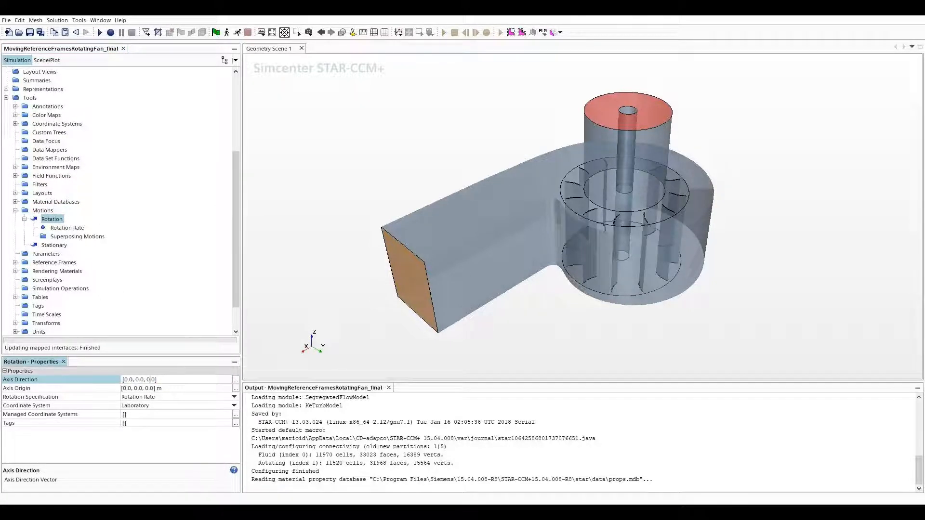
pyautogui.press('BackSpace')
pyautogui.write('1')
pyautogui.press('Return')
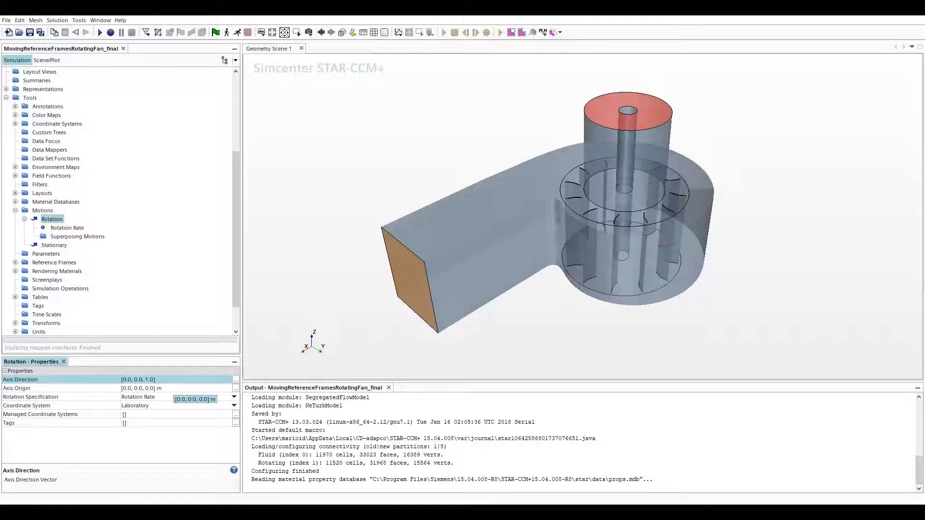
# Keep the motion specified by rotation rate and set that rate to 2000 rpm.
pyautogui.click(234, 397)
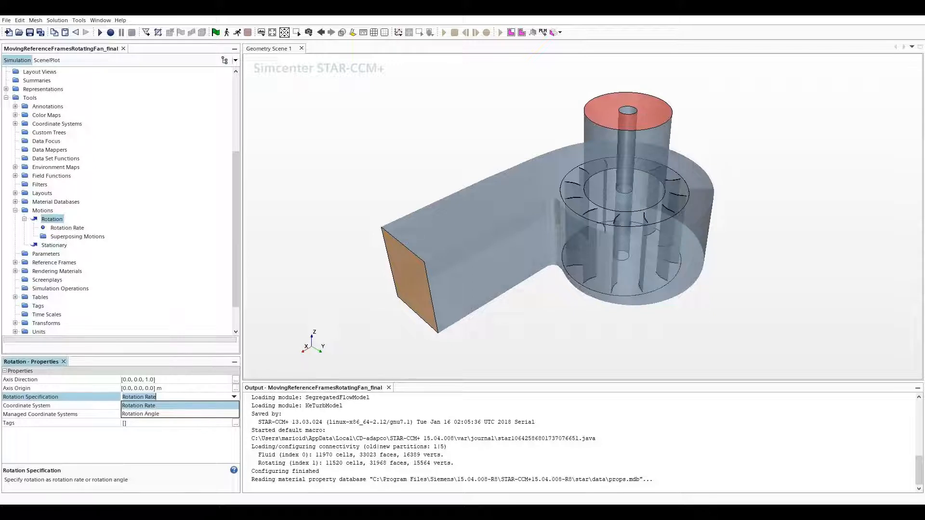
pyautogui.click(53, 226)
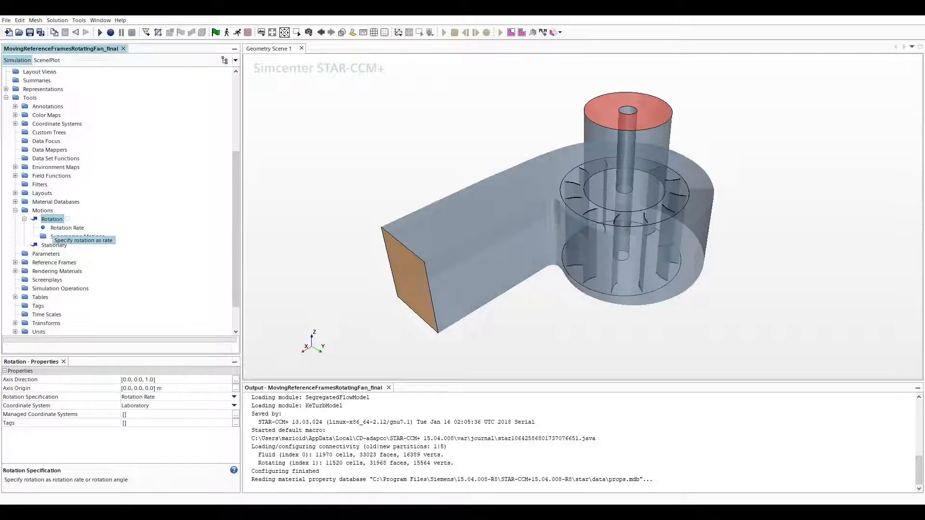
pyautogui.click(54, 227)
pyautogui.click(137, 380)
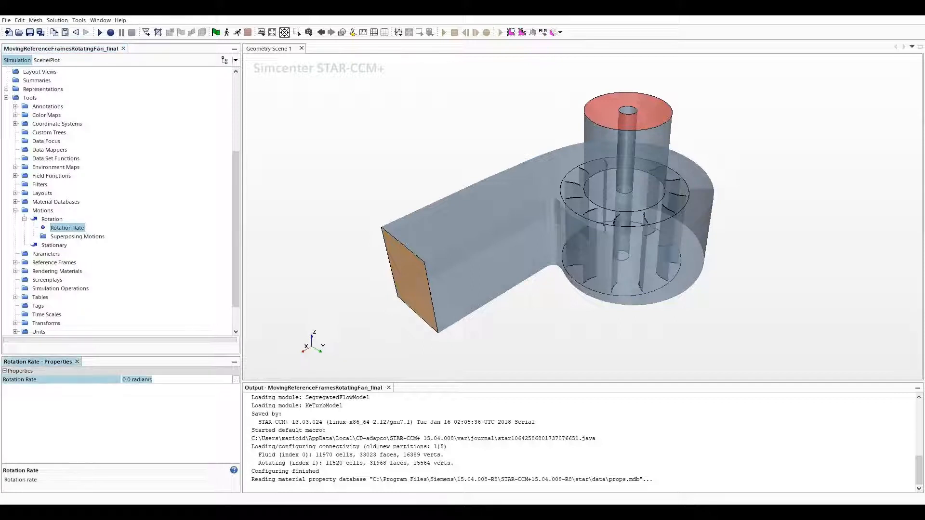
pyautogui.write('2000rpm')
pyautogui.press('Return')
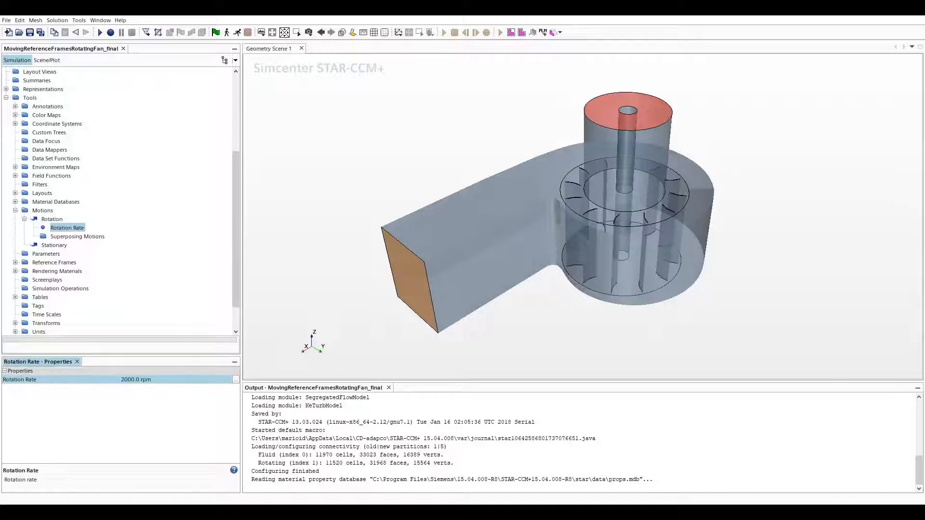
# Assign the Rotation motion to the Rotating region in its Motion Specification.
pyautogui.click(15, 210)
pyautogui.scroll(3, 118, 201)
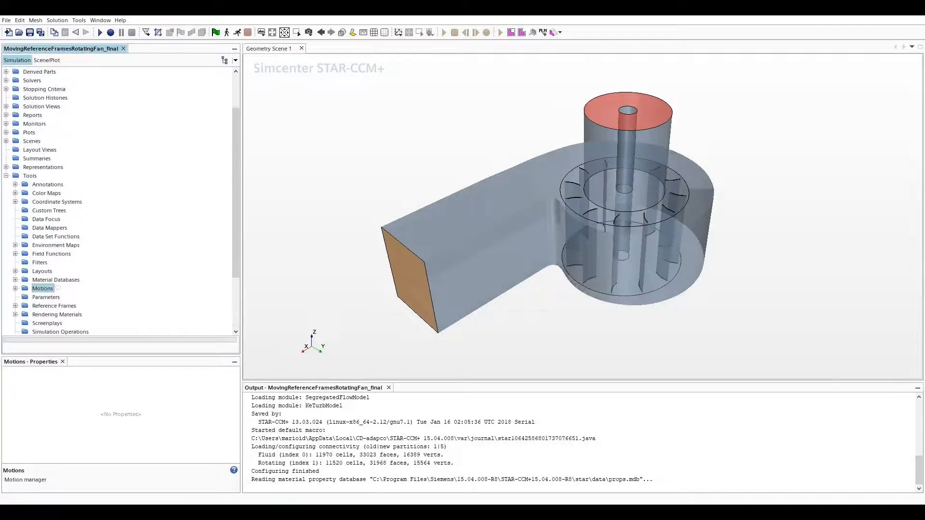
pyautogui.click(7, 176)
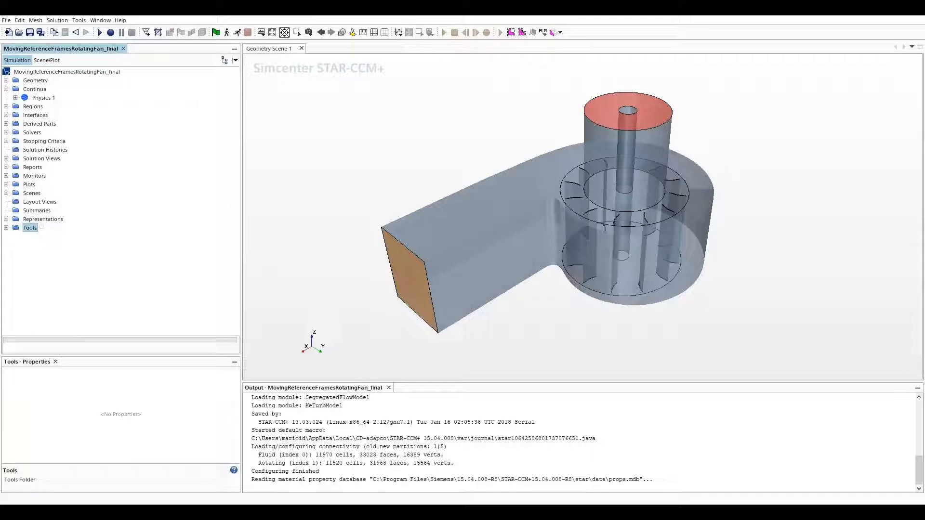
pyautogui.click(6, 106)
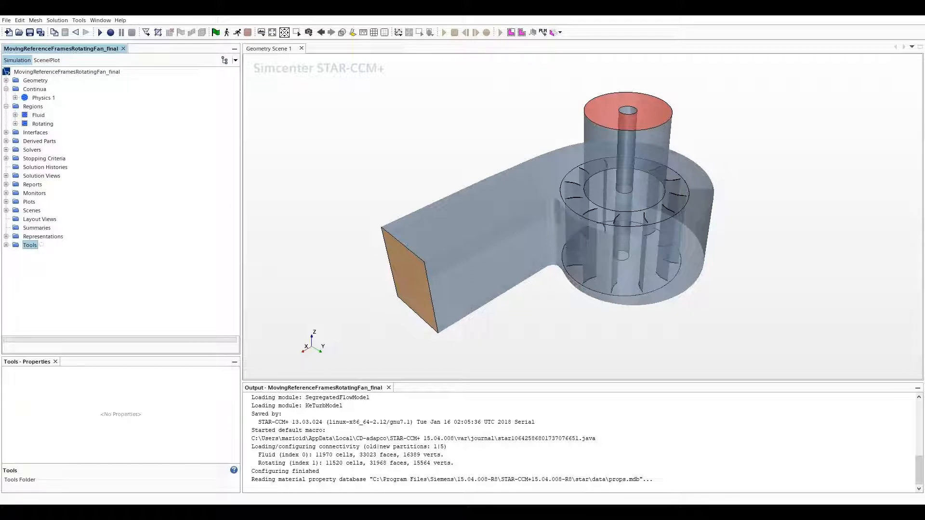
pyautogui.click(16, 124)
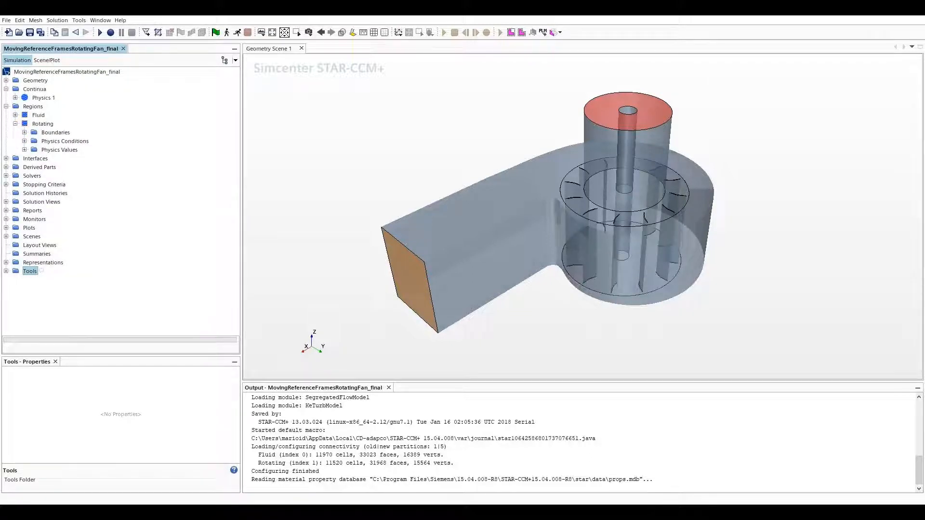
pyautogui.click(48, 123)
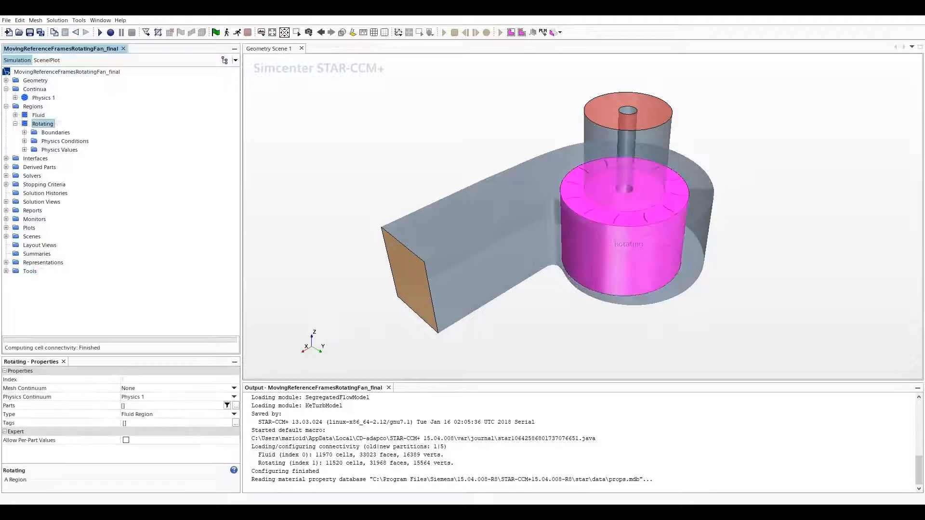
pyautogui.click(24, 150)
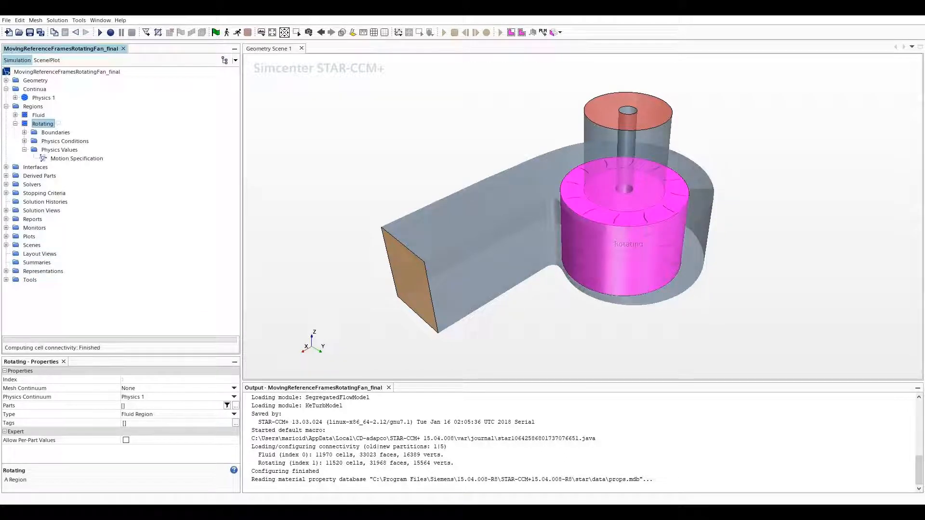
pyautogui.click(76, 159)
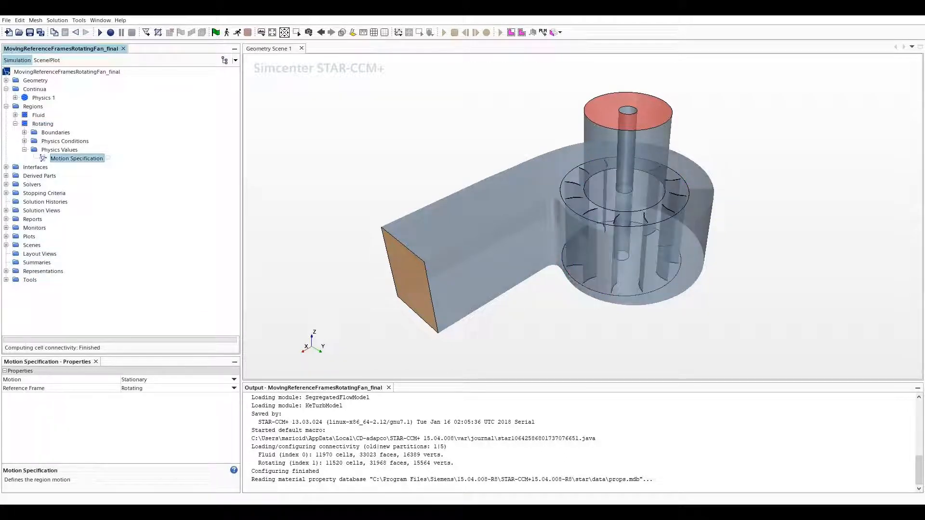
pyautogui.click(159, 380)
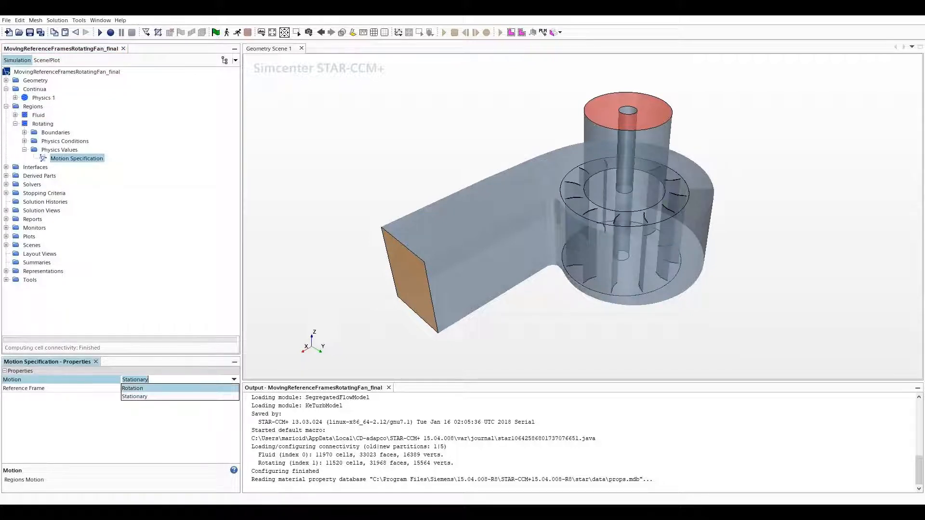
pyautogui.click(188, 389)
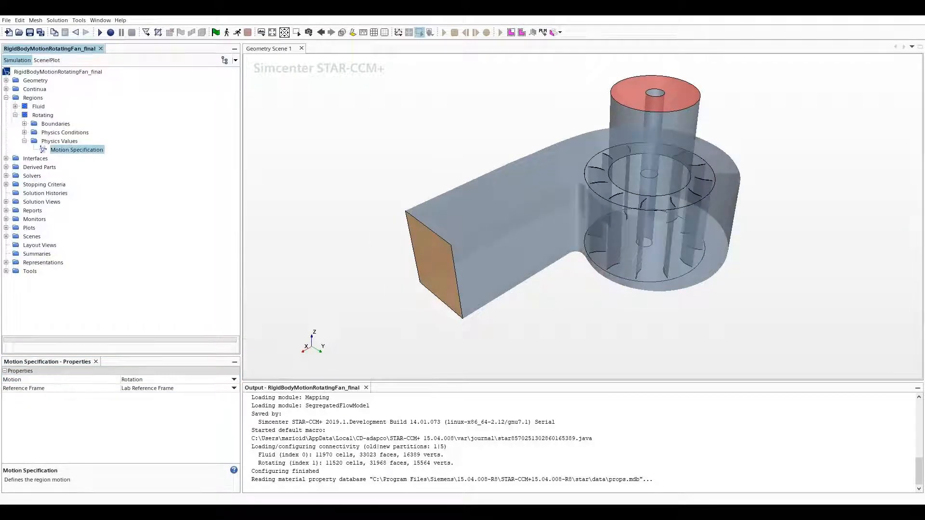
# Examine the Implicit Unsteady solver's time-step and temporal discretization settings.
pyautogui.doubleClick(32, 98)
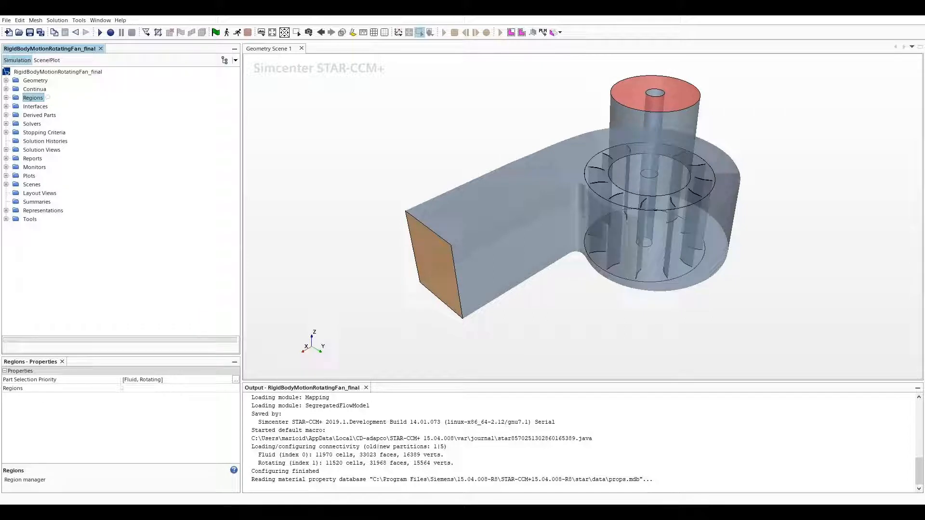
pyautogui.click(6, 124)
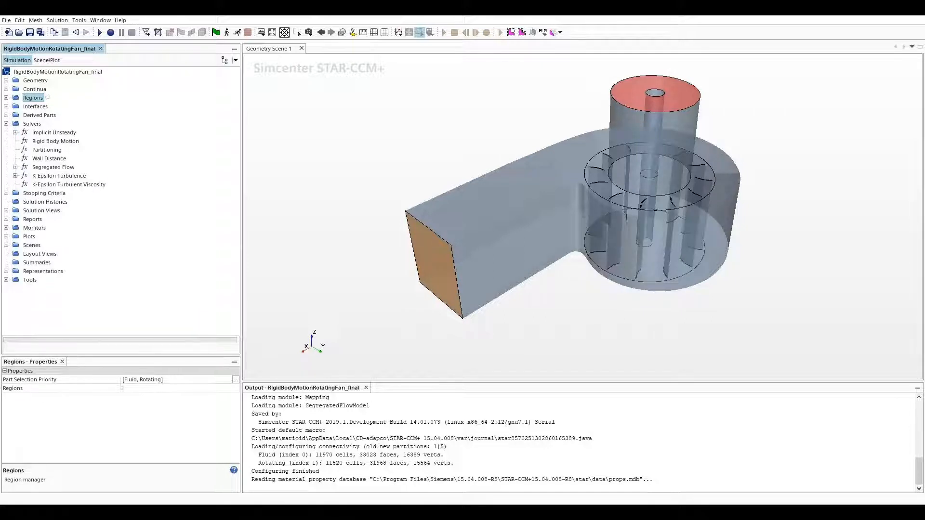
pyautogui.click(54, 133)
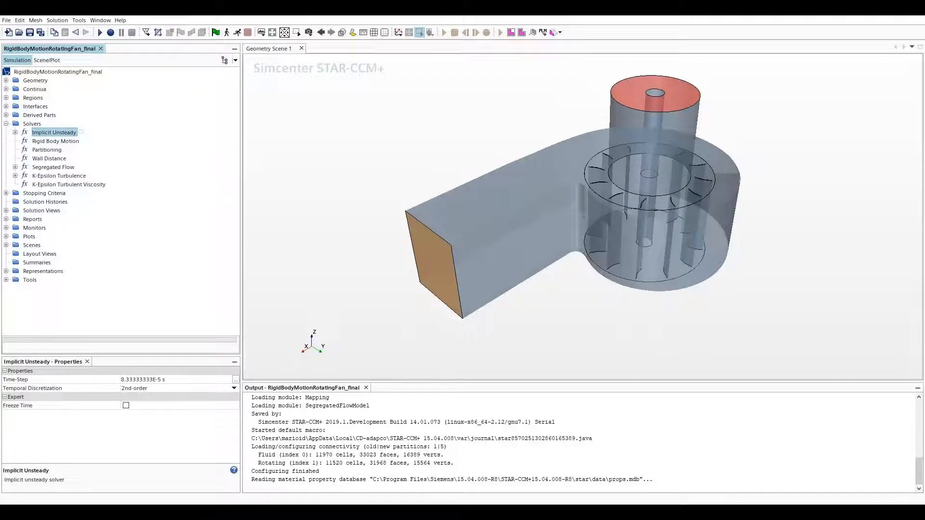
pyautogui.press('Right')
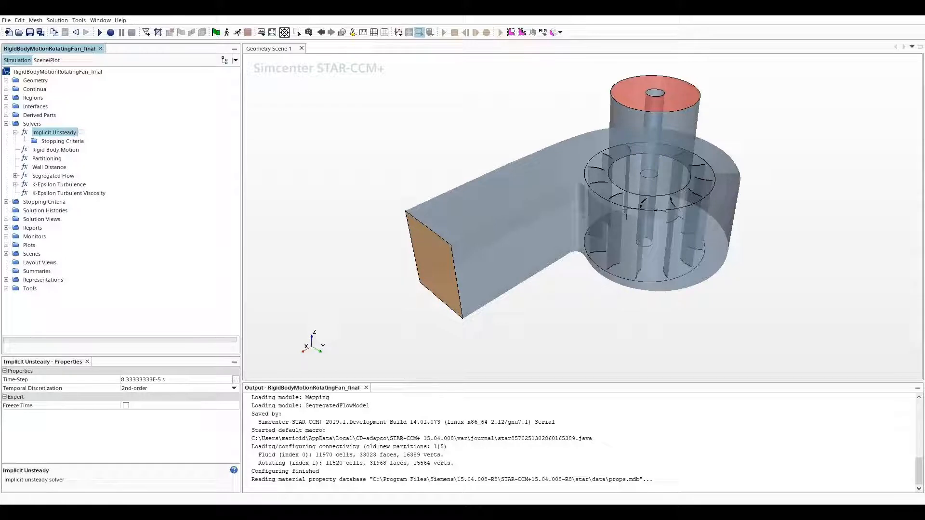
# Review the Maximum Inner Iterations and Maximum Physical Time stopping criteria.
pyautogui.click(6, 202)
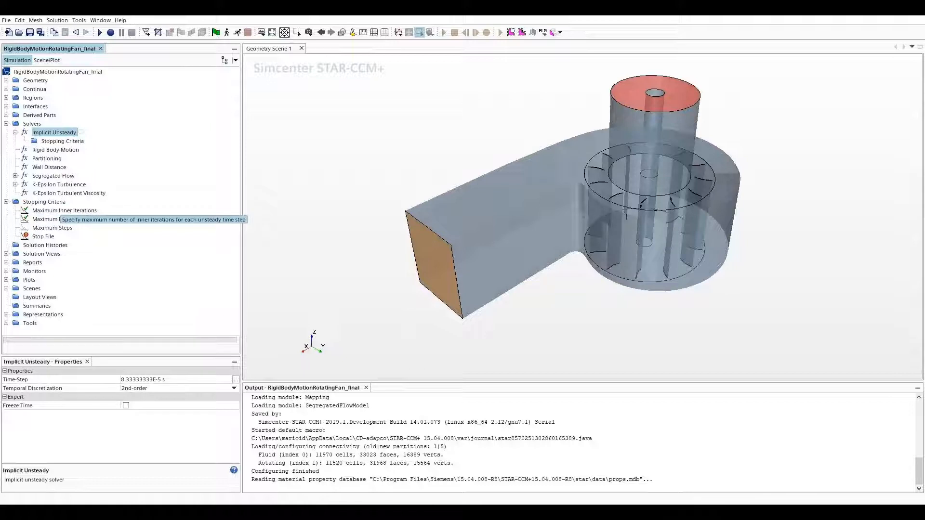
pyautogui.click(61, 211)
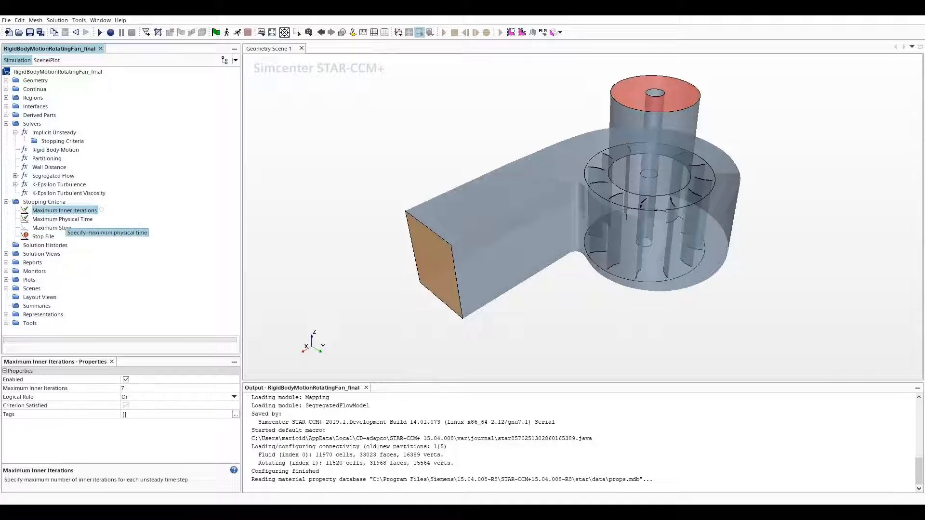
pyautogui.click(65, 220)
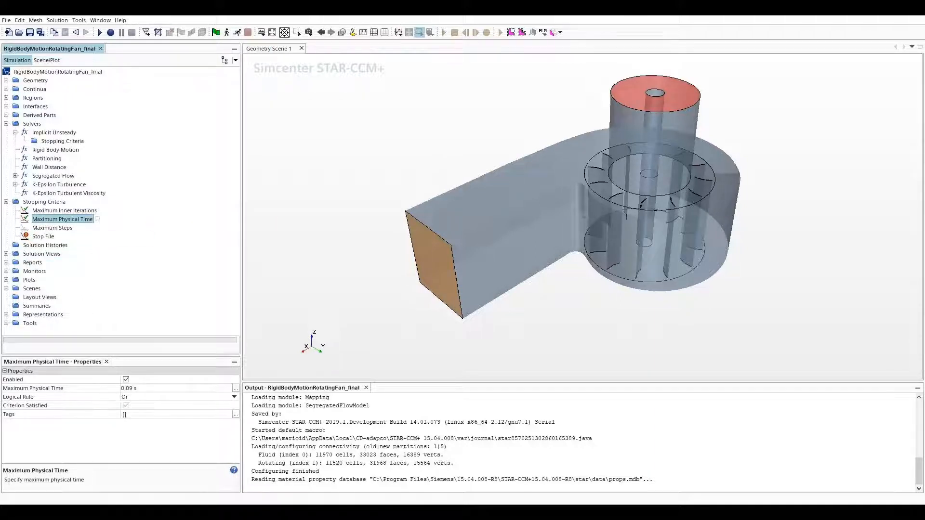
# Open the Moment 1 report's properties to check its axis and parts.
pyautogui.click(6, 263)
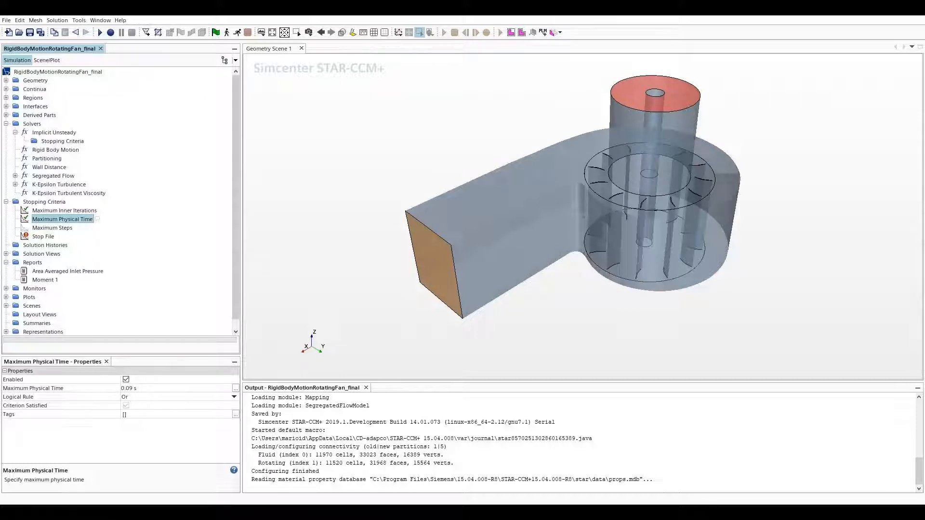
pyautogui.click(45, 280)
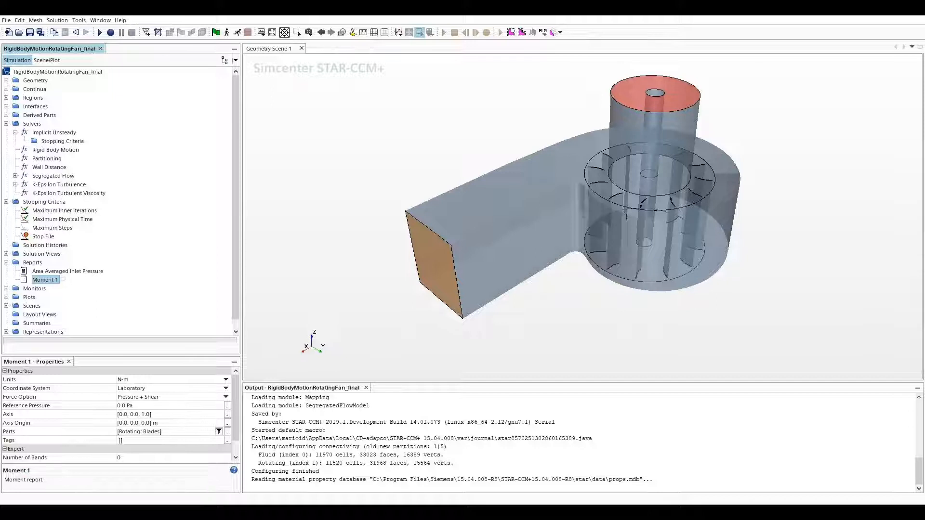
# Examine the Parts and Axis settings of the Moment 1 report.
pyautogui.click(139, 432)
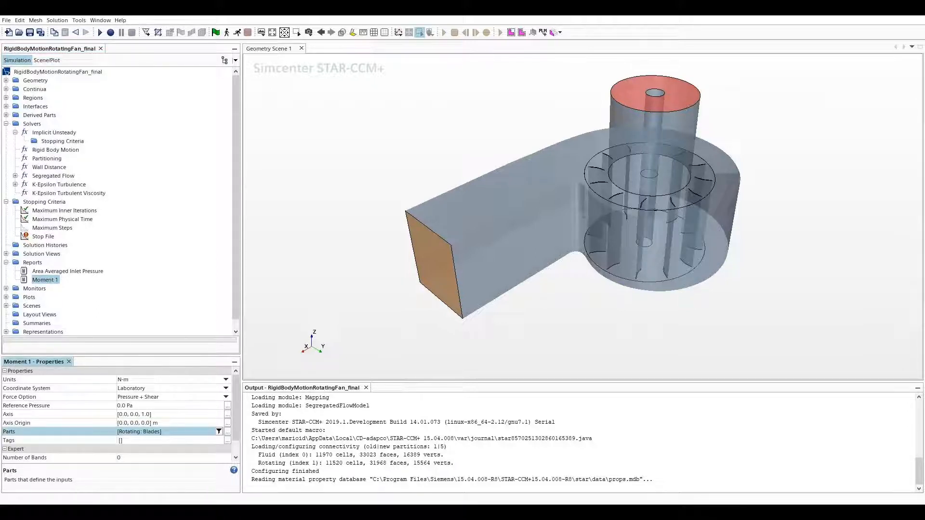
pyautogui.click(29, 414)
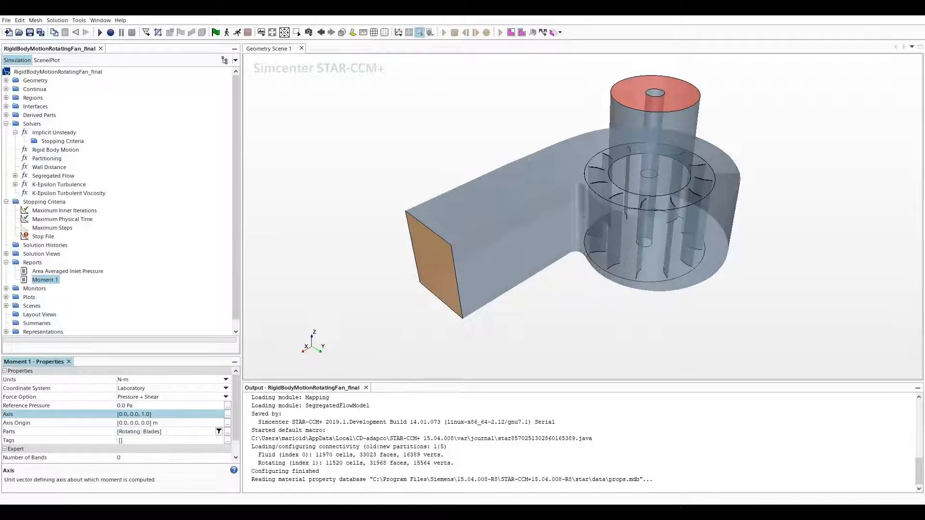
# Open the Moment 1 Monitor Plot and examine the moment curve closely around iterations 2080 to 2110.
pyautogui.click(7, 297)
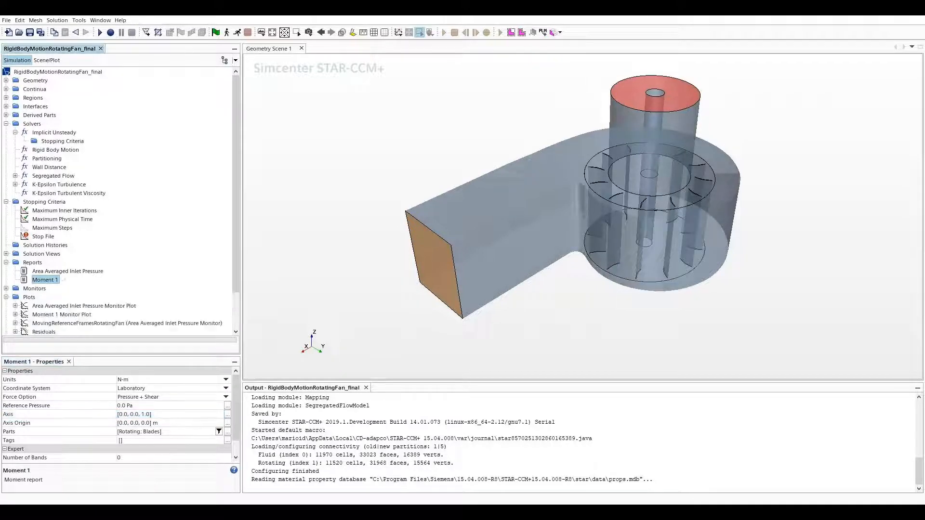
pyautogui.scroll(-1, 118, 202)
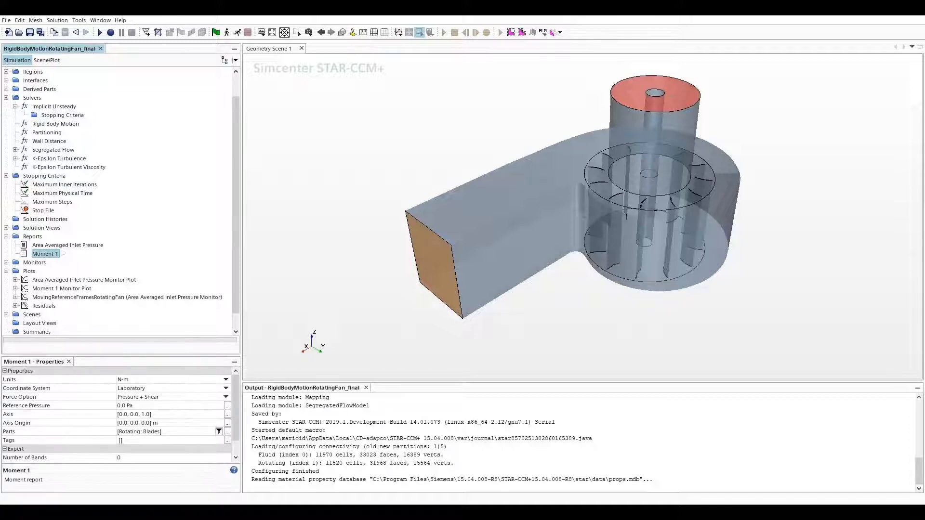
pyautogui.click(61, 288)
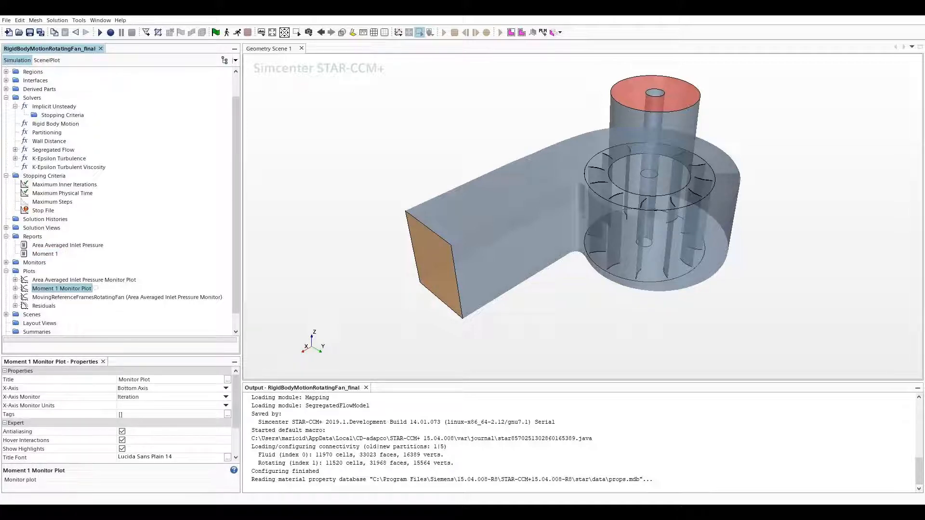
pyautogui.rightClick(67, 288)
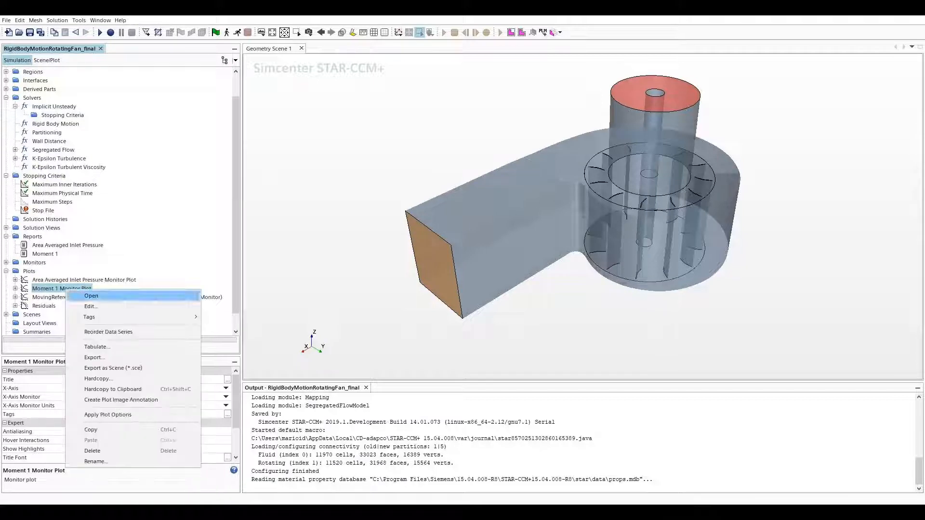
pyautogui.click(92, 296)
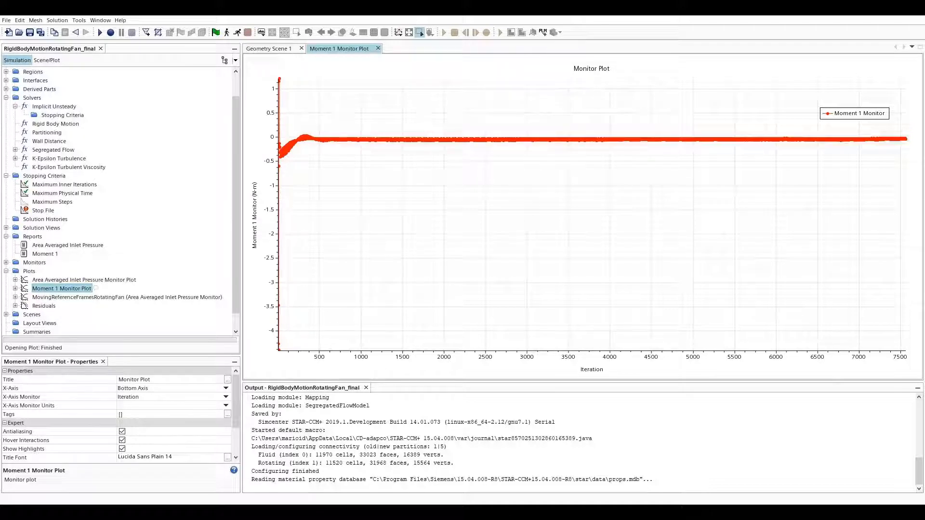
pyautogui.moveTo(441, 117); pyautogui.dragTo(474, 156)
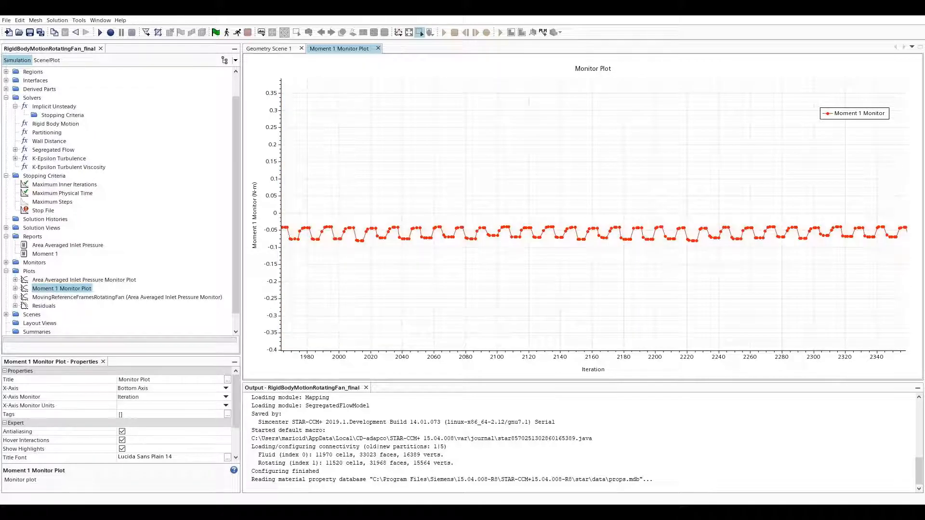
pyautogui.moveTo(464, 195); pyautogui.dragTo(515, 250)
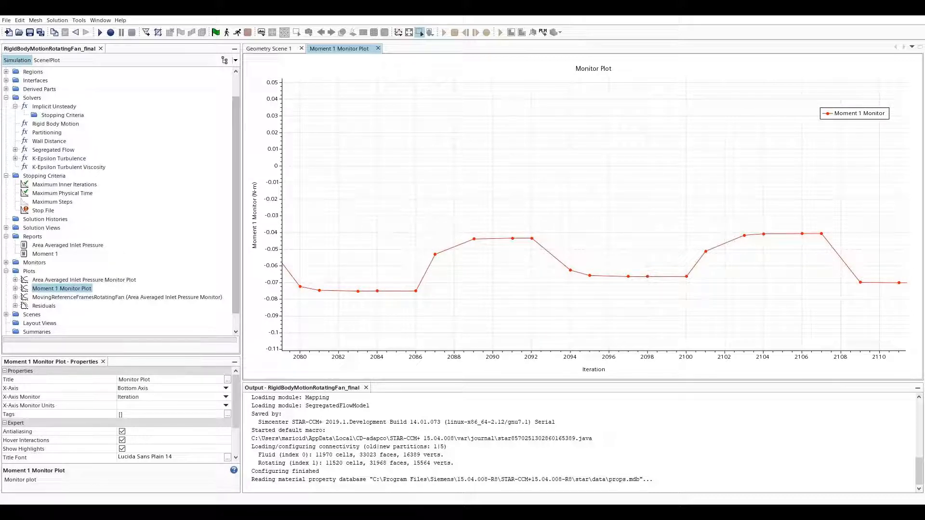
# Open Vector Scene 1 to view the velocity vectors in the fan.
pyautogui.click(7, 315)
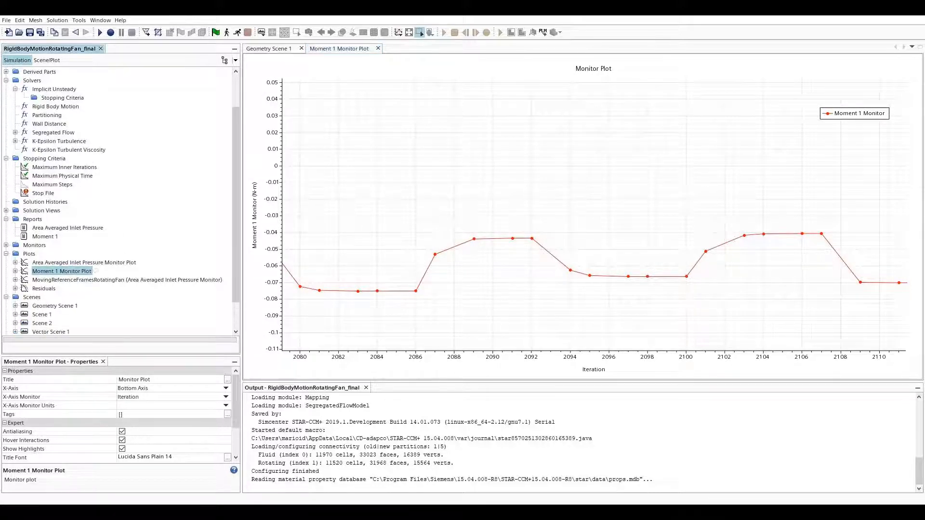
pyautogui.click(50, 332)
pyautogui.rightClick(53, 332)
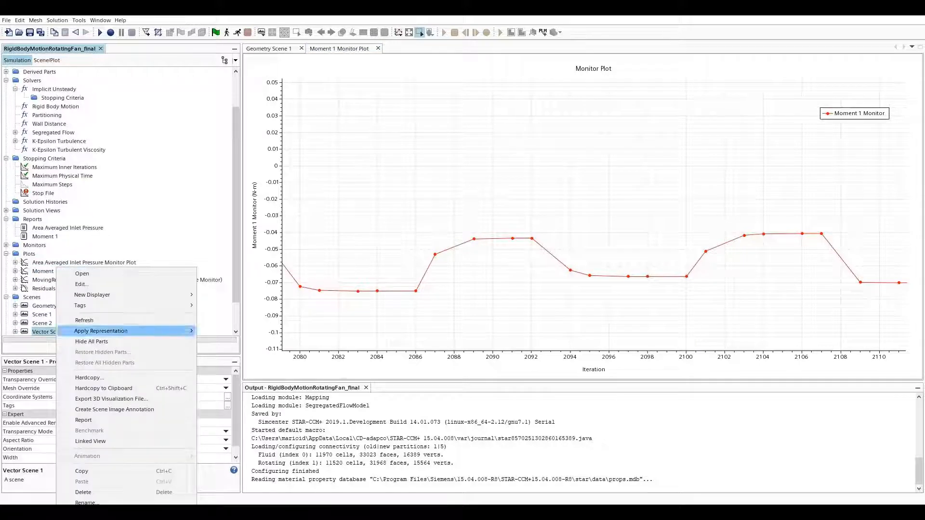
pyautogui.click(82, 273)
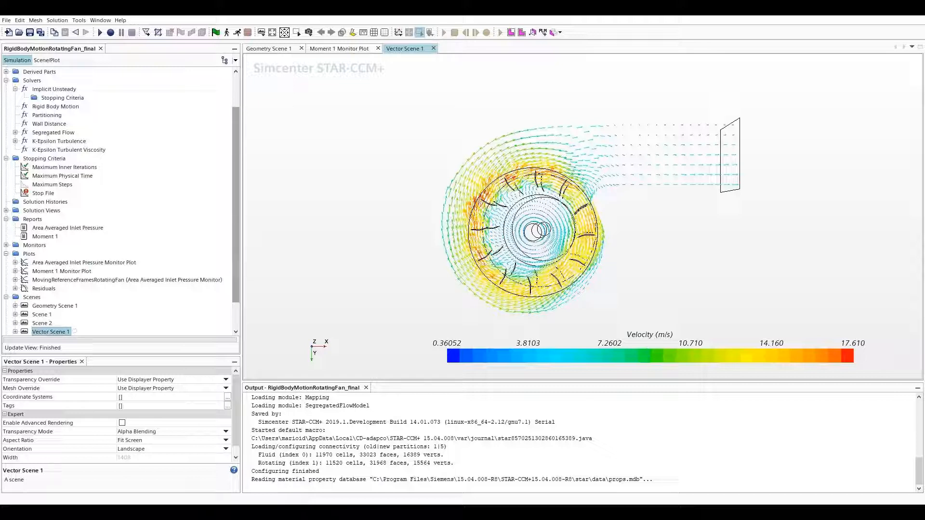
# Open the Area Averaged Inlet Pressure Monitor Plot.
pyautogui.click(84, 263)
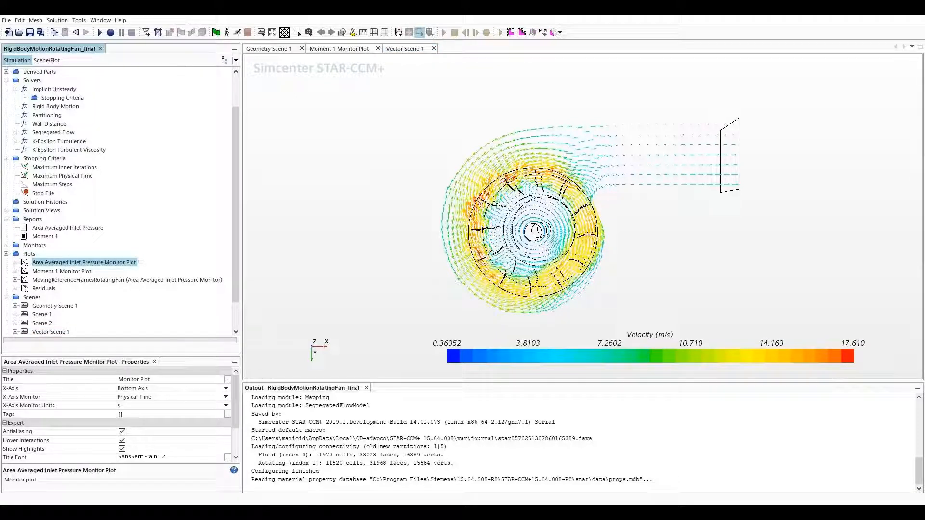
pyautogui.rightClick(94, 263)
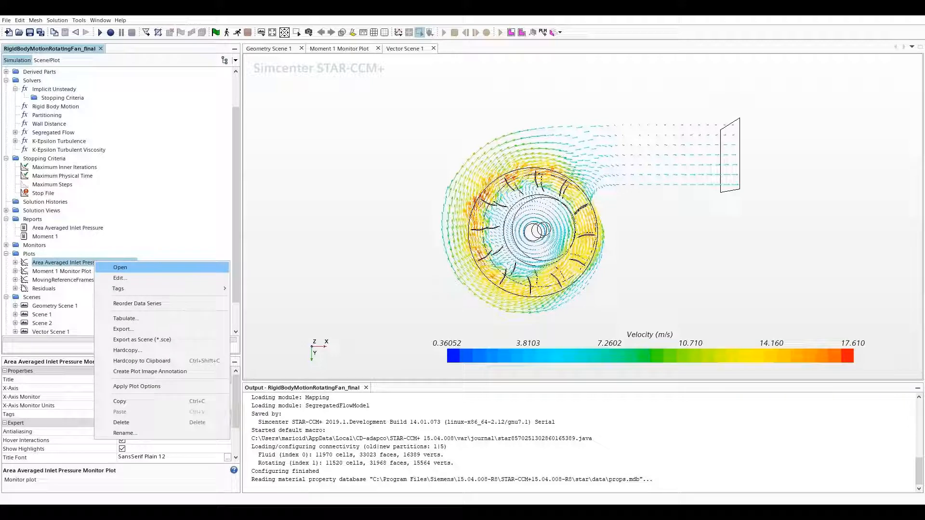
pyautogui.click(120, 268)
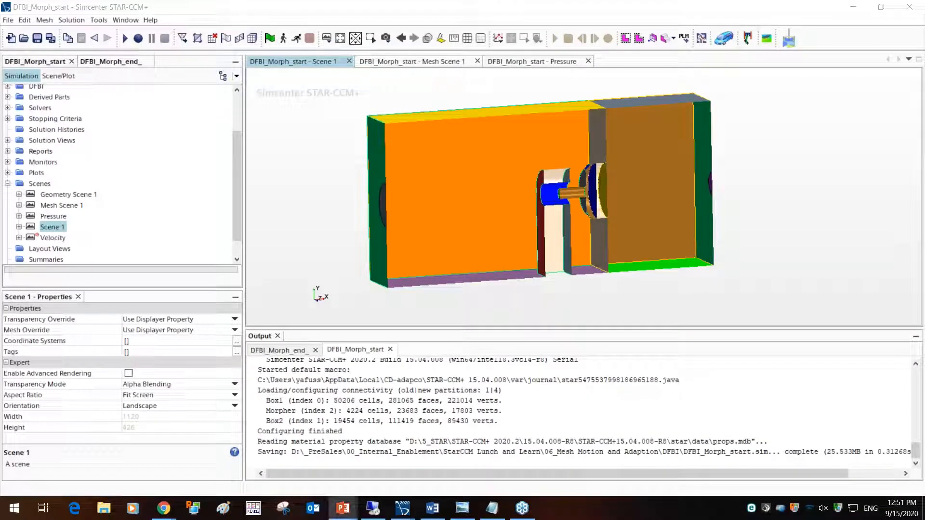
# Switch to the PowerPoint presentation at the Dynamic Fluid Body Interaction slide.
pyautogui.click(343, 508)
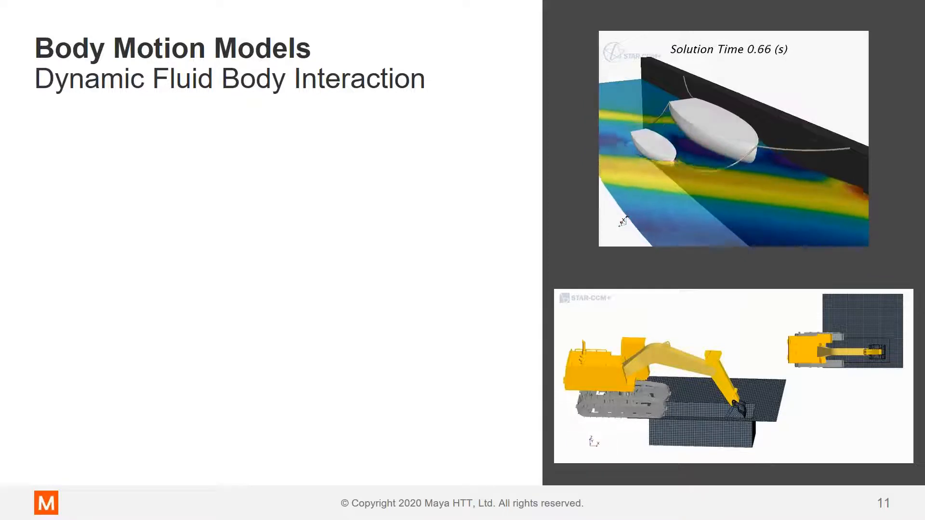
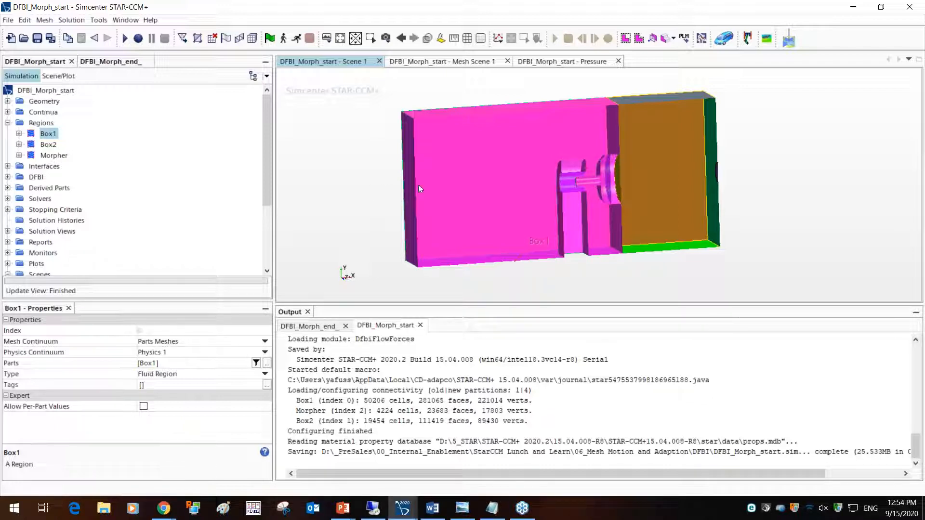
# Highlight the Box2 and Morpher regions in Scene 1 and examine where they sit in the valve model.
pyautogui.click(49, 146)
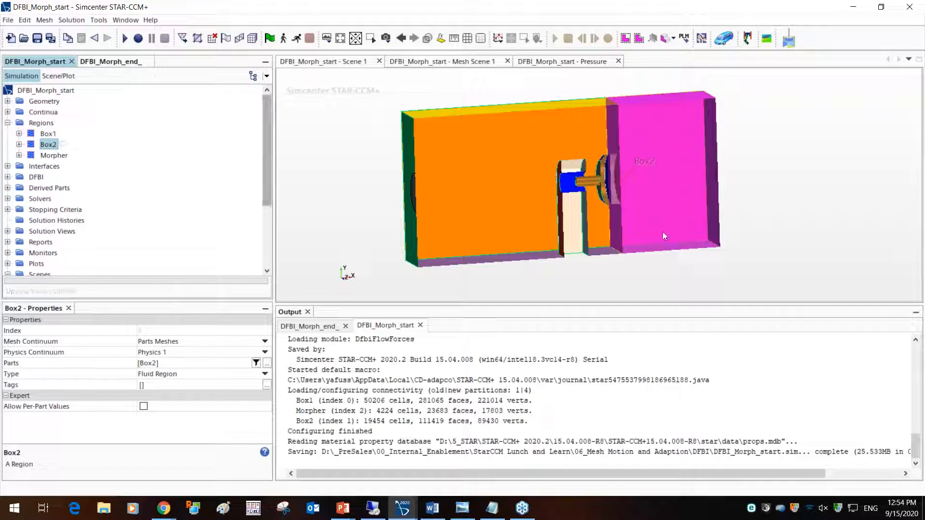
pyautogui.moveTo(638, 252); pyautogui.dragTo(609, 145)
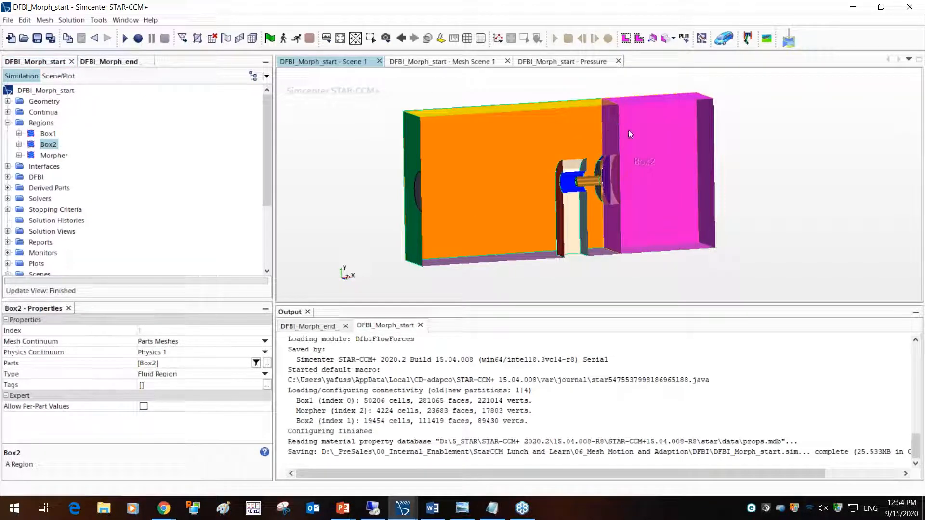
pyautogui.moveTo(657, 260); pyautogui.dragTo(627, 215)
pyautogui.scroll(3, 627, 216)
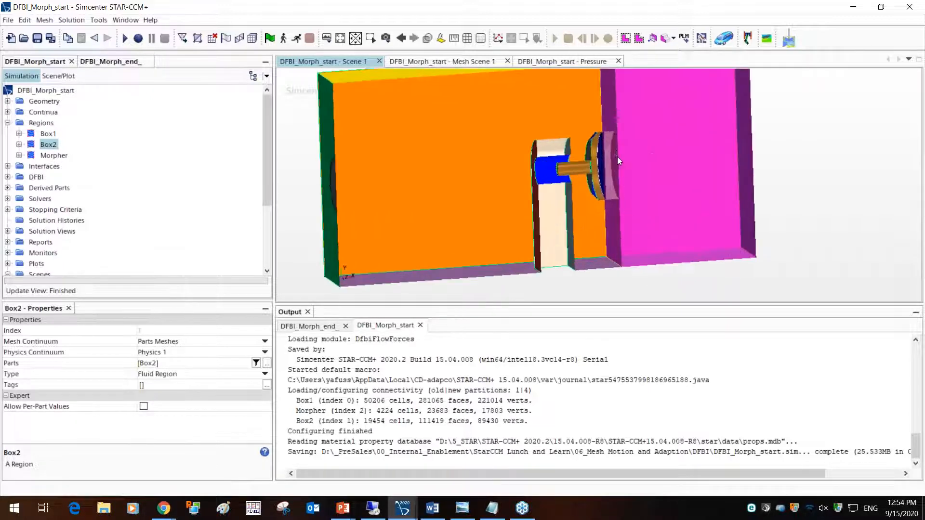
pyautogui.click(57, 156)
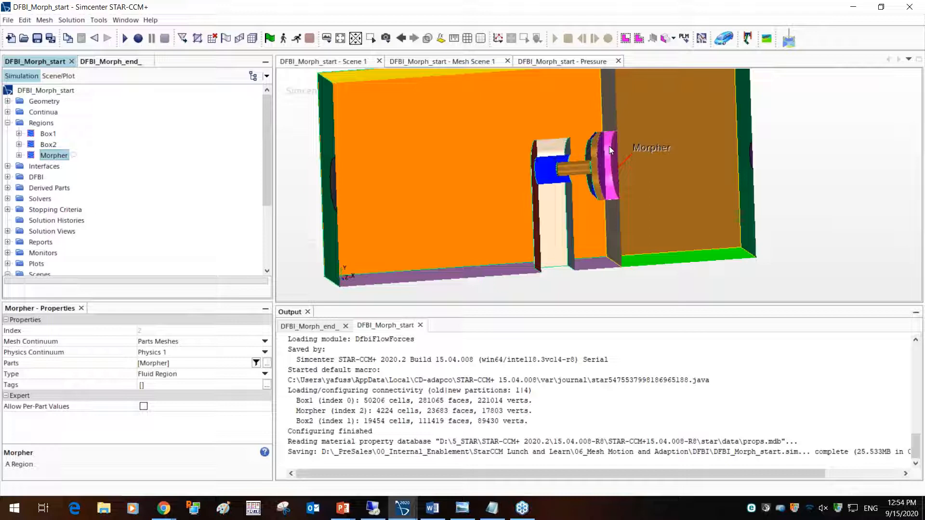
# Review the Supersonic Static Pressure and Total Pressure values of Box1's Opening1 boundary, then collapse the Box1 region.
pyautogui.click(19, 134)
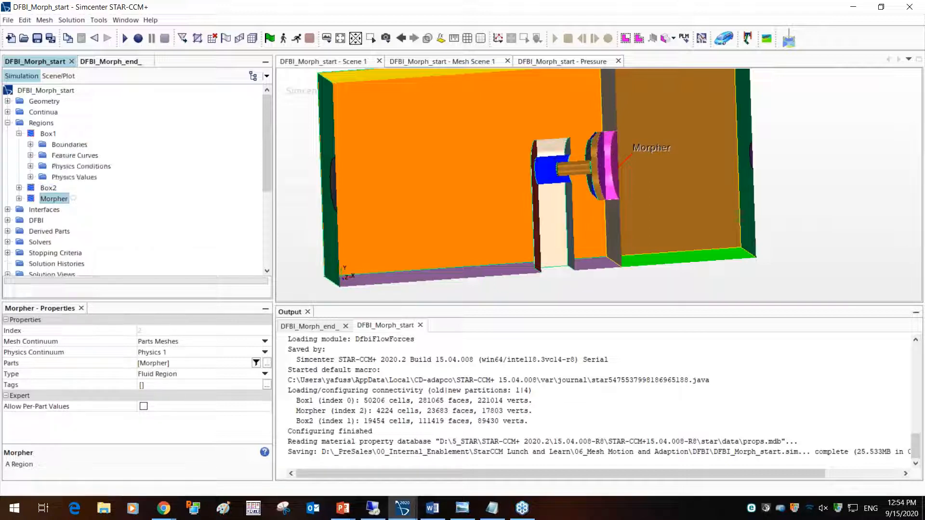
pyautogui.click(30, 144)
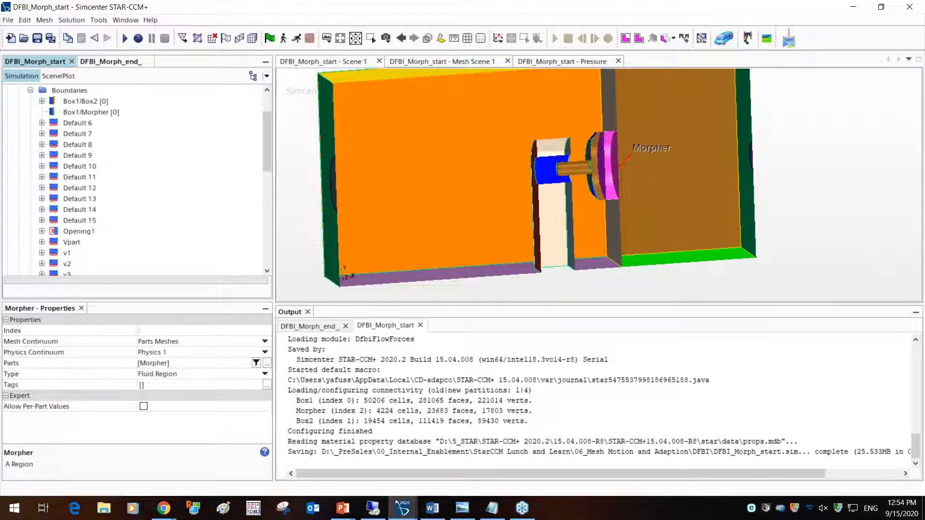
pyautogui.click(82, 232)
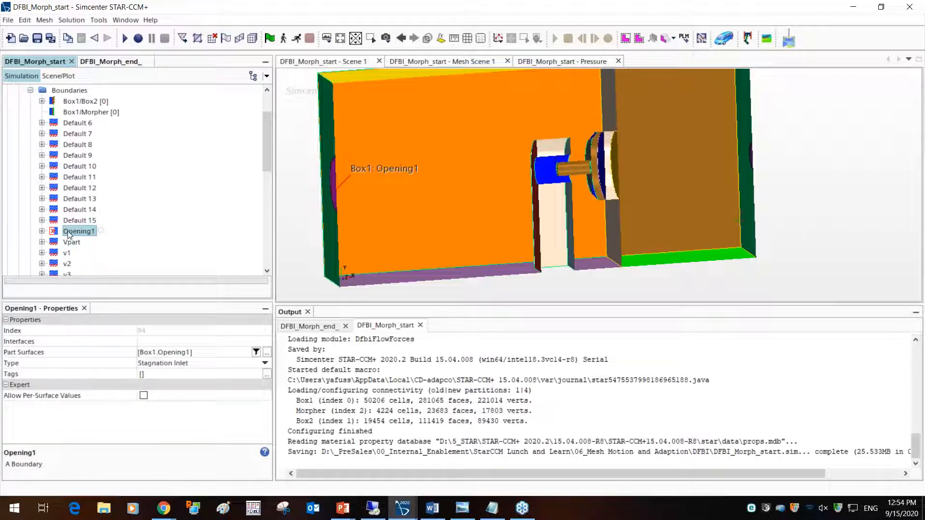
pyautogui.click(42, 232)
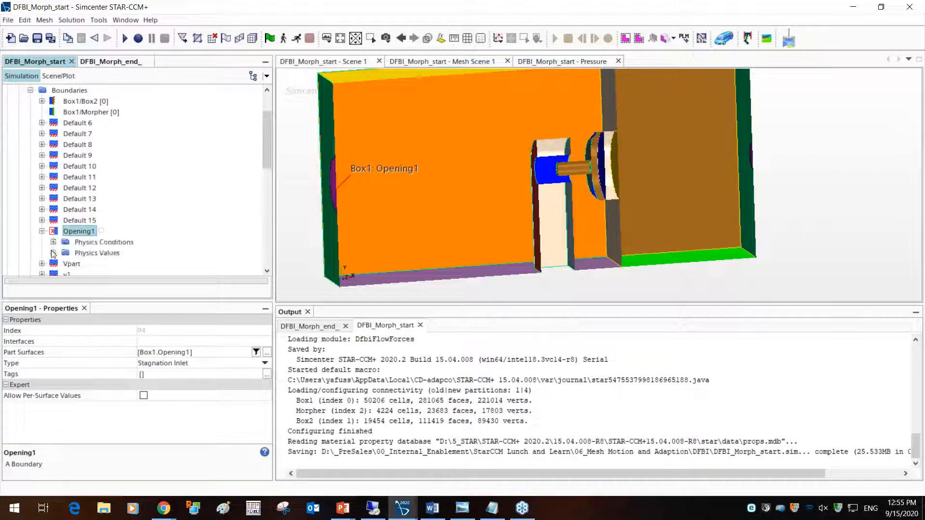
pyautogui.click(53, 253)
pyautogui.scroll(-1, 107, 244)
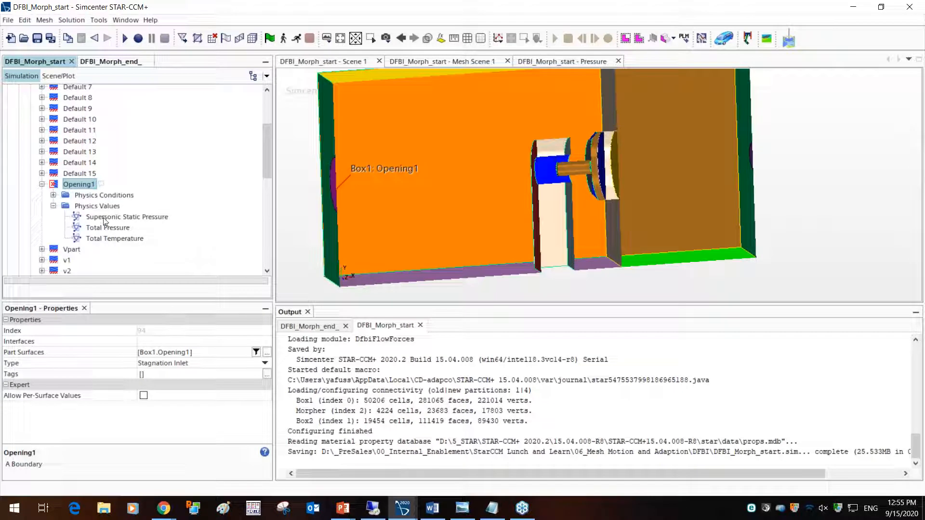
pyautogui.click(105, 218)
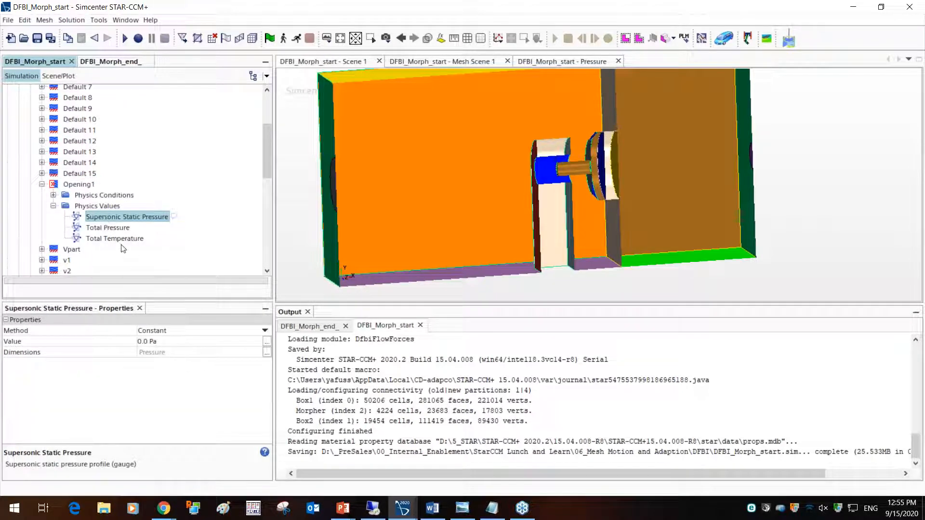
pyautogui.click(114, 229)
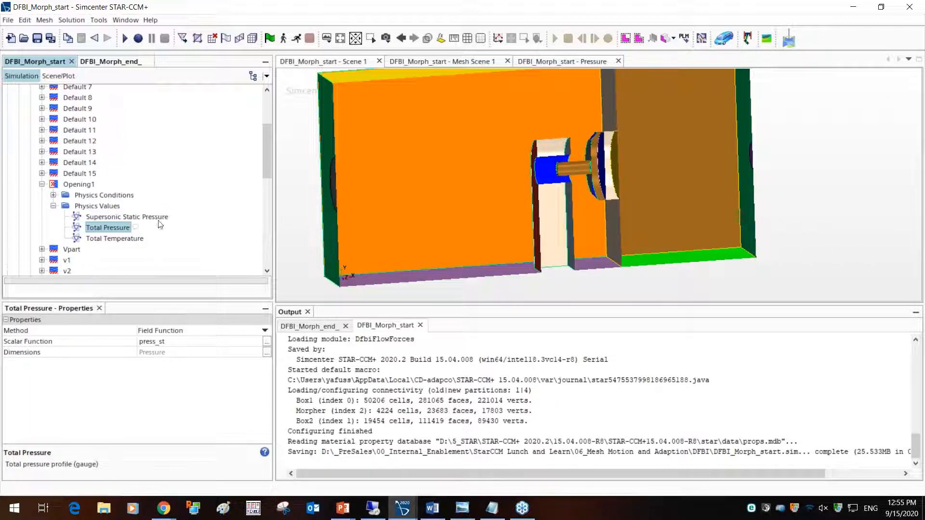
pyautogui.click(42, 185)
pyautogui.scroll(3, 45, 191)
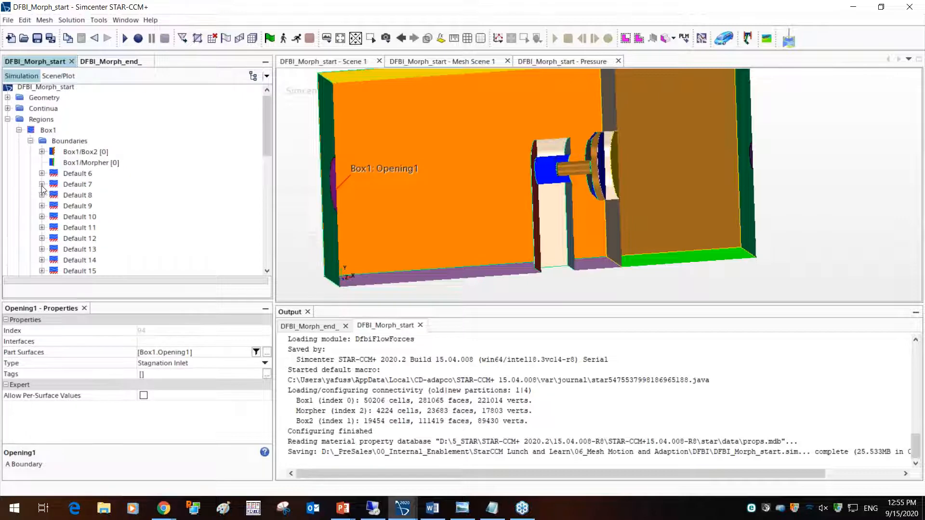
pyautogui.click(18, 130)
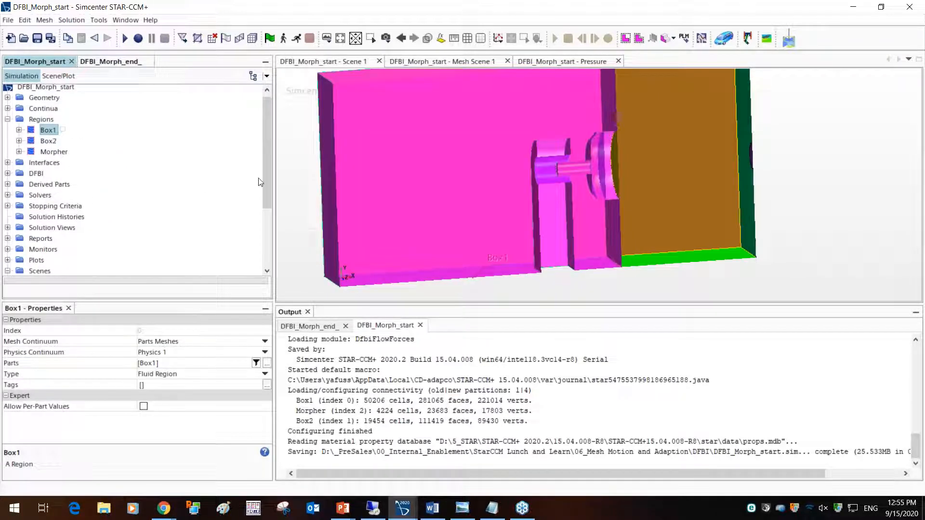
# Create a new DFBI Morphing motion in the DFBI_Morph_start simulation.
pyautogui.scroll(-3, 268, 176)
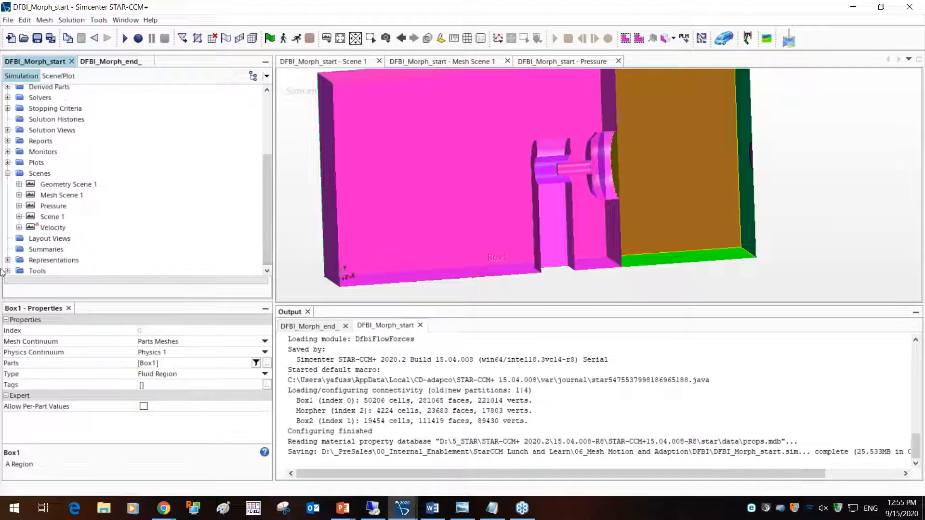
pyautogui.click(7, 271)
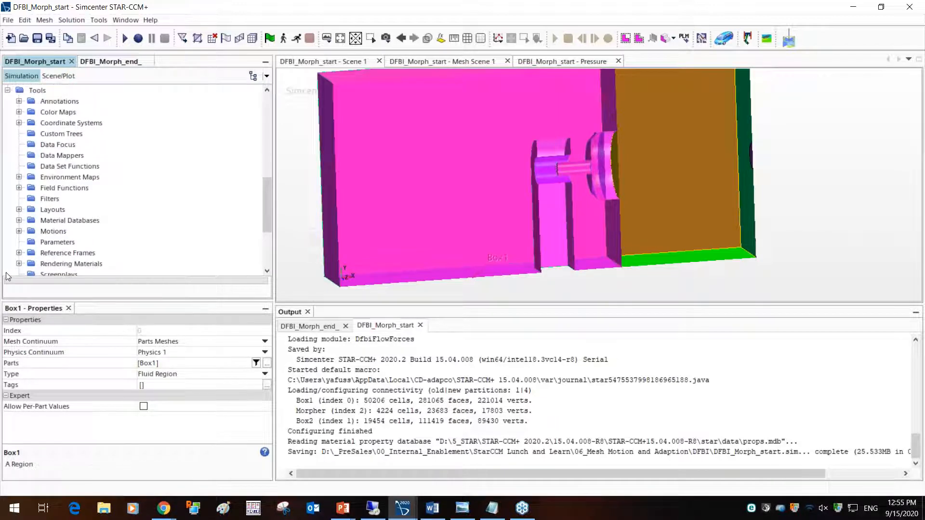
pyautogui.click(19, 231)
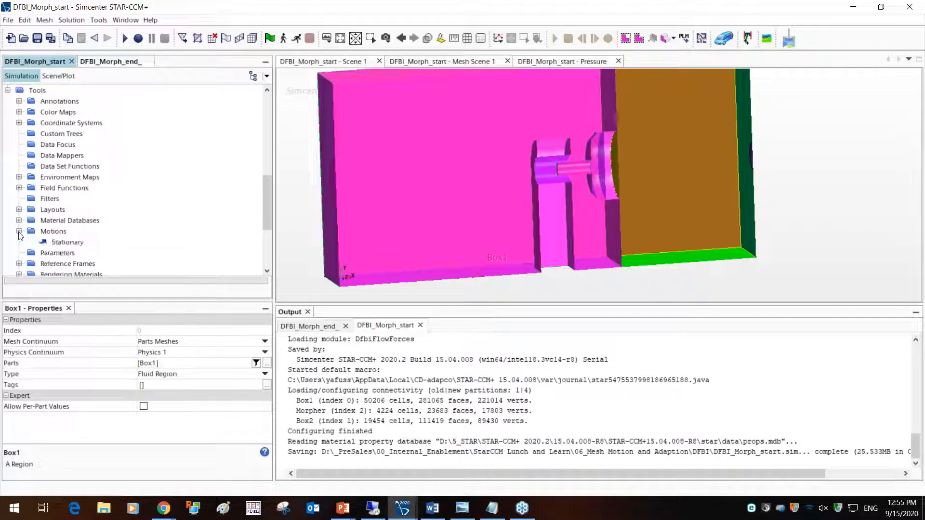
pyautogui.click(42, 233)
pyautogui.rightClick(42, 232)
pyautogui.moveTo(74, 239)
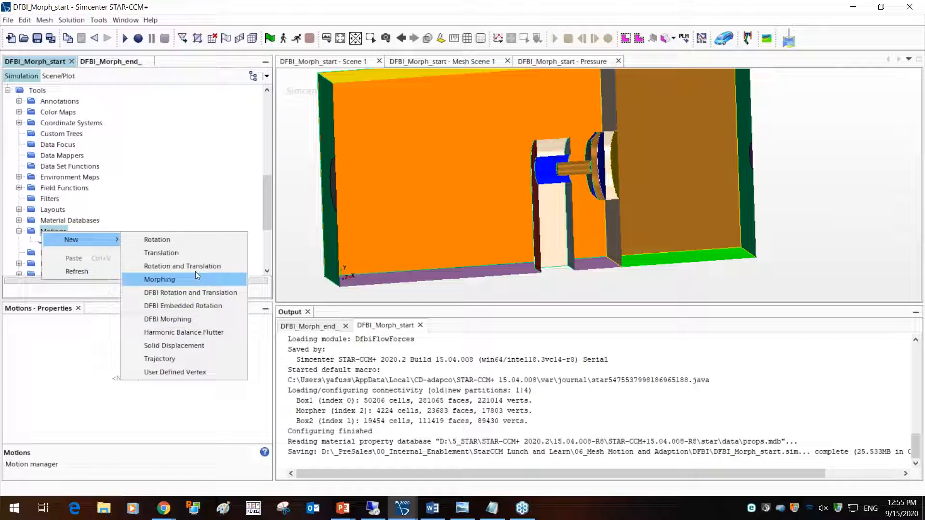
pyautogui.click(171, 319)
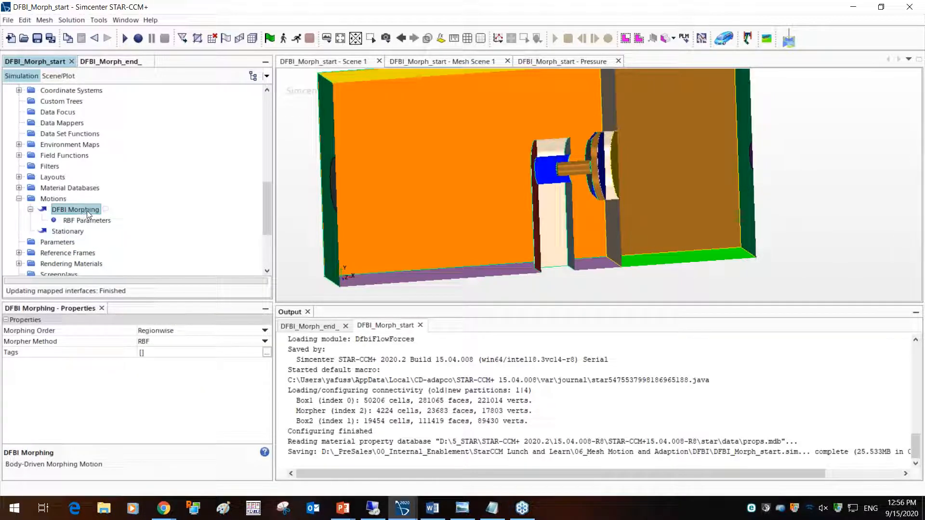
# In the DFBI Morphing motion's RBF Parameters, set Automatic Thin-out CI to 5.0 and enable Linear Fitter.
pyautogui.click(193, 331)
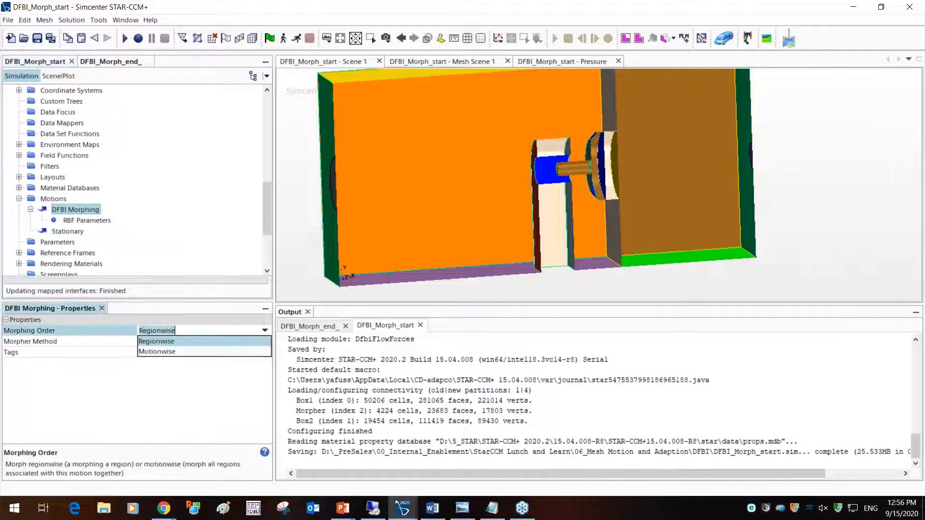
pyautogui.click(101, 222)
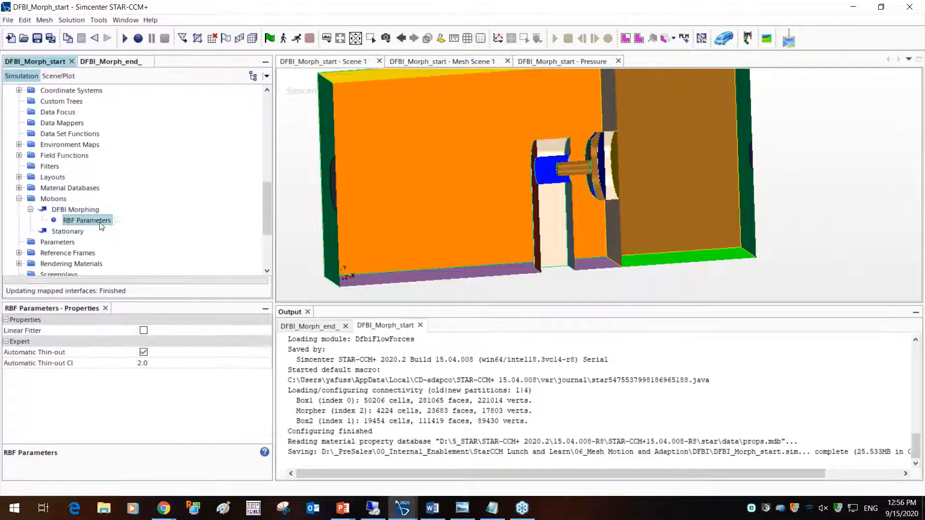
pyautogui.click(174, 367)
pyautogui.write('5.0')
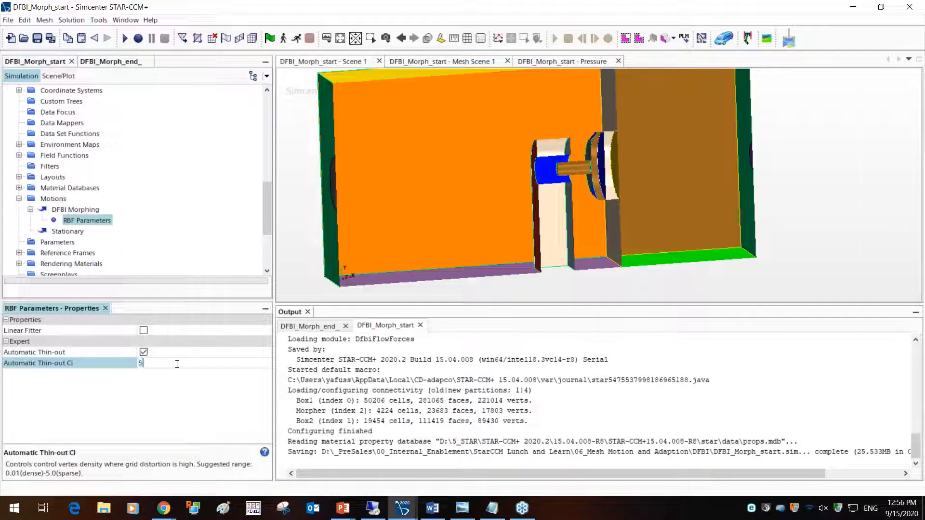
pyautogui.press('Return')
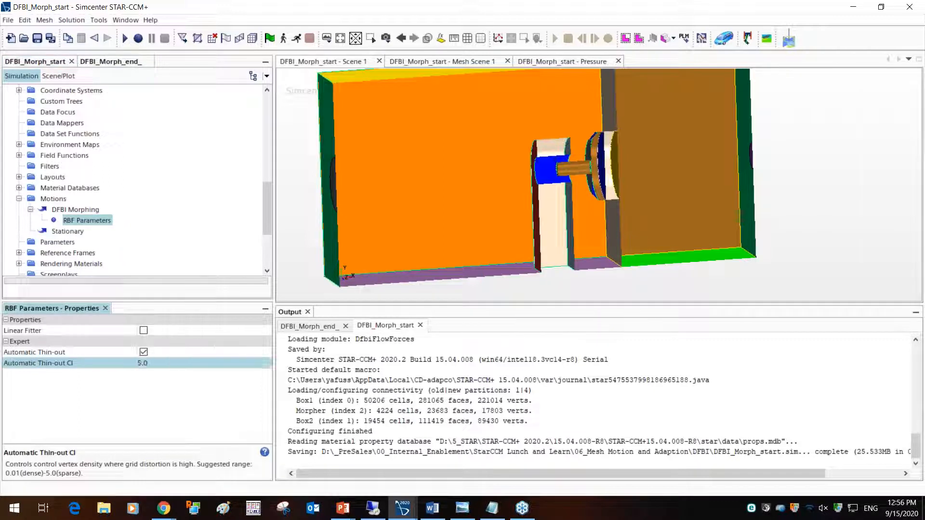
pyautogui.click(143, 331)
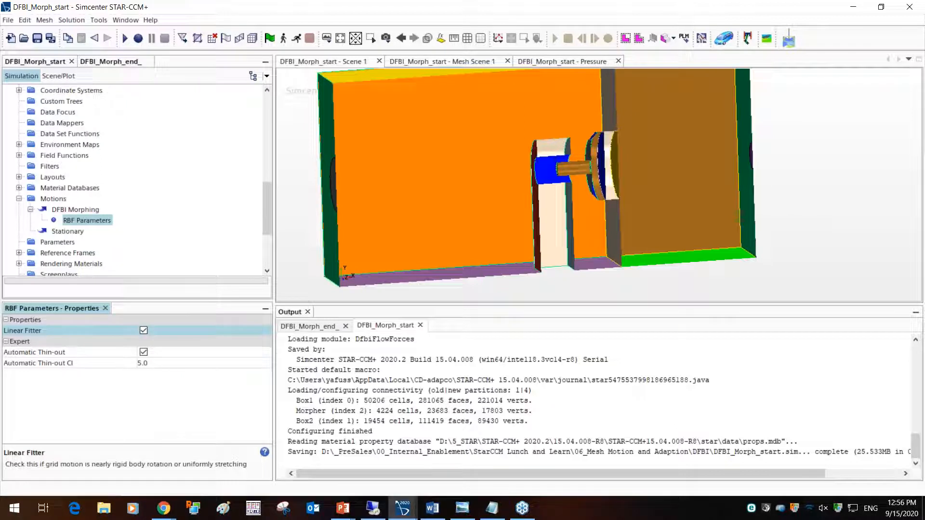
# Assign the DFBI Morphing motion to the Box1 region in its Motion Specification.
pyautogui.scroll(10, 150, 220)
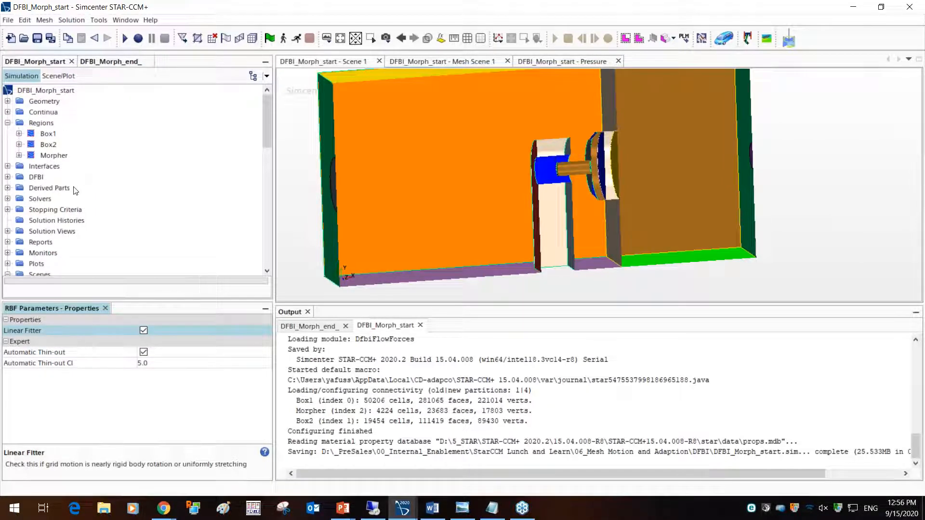
pyautogui.click(48, 134)
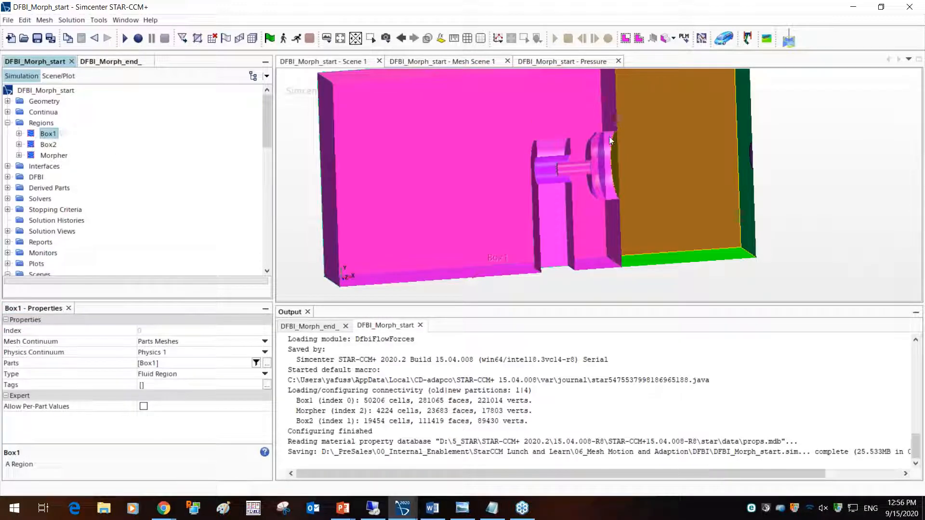
pyautogui.click(56, 156)
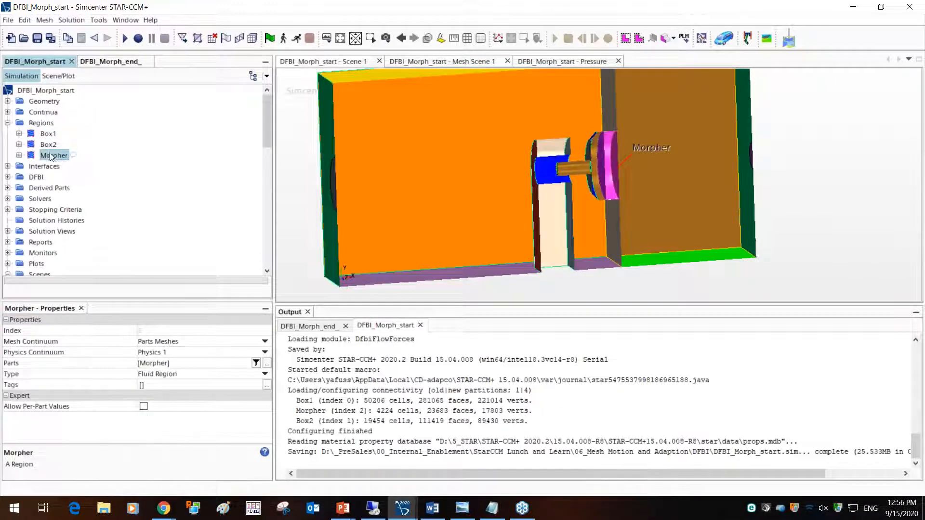
pyautogui.click(19, 134)
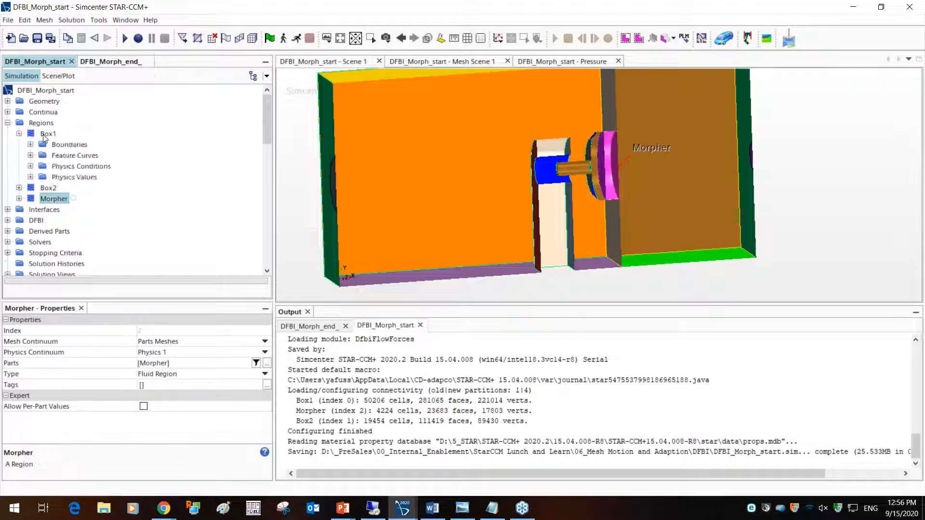
pyautogui.click(31, 177)
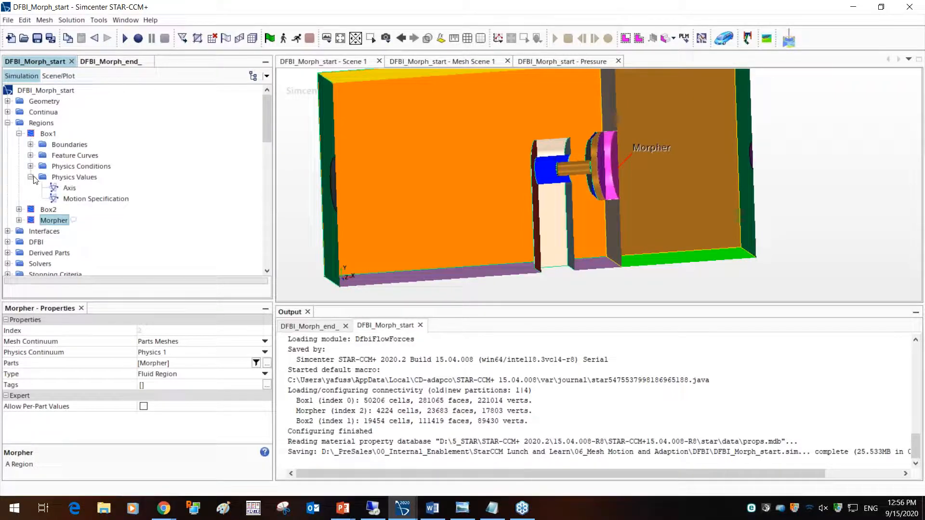
pyautogui.click(81, 199)
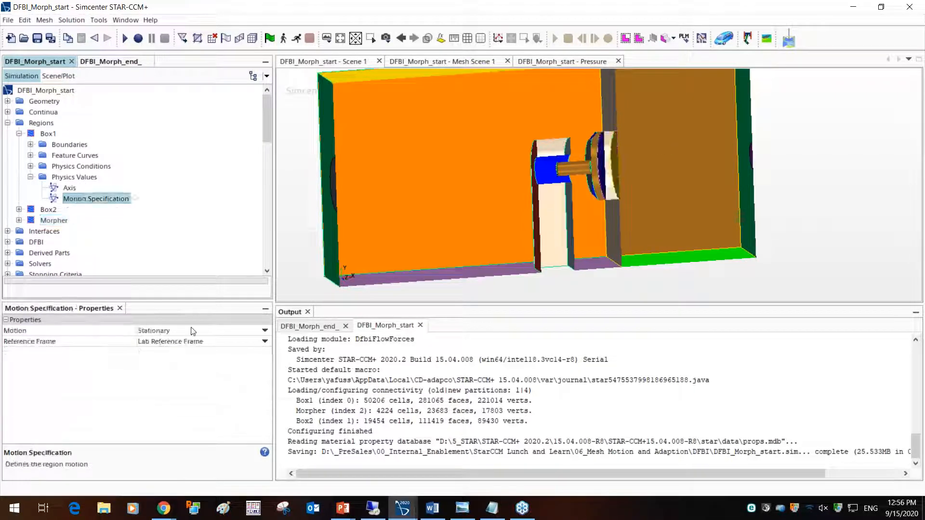
pyautogui.click(196, 330)
pyautogui.click(190, 344)
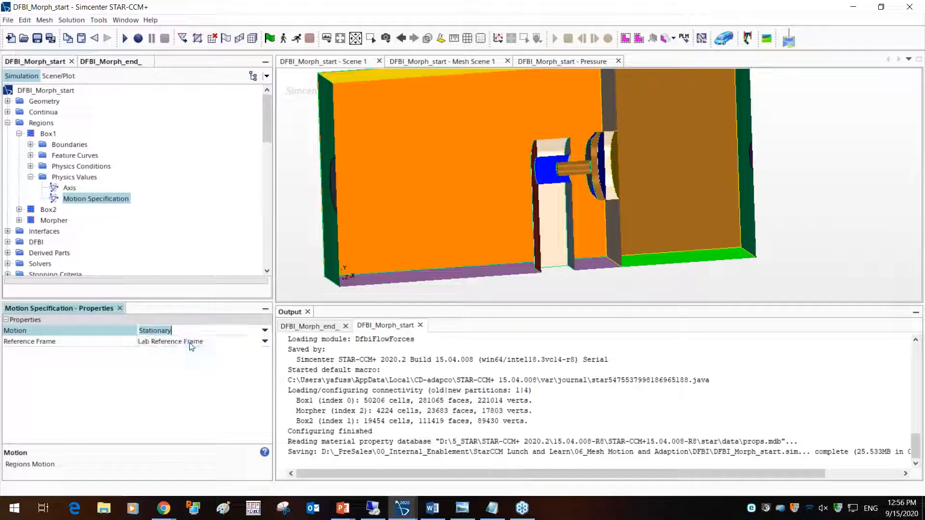
# Assign the DFBI Morphing motion to the Morpher region as well, and collapse the Regions branch.
pyautogui.click(20, 220)
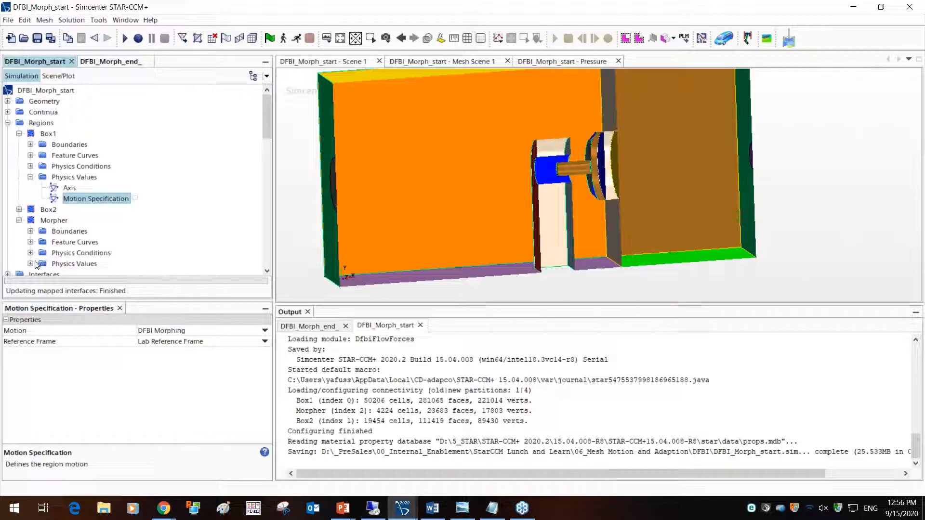
pyautogui.click(31, 264)
pyautogui.click(96, 239)
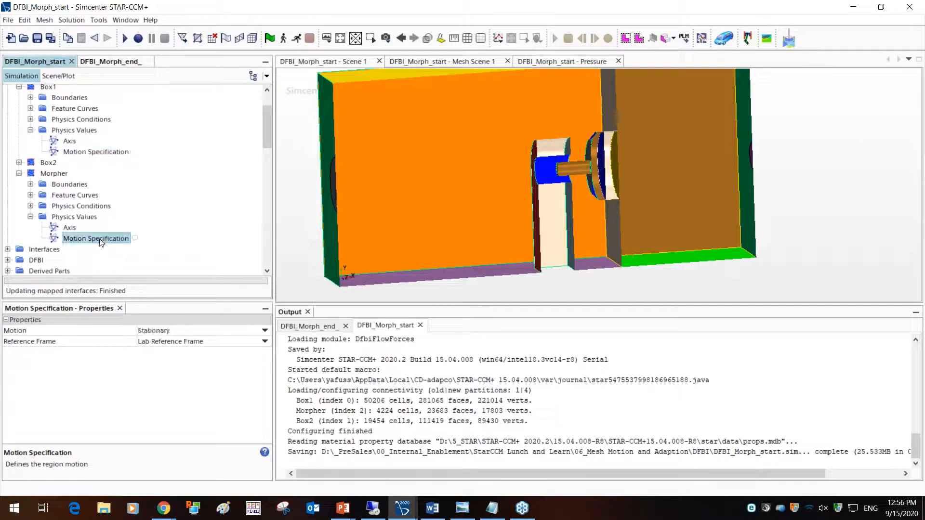
pyautogui.click(224, 332)
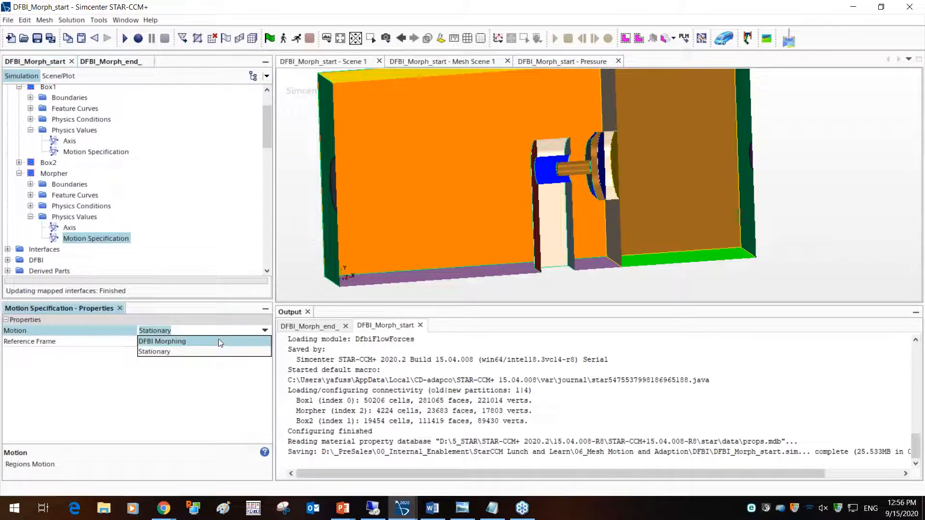
pyautogui.click(220, 342)
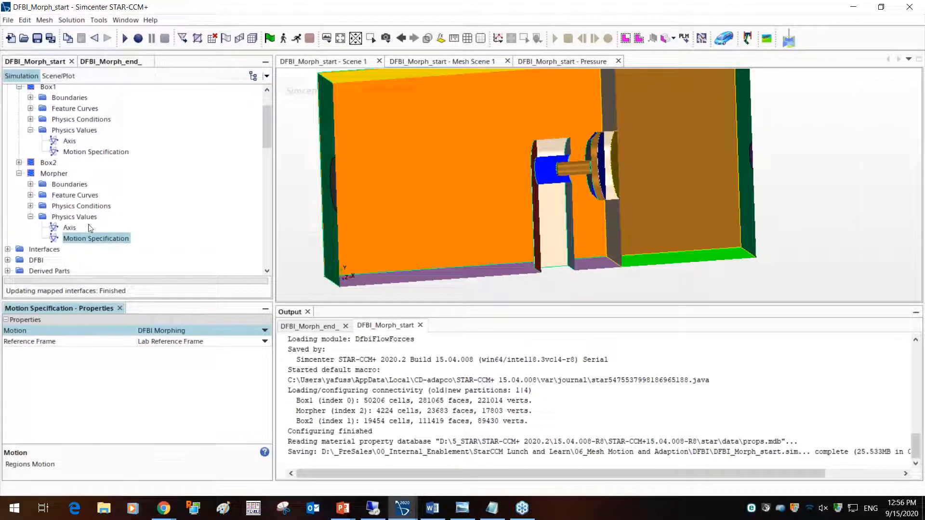
pyautogui.click(19, 174)
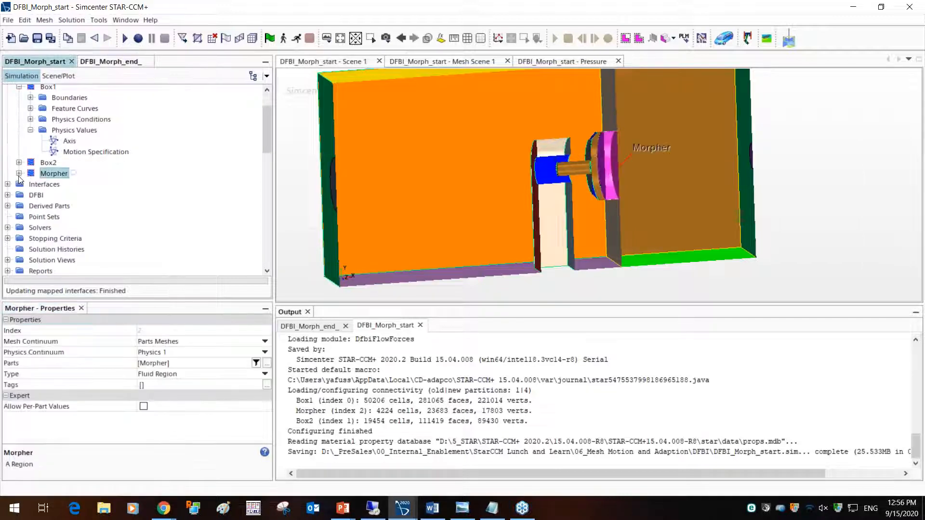
pyautogui.scroll(3, 20, 159)
pyautogui.click(19, 134)
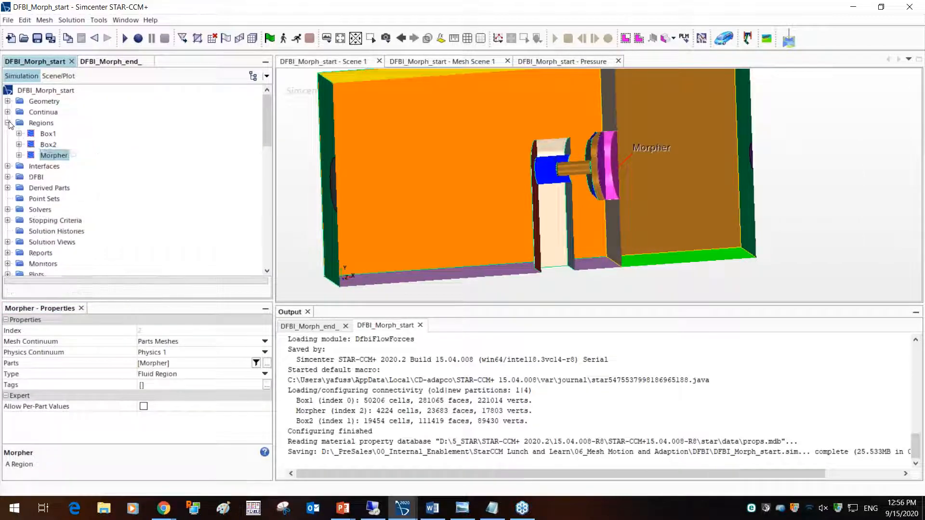
pyautogui.doubleClick(41, 123)
# Create a new 3D Continuum Body under the DFBI 6-DOF Bodies.
pyautogui.click(39, 146)
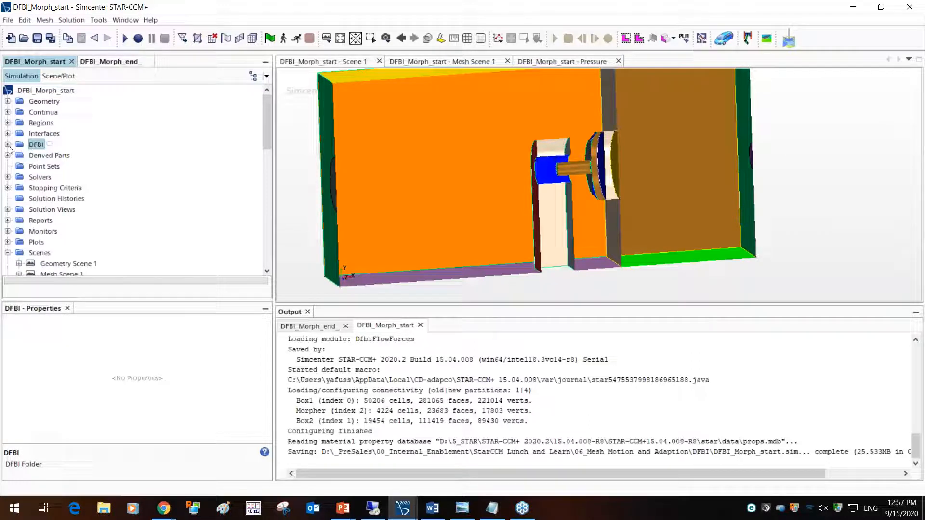
pyautogui.click(8, 145)
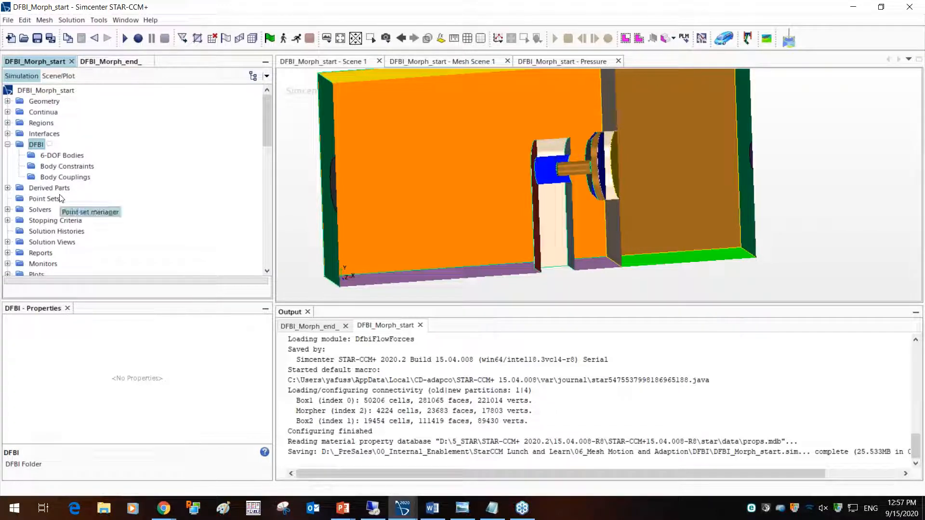
pyautogui.click(49, 157)
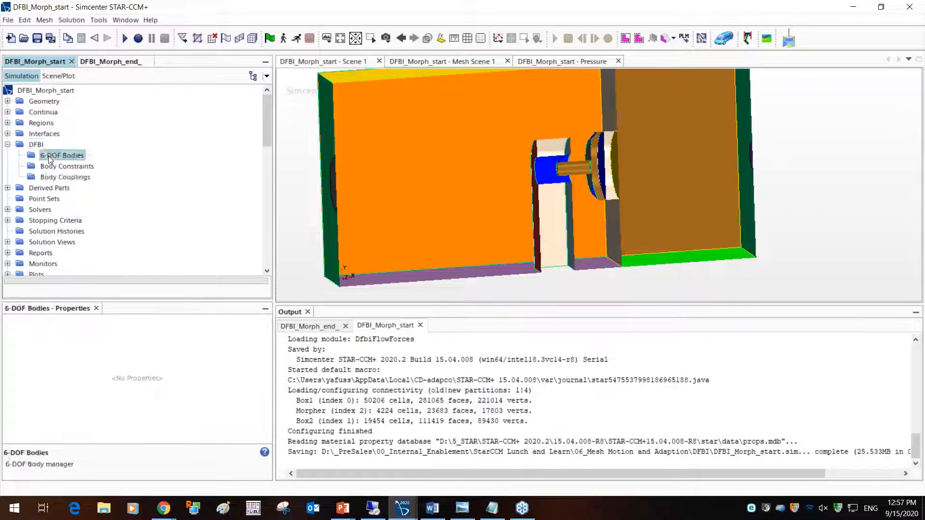
pyautogui.rightClick(50, 158)
pyautogui.moveTo(98, 164)
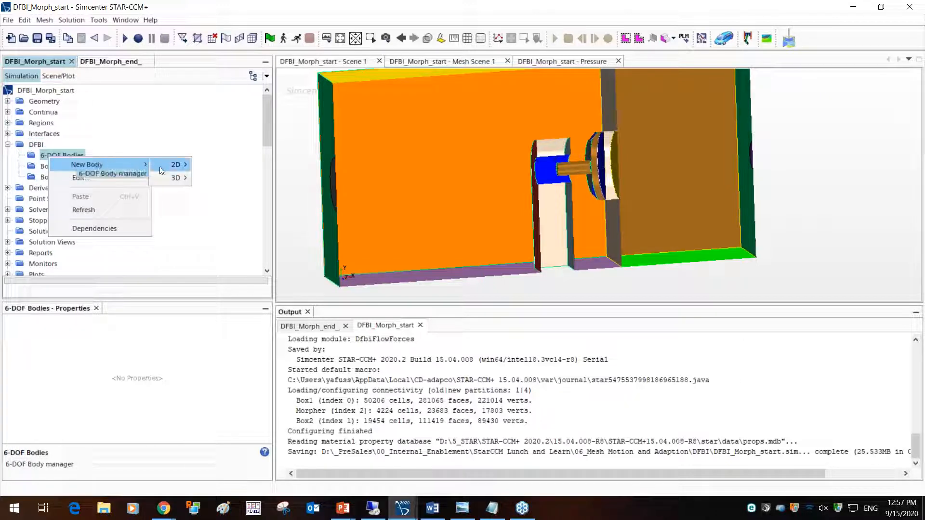
pyautogui.moveTo(175, 168)
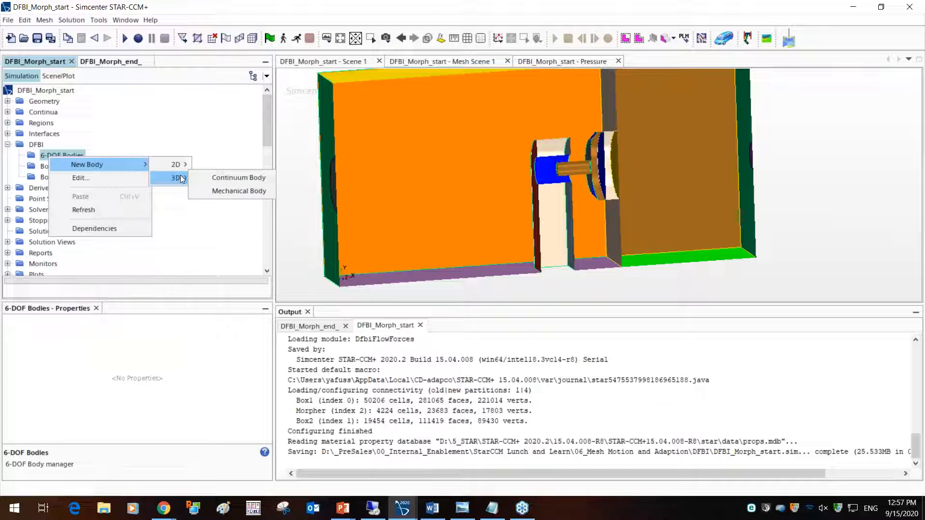
pyautogui.click(229, 177)
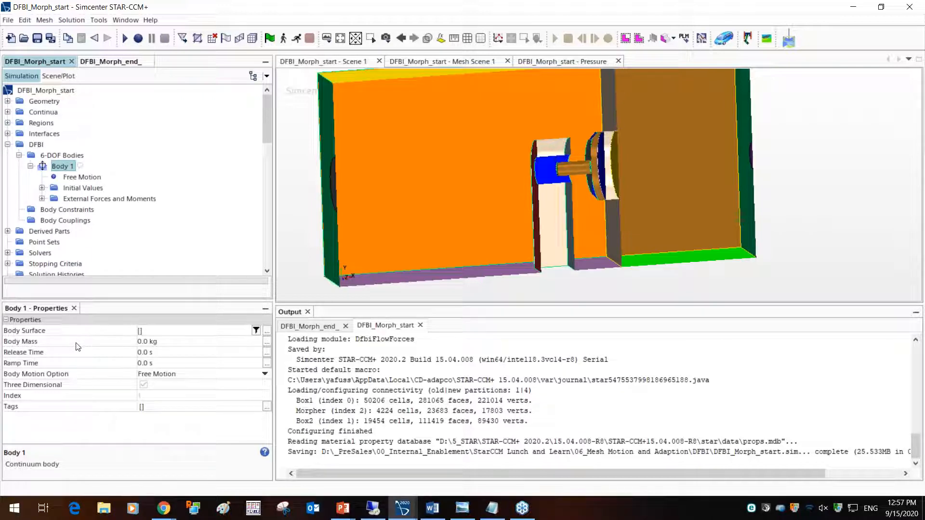
# Set Body 1's mass to 0.1 kg and its Body Motion Option to One-DOF Translating Motion.
pyautogui.click(175, 342)
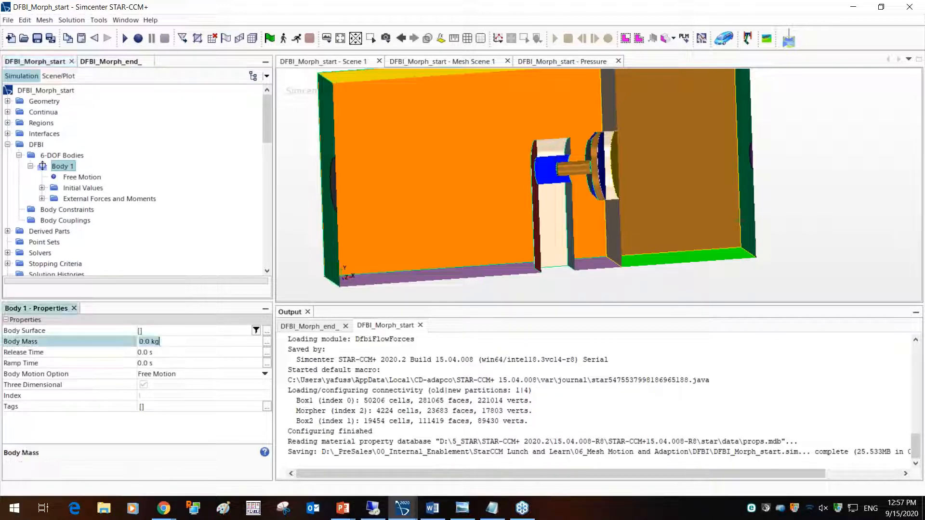
pyautogui.write('0.')
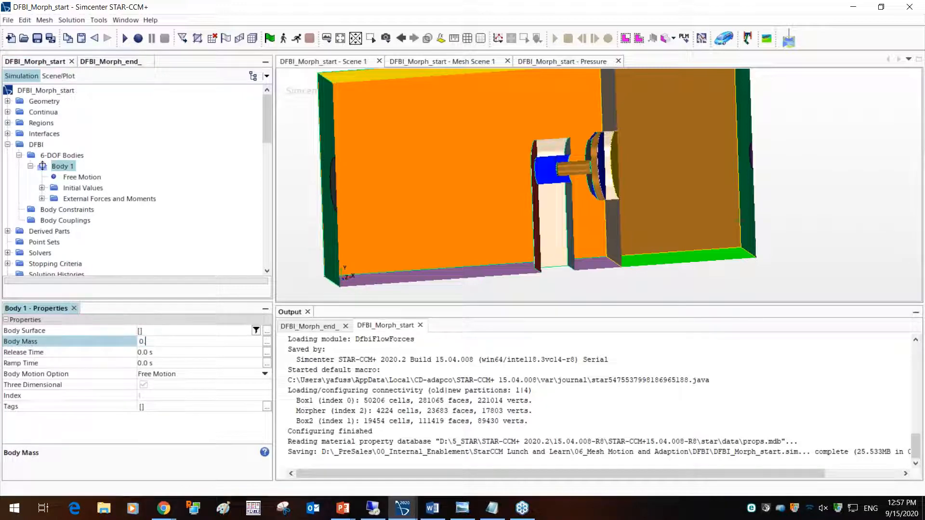
pyautogui.write('1')
pyautogui.press('Return')
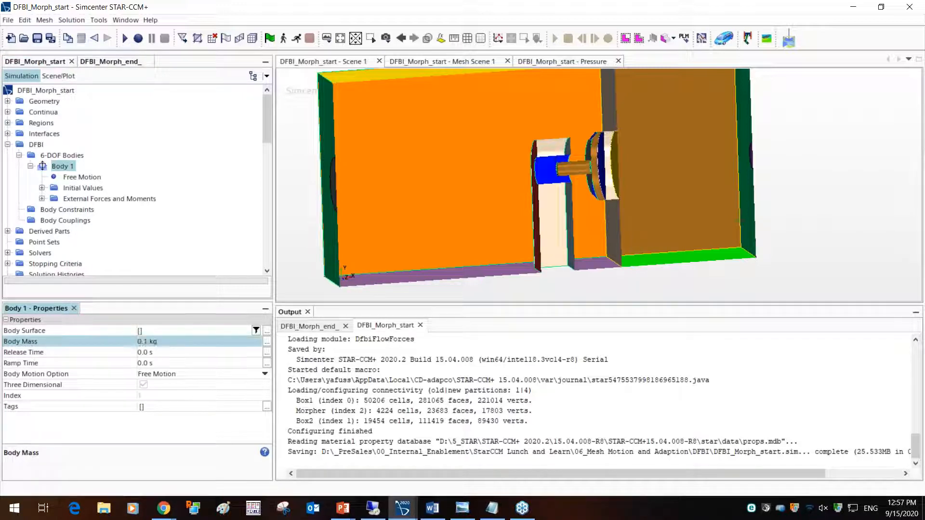
pyautogui.click(212, 374)
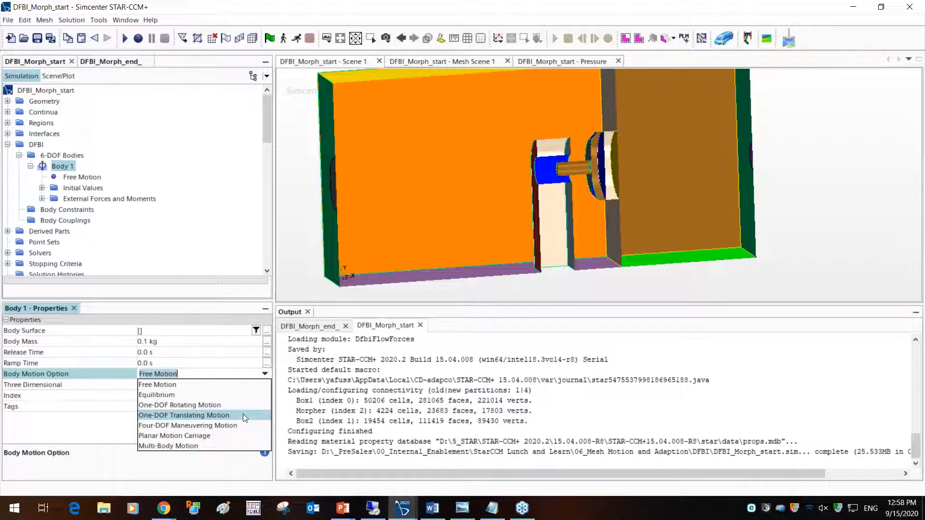
pyautogui.click(218, 415)
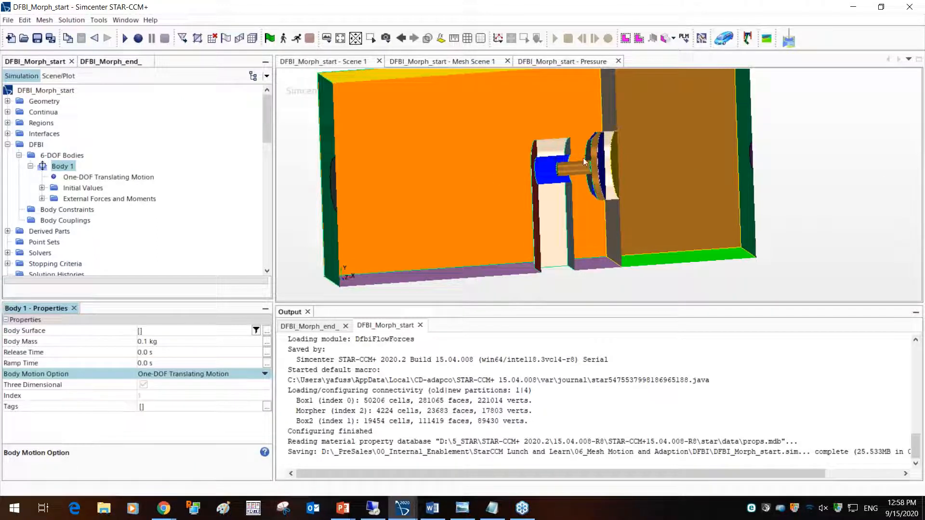
# Set the translation direction of Body 1's One-DOF Translating Motion to [1.0, 0.0, 0.0].
pyautogui.click(147, 181)
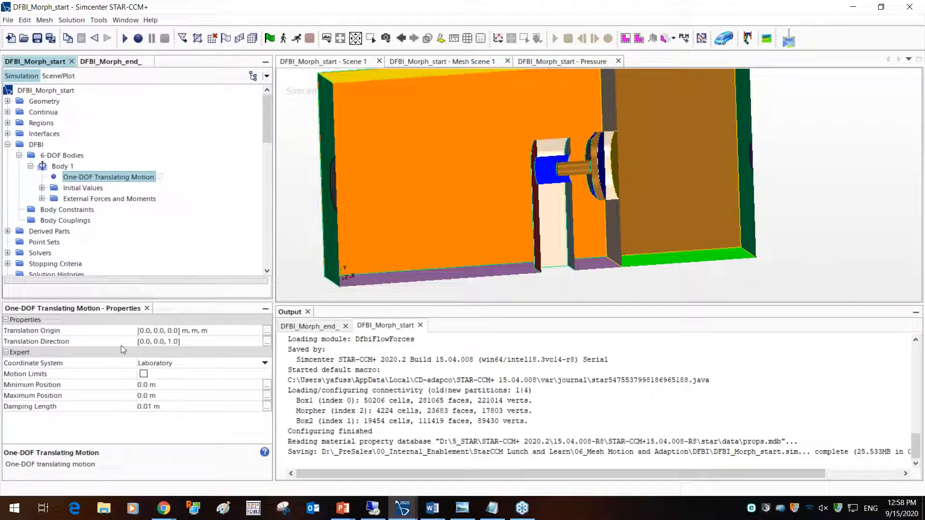
pyautogui.click(143, 342)
pyautogui.click(145, 343)
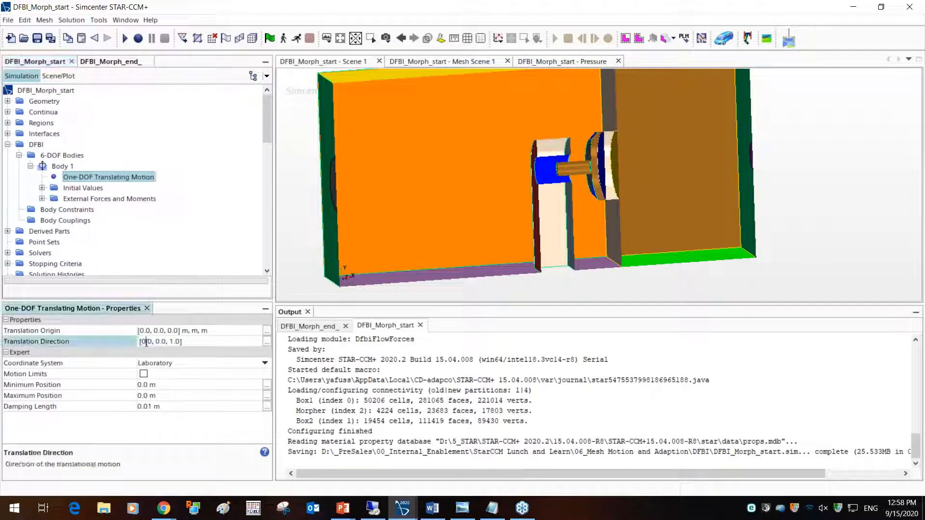
pyautogui.press('BackSpace')
pyautogui.write('1')
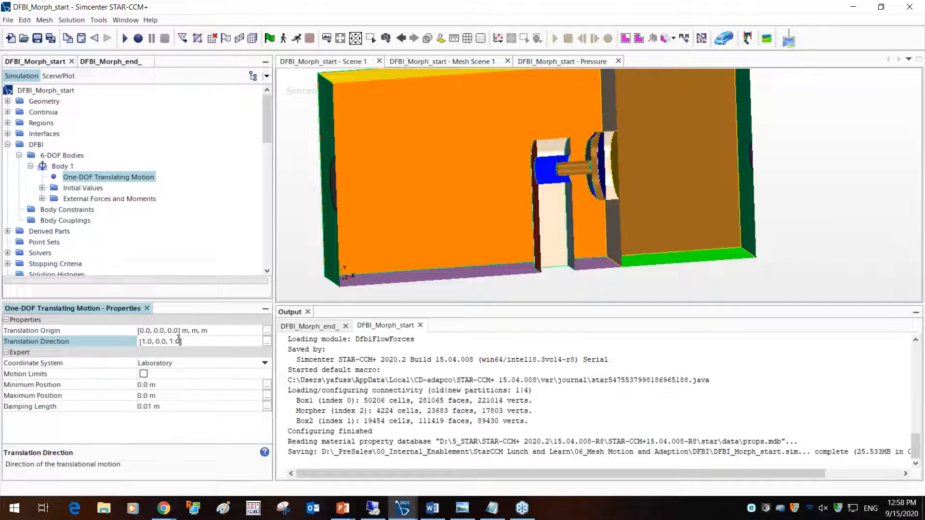
pyautogui.press('Left')
pyautogui.press('Left')
pyautogui.press('BackSpace')
pyautogui.write('0')
# Set the Maximum Position of Body 1's One-DOF Translating Motion to 0.0145 m.
pyautogui.click(190, 386)
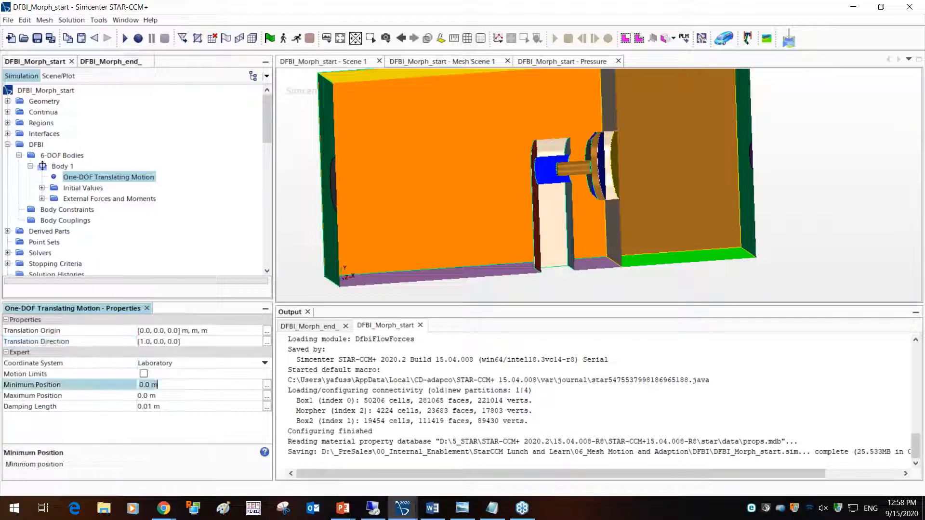
pyautogui.click(166, 397)
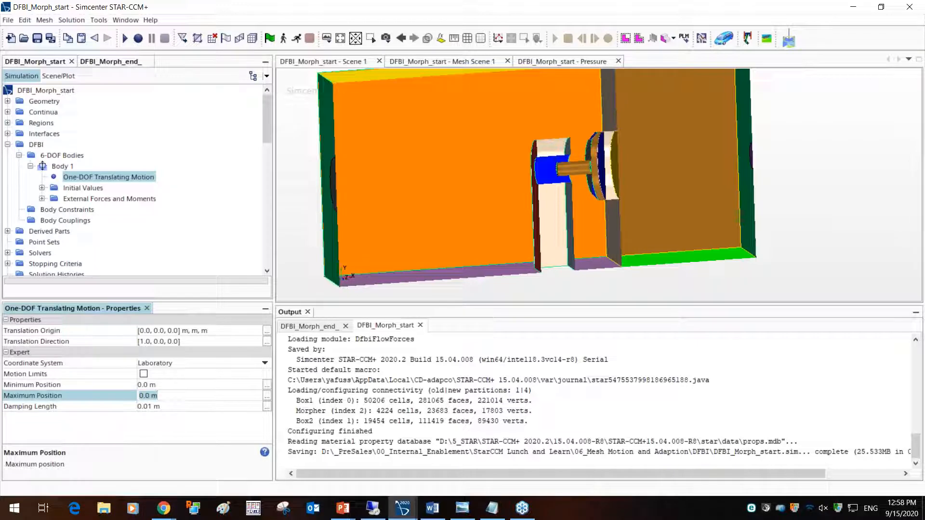
pyautogui.write('0.0145 m')
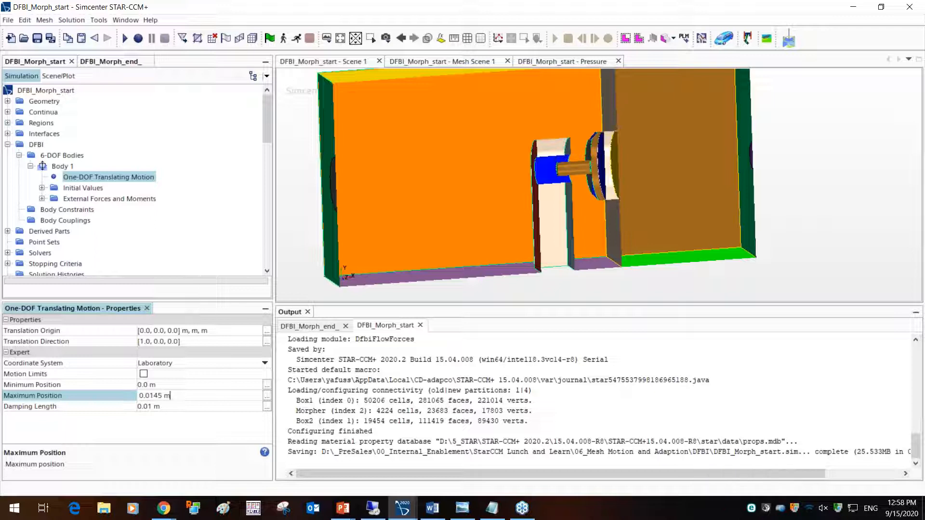
pyautogui.press('Return')
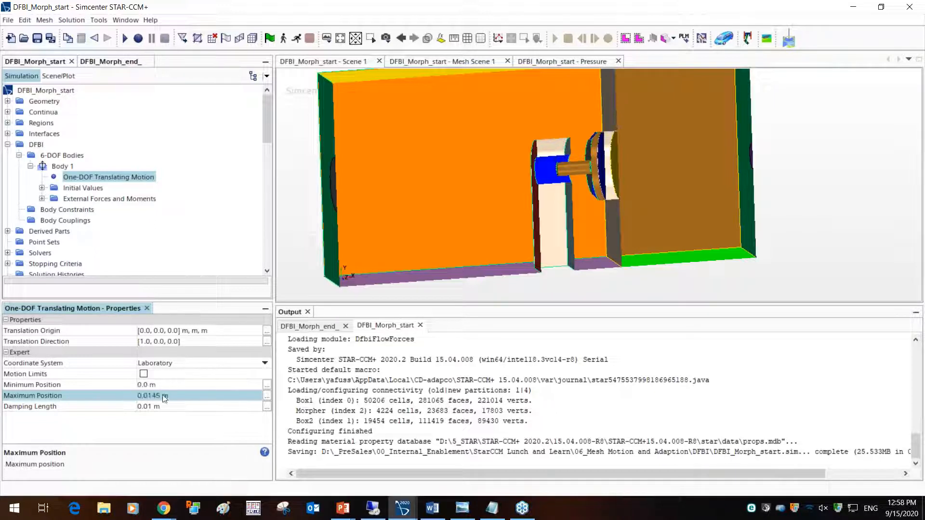
# Open Body 1's Body Surface selection and include the Box1 boundaries Vpart, v3, v4 and v5.
pyautogui.click(71, 168)
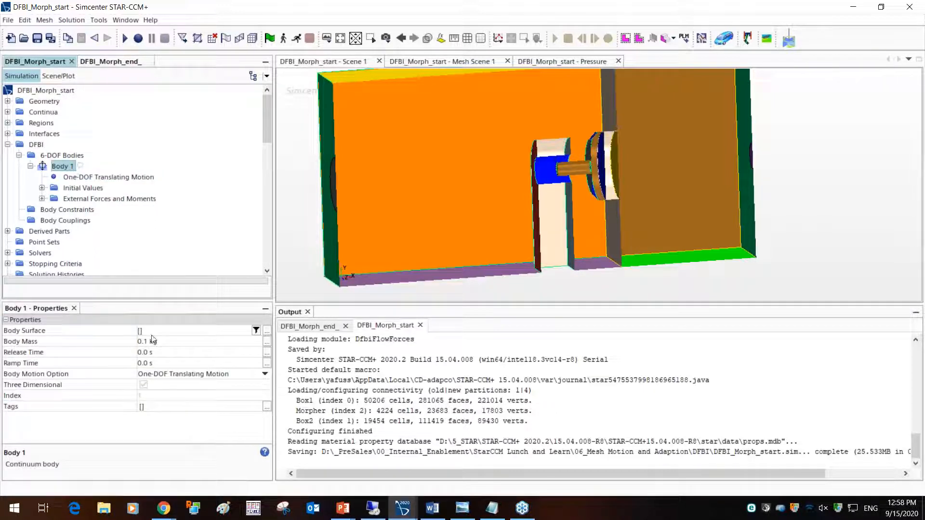
pyautogui.click(267, 331)
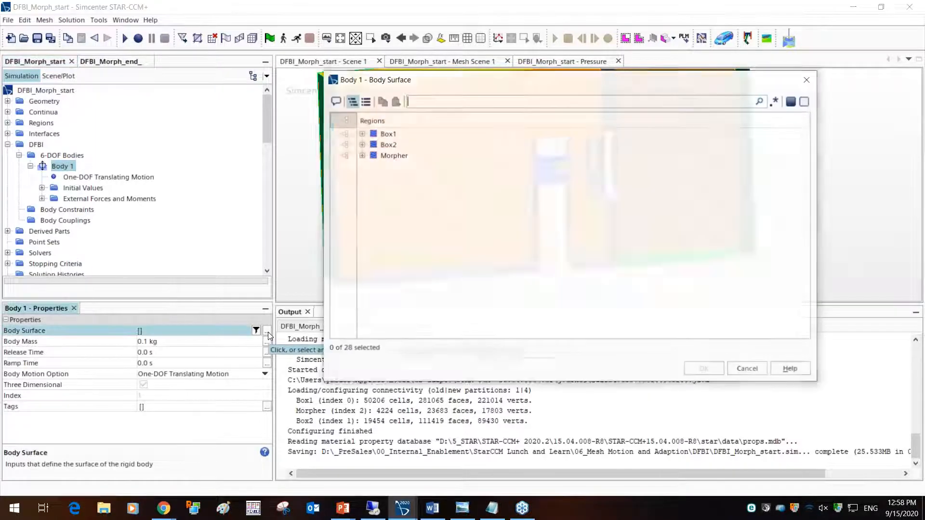
pyautogui.moveTo(445, 82); pyautogui.dragTo(274, 75)
pyautogui.click(192, 127)
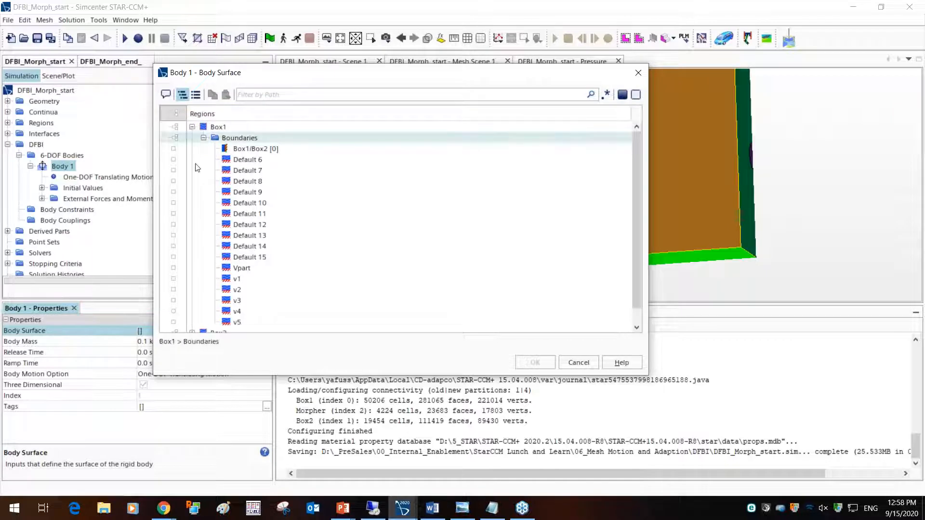
pyautogui.click(216, 268)
pyautogui.click(204, 300)
pyautogui.click(206, 312)
pyautogui.click(208, 322)
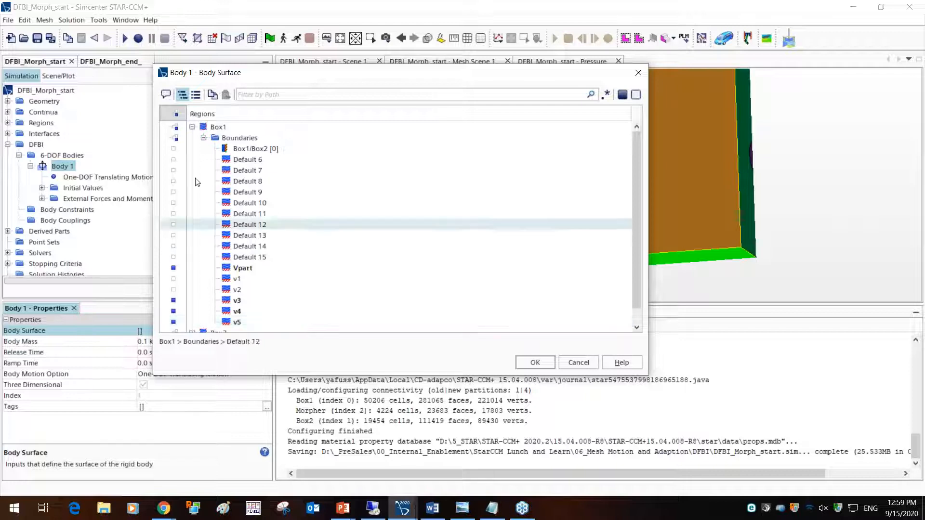
# Add the Morpher region's Default 2 boundary to Body 1's Body Surface and confirm the selection.
pyautogui.click(192, 127)
pyautogui.click(192, 149)
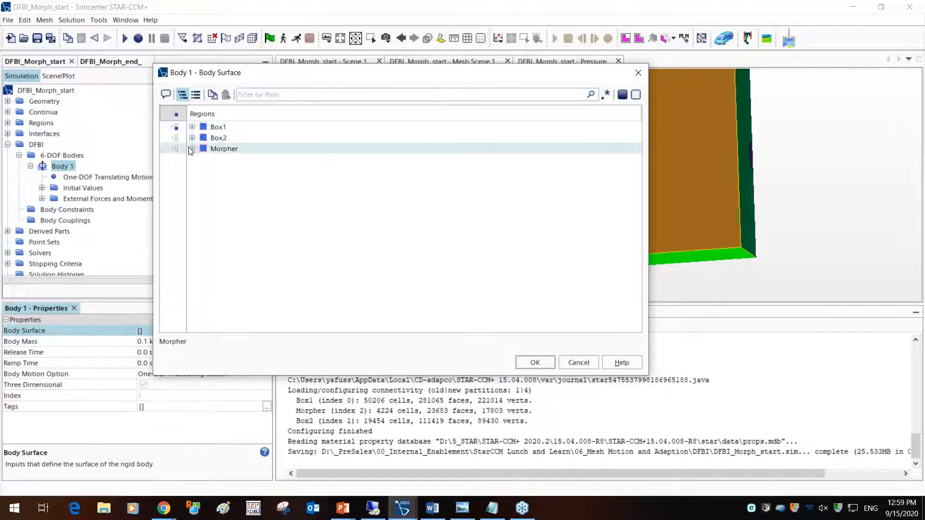
pyautogui.click(192, 149)
pyautogui.click(192, 181)
pyautogui.click(174, 181)
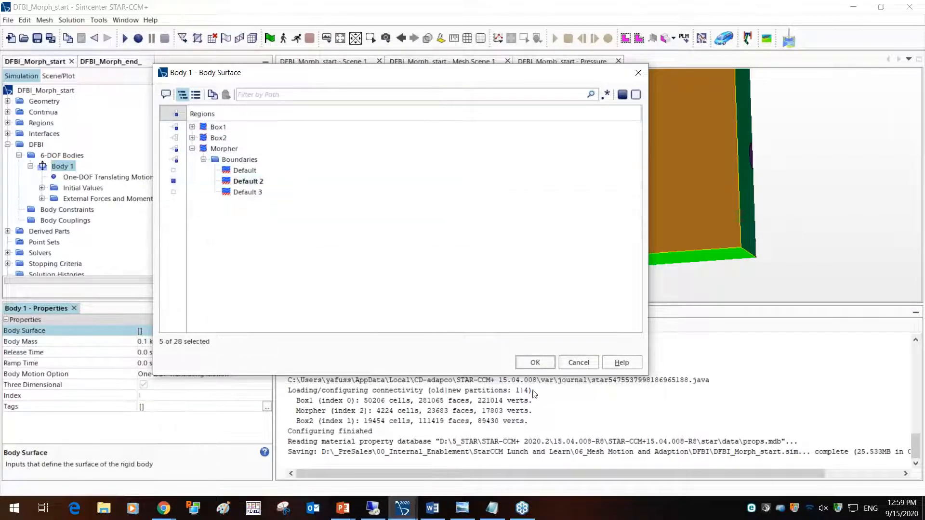
pyautogui.click(532, 363)
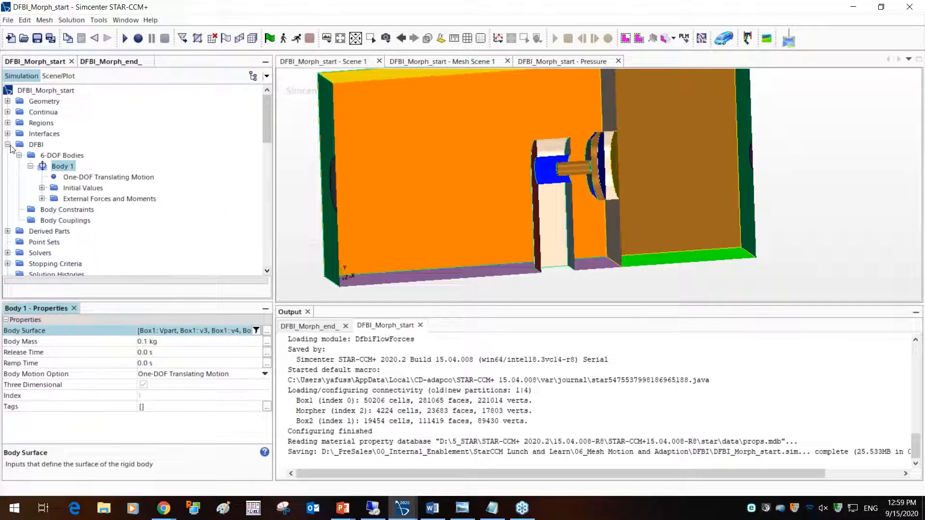
# Examine in the scene the body's surface boundaries: Default 2 of Morpher and Vpart, v3, v4 and v5 of Box1.
pyautogui.click(7, 123)
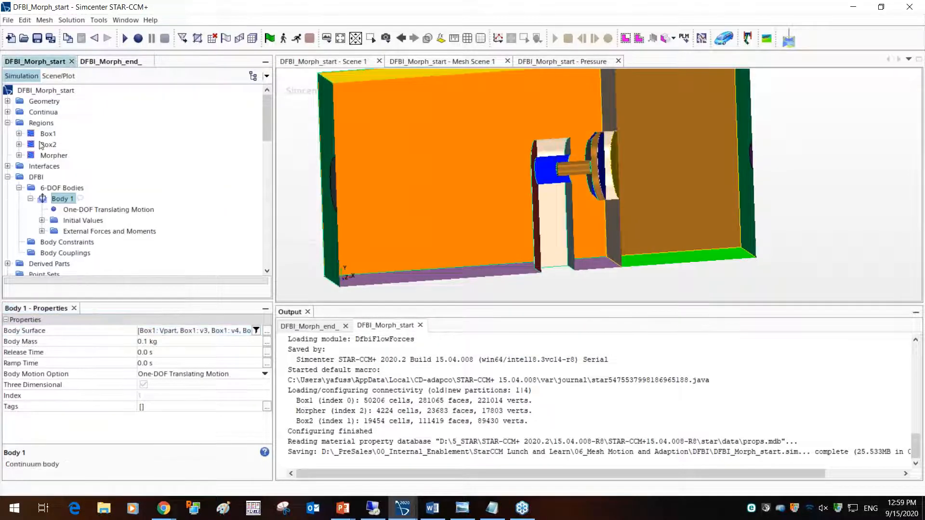
pyautogui.click(19, 156)
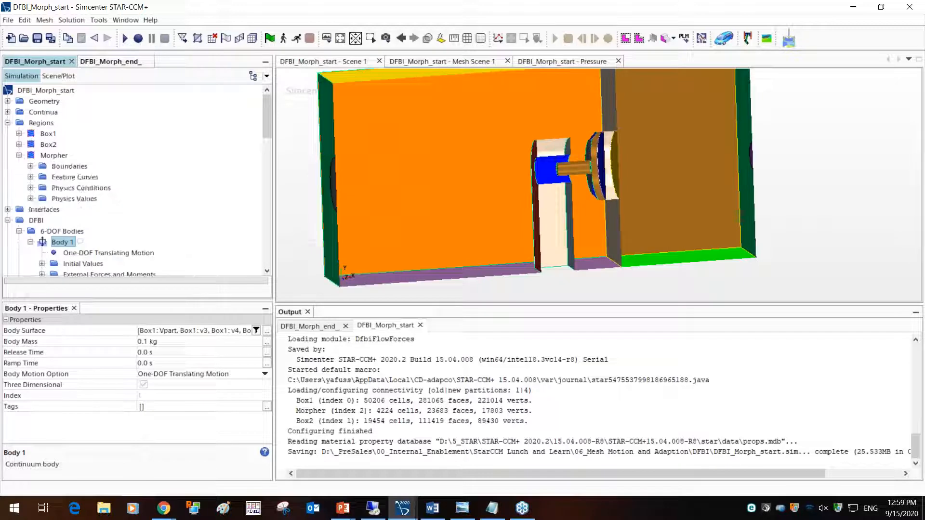
pyautogui.click(30, 166)
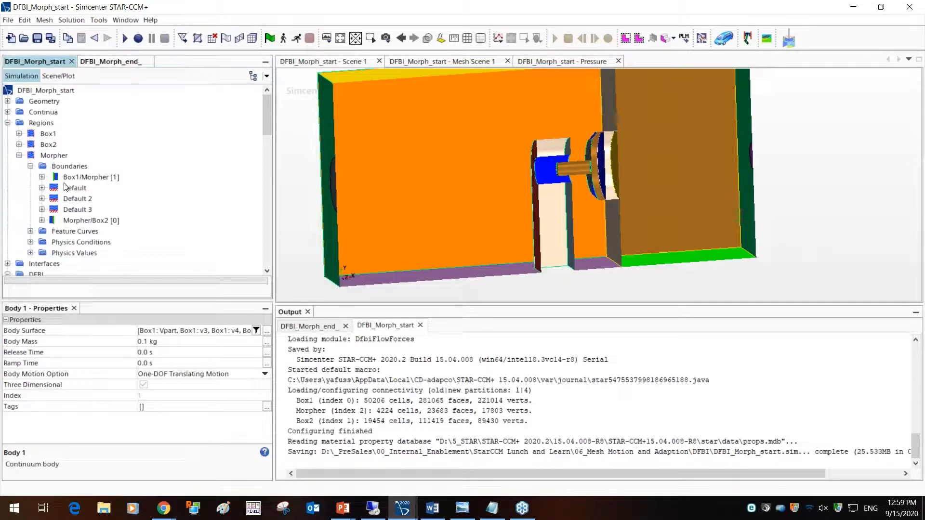
pyautogui.click(85, 199)
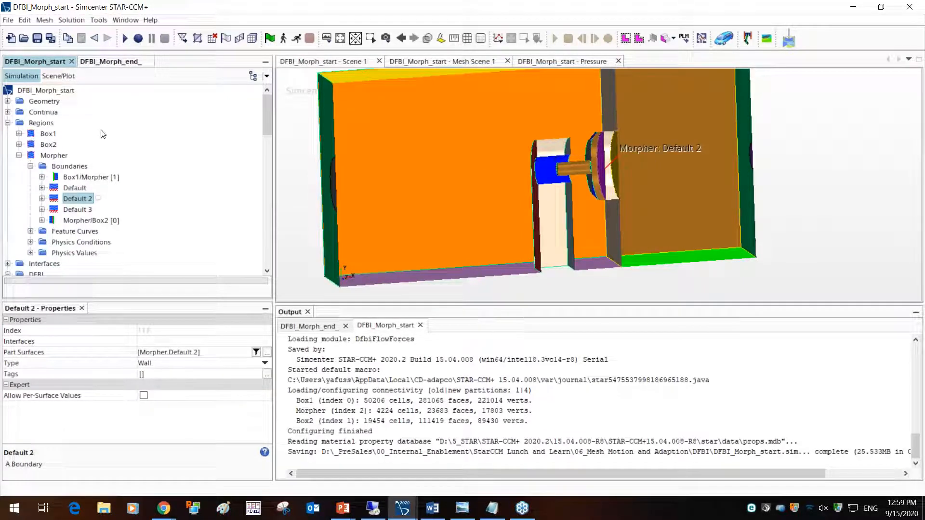
pyautogui.click(19, 133)
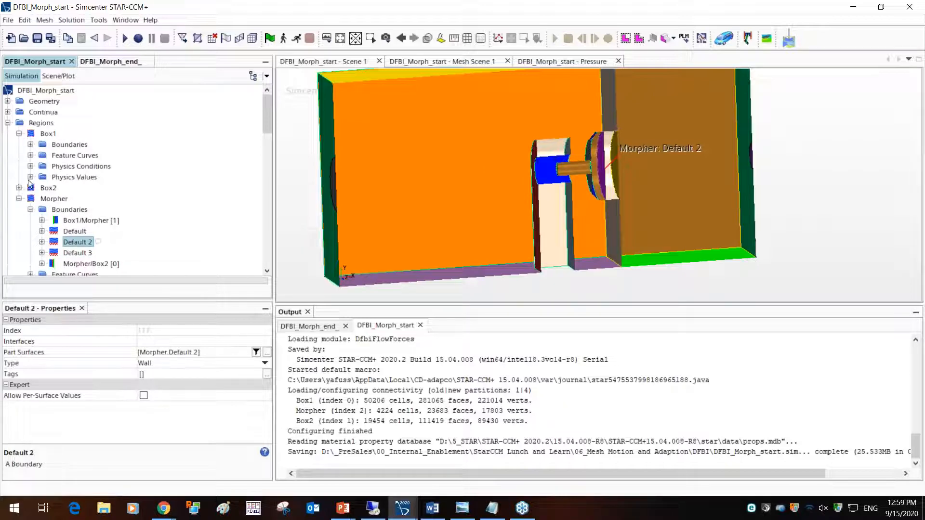
pyautogui.click(30, 145)
pyautogui.scroll(-2, 95, 241)
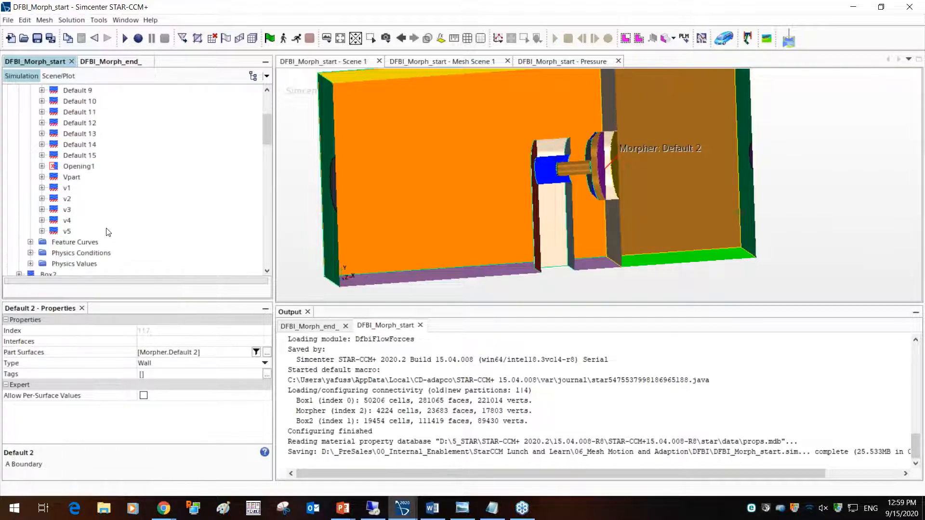
pyautogui.click(73, 178)
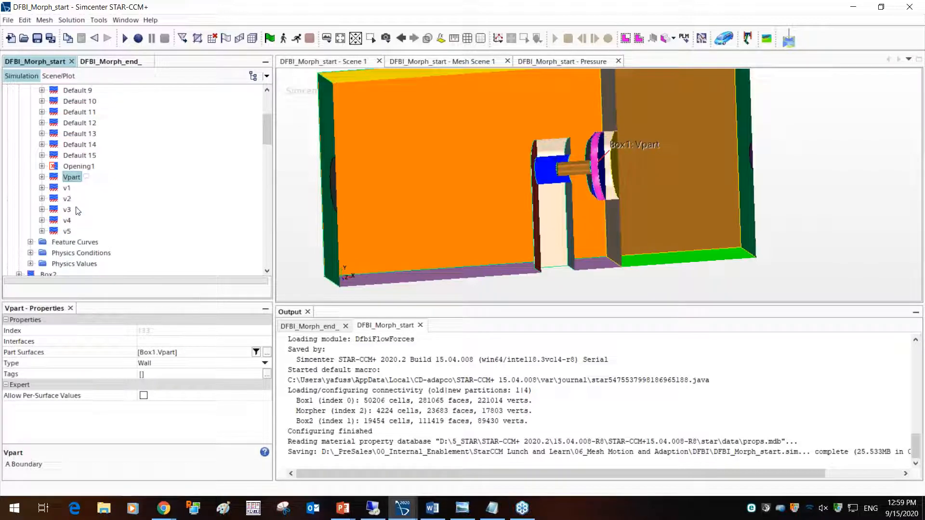
pyautogui.keyDown('ctrl'); pyautogui.click(67, 209); pyautogui.keyUp('ctrl')
pyautogui.keyDown('ctrl'); pyautogui.click(67, 220); pyautogui.keyUp('ctrl')
pyautogui.keyDown('ctrl'); pyautogui.click(67, 231); pyautogui.keyUp('ctrl')
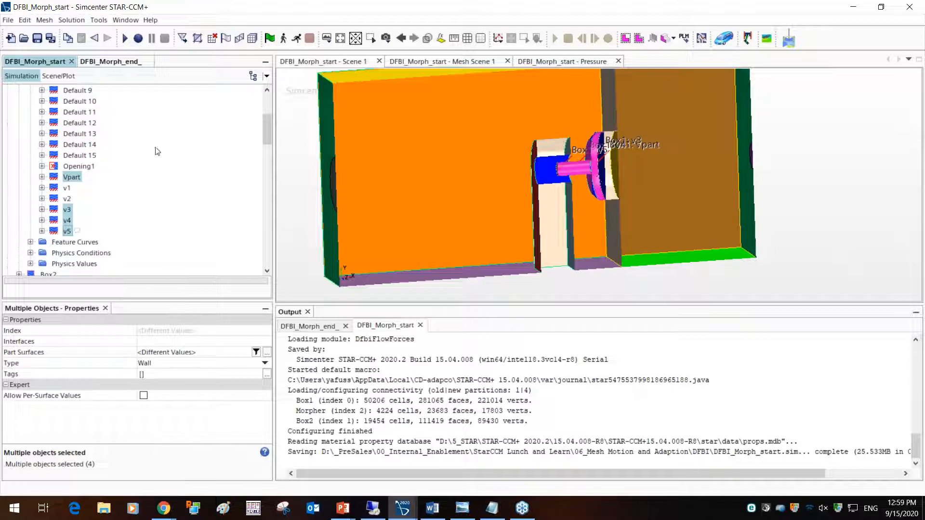
pyautogui.scroll(5, 96, 160)
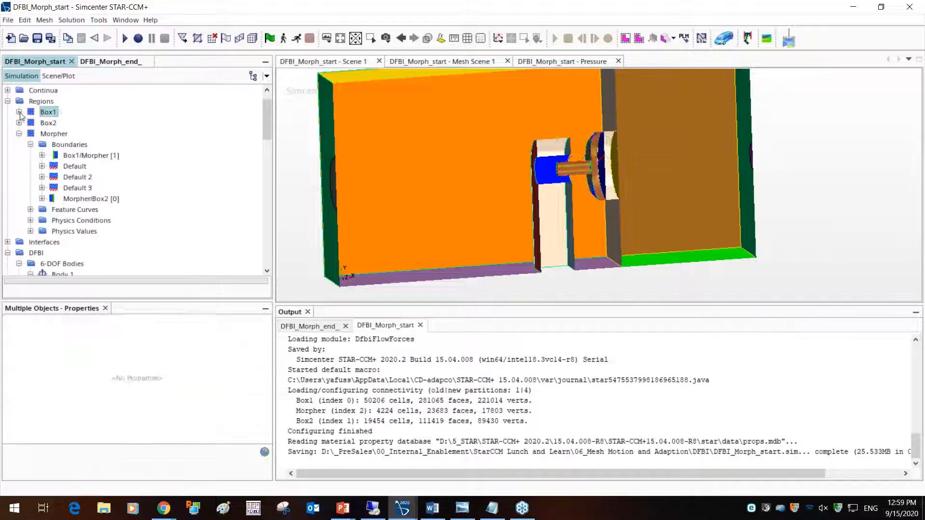
pyautogui.click(19, 113)
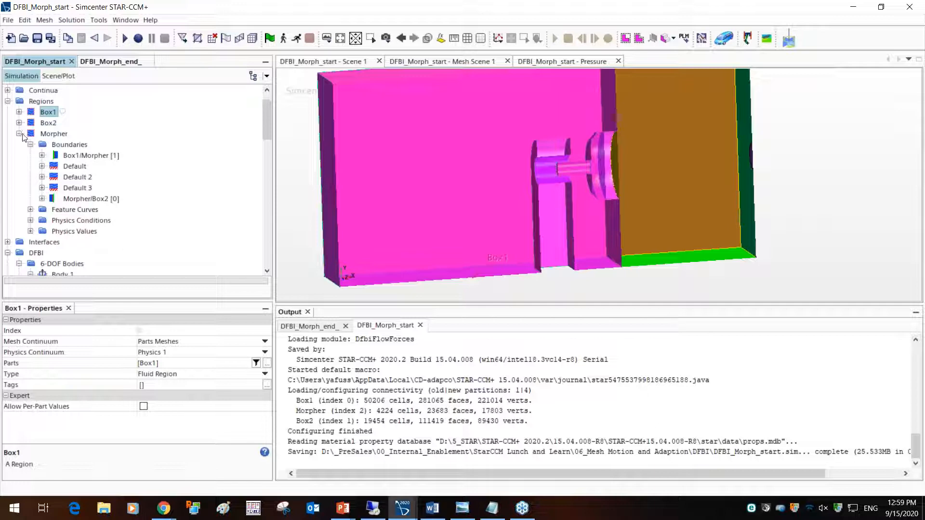
pyautogui.click(19, 134)
# Duplicate Body 1 within the 6-DOF Bodies.
pyautogui.click(68, 177)
pyautogui.hotkey('ctrl', 'c')
pyautogui.hotkey('ctrl', 'v')
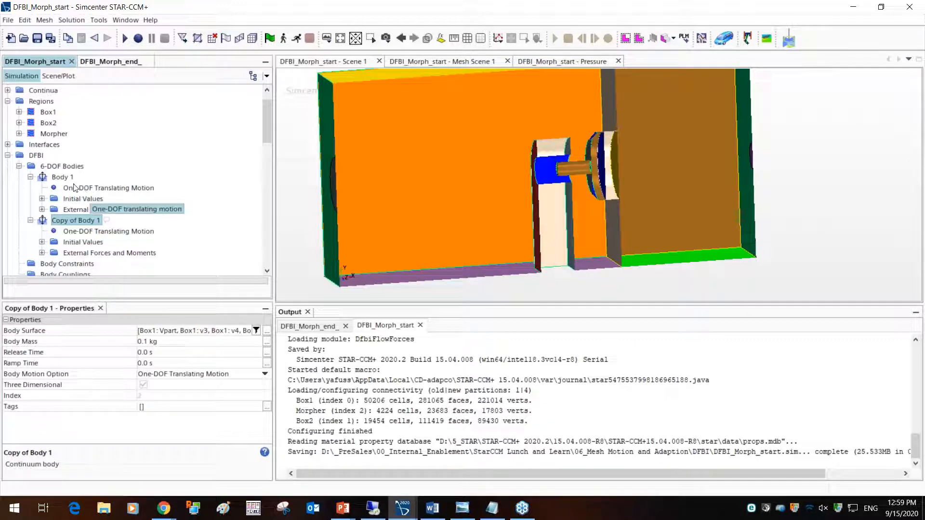
# Set the initial Center of Mass position of the original Body 1 to [-0.02, 0.0, 0.0] m.
pyautogui.click(68, 177)
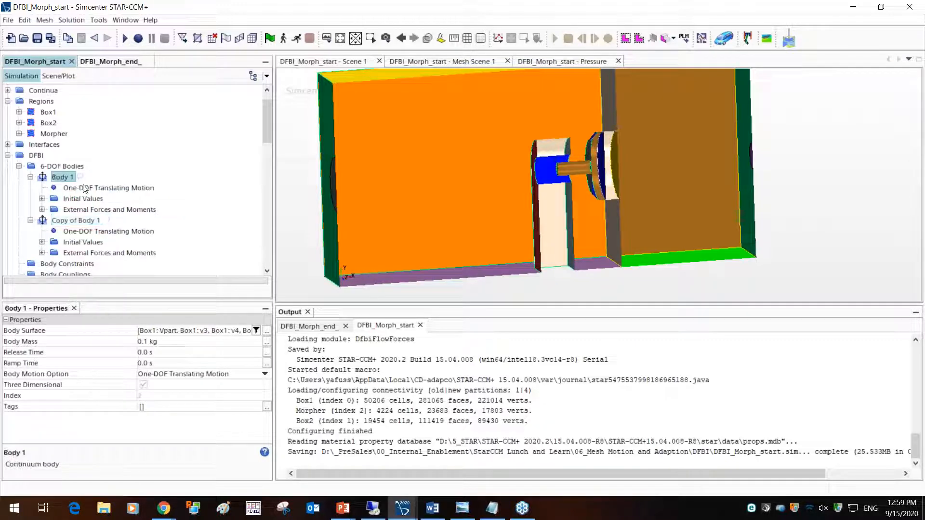
pyautogui.click(84, 188)
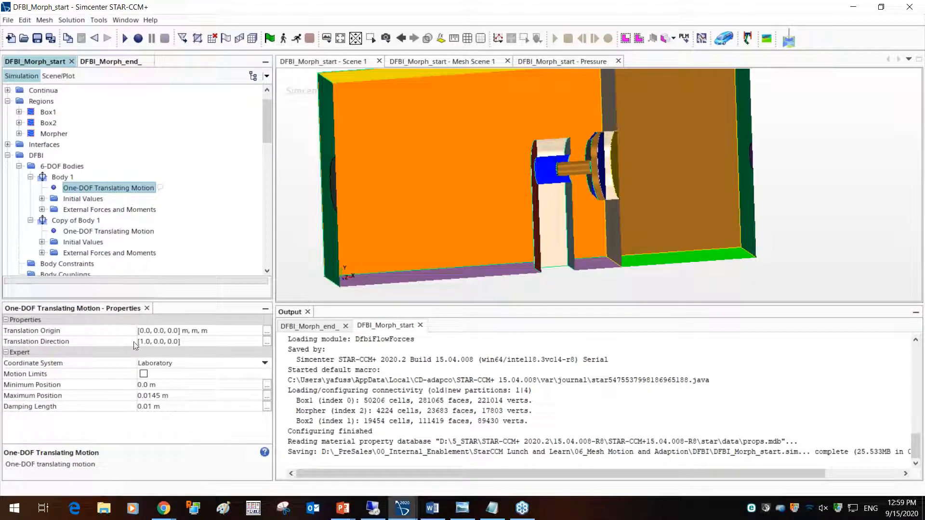
pyautogui.click(42, 199)
pyautogui.click(96, 210)
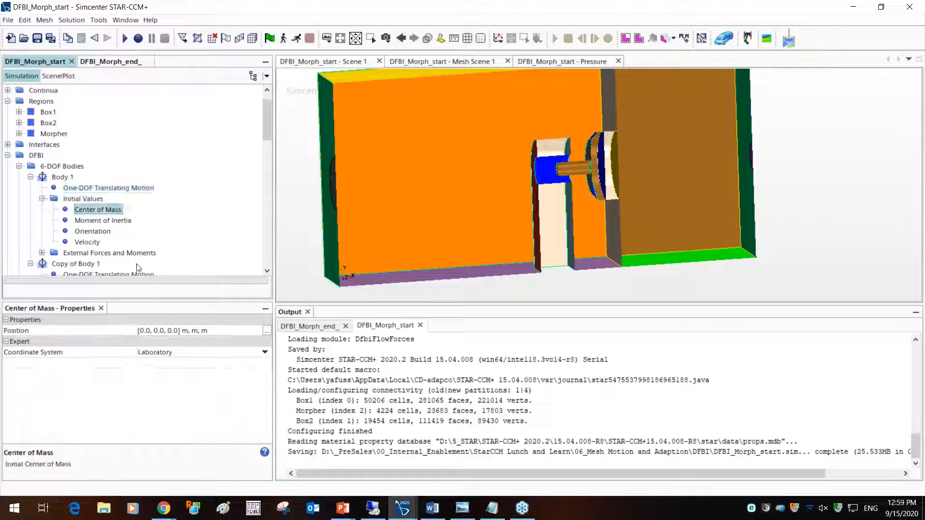
pyautogui.click(155, 330)
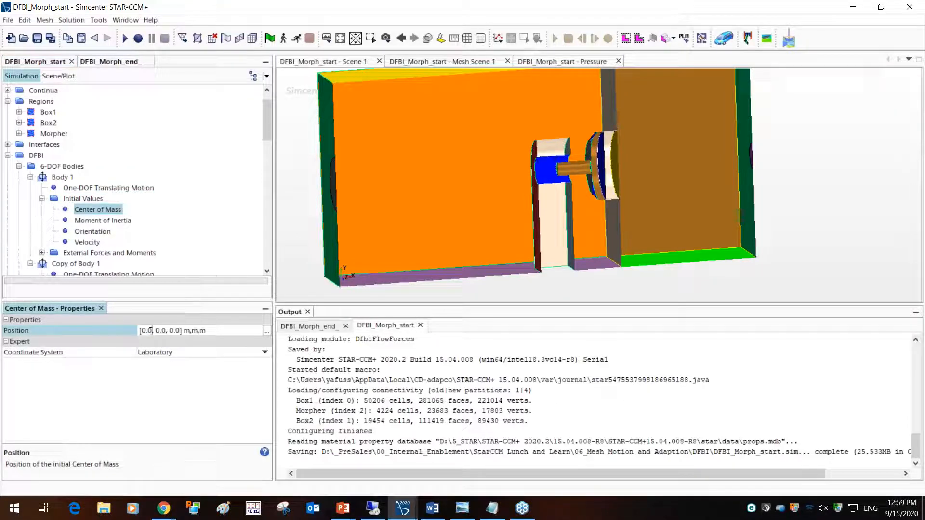
pyautogui.press('BackSpace')
pyautogui.press('BackSpace')
pyautogui.press('BackSpace')
pyautogui.press('BackSpace')
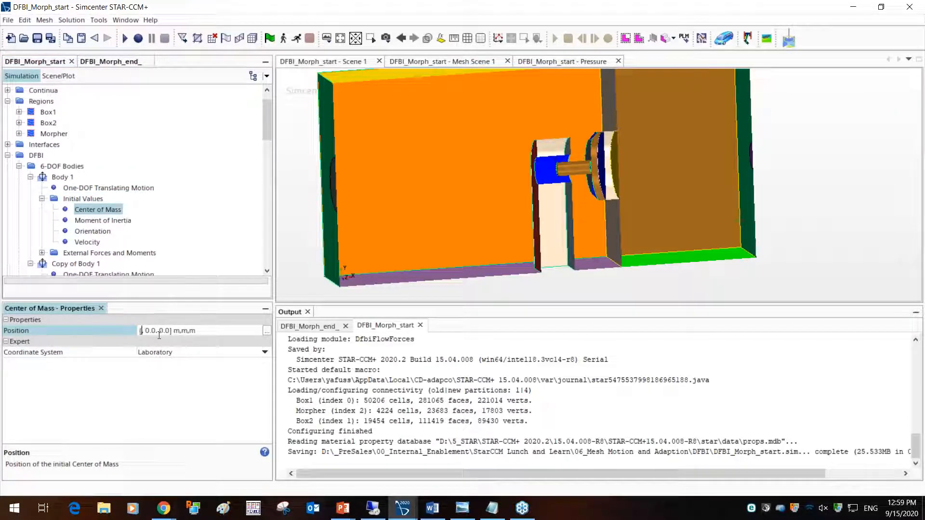
pyautogui.write('-0')
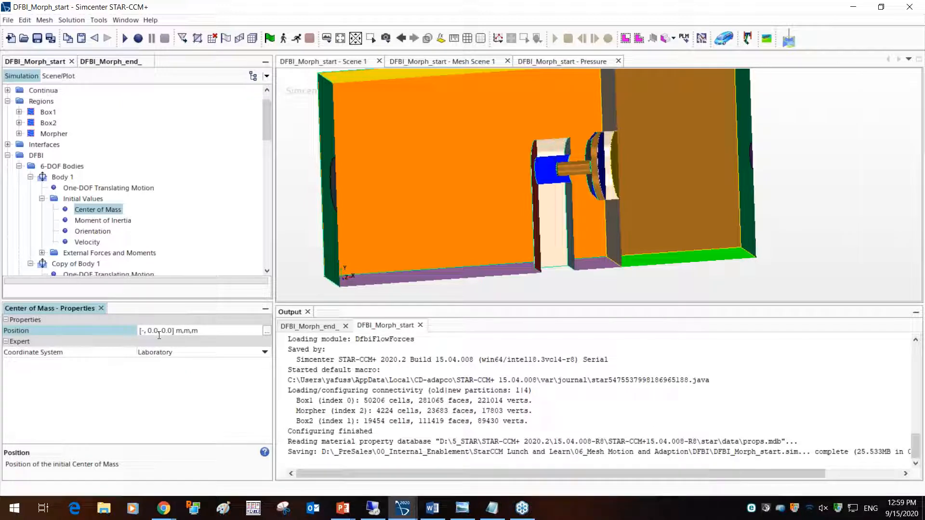
pyautogui.write('.02')
pyautogui.press('Return')
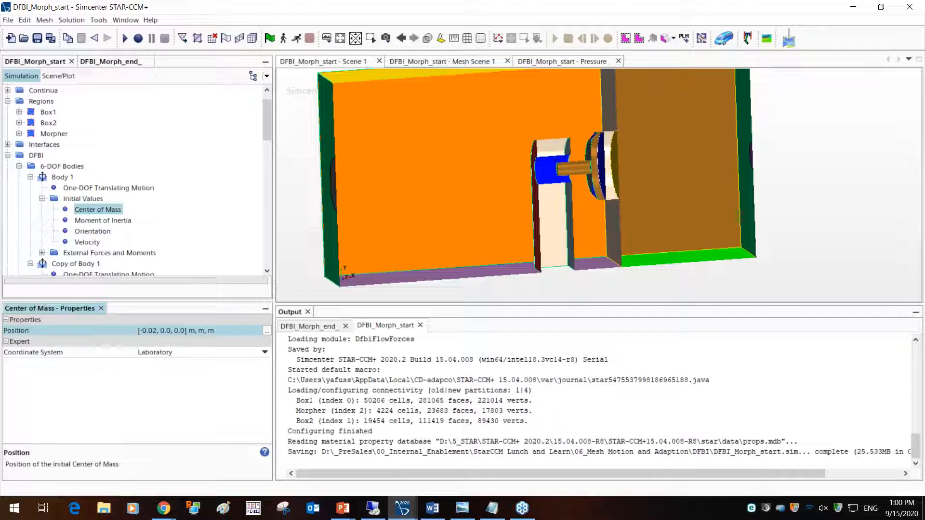
# Set the Diagonal Components of Body 1's Moment of Inertia to [1.6497E-7, 1.0821E-7, 1.0821E-7] kg-m^2, as recorded in the Notepad note.
pyautogui.click(98, 222)
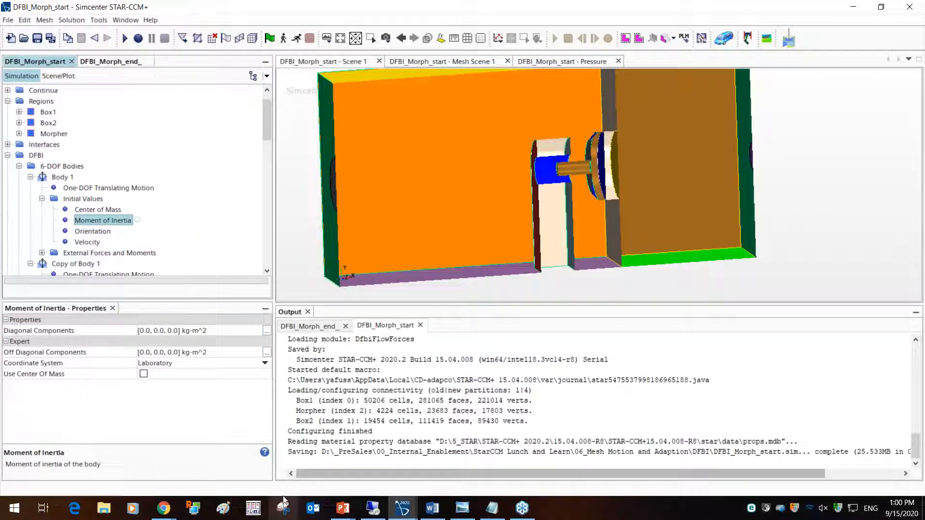
pyautogui.click(498, 507)
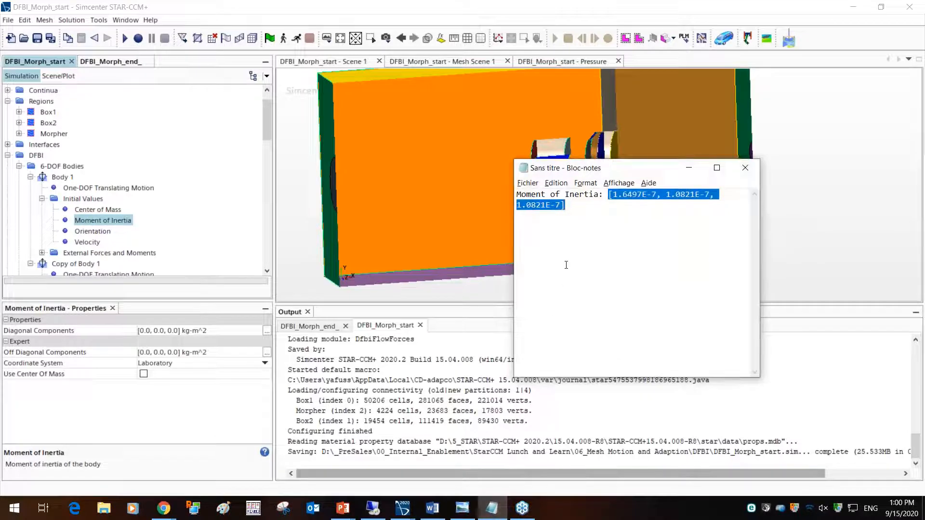
pyautogui.click(689, 167)
pyautogui.click(226, 331)
pyautogui.hotkey('ctrl', 'v')
pyautogui.press('Return')
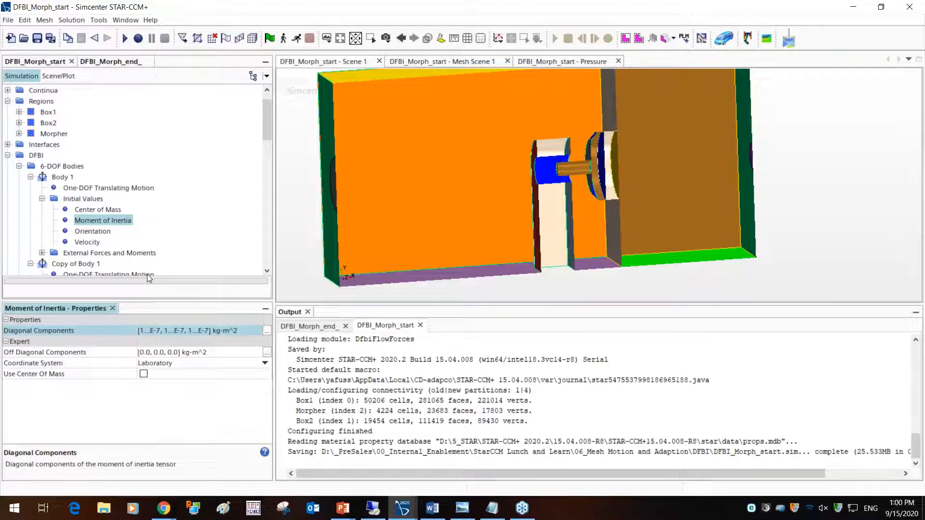
# Review Body 1's initial values for Orientation, Center of Mass, Moment of Inertia and Velocity.
pyautogui.click(99, 234)
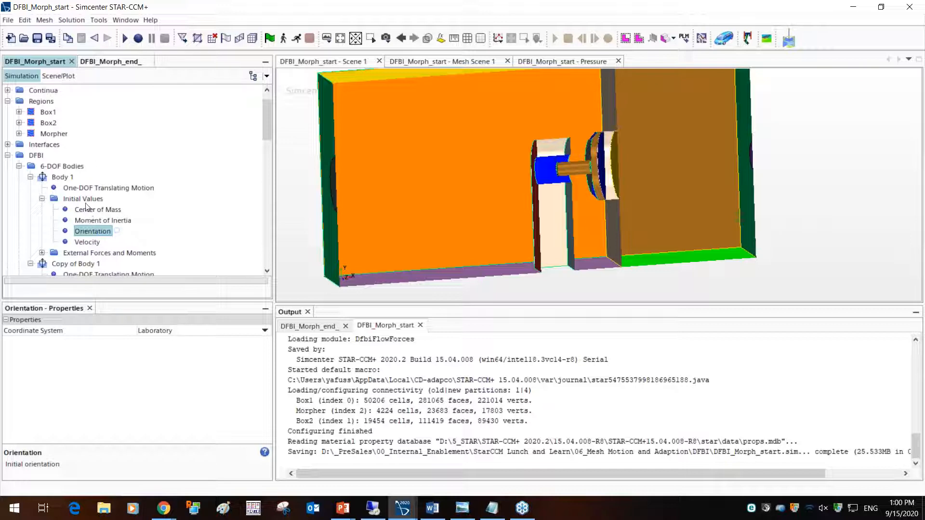
pyautogui.click(85, 203)
pyautogui.click(92, 210)
pyautogui.click(98, 221)
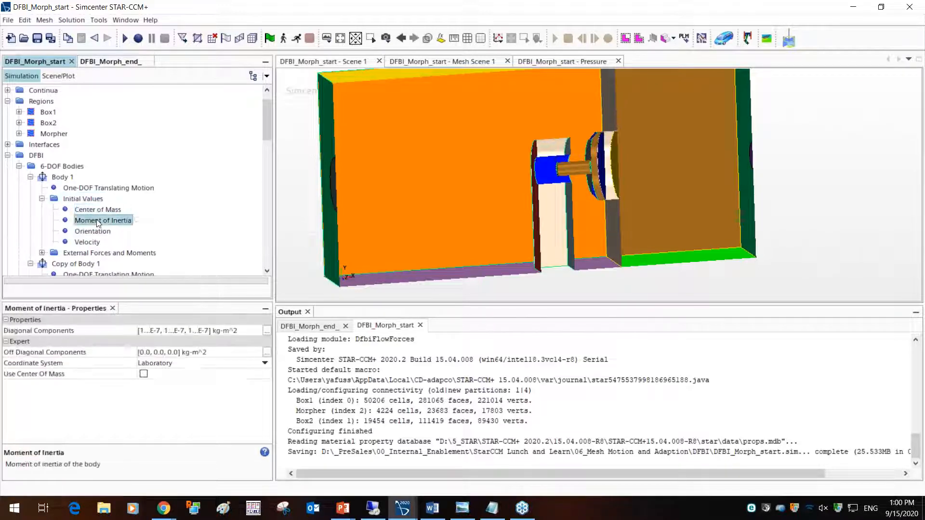
pyautogui.click(93, 232)
pyautogui.click(95, 243)
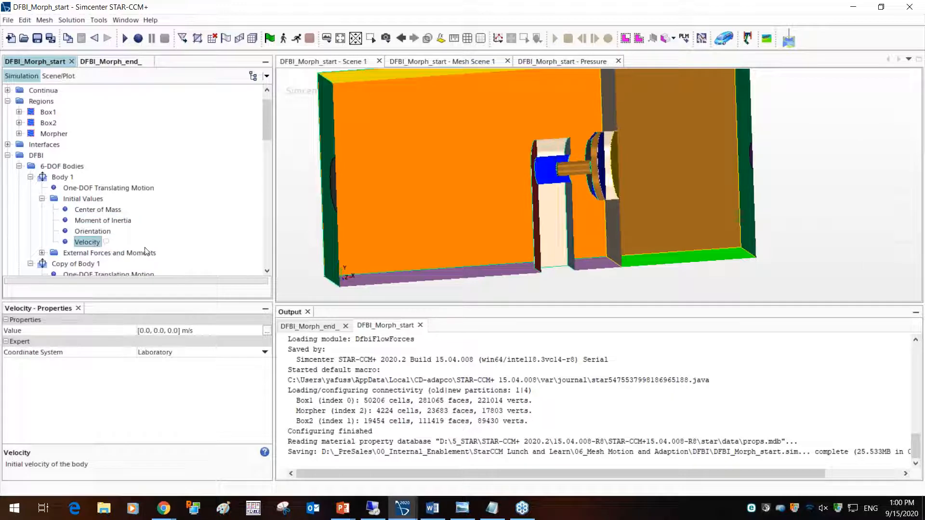
# Disable the Gravity Force among Body 1's External Forces and Moments.
pyautogui.scroll(-1, 147, 251)
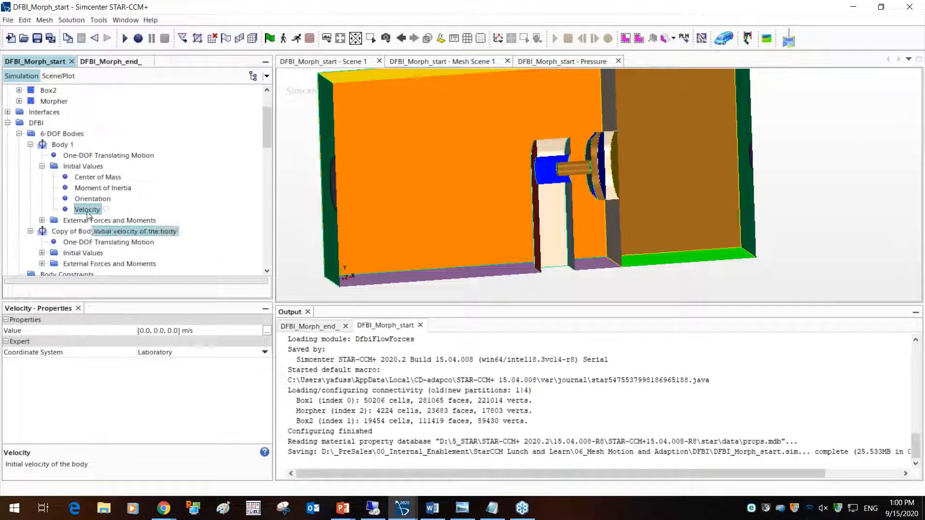
pyautogui.click(41, 220)
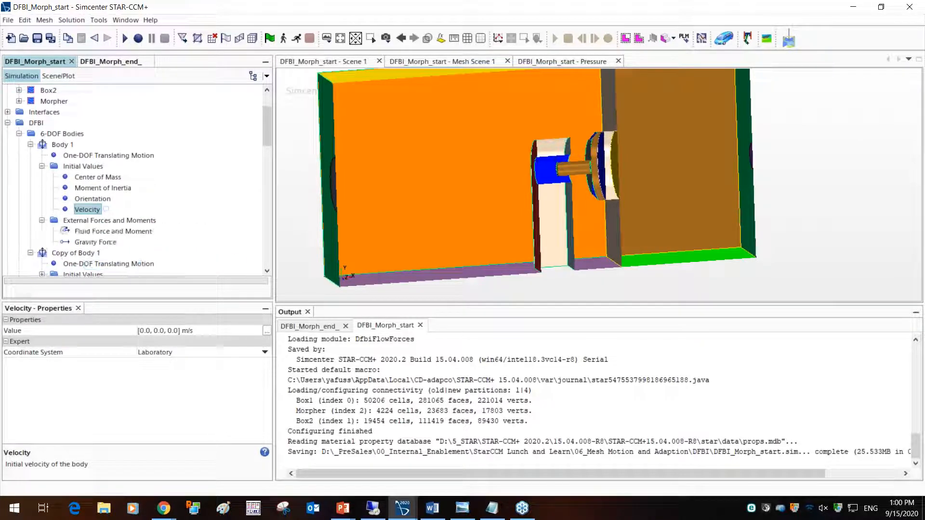
pyautogui.click(114, 242)
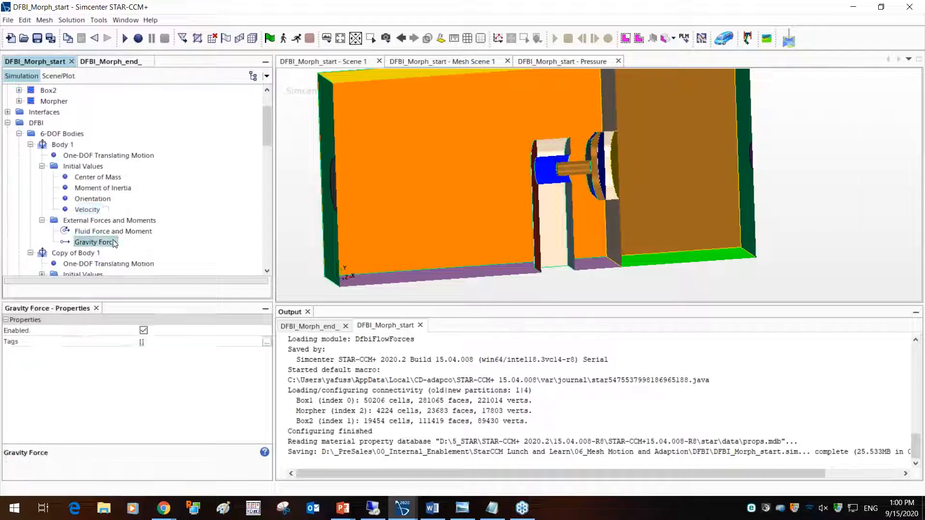
pyautogui.click(144, 332)
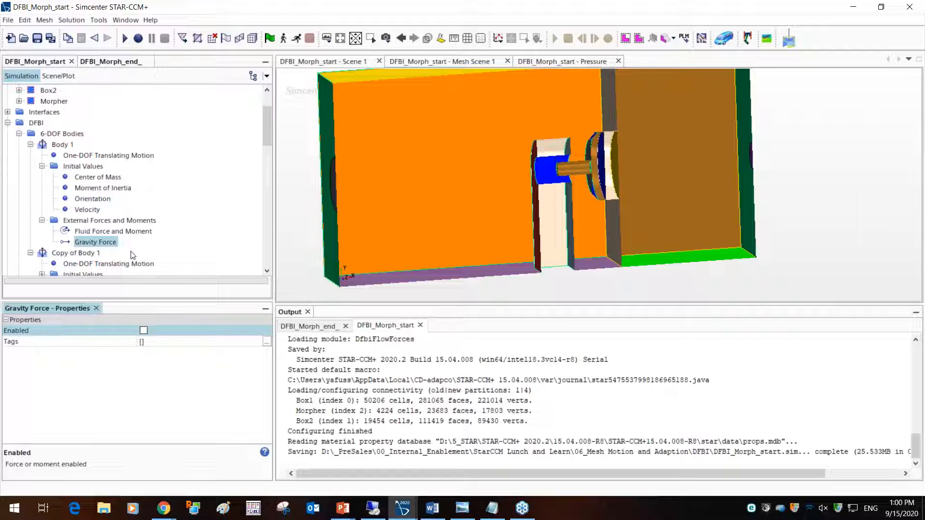
# Delete Copy of Body 1 from the 6-DOF Bodies and confirm the deletion.
pyautogui.scroll(-1, 139, 254)
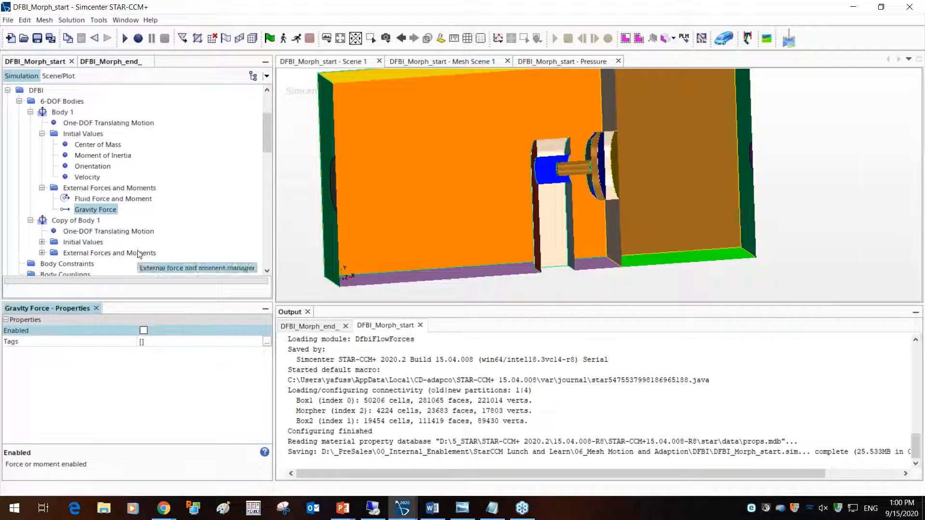
pyautogui.rightClick(84, 221)
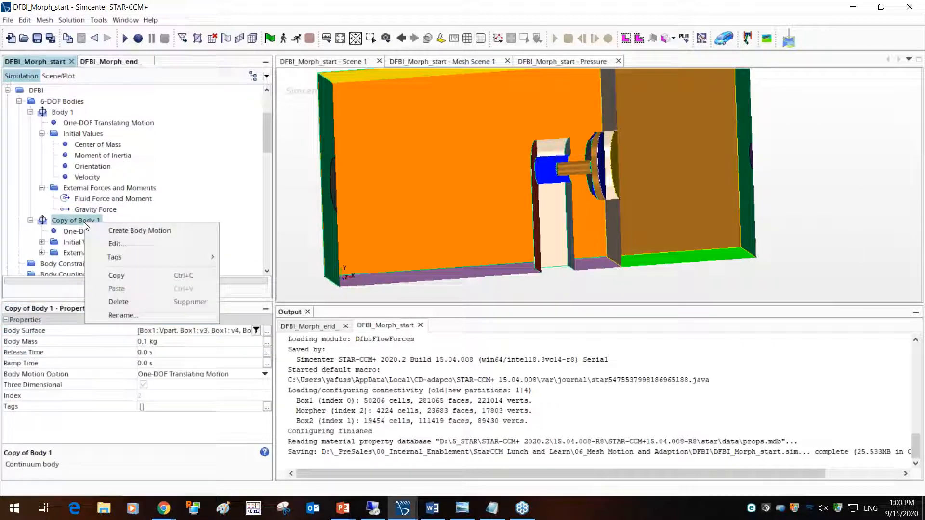
pyautogui.click(141, 300)
pyautogui.click(506, 287)
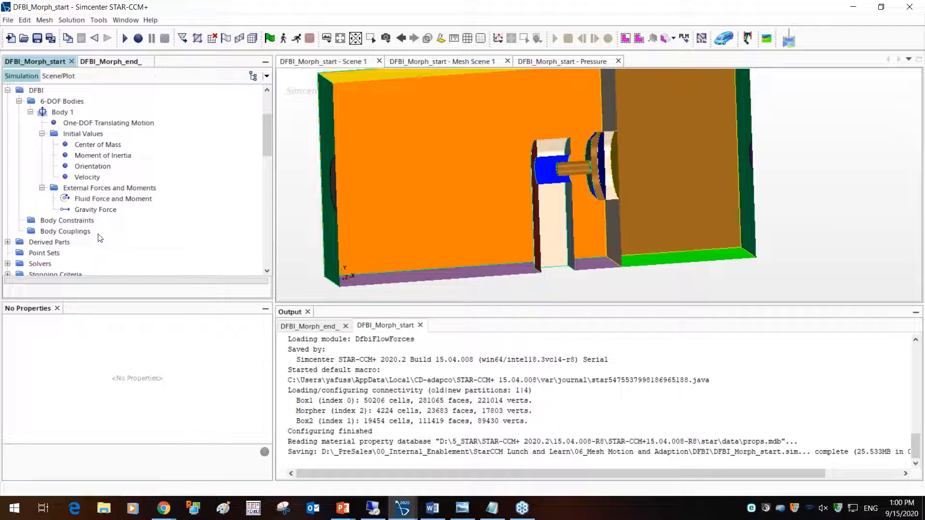
# Create a new Linear Spring coupling under the DFBI Body Couplings.
pyautogui.click(80, 234)
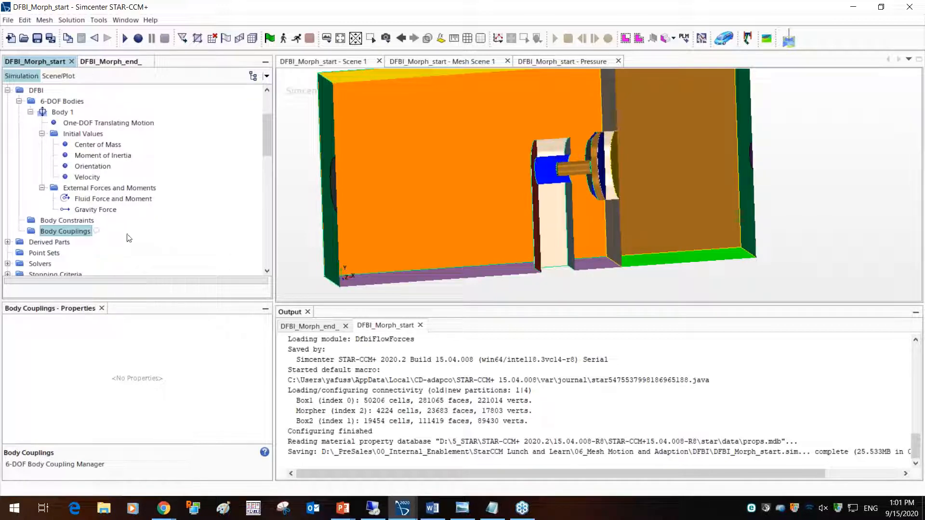
pyautogui.rightClick(79, 232)
pyautogui.moveTo(114, 238)
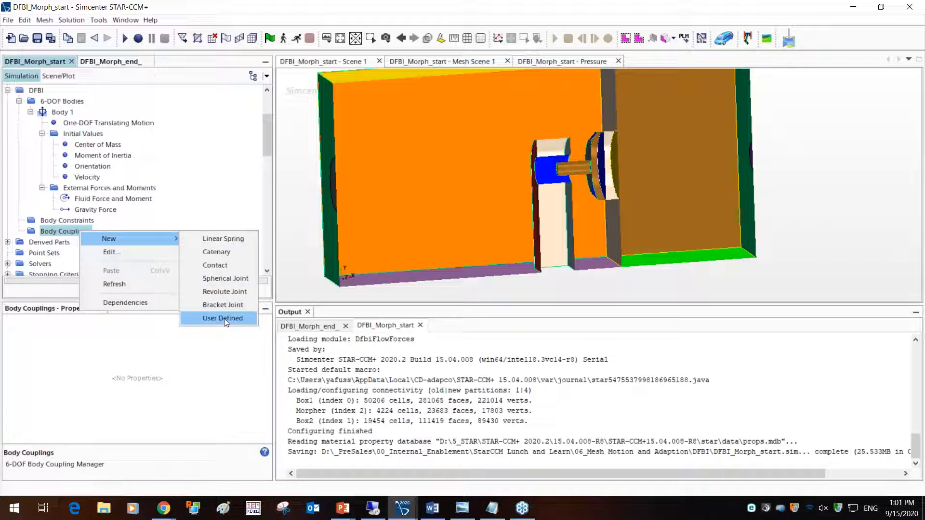
pyautogui.click(222, 239)
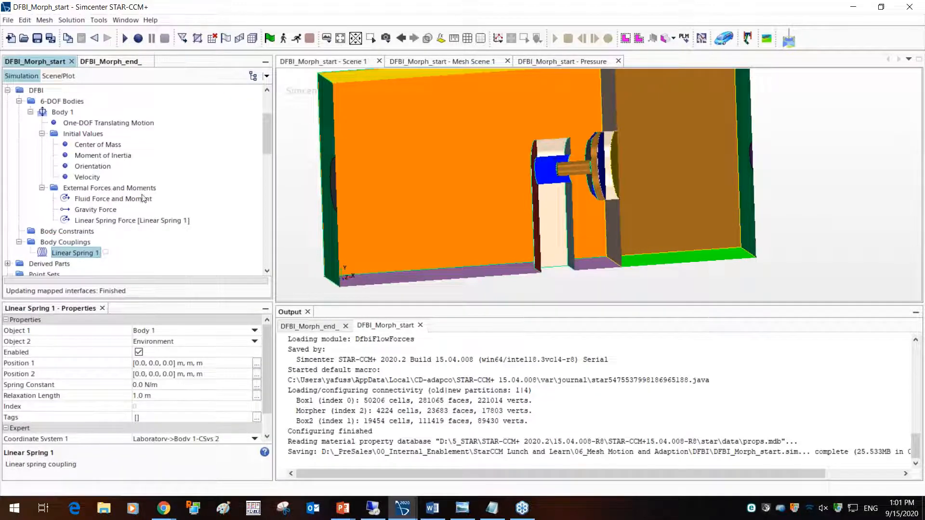
# Set Position 1 of Linear Spring 1 to [-0.02, 0.0, 0.0] m.
pyautogui.scroll(-1, 125, 226)
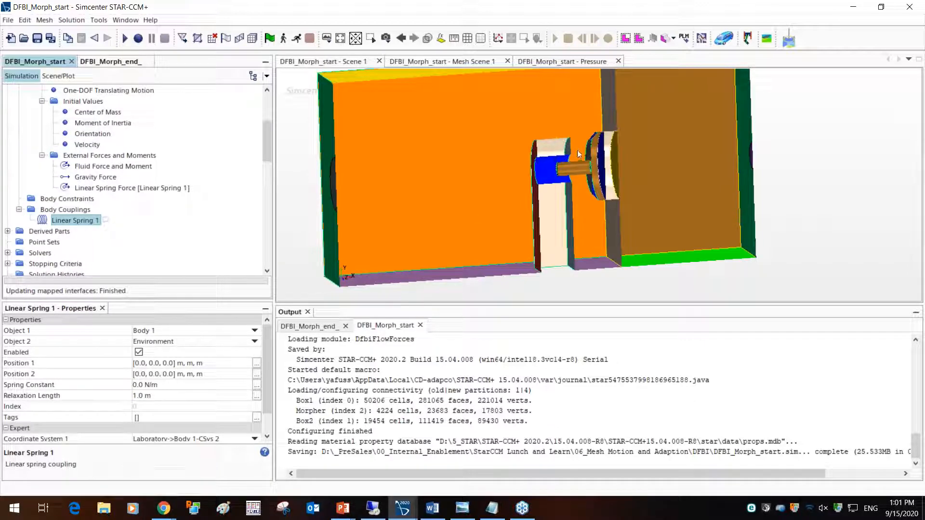
pyautogui.click(145, 366)
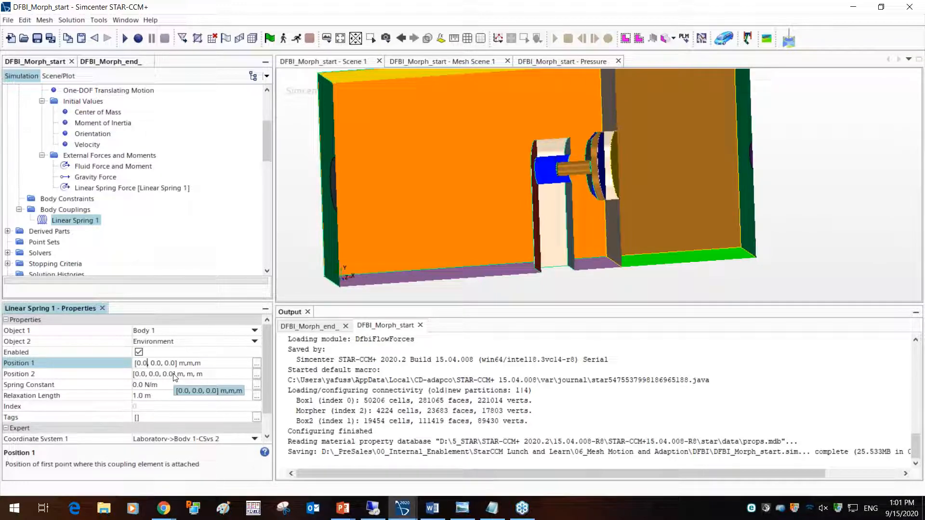
pyautogui.press('BackSpace')
pyautogui.press('BackSpace')
pyautogui.press('BackSpace')
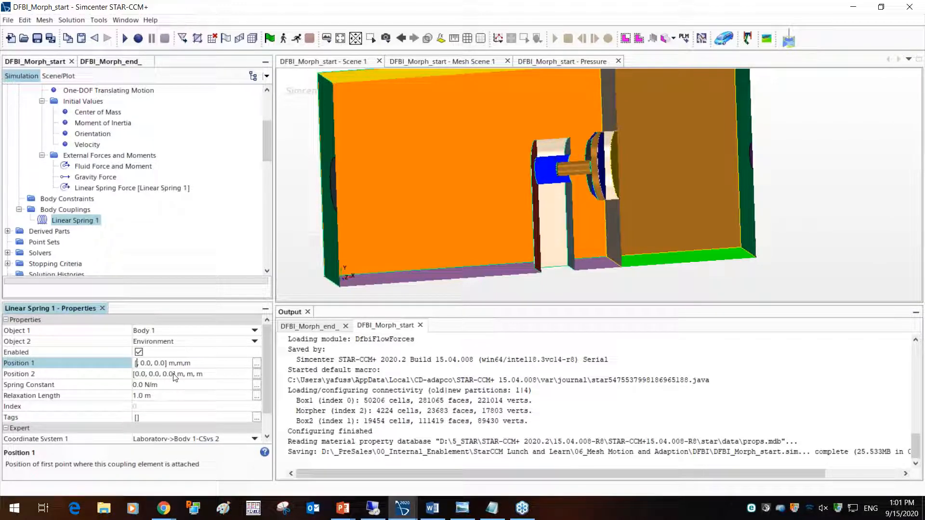
pyautogui.write('-0.02')
# Set Position 2 of Linear Spring 1 to [-0.05, 0.0, 0.0] m.
pyautogui.click(144, 378)
pyautogui.click(144, 377)
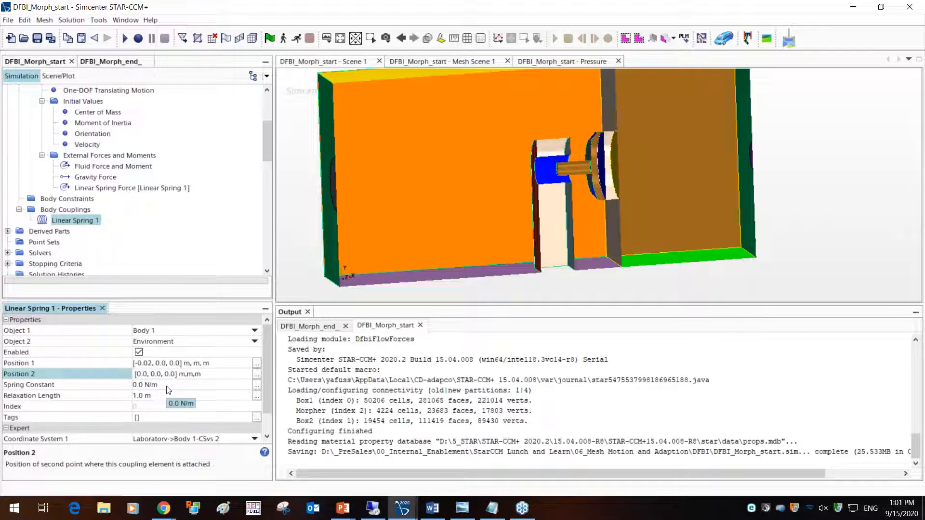
pyautogui.press('Delete')
pyautogui.press('BackSpace')
pyautogui.press('BackSpace')
pyautogui.write('-0.05')
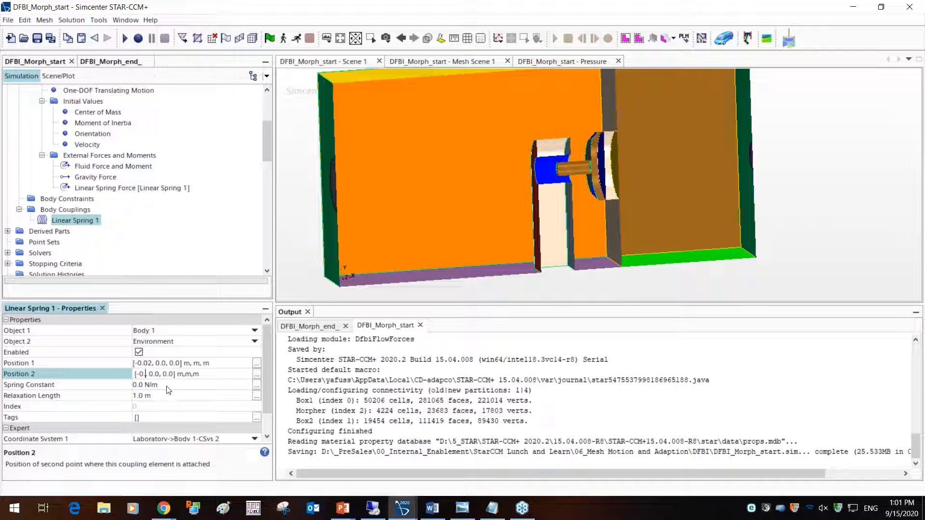
pyautogui.press('Return')
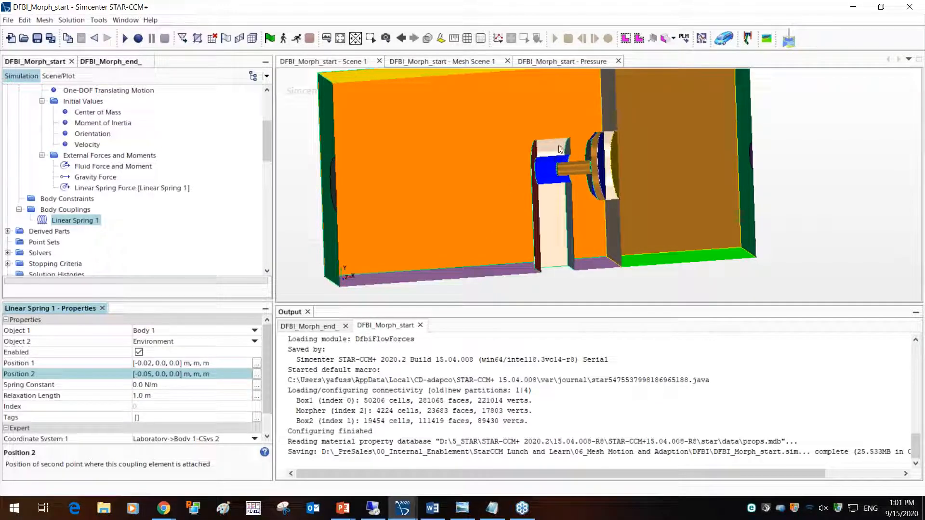
# Set the Spring Constant of Linear Spring 1 to 5000 N/m.
pyautogui.moveTo(592, 218); pyautogui.dragTo(574, 230)
pyautogui.click(533, 224)
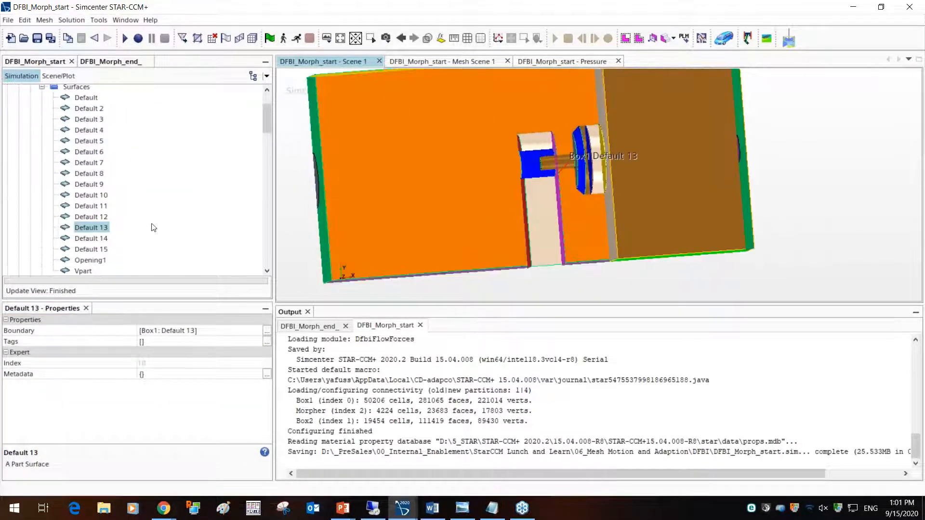
pyautogui.scroll(2, 152, 226)
pyautogui.click(20, 123)
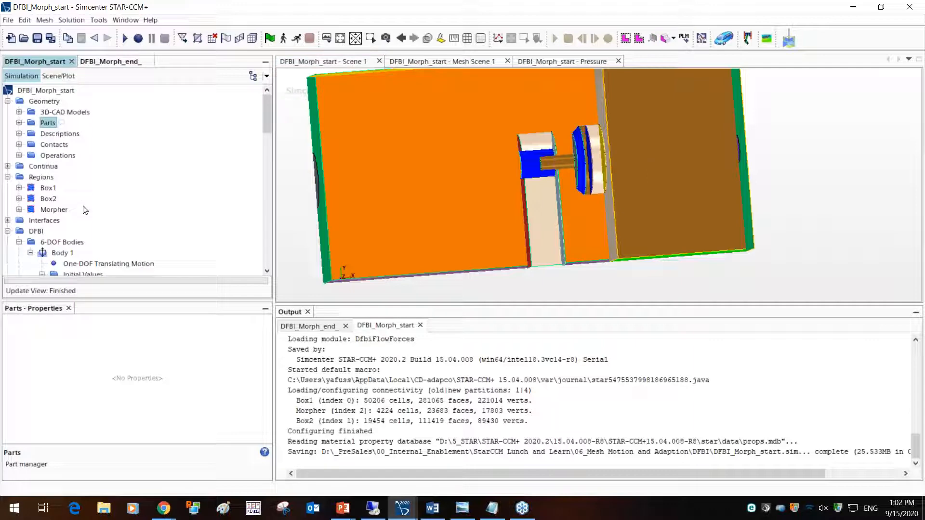
pyautogui.scroll(-3, 101, 230)
pyautogui.scroll(-2, 101, 231)
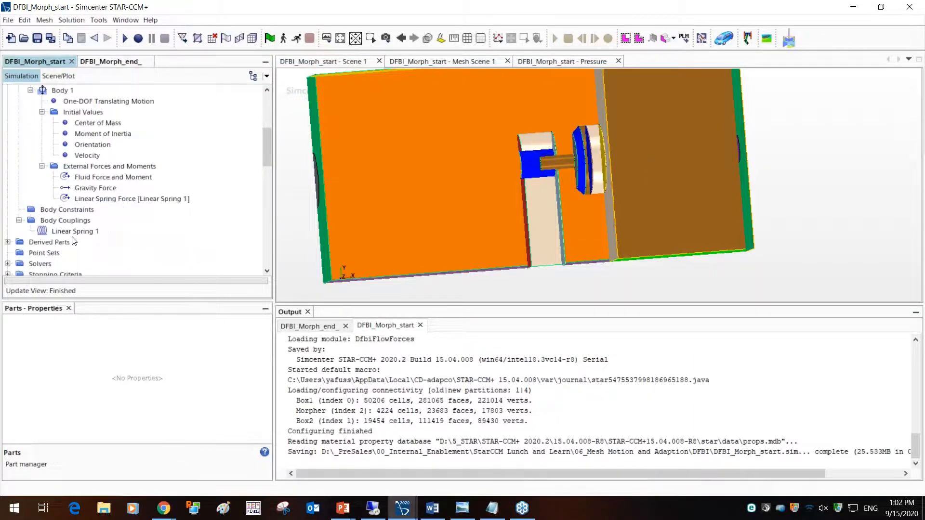
pyautogui.click(74, 231)
pyautogui.click(175, 385)
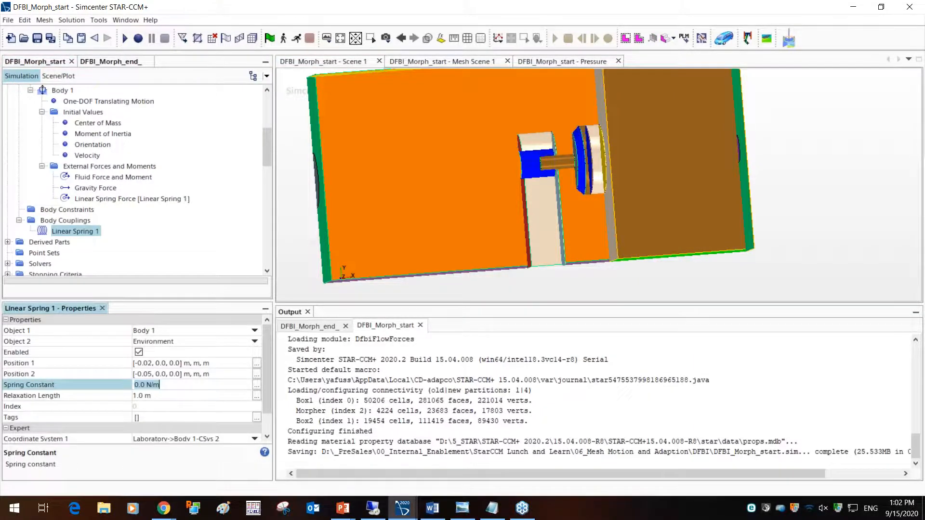
pyautogui.write('5000')
pyautogui.press('Return')
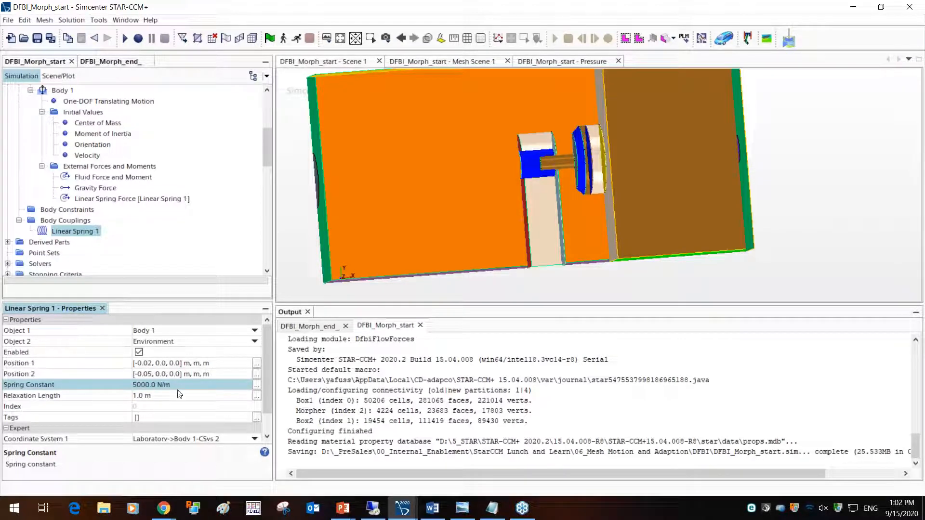
# Set the Relaxation Length of Linear Spring 1 to 0.03 m.
pyautogui.click(181, 396)
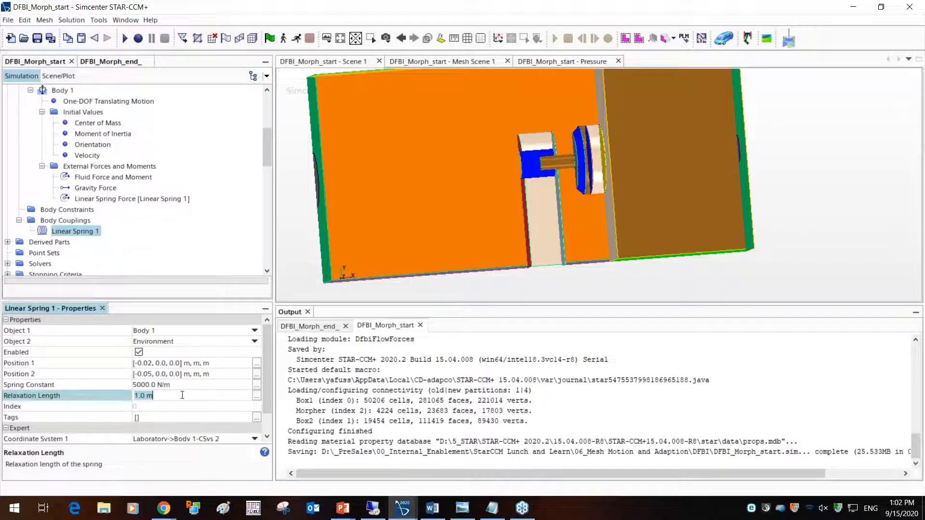
pyautogui.write('0.0')
pyautogui.press('Return')
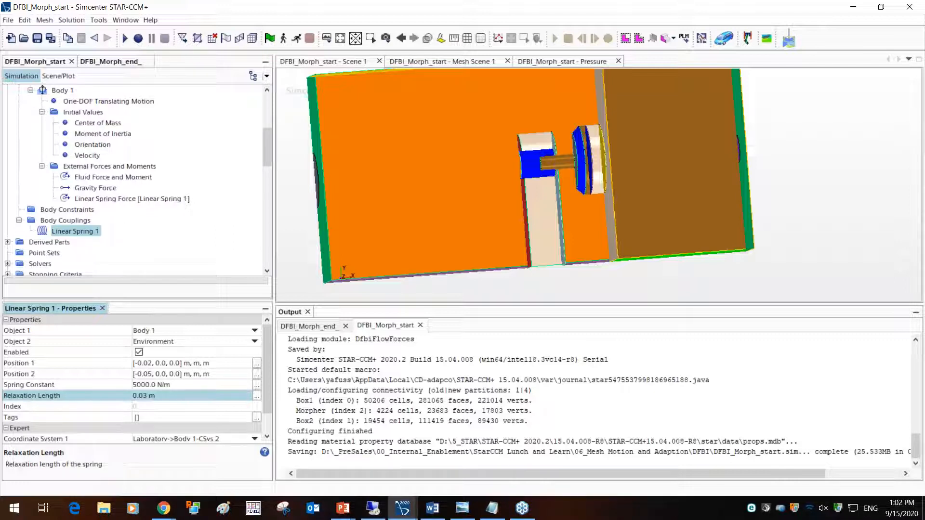
# Enable Motion Limits for Body 1's One-DOF Translating Motion.
pyautogui.click(68, 92)
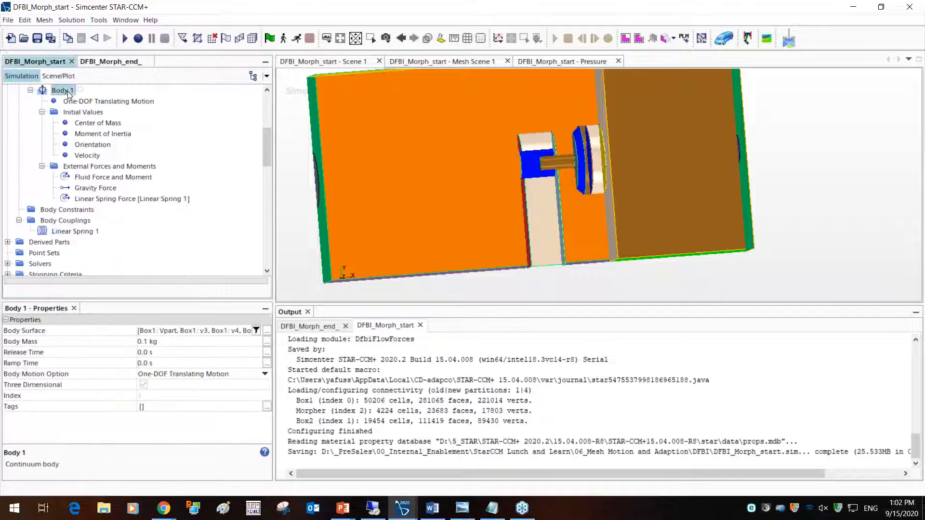
pyautogui.click(77, 101)
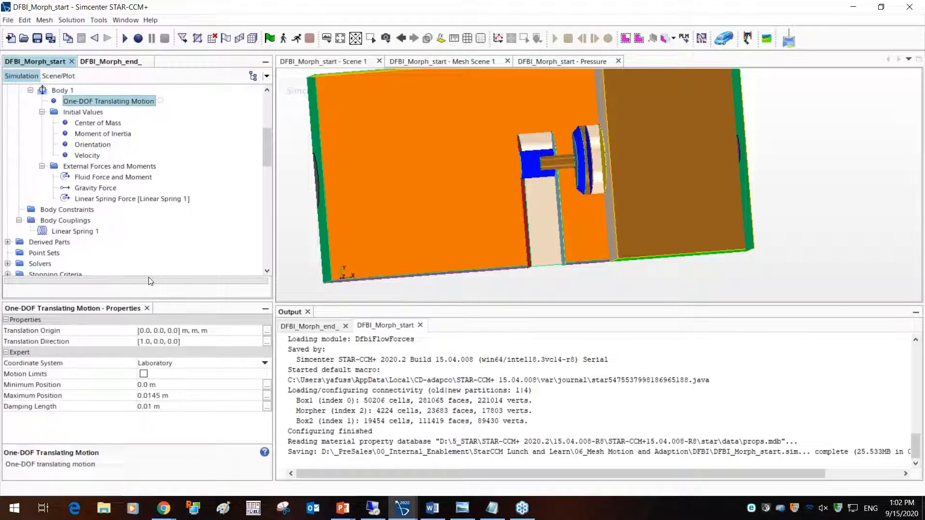
pyautogui.click(144, 374)
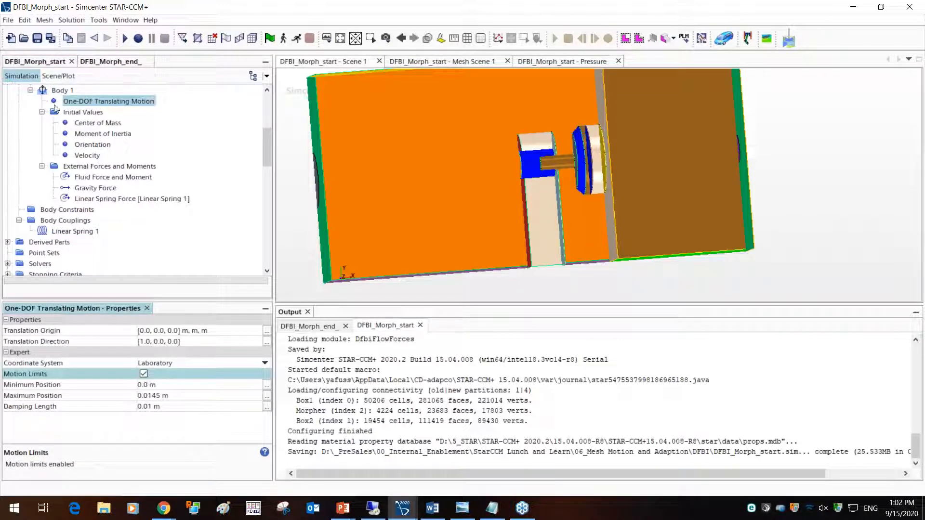
pyautogui.click(31, 90)
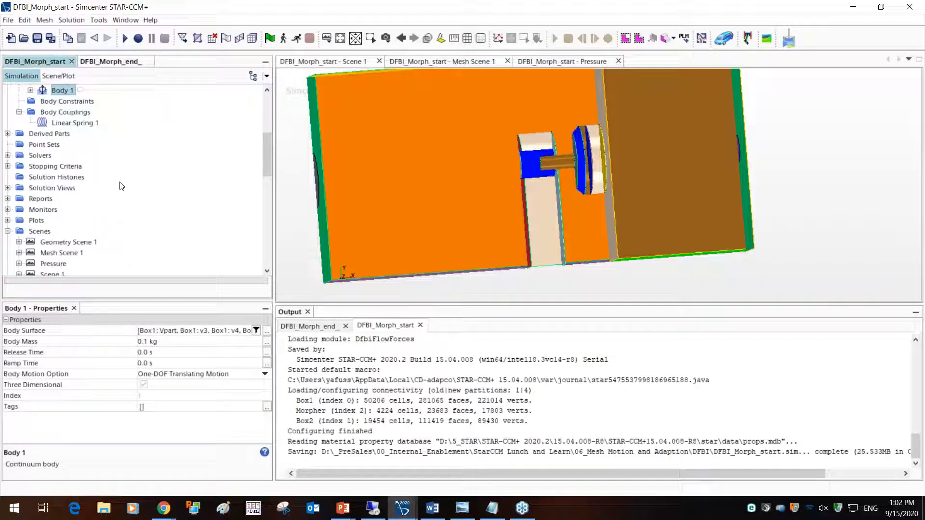
pyautogui.click(8, 134)
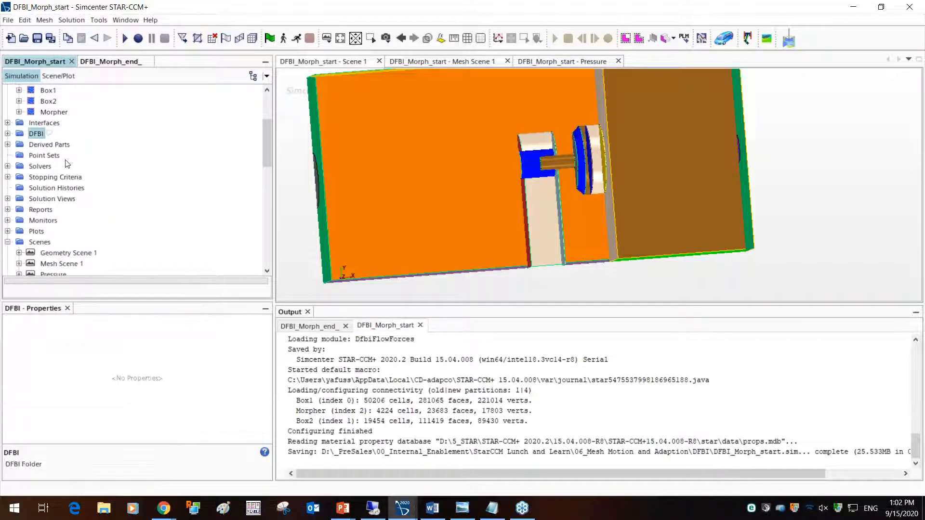
pyautogui.scroll(-1, 487, 248)
pyautogui.scroll(-2, 488, 247)
pyautogui.moveTo(588, 277); pyautogui.dragTo(639, 282)
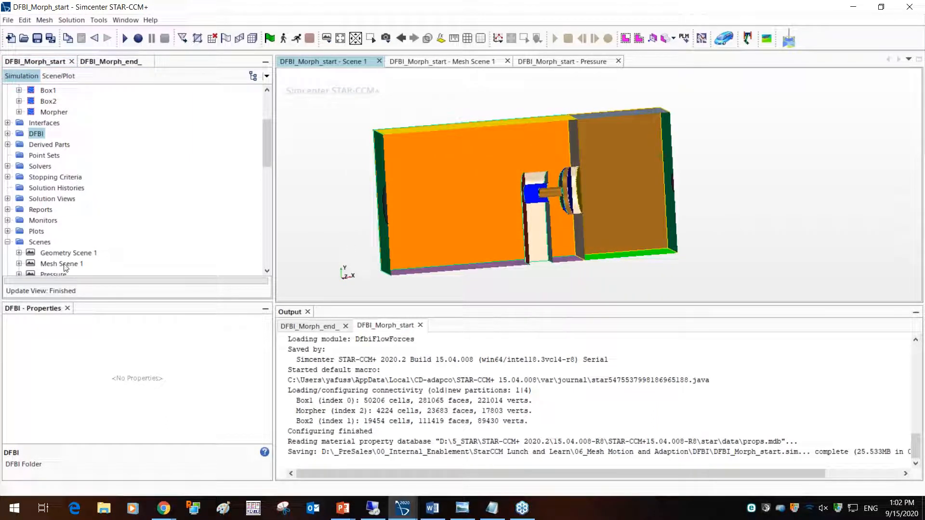
pyautogui.scroll(1, 66, 268)
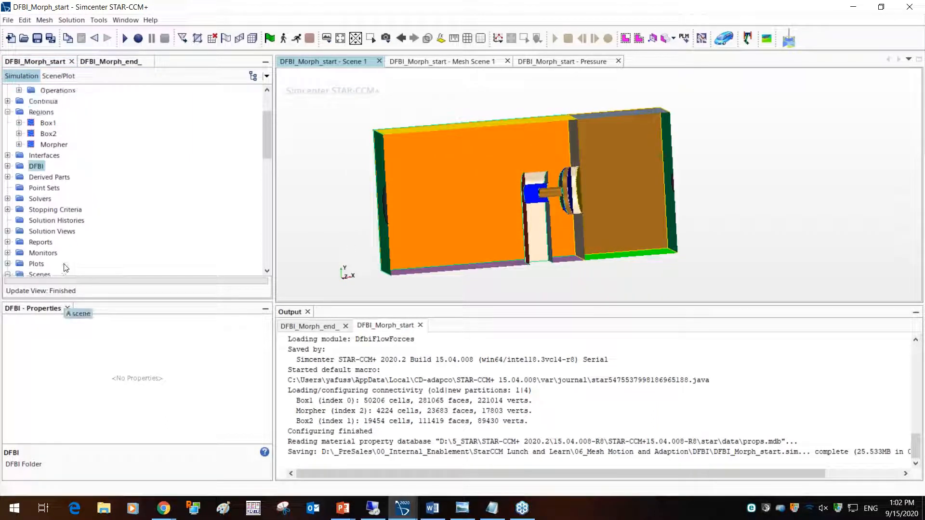
# Review the 3D body types offered for a new 6-DOF body and the properties of Body 1.
pyautogui.click(7, 166)
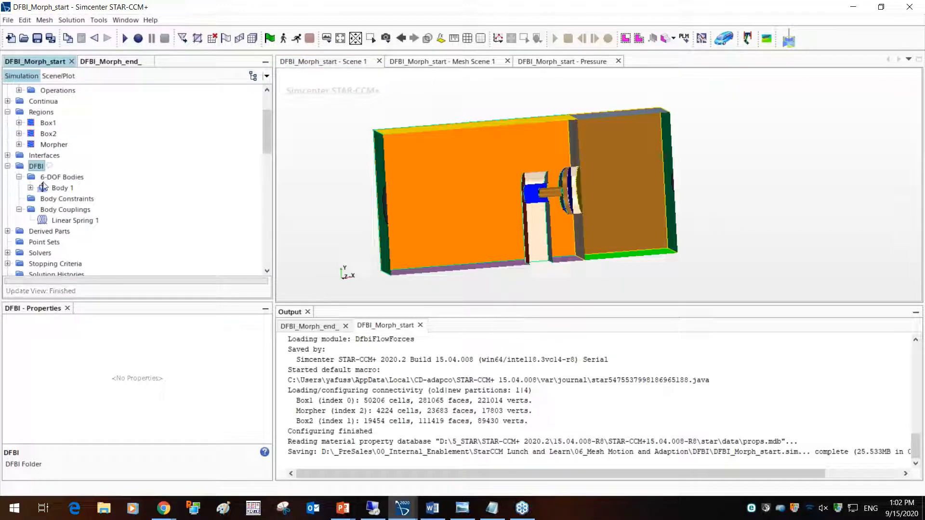
pyautogui.click(50, 177)
pyautogui.rightClick(59, 178)
pyautogui.moveTo(95, 187)
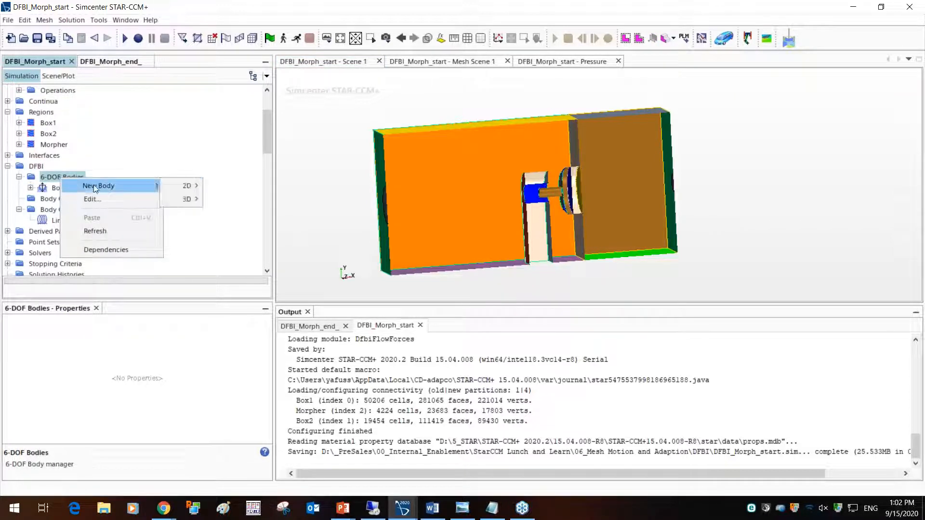
pyautogui.moveTo(187, 200)
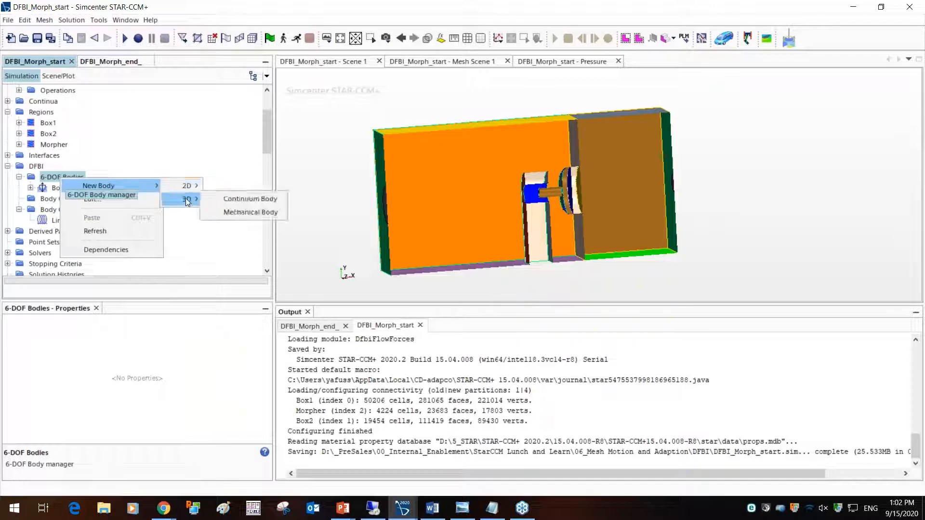
pyautogui.click(223, 253)
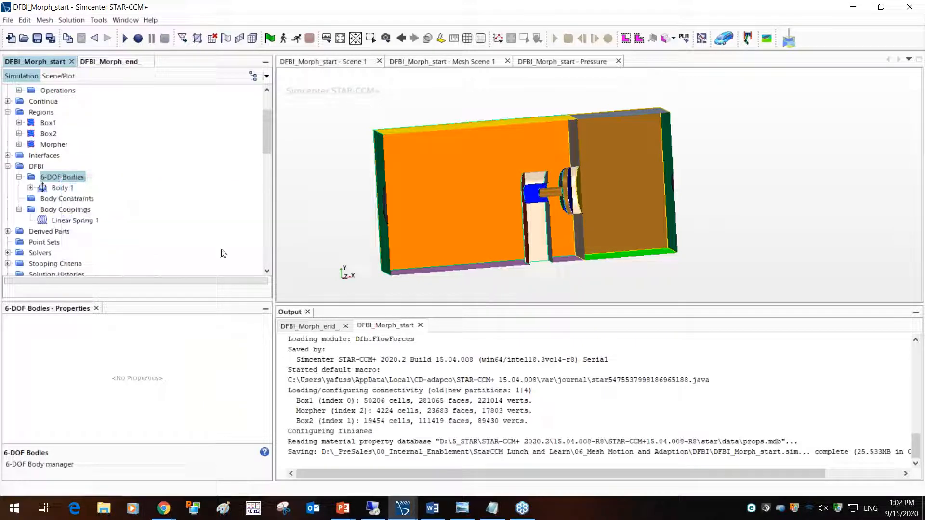
pyautogui.click(59, 189)
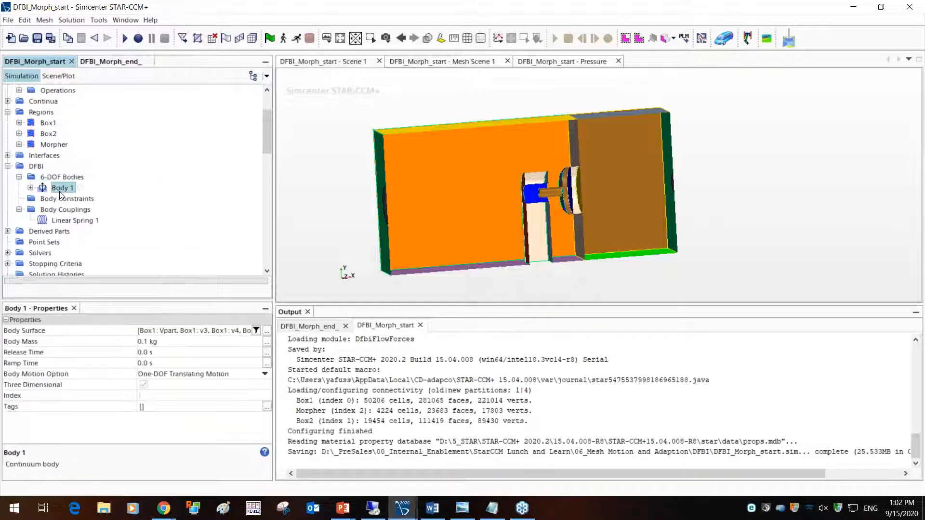
# Examine Body 1's motion and initial values, the Linear Spring 1 properties, and the valve geometry in Scene 1.
pyautogui.click(30, 188)
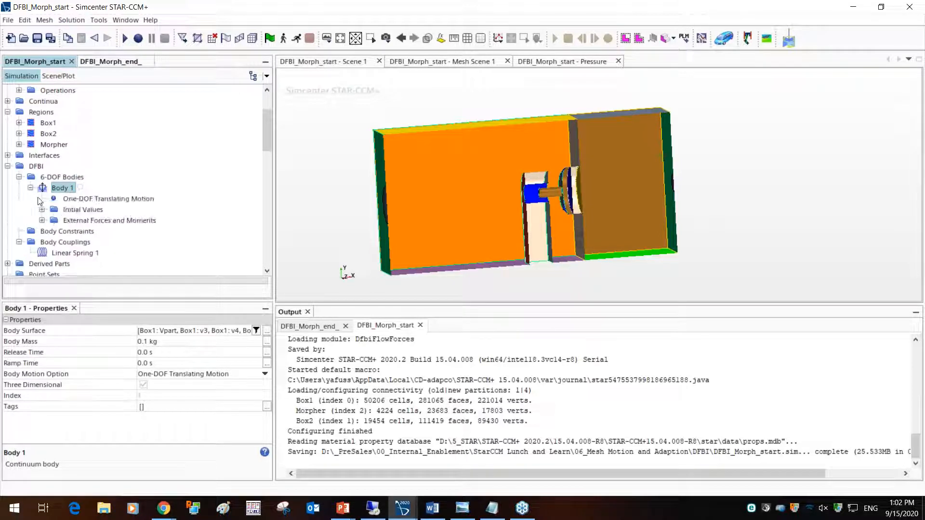
pyautogui.click(42, 209)
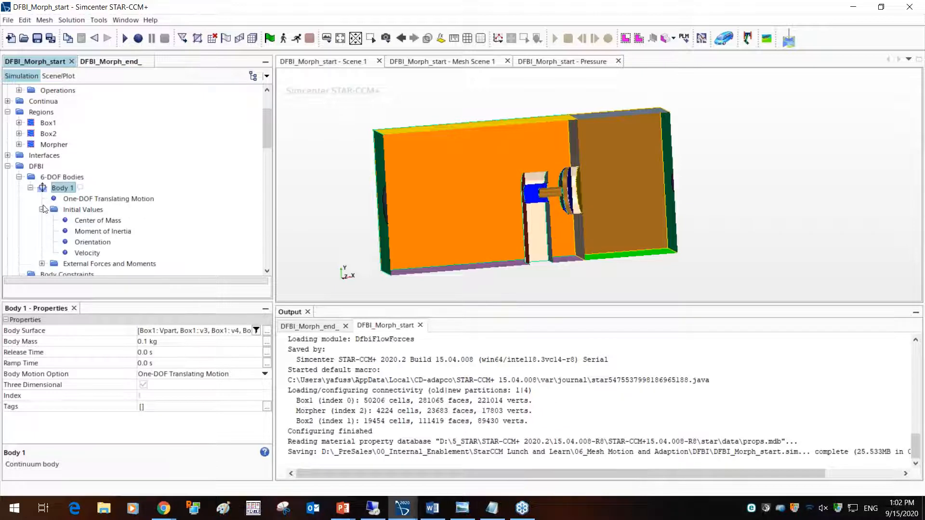
pyautogui.click(42, 210)
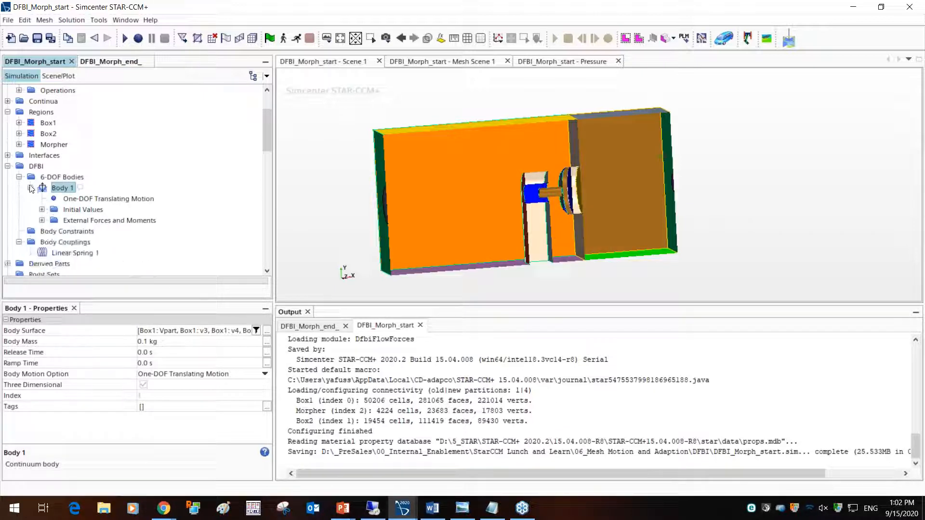
pyautogui.click(30, 188)
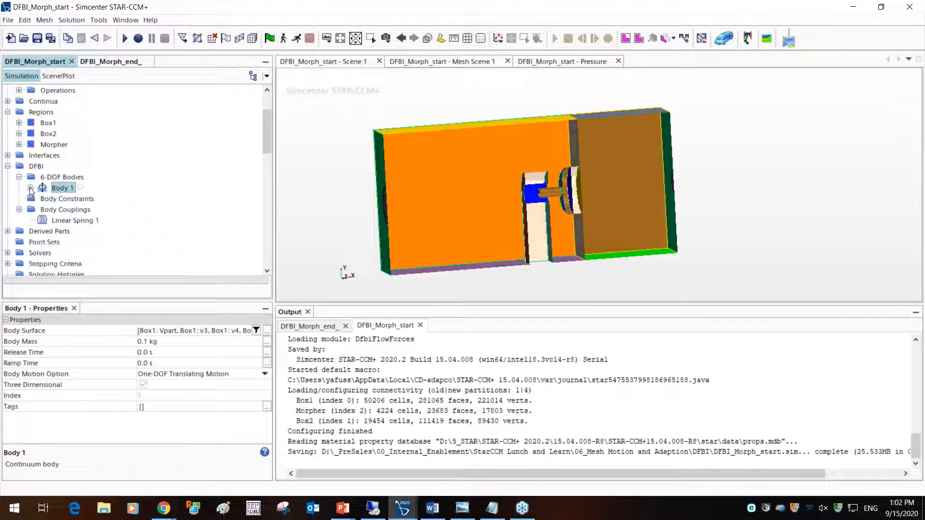
pyautogui.click(75, 221)
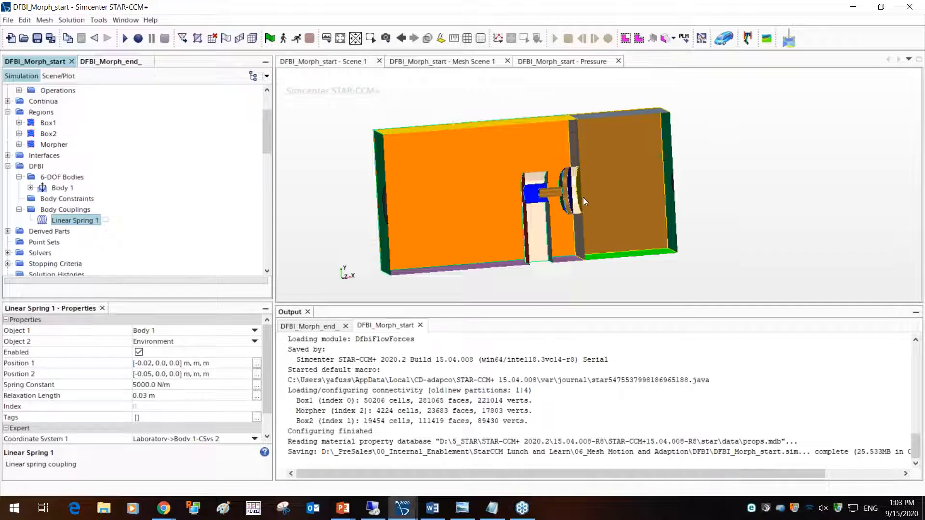
pyautogui.scroll(5, 584, 198)
pyautogui.moveTo(631, 179); pyautogui.dragTo(587, 183)
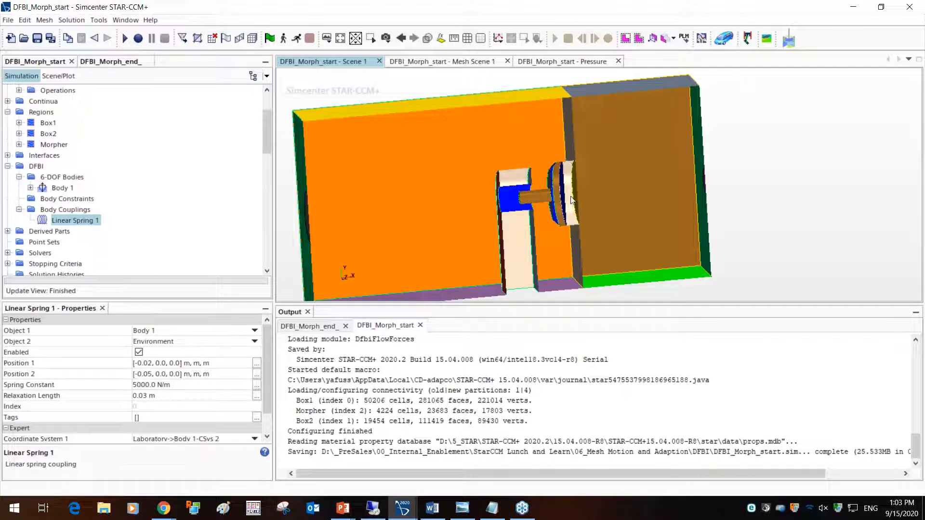
pyautogui.scroll(3, 571, 195)
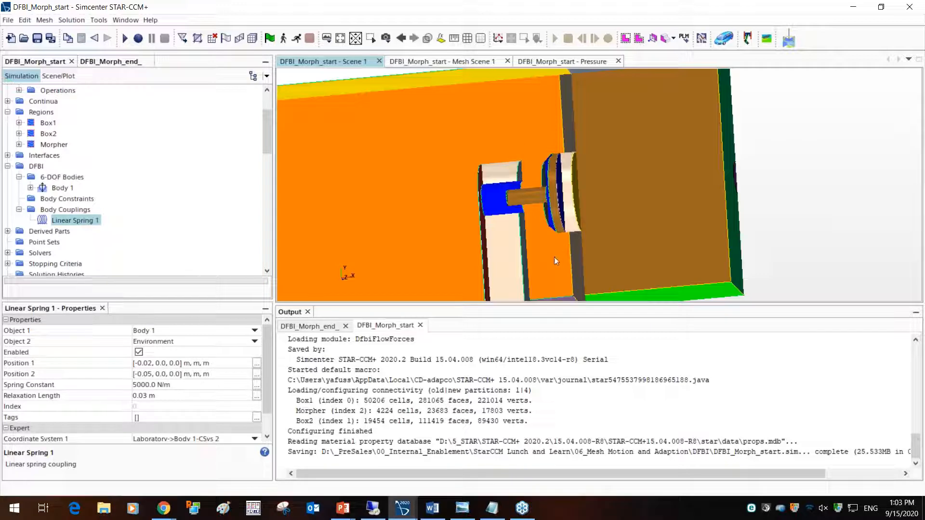
pyautogui.scroll(-5, 532, 226)
pyautogui.moveTo(495, 177); pyautogui.dragTo(498, 166, button='middle')
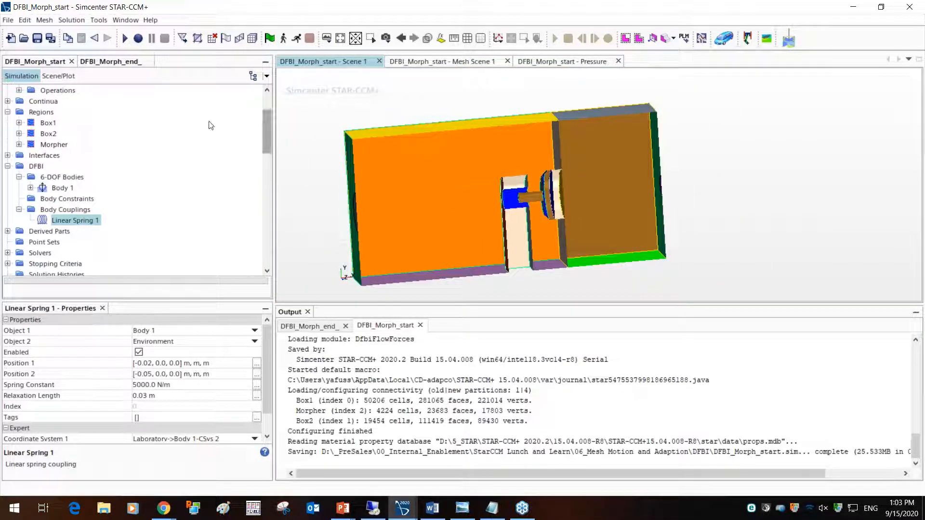
# Run the macro run_this_out.java from the valve_motion_retrial folder.
pyautogui.click(125, 39)
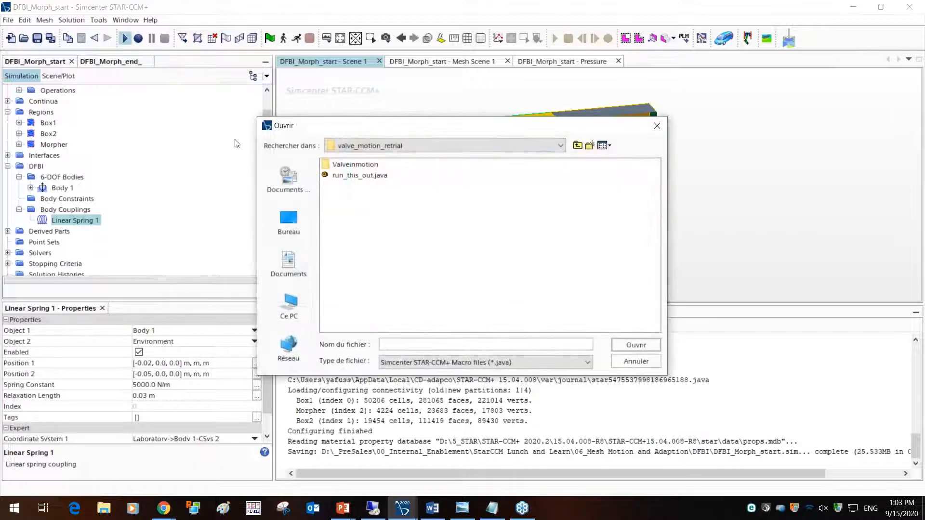
pyautogui.click(371, 176)
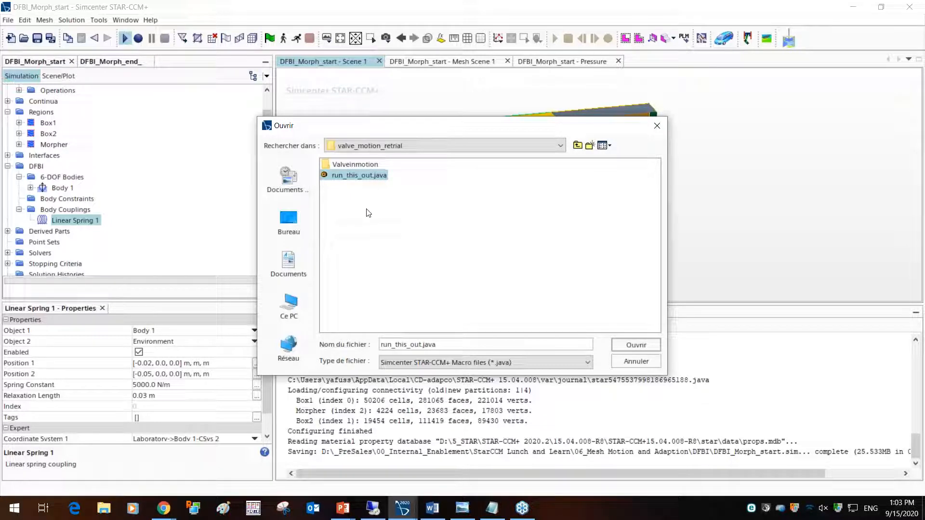
pyautogui.click(636, 345)
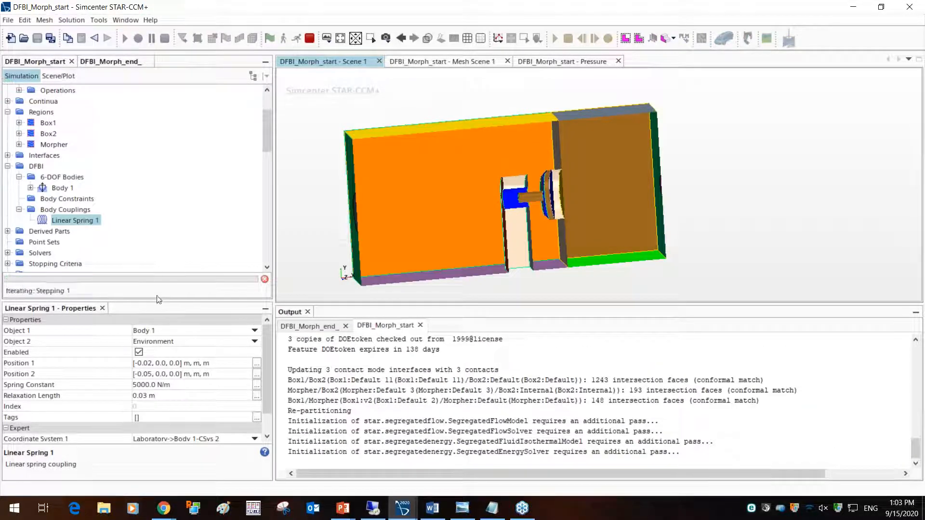
# Check Mesh Scene 1 and the Pressure scene during the run, and open the Velocity scene.
pyautogui.click(441, 61)
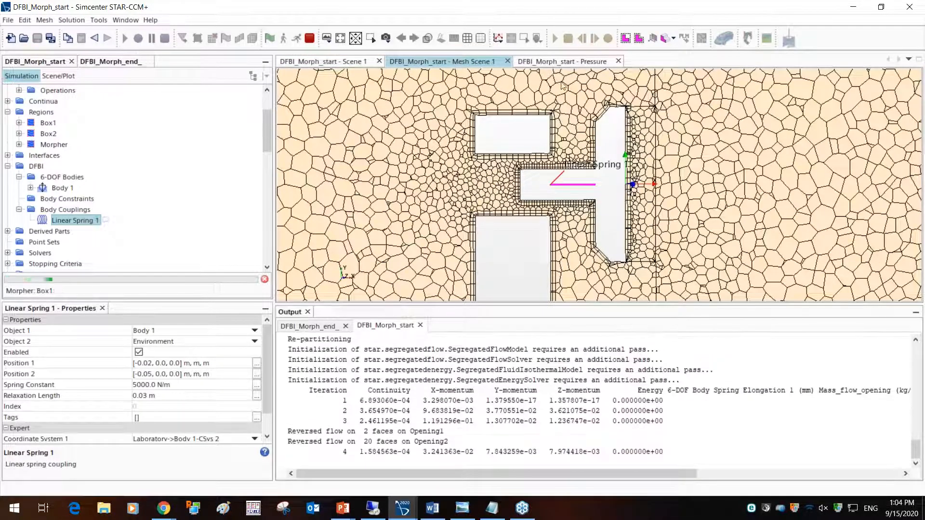
pyautogui.click(562, 62)
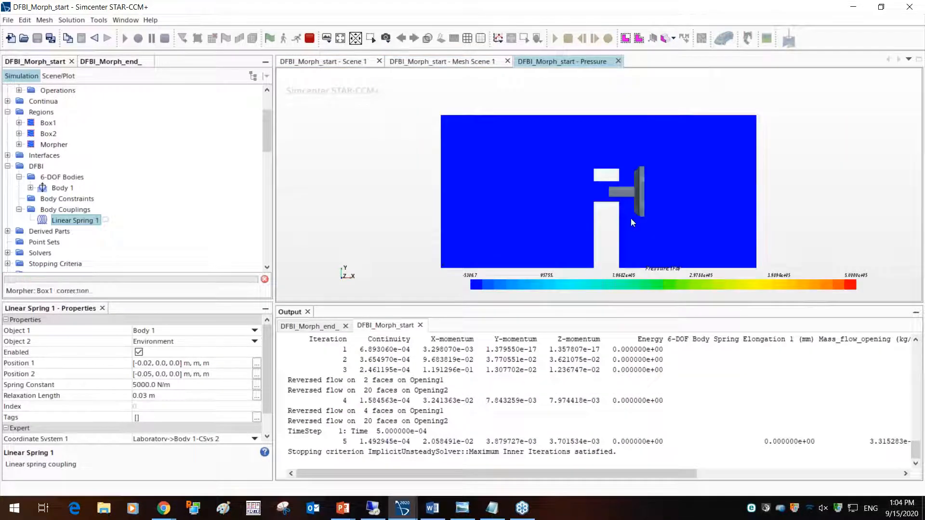
pyautogui.scroll(-2, 99, 222)
pyautogui.scroll(-2, 98, 222)
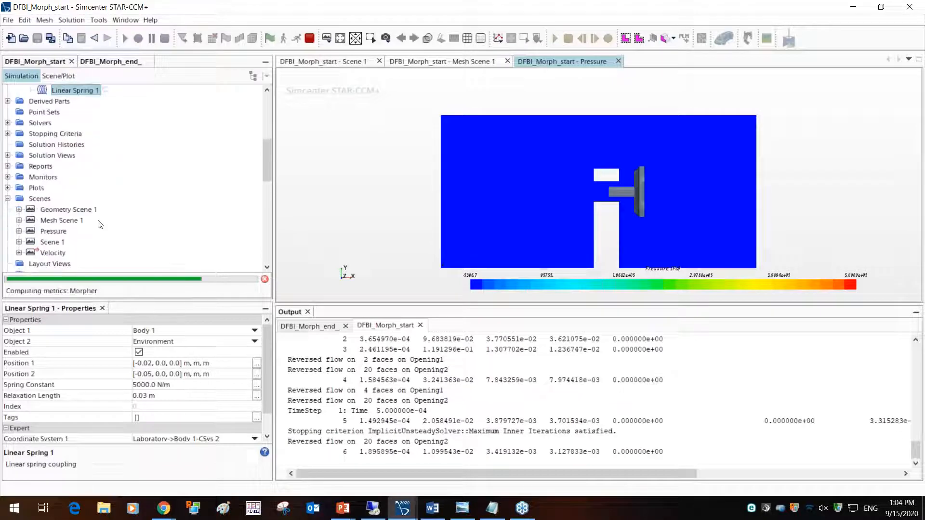
pyautogui.click(8, 188)
pyautogui.scroll(-2, 58, 243)
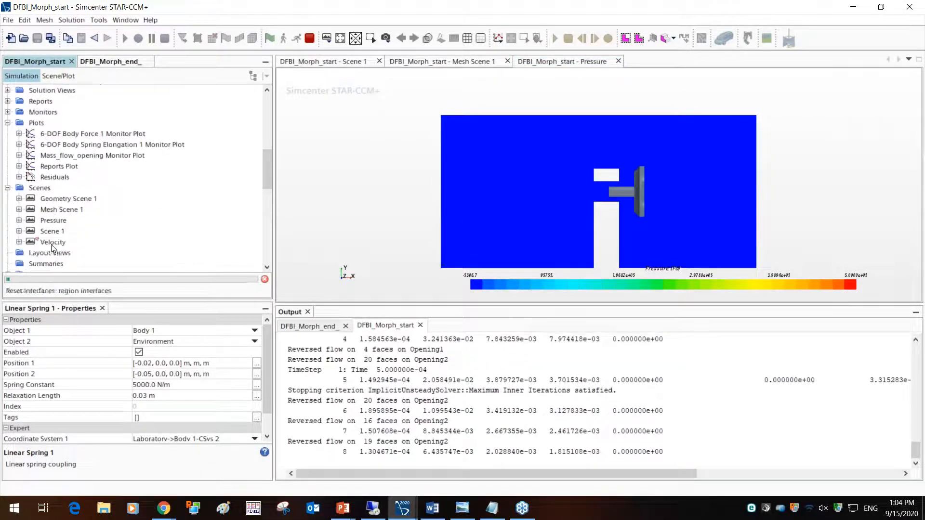
pyautogui.rightClick(59, 245)
pyautogui.click(125, 207)
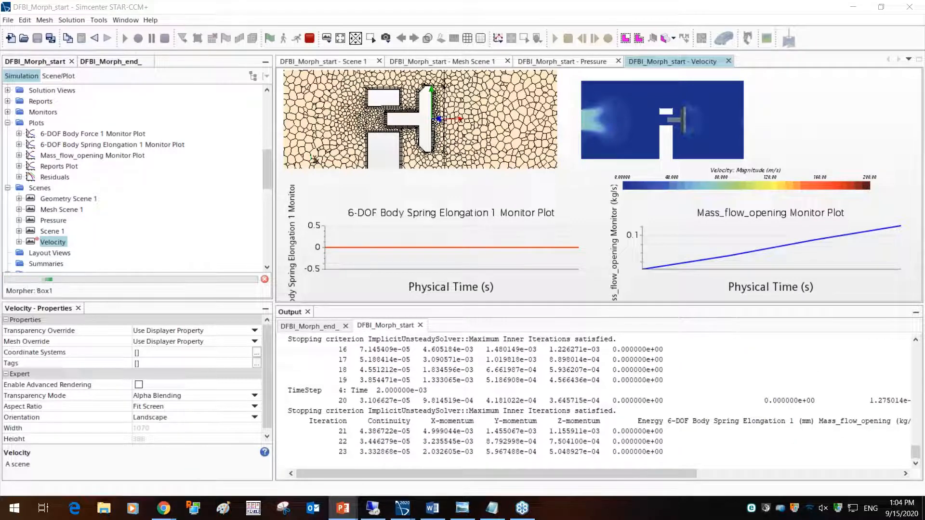
# Stop the running simulation.
pyautogui.click(311, 38)
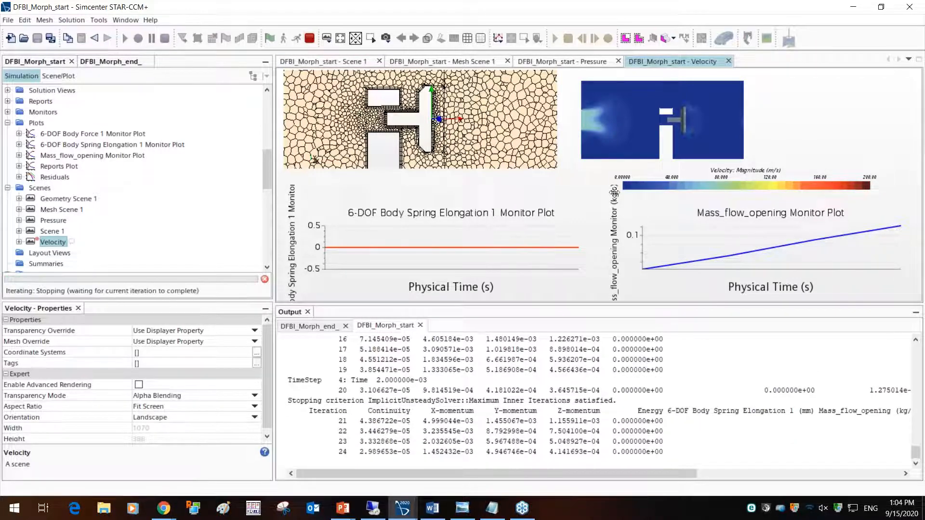
# Switch to the PowerPoint slide show and play the result video on the Demo Time #2: DFBI slide.
pyautogui.hotkey('alt', 'Tab')
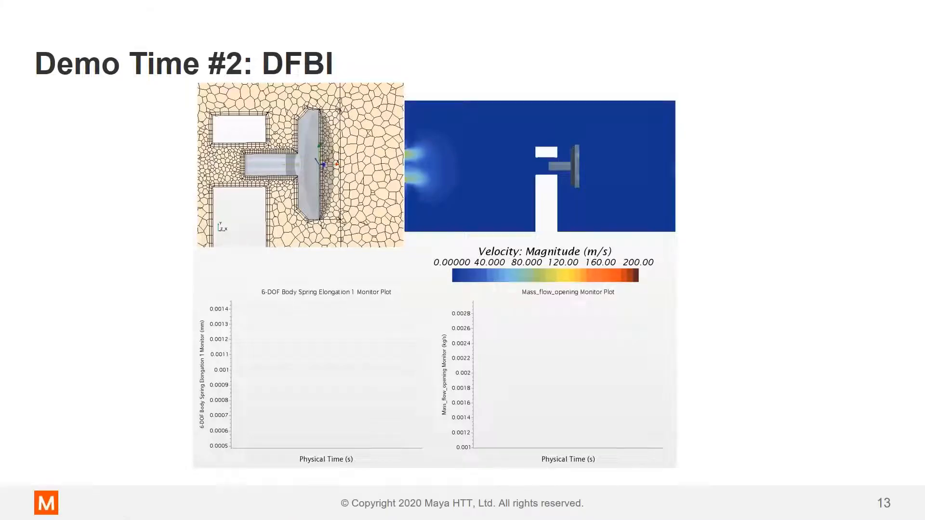
pyautogui.moveTo(304, 456)
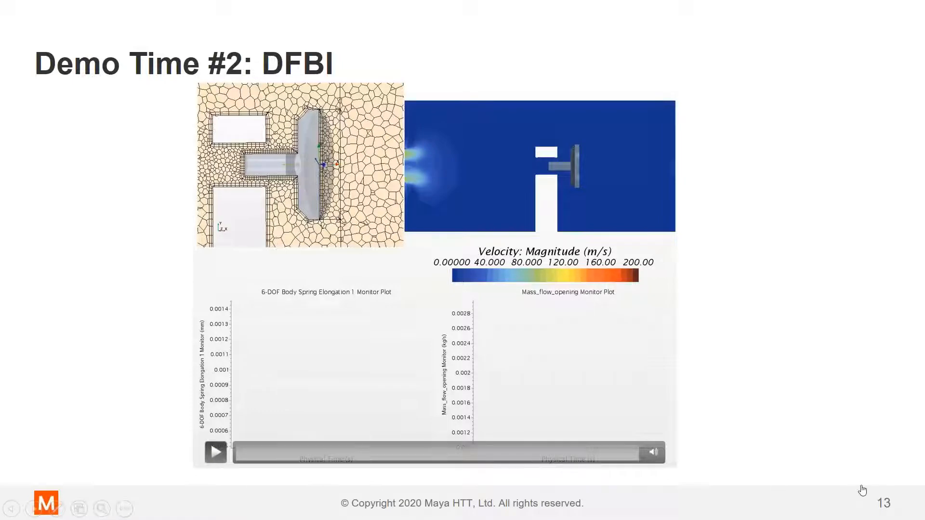
pyautogui.click(215, 452)
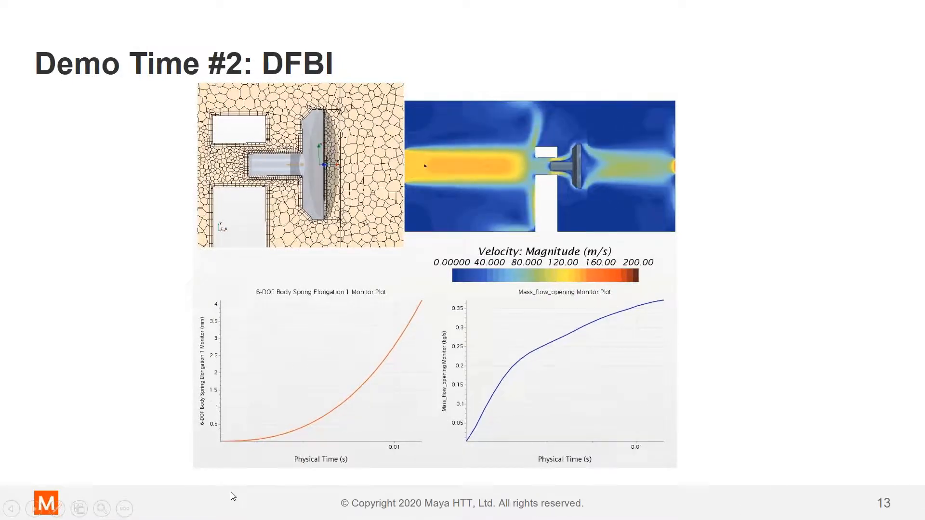
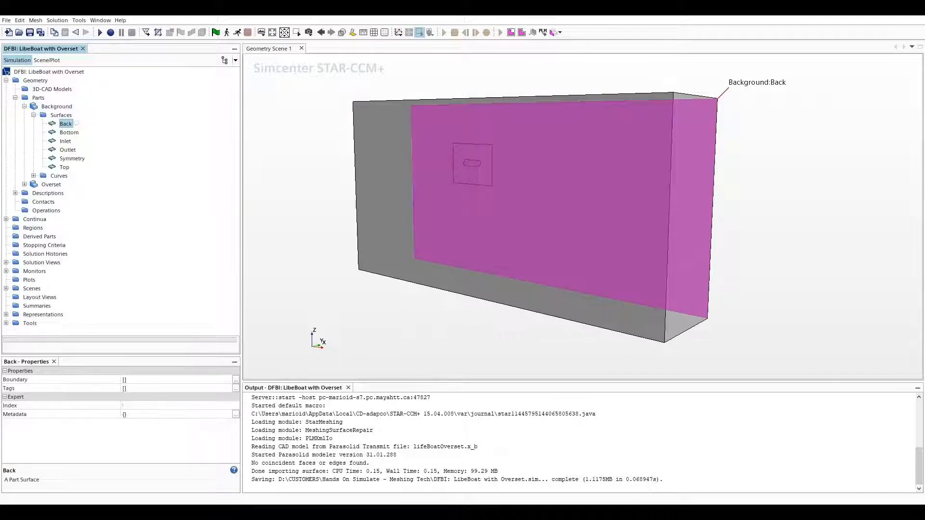
# Inspect the Bottom, Inlet, Outlet, Symmetry and Top surfaces of the Background part in the geometry scene.
pyautogui.click(69, 132)
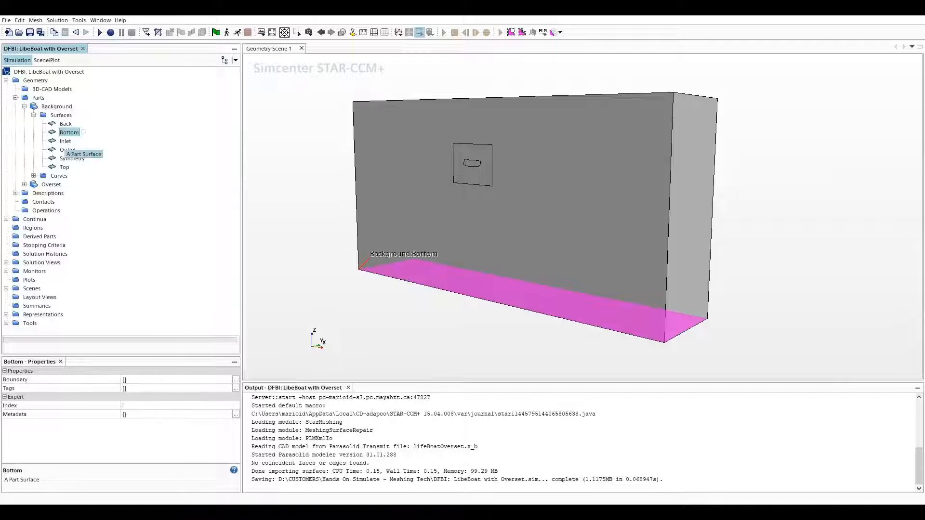
pyautogui.click(66, 141)
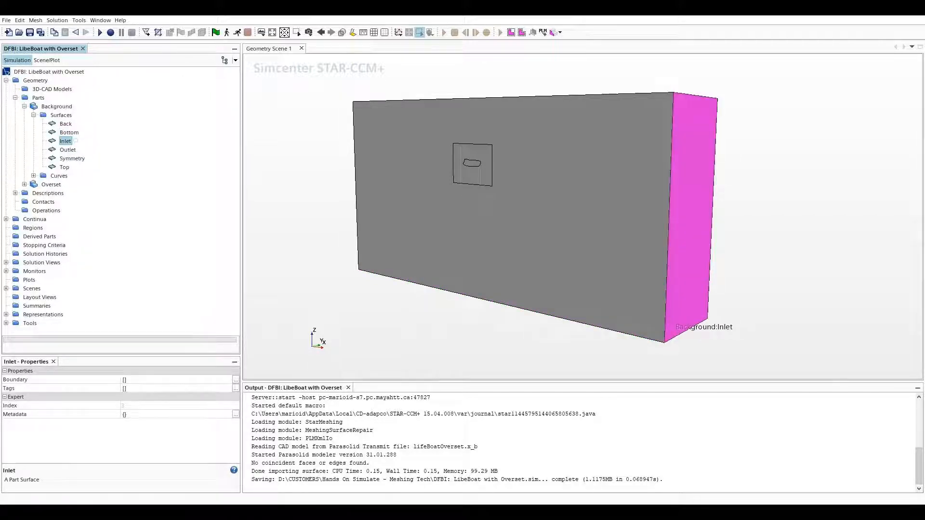
pyautogui.click(68, 150)
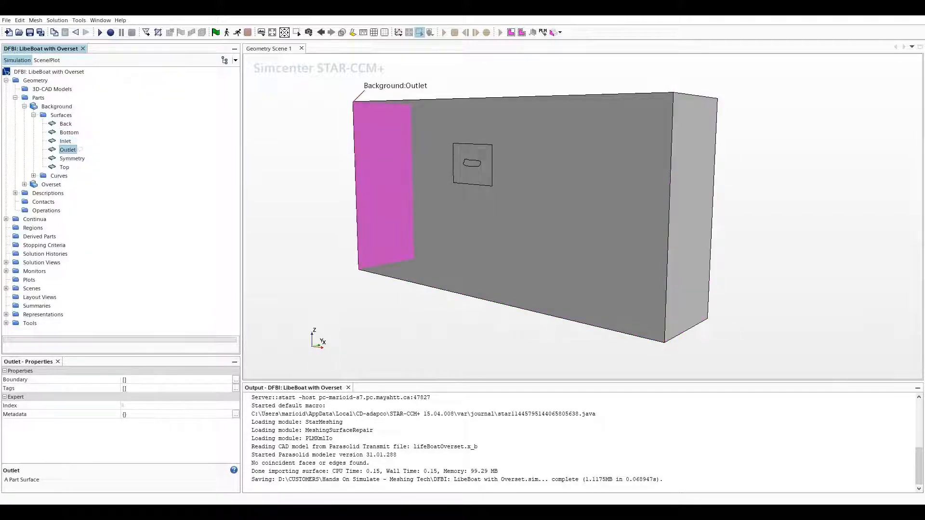
pyautogui.click(72, 159)
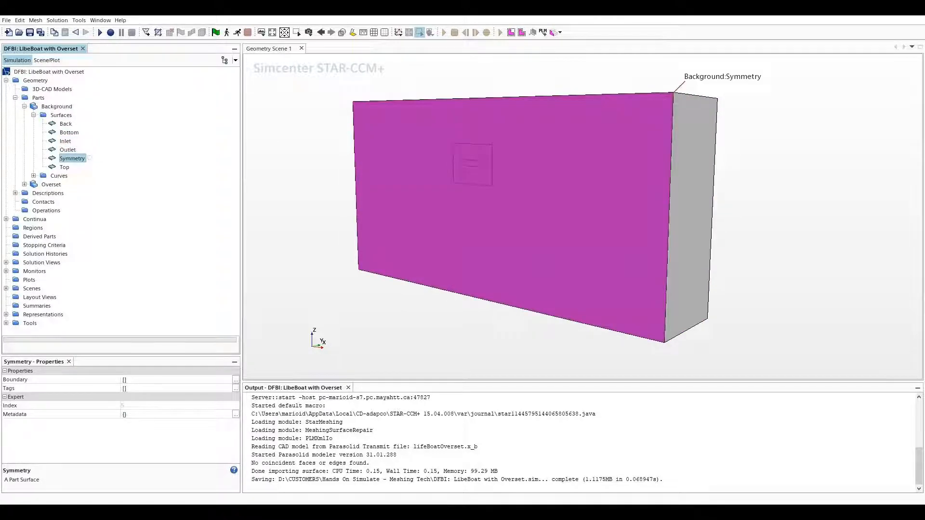
pyautogui.click(64, 167)
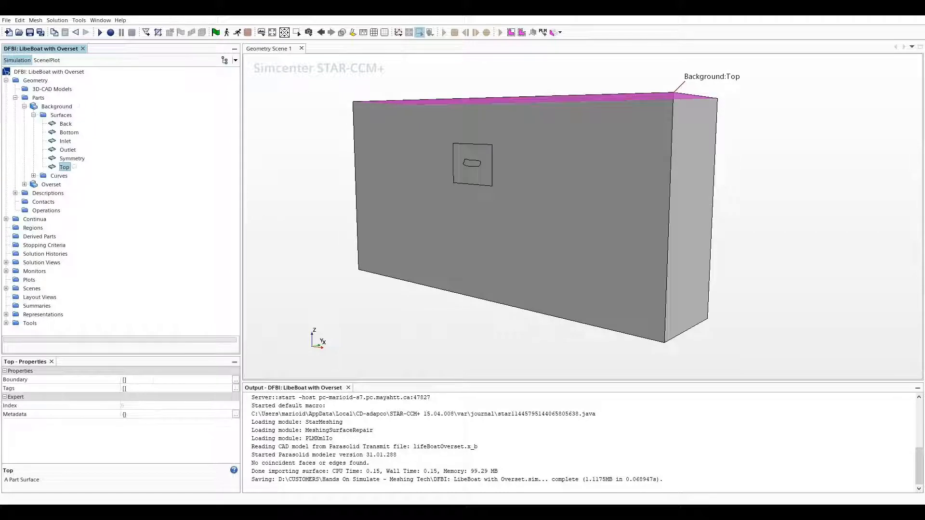
pyautogui.click(24, 107)
# Inspect the Overset part and its Boundaries, Lifeboat_Wall and Symmetry surfaces in the geometry scene.
pyautogui.click(51, 115)
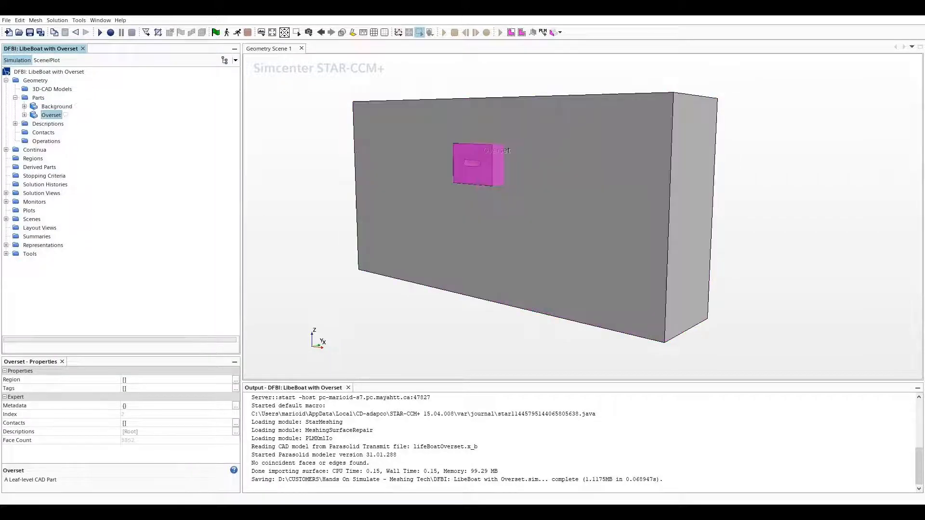
pyautogui.click(24, 115)
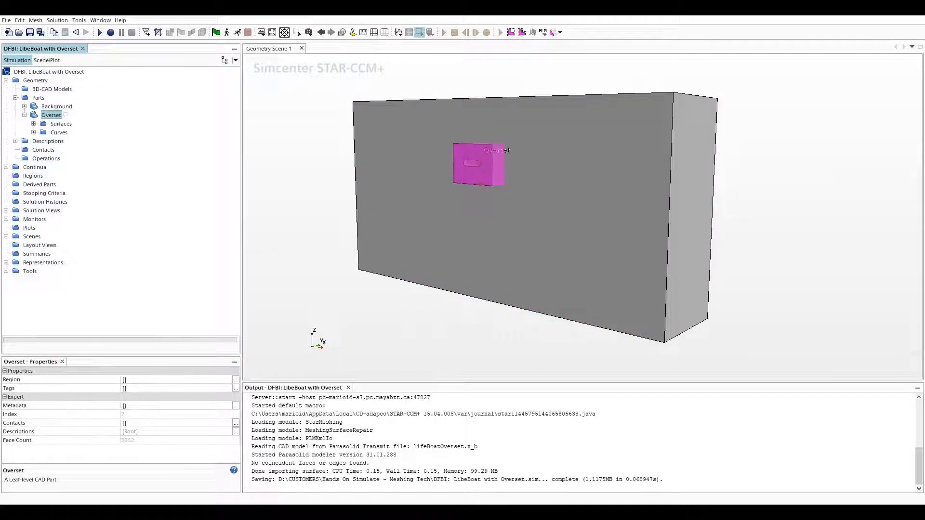
pyautogui.click(34, 124)
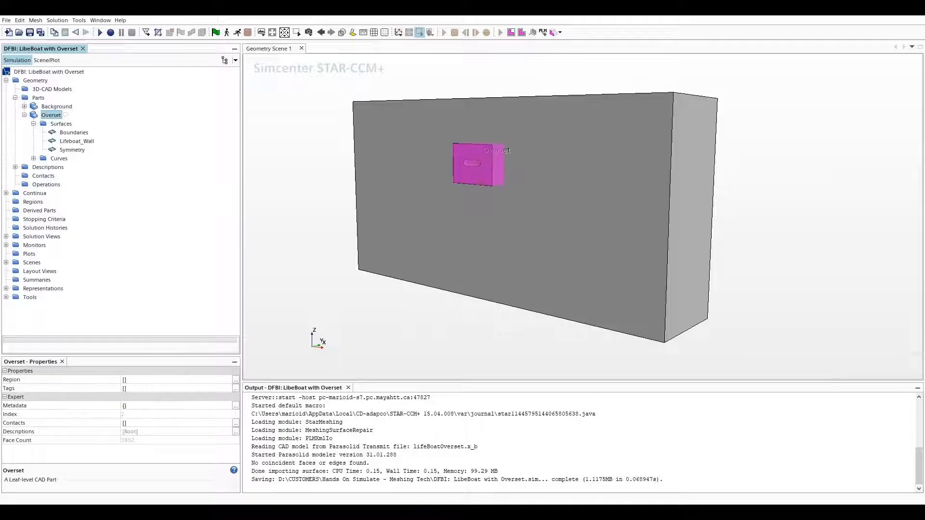
pyautogui.click(74, 132)
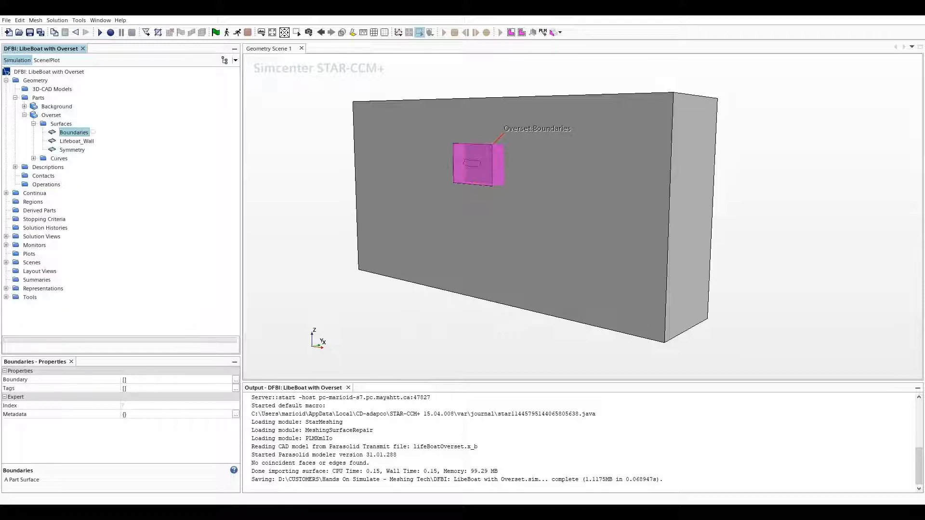
pyautogui.click(77, 141)
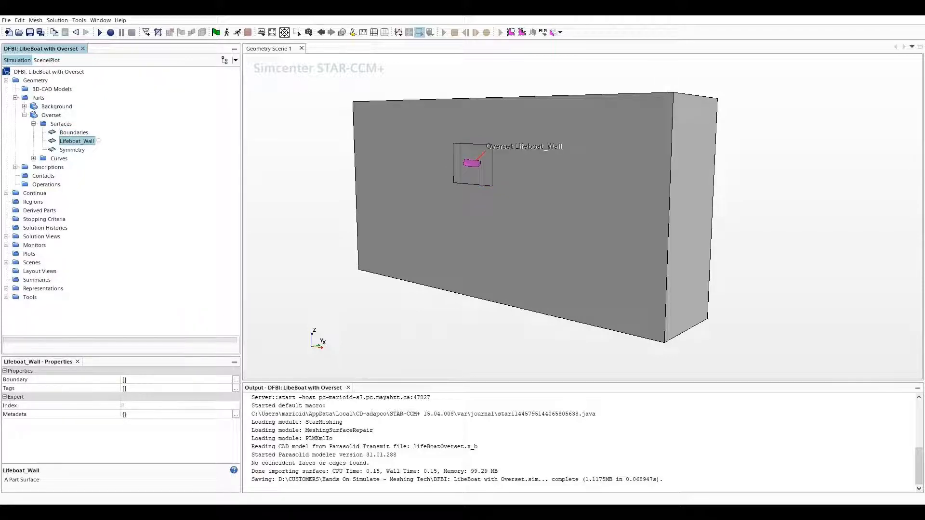
pyautogui.click(72, 150)
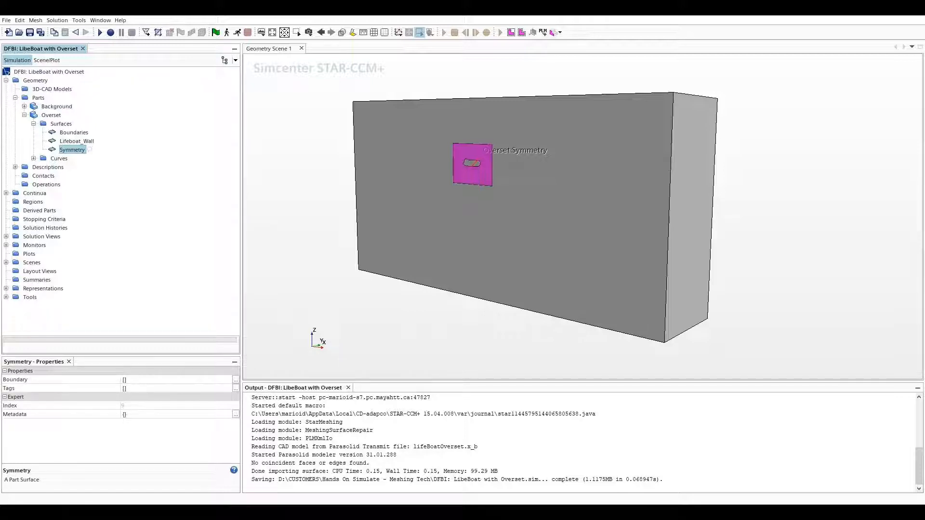
pyautogui.click(24, 115)
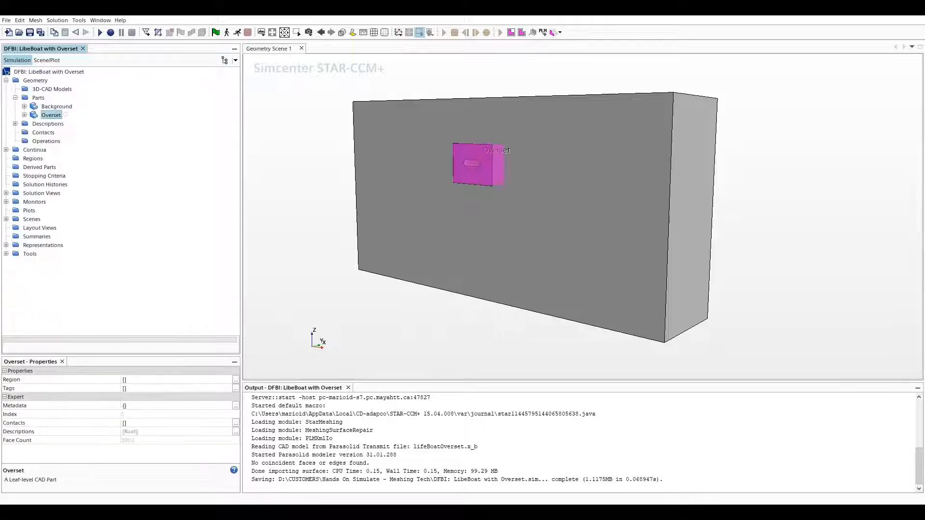
# Assign the Background and Overset parts to regions, with a region per part, a boundary per part surface and no interfaces from contacts.
pyautogui.click(57, 106)
pyautogui.keyDown('ctrl'); pyautogui.click(52, 115); pyautogui.keyUp('ctrl')
pyautogui.rightClick(51, 115)
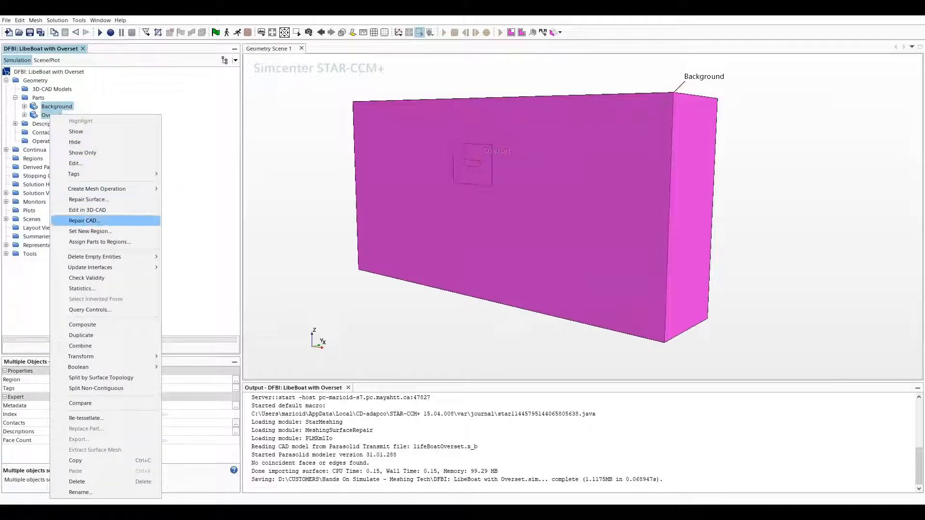
pyautogui.click(100, 242)
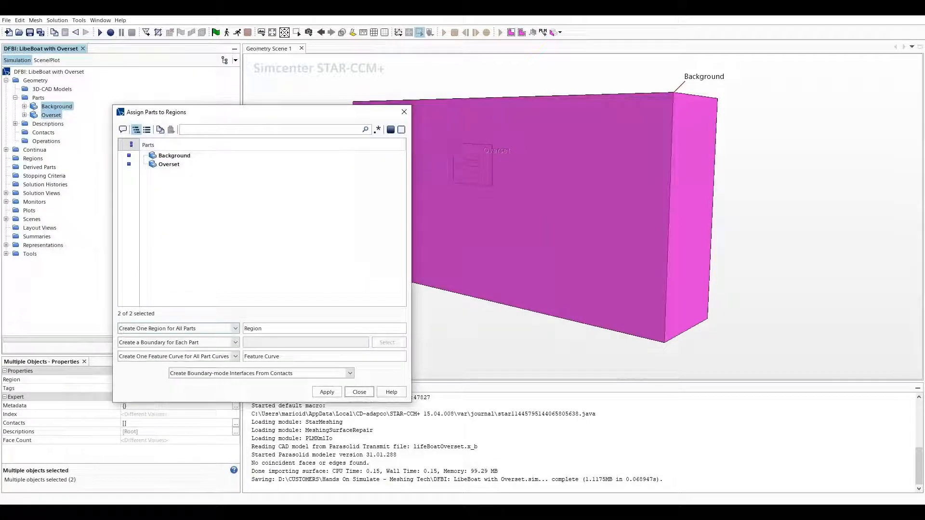
pyautogui.click(235, 328)
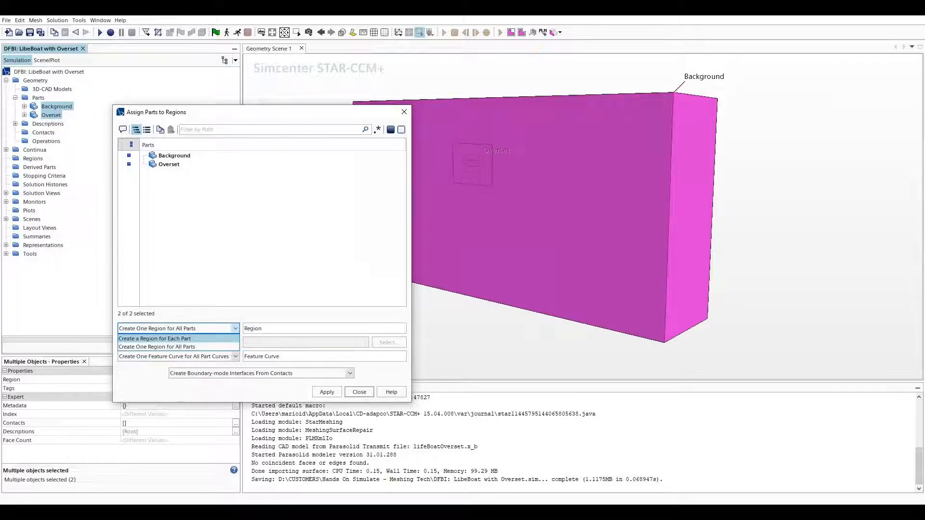
pyautogui.click(155, 339)
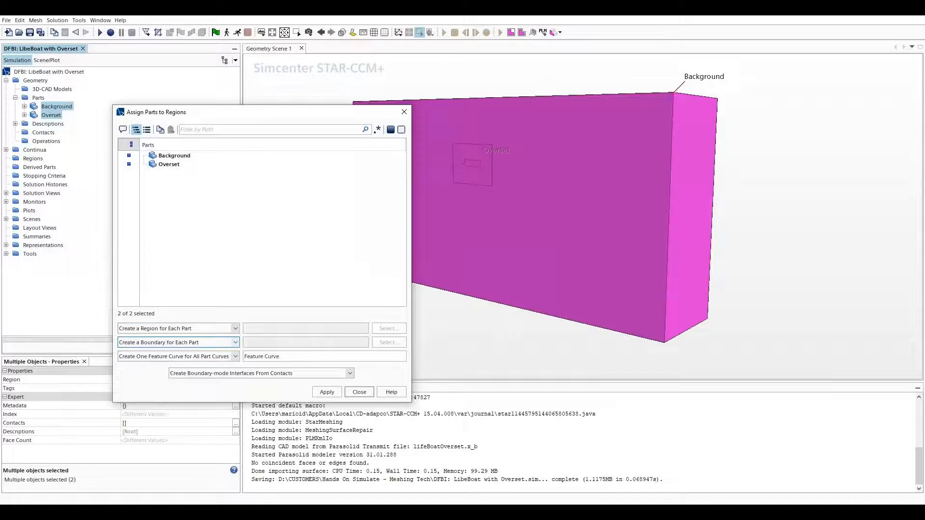
pyautogui.click(154, 342)
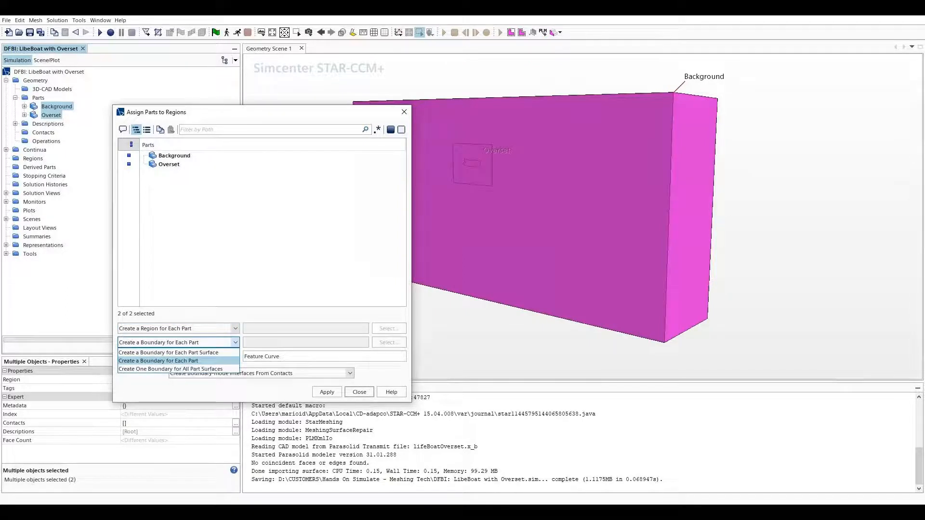
pyautogui.click(168, 353)
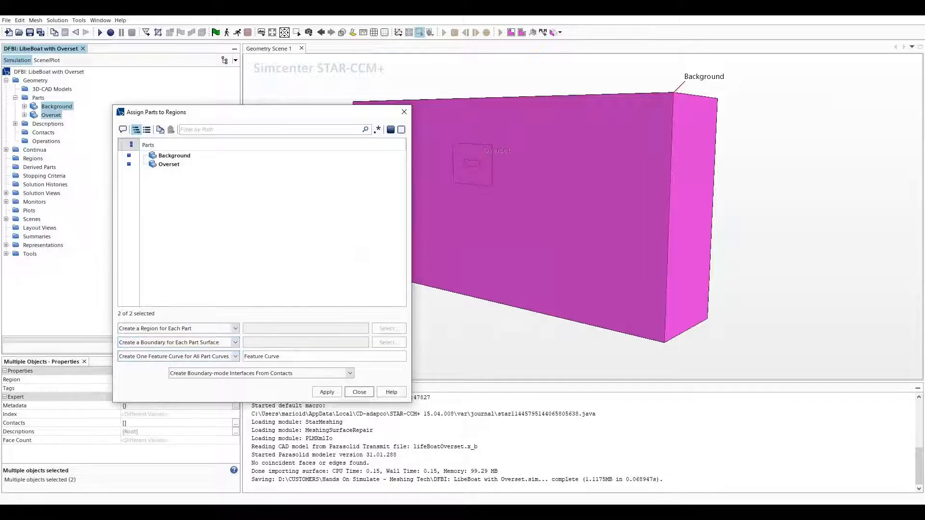
pyautogui.click(261, 374)
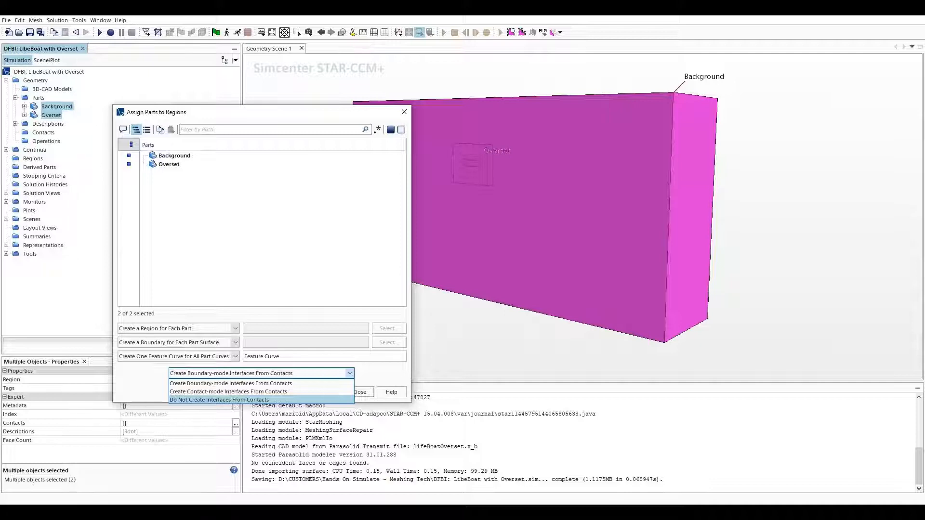
pyautogui.click(219, 400)
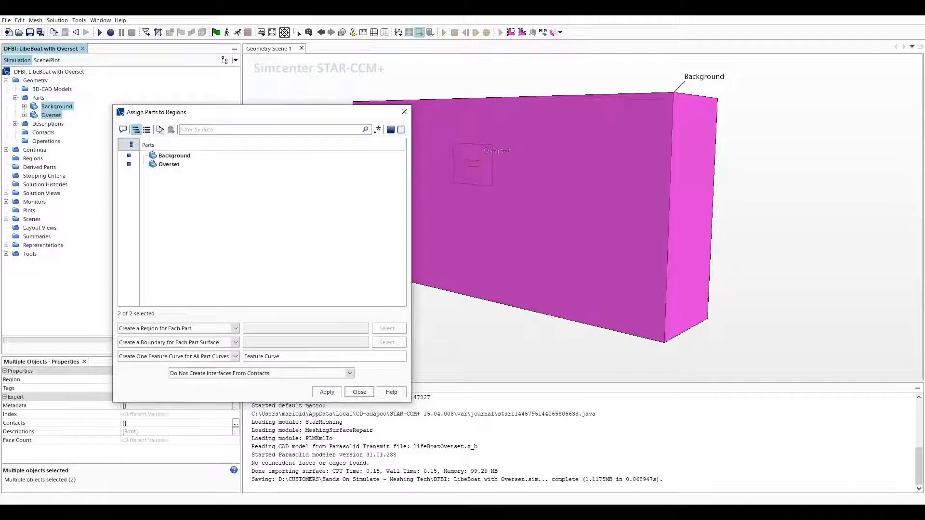
pyautogui.click(327, 392)
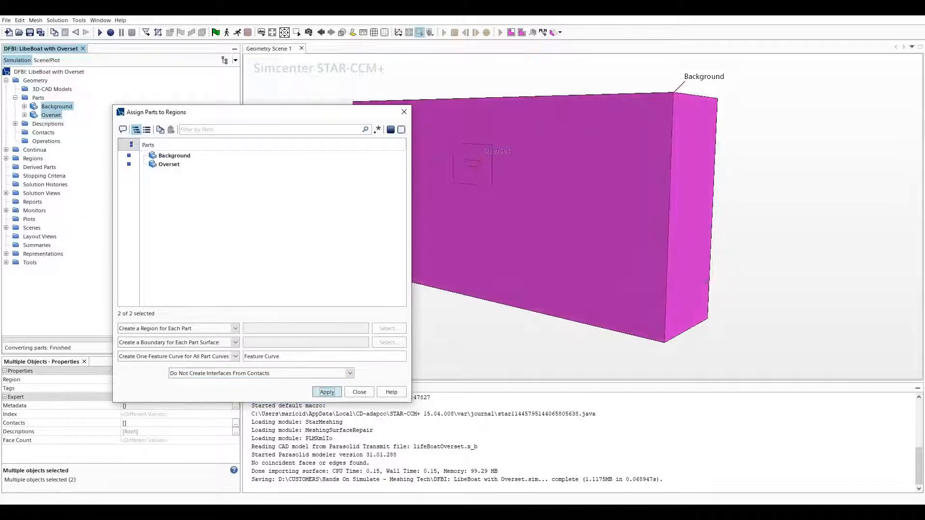
pyautogui.click(359, 392)
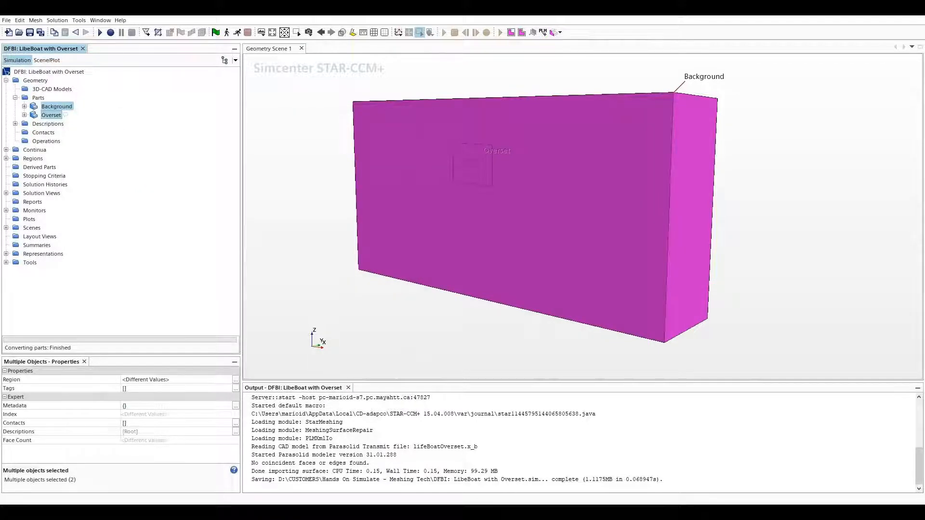
# Set the Back and Symmetry boundaries of the Background region to Symmetry Plane.
pyautogui.click(6, 159)
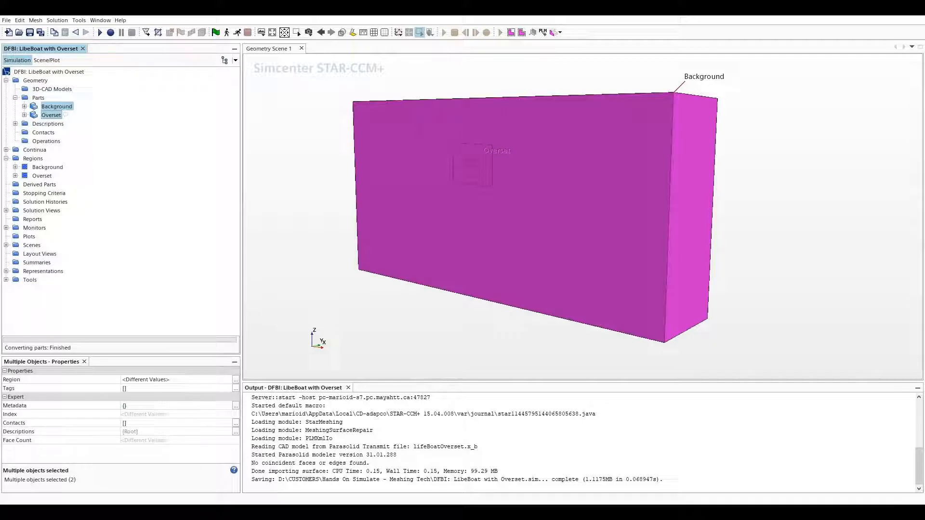
pyautogui.click(47, 167)
pyautogui.press('Right')
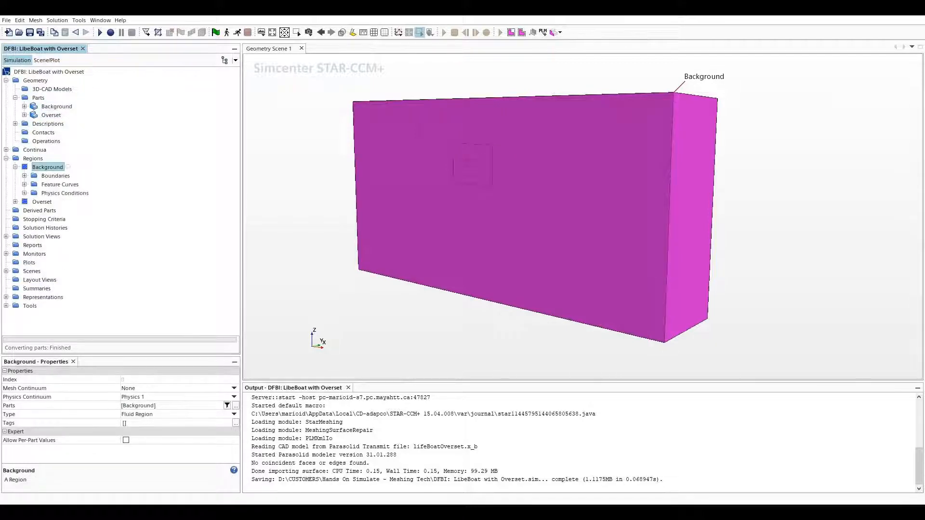
pyautogui.click(24, 175)
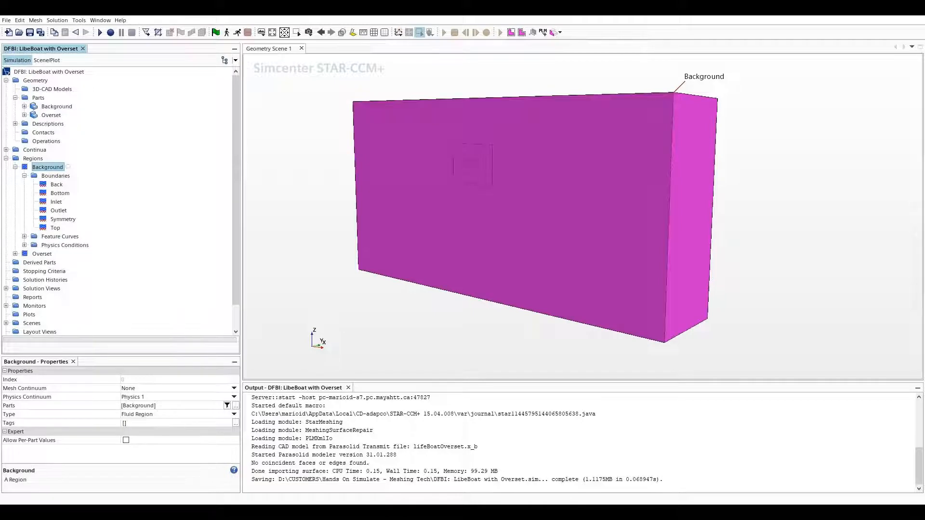
pyautogui.click(56, 185)
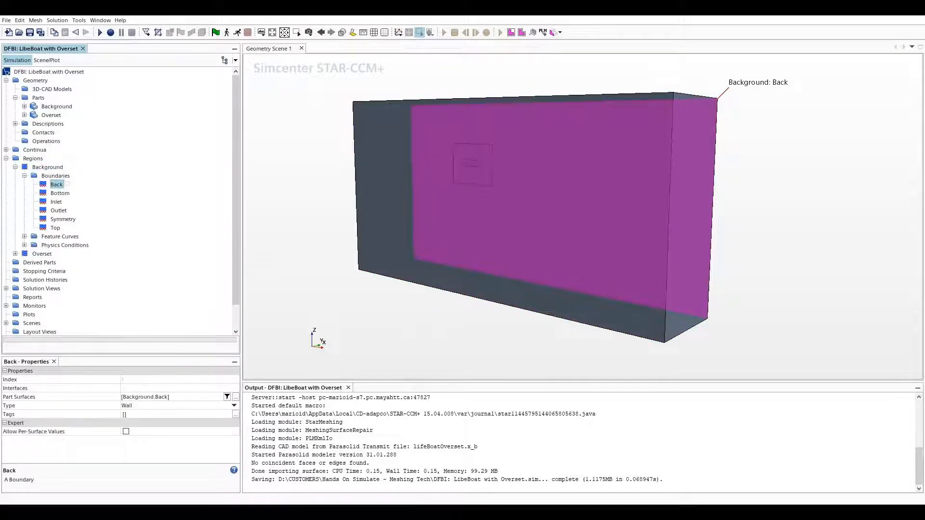
pyautogui.keyDown('ctrl'); pyautogui.click(77, 219); pyautogui.keyUp('ctrl')
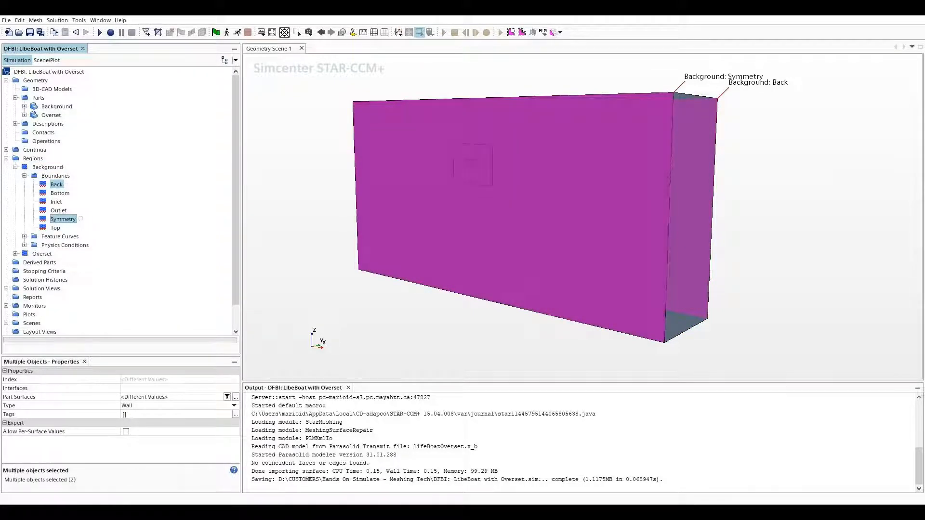
pyautogui.click(179, 406)
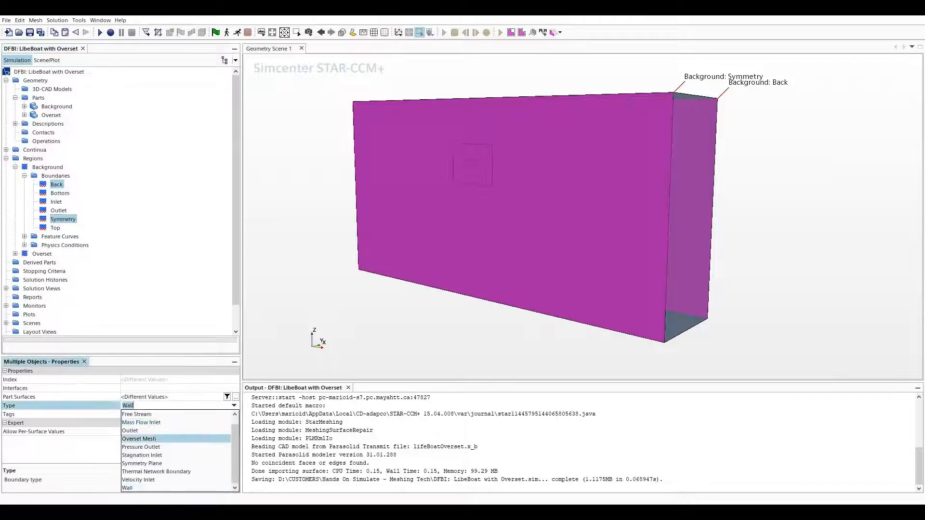
pyautogui.click(142, 464)
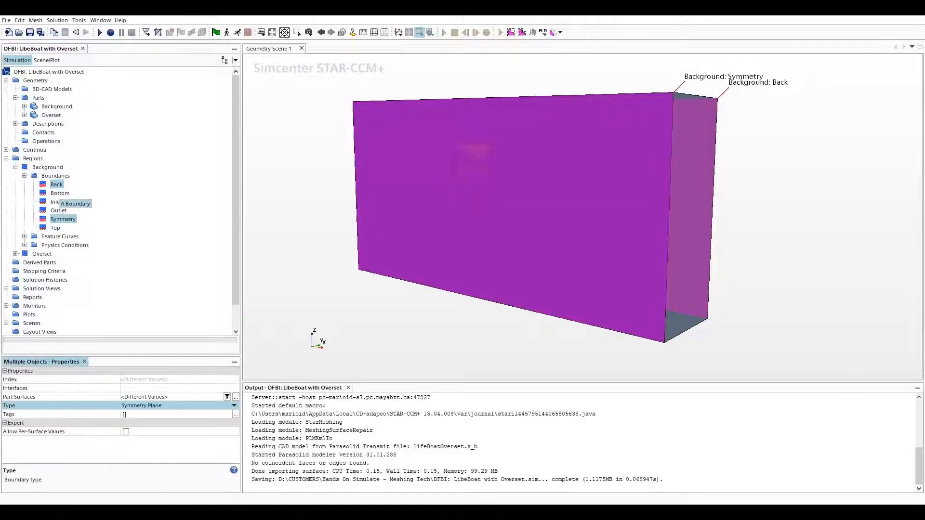
# Set the Bottom, Inlet and Top boundaries of the Background region to Velocity Inlet.
pyautogui.click(67, 193)
pyautogui.keyDown('ctrl'); pyautogui.click(66, 202); pyautogui.keyUp('ctrl')
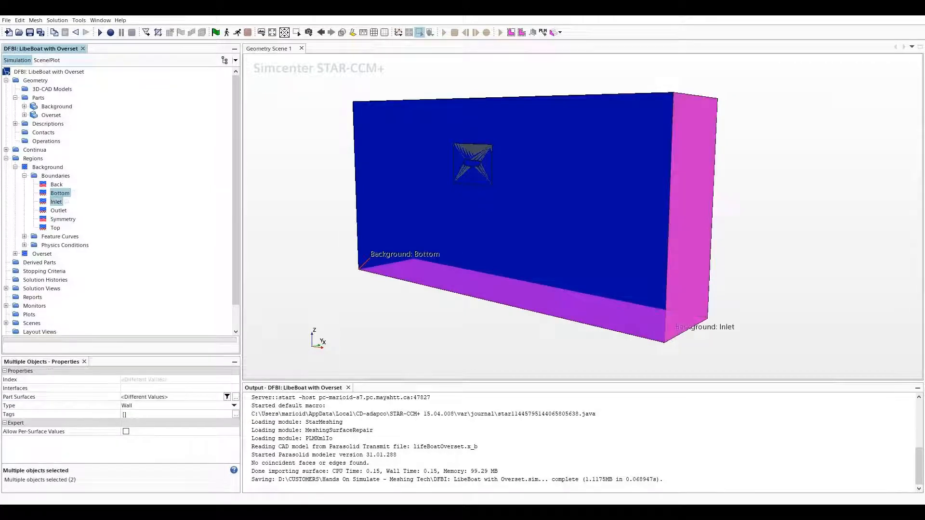
pyautogui.keyDown('ctrl'); pyautogui.click(64, 227); pyautogui.keyUp('ctrl')
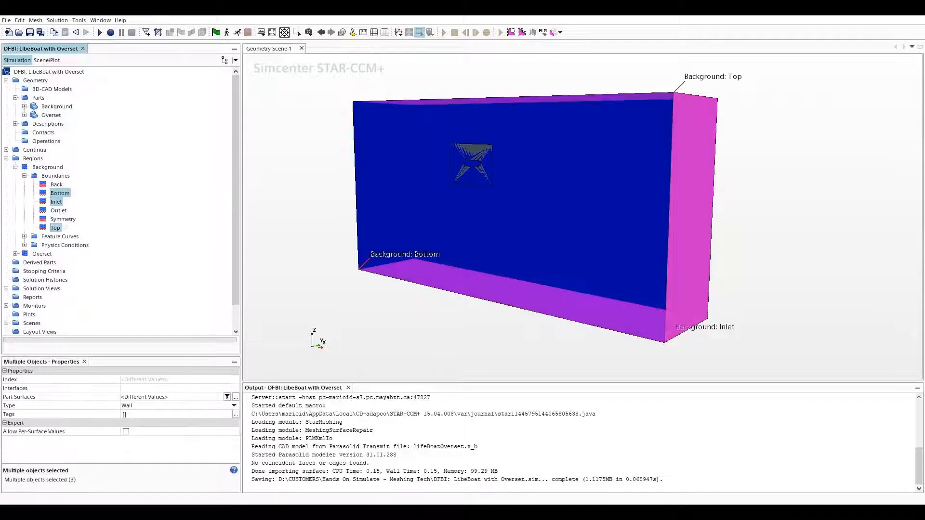
pyautogui.click(169, 406)
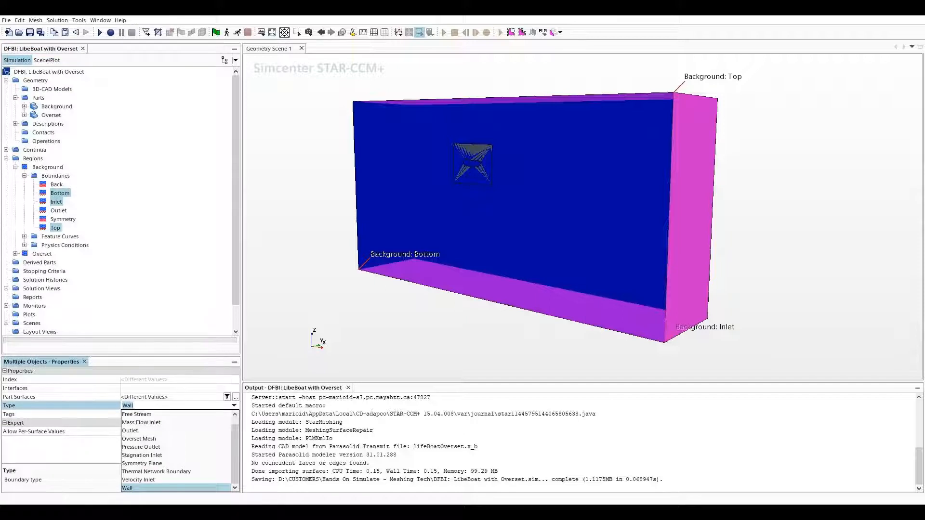
pyautogui.click(154, 480)
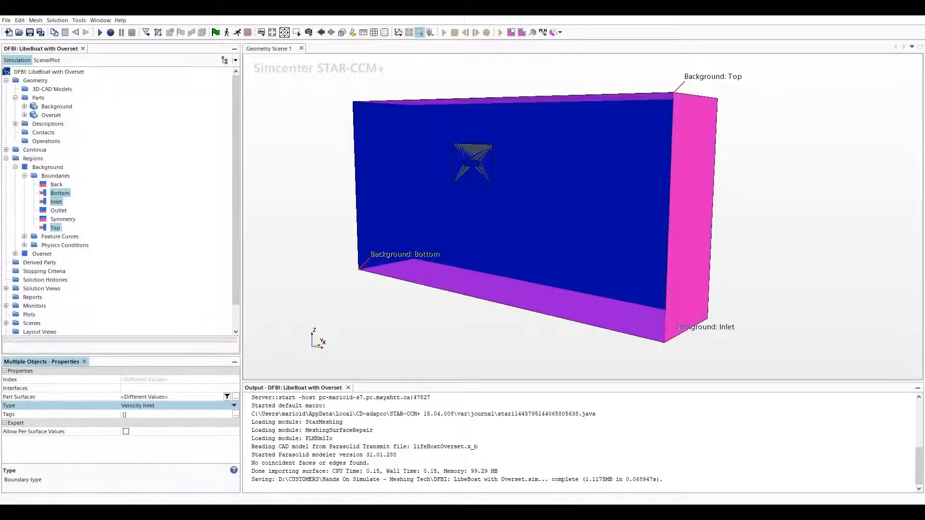
# Set the Outlet boundary of the Background region to Pressure Outlet.
pyautogui.click(59, 211)
pyautogui.click(153, 406)
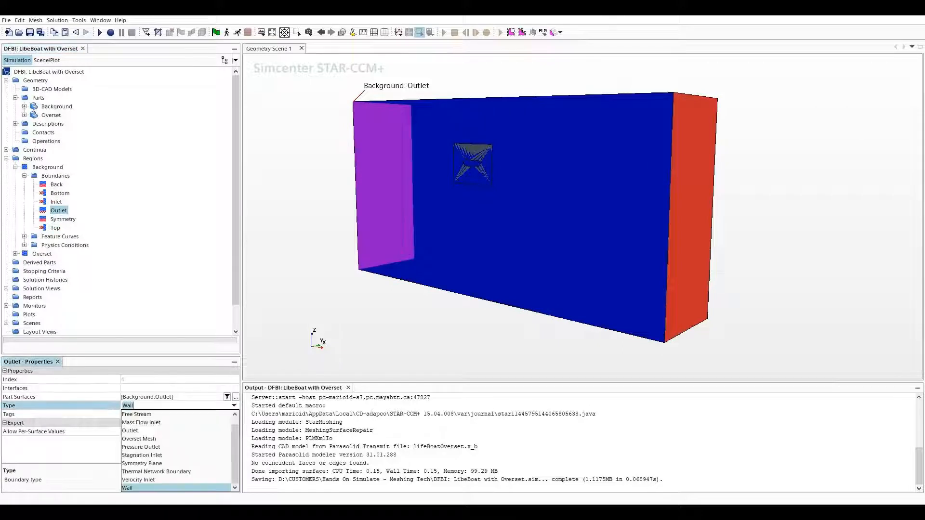
pyautogui.click(154, 447)
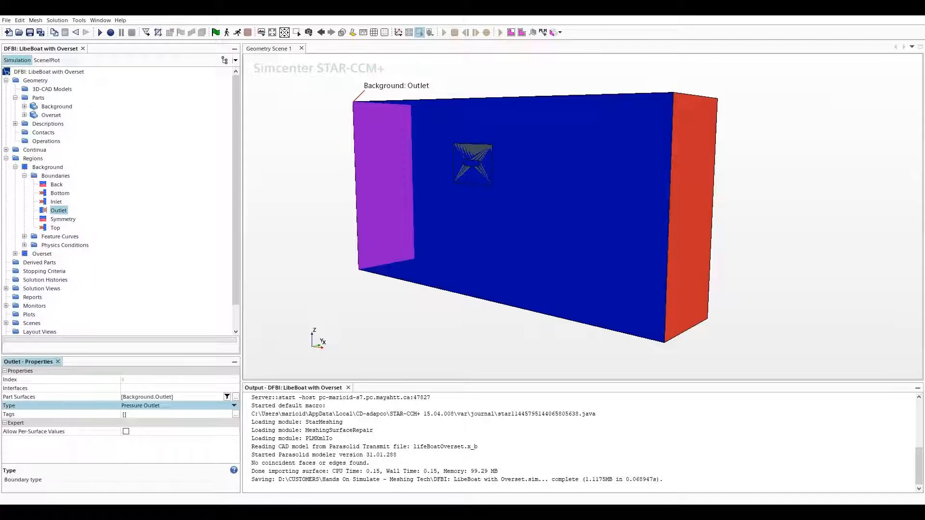
pyautogui.click(15, 167)
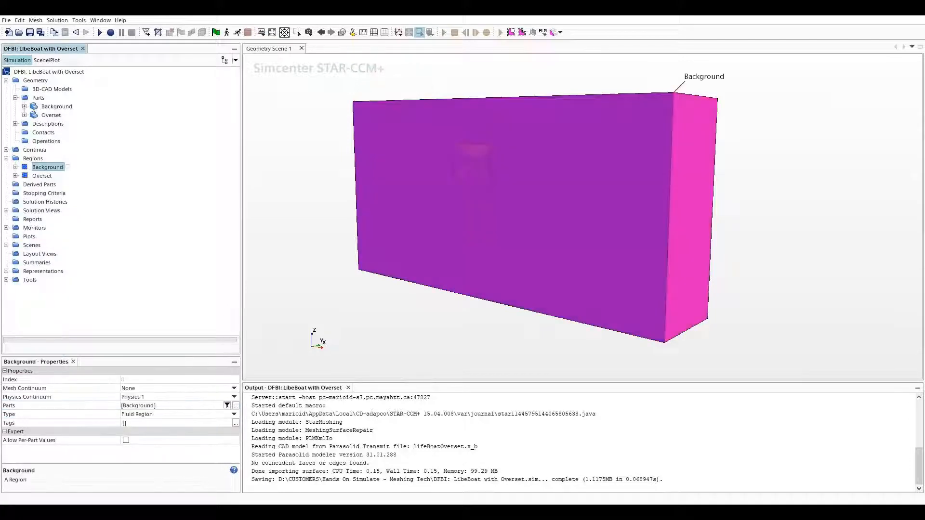
# Set the boundary named Boundaries in the Overset region to the Overset Mesh type.
pyautogui.click(42, 175)
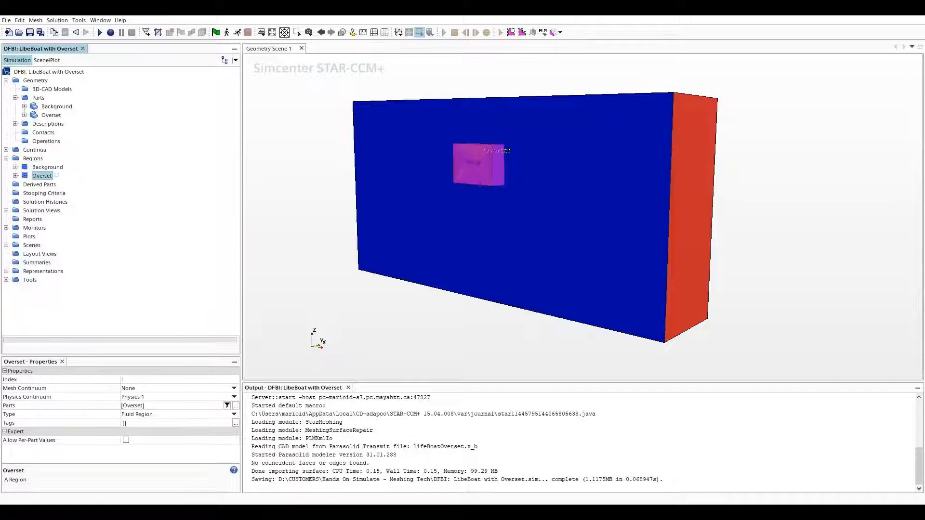
pyautogui.click(15, 176)
pyautogui.click(25, 184)
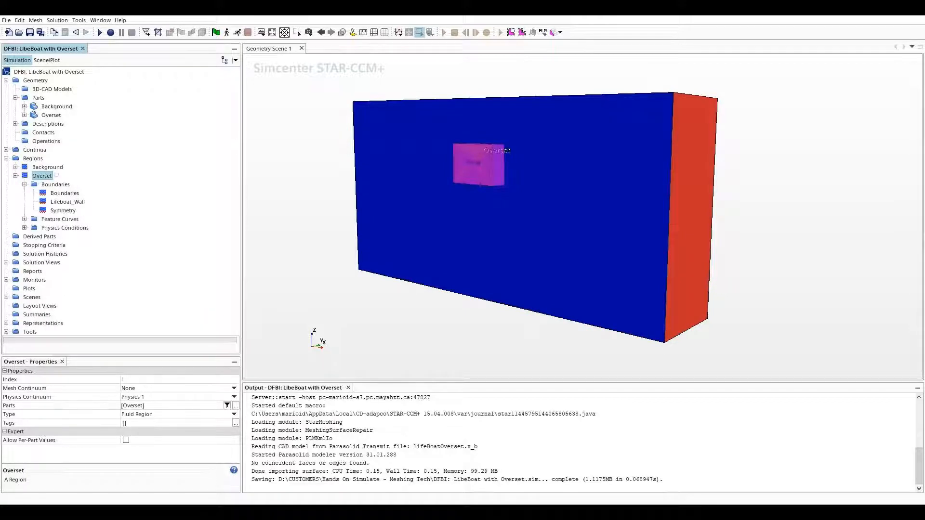
pyautogui.click(65, 193)
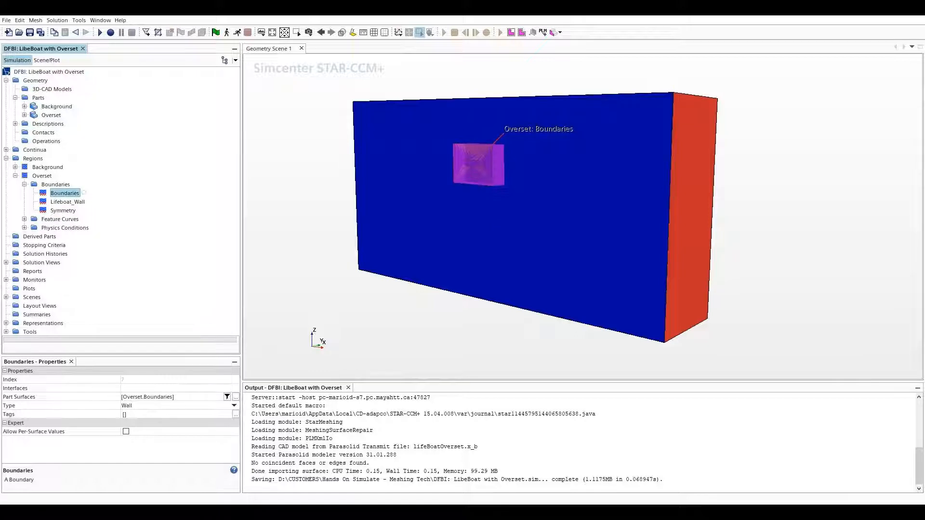
pyautogui.click(234, 406)
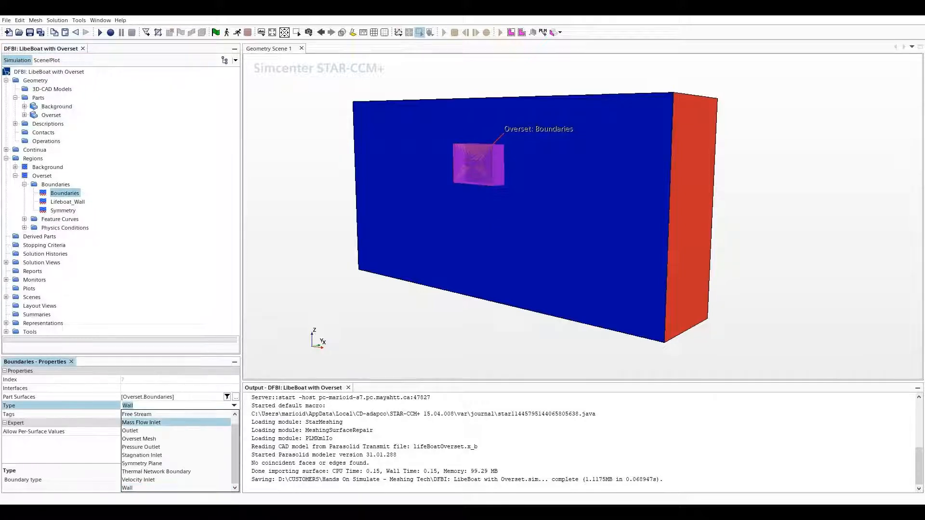
pyautogui.click(144, 439)
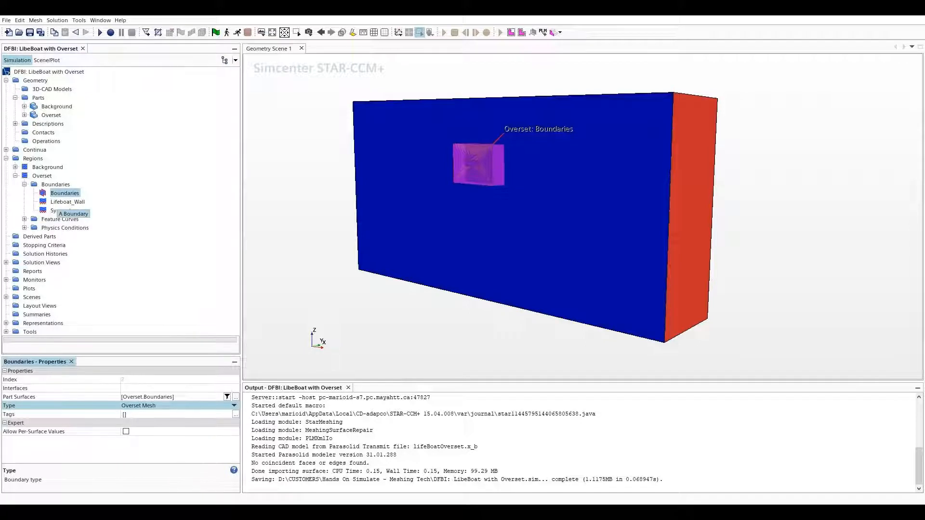
# Set the Symmetry boundary of the Overset region to Symmetry Plane.
pyautogui.click(72, 201)
pyautogui.click(63, 211)
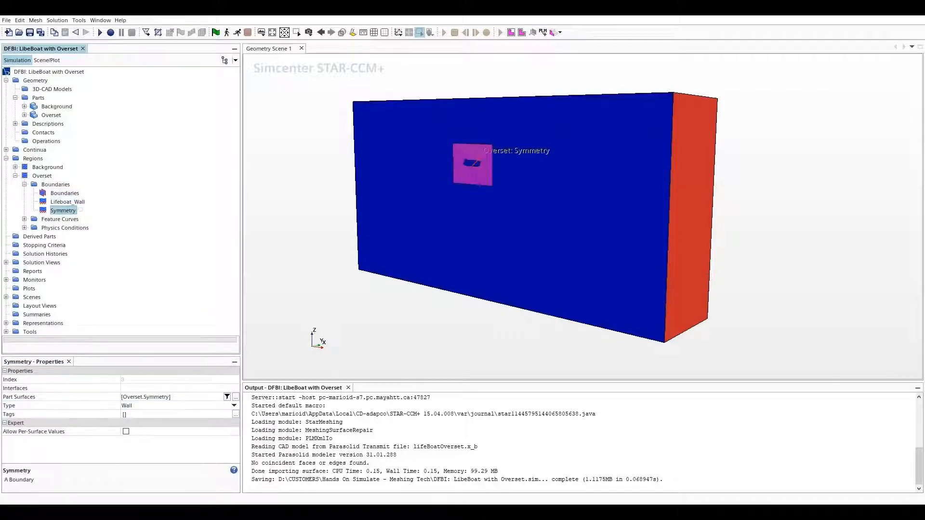
pyautogui.click(234, 405)
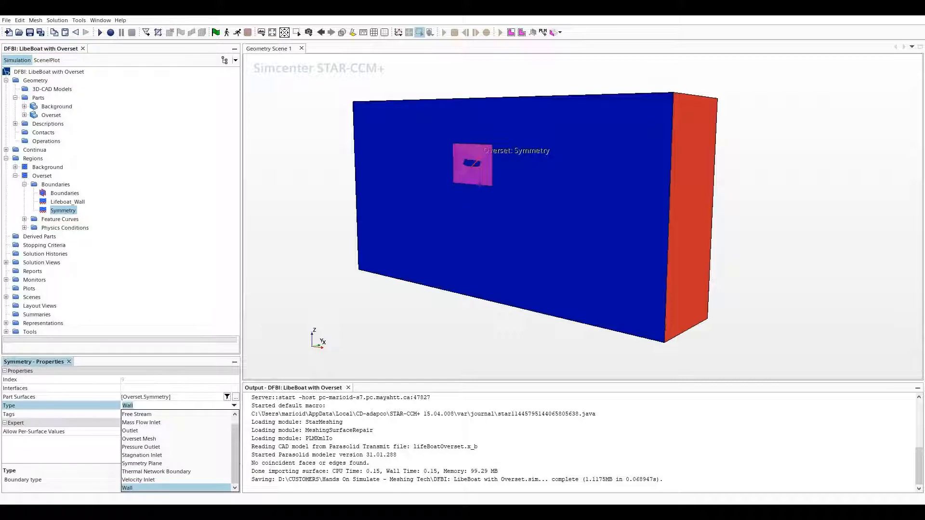
pyautogui.click(142, 464)
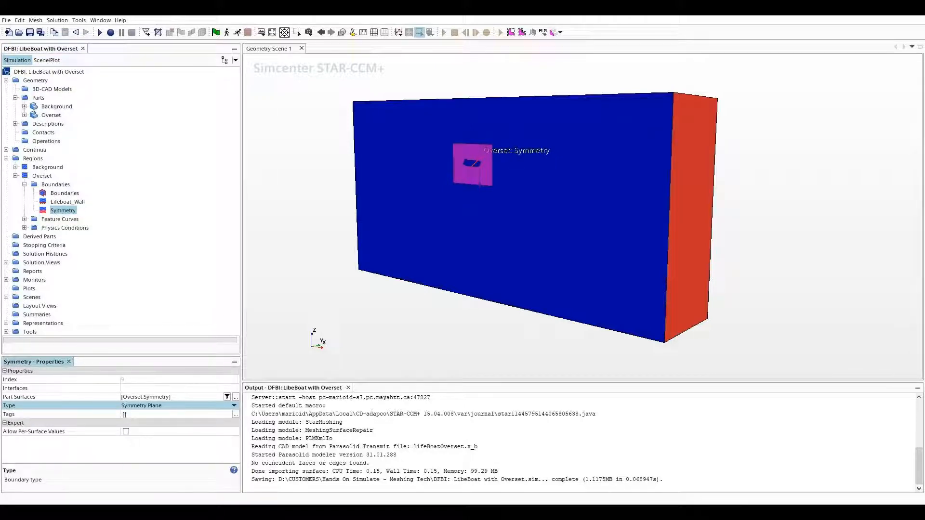
pyautogui.click(15, 175)
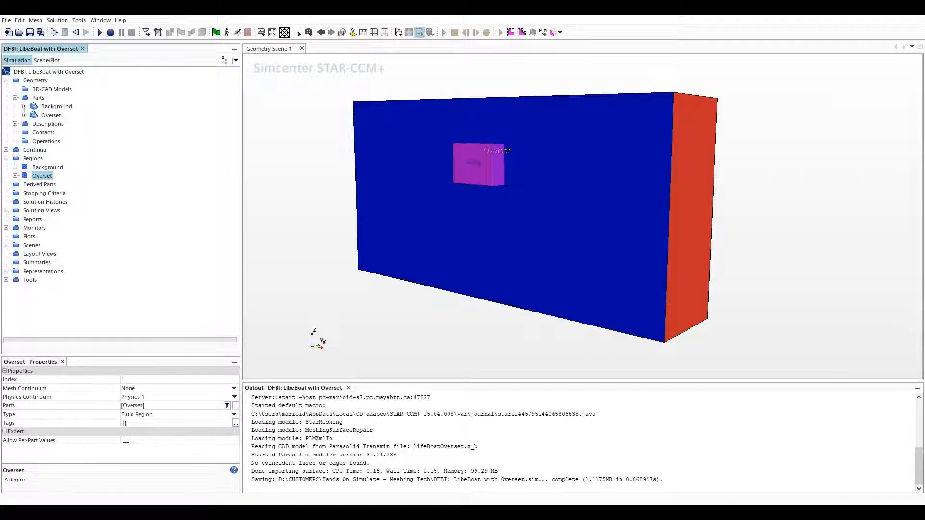
# Create an additional physics continuum under Continua.
pyautogui.click(6, 149)
pyautogui.rightClick(30, 150)
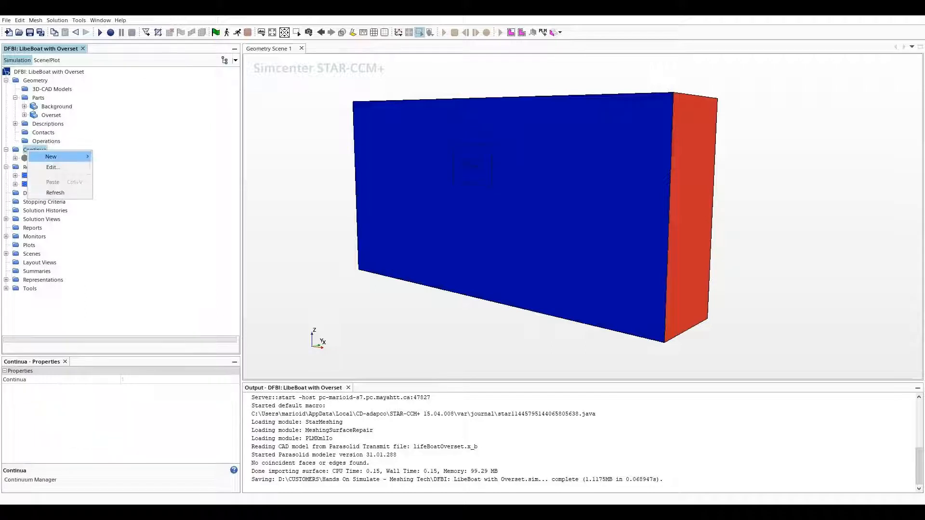
pyautogui.moveTo(62, 157)
pyautogui.click(133, 167)
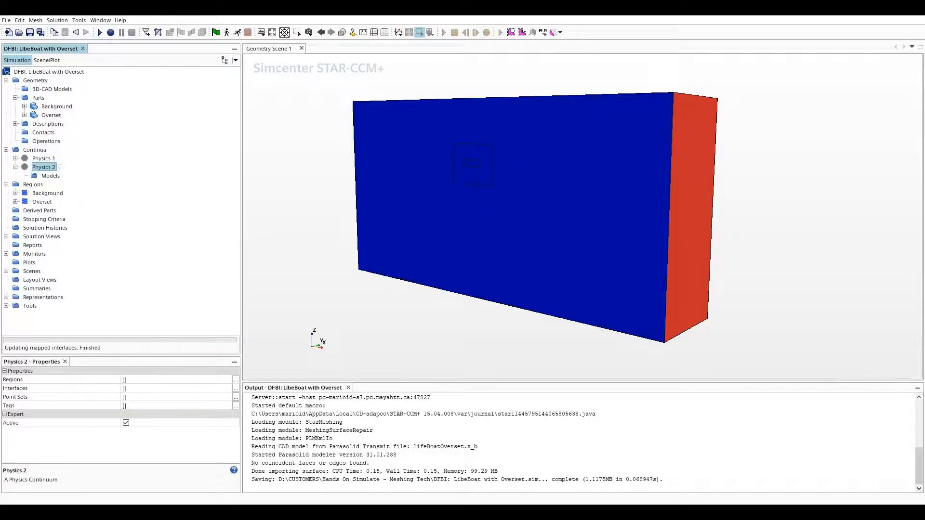
# Rename the Physics 2 continuum as DFBI:LifeBoat.
pyautogui.rightClick(50, 167)
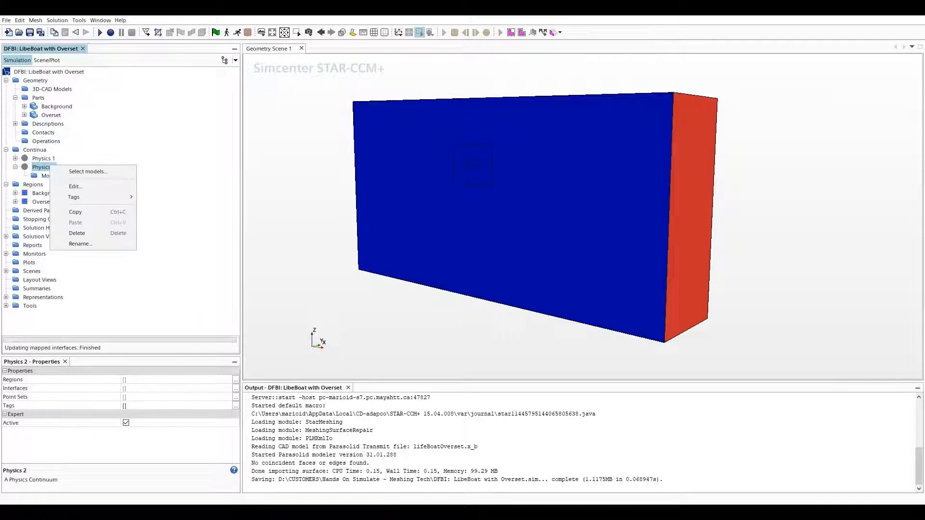
pyautogui.moveTo(96, 197)
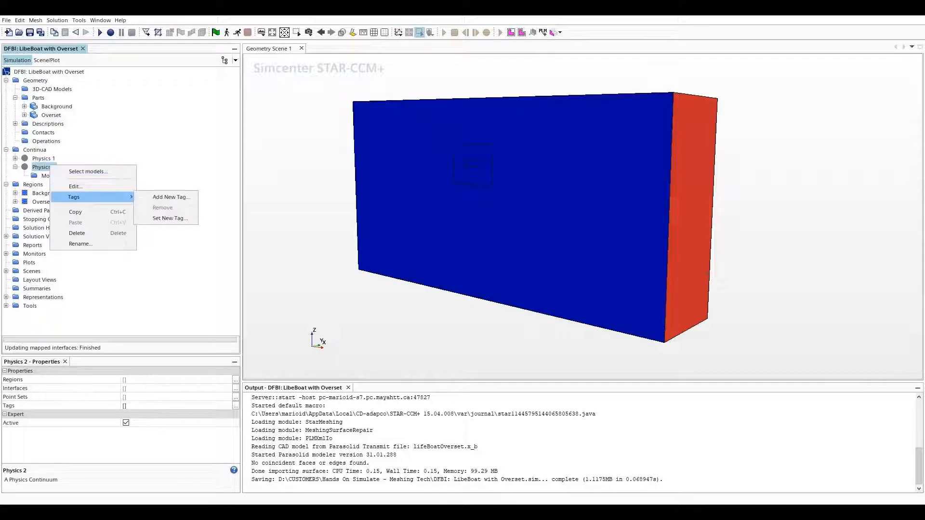
pyautogui.click(80, 244)
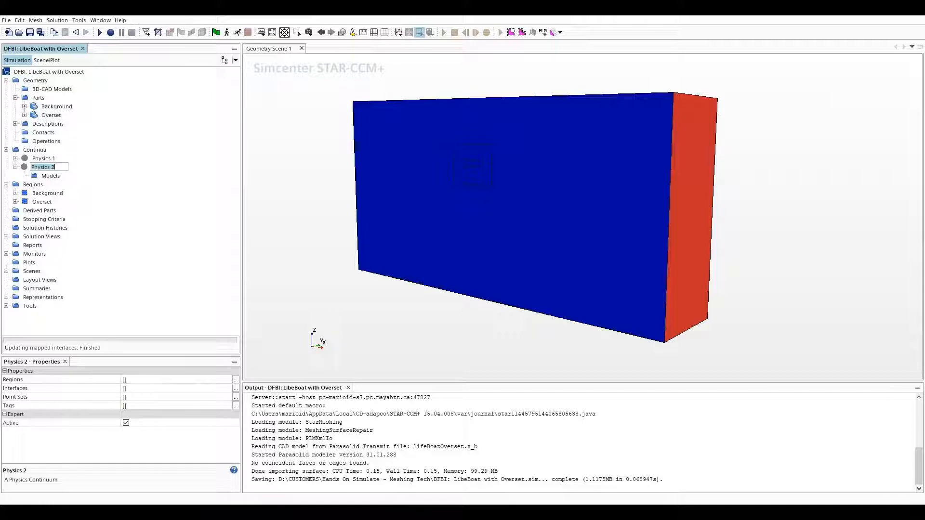
pyautogui.write('DFBI')
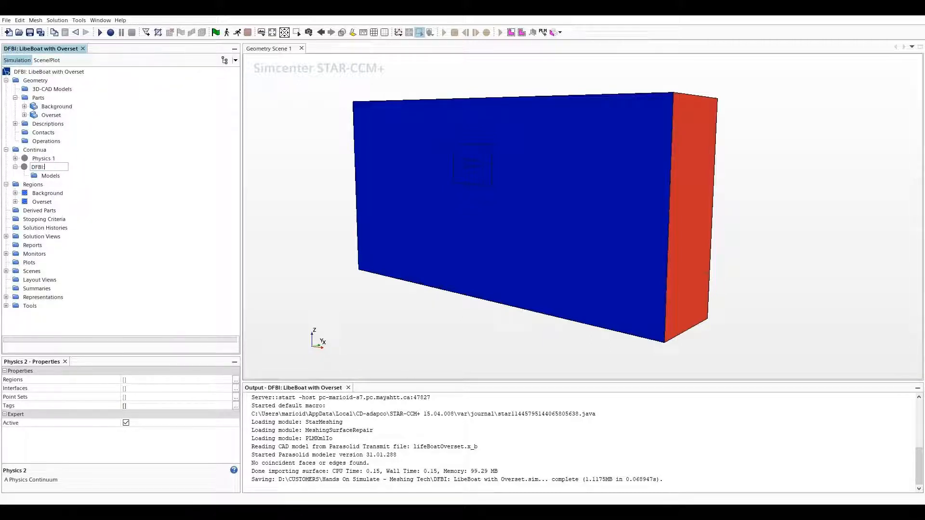
pyautogui.write(':LifeBoat')
pyautogui.press('Return')
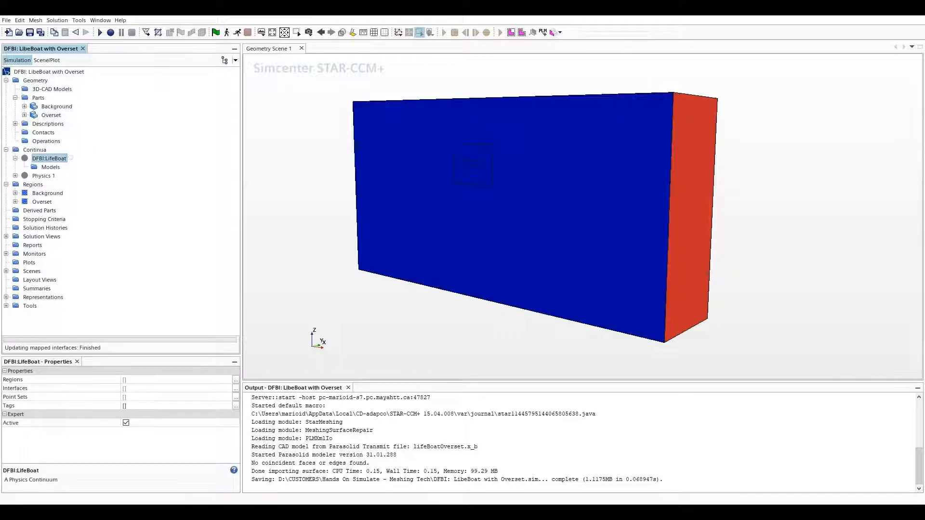
# Enable the Multiphase, Volume of Fluid (VOF), Implicit Unsteady and Laminar models for the DFBI:LifeBoat continuum.
pyautogui.rightClick(50, 167)
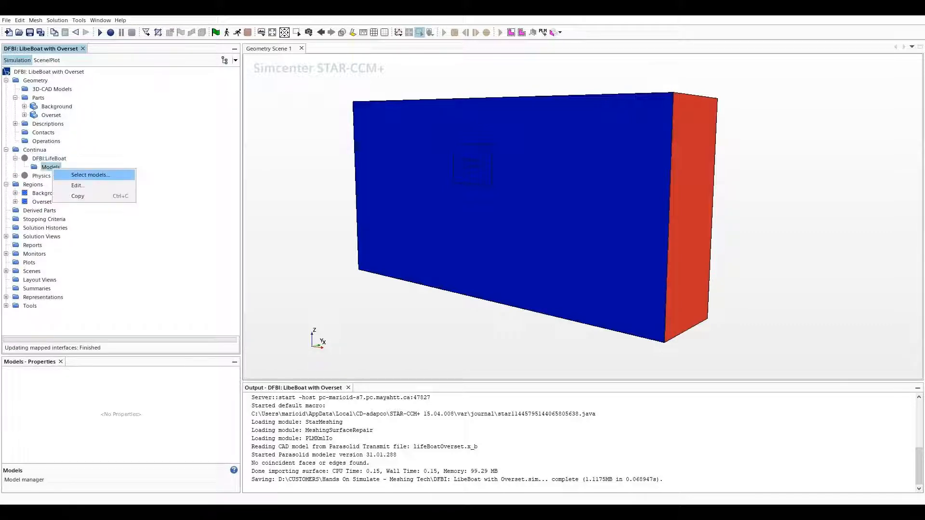
pyautogui.click(91, 175)
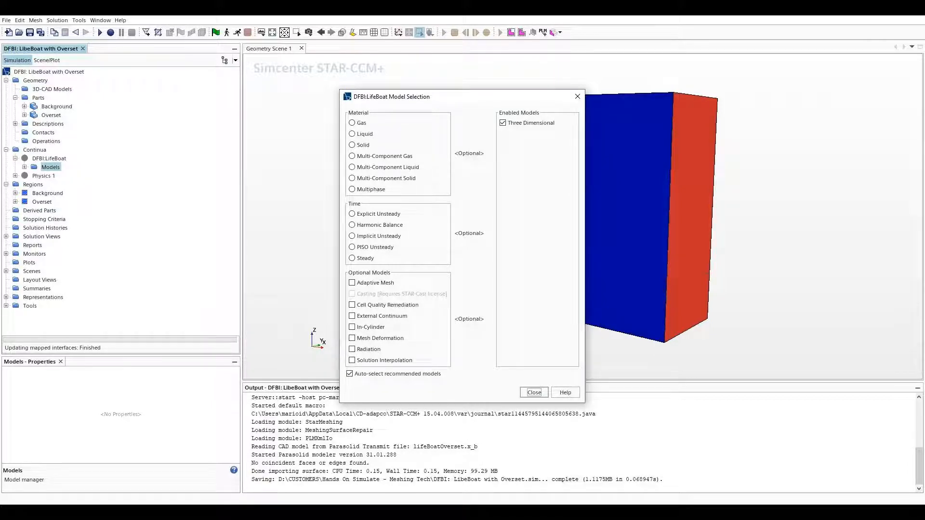
pyautogui.click(352, 189)
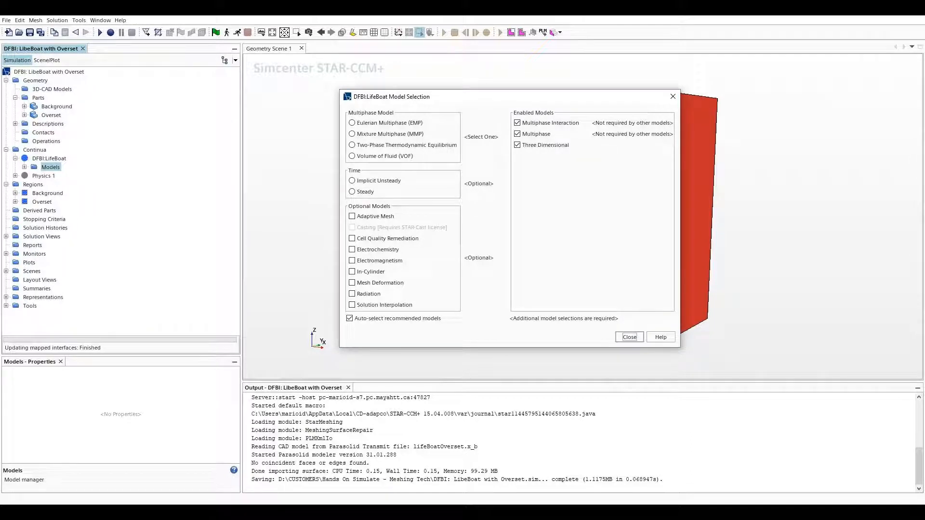
pyautogui.click(353, 156)
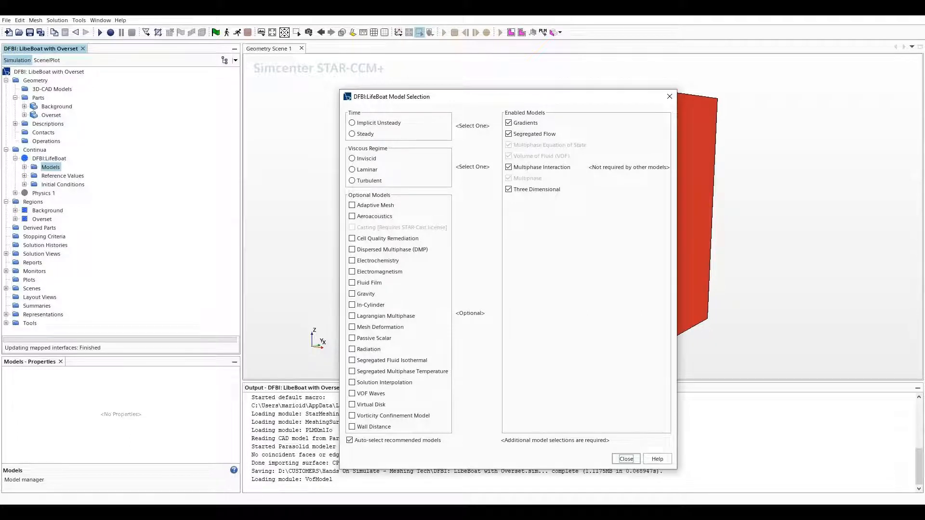
pyautogui.click(352, 123)
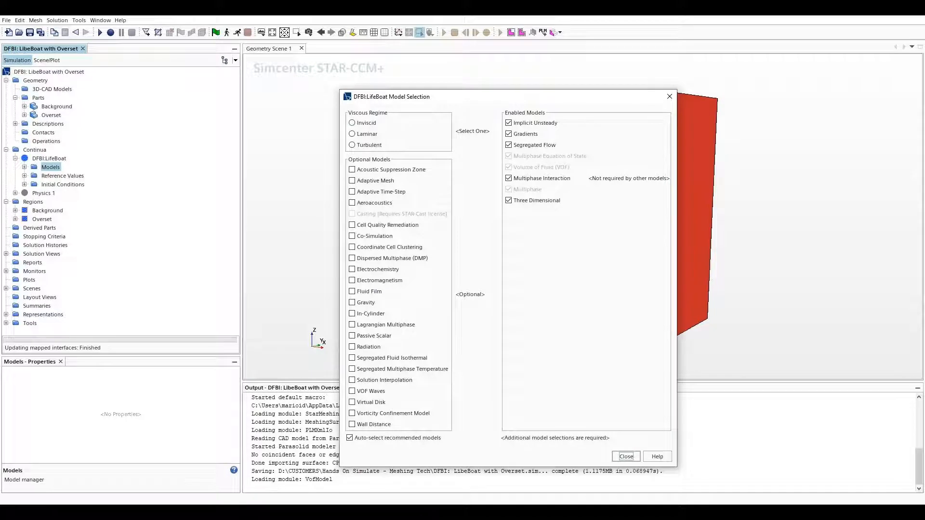
pyautogui.click(352, 134)
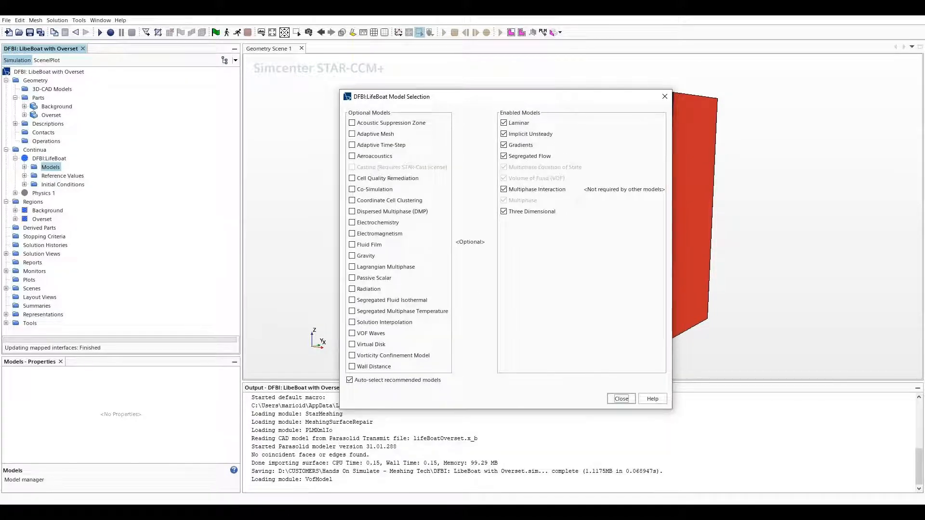
# Add the optional Gravity and VOF Waves models to the DFBI:LifeBoat continuum, finish the model selection and expand its model list.
pyautogui.click(352, 256)
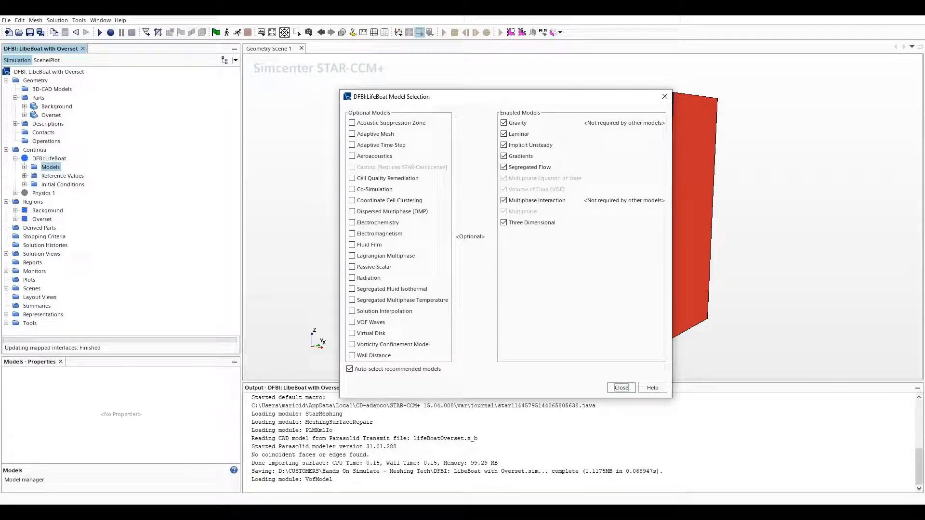
pyautogui.click(352, 323)
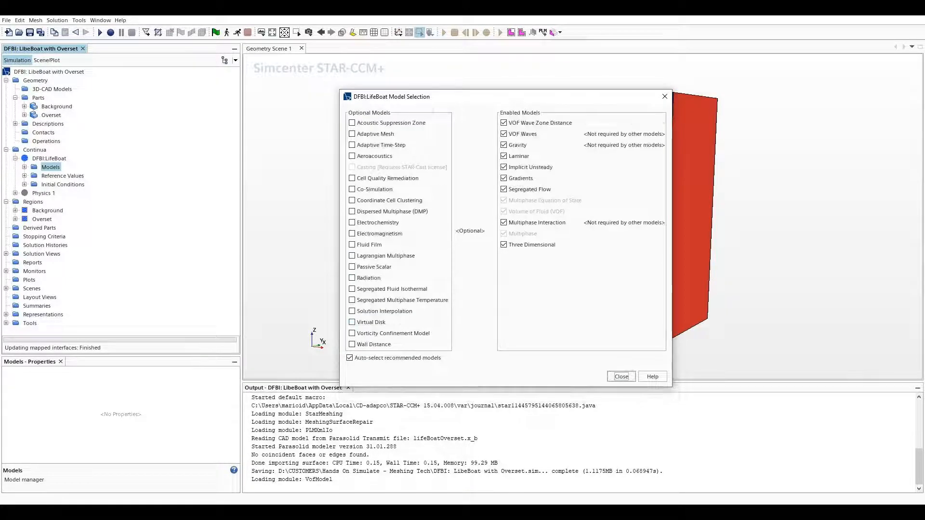
pyautogui.click(622, 376)
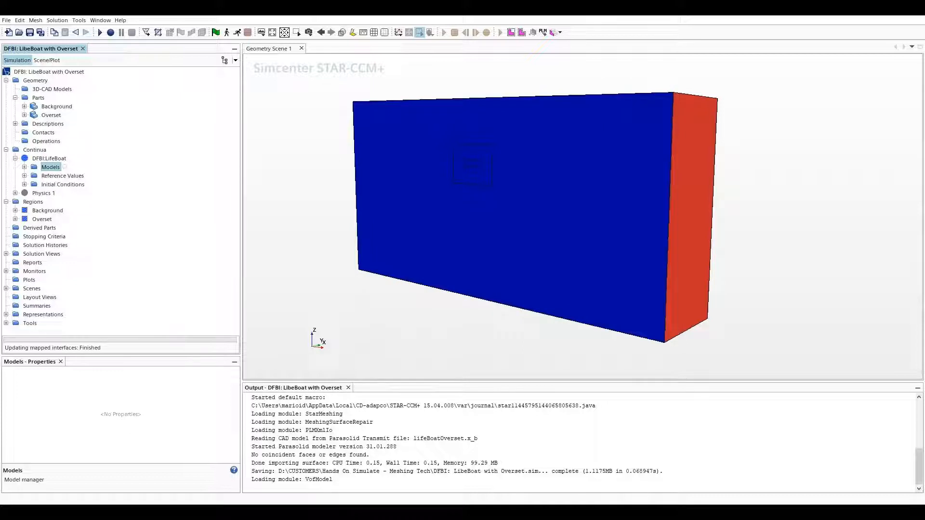
pyautogui.click(25, 167)
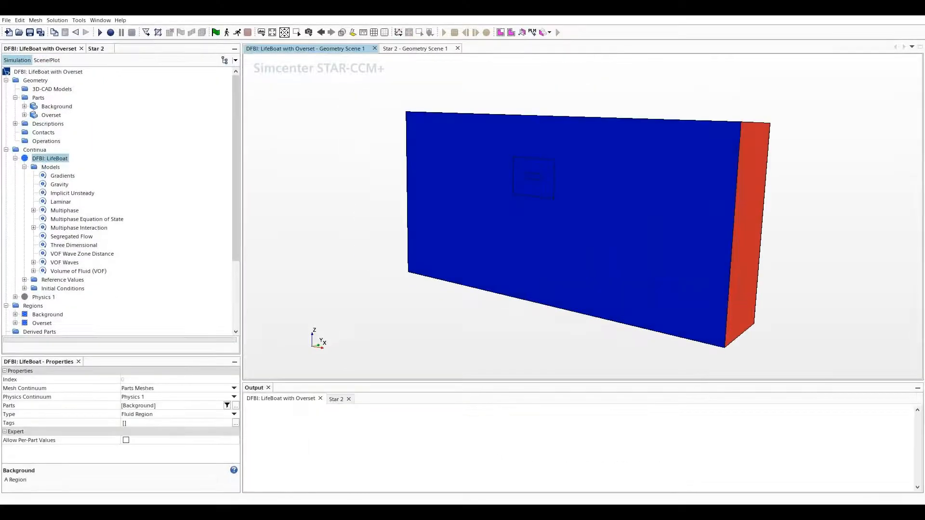
# Collapse the Continua branch, select the Background and Overset regions together and bring up their available commands.
pyautogui.doubleClick(50, 159)
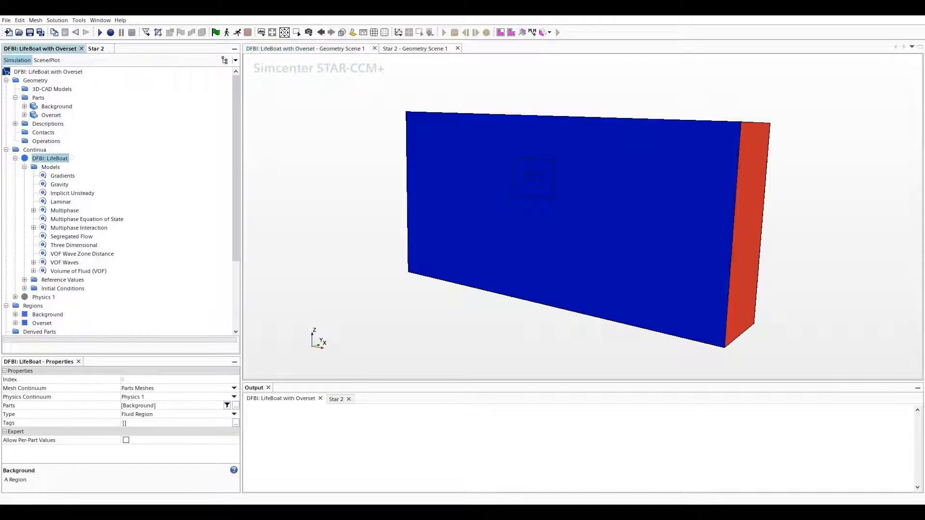
pyautogui.press('Left')
pyautogui.press('Left')
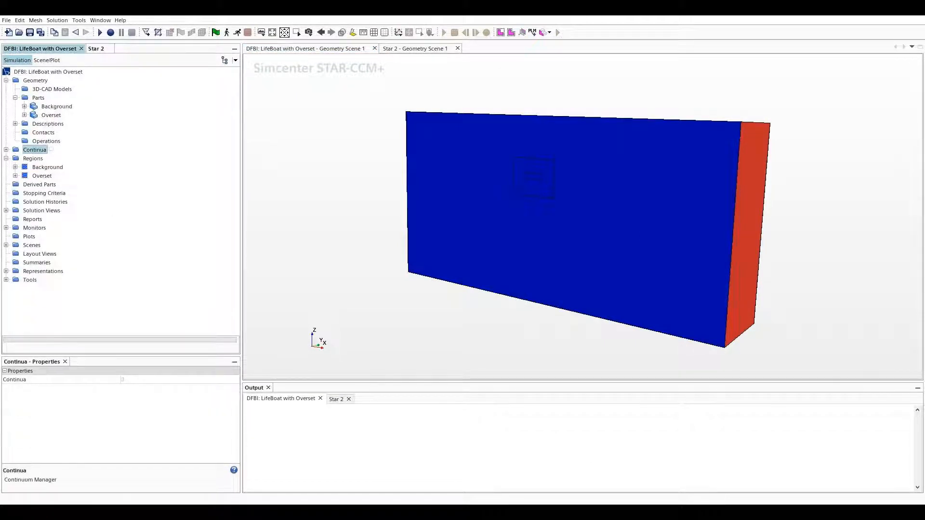
pyautogui.press('Down')
pyautogui.press('Down')
pyautogui.hotkey('shift', 'Down')
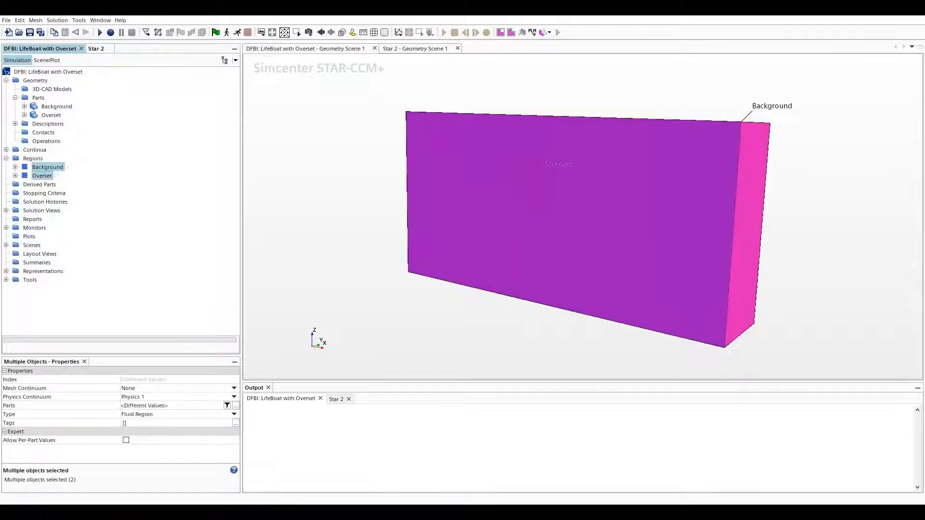
pyautogui.rightClick(44, 176)
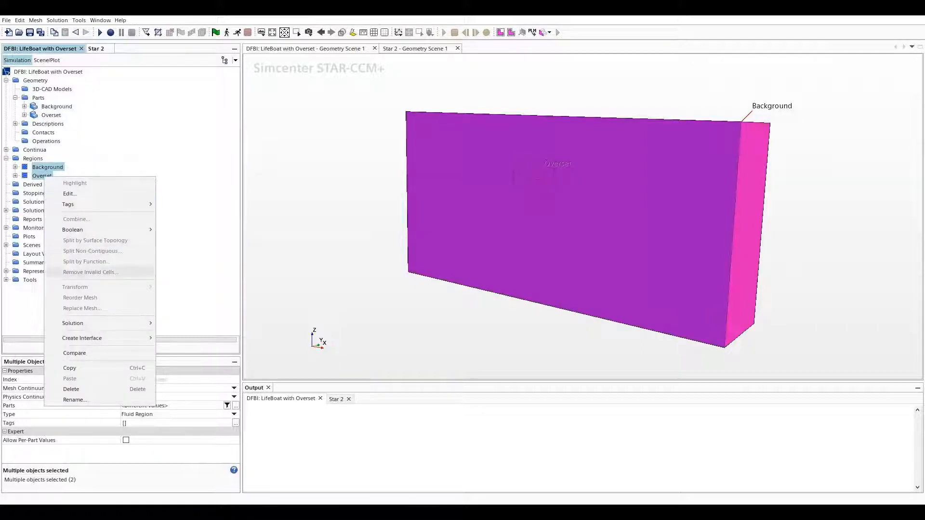
# Create an Overset Mesh interface between the selected Background and Overset regions.
pyautogui.moveTo(100, 338)
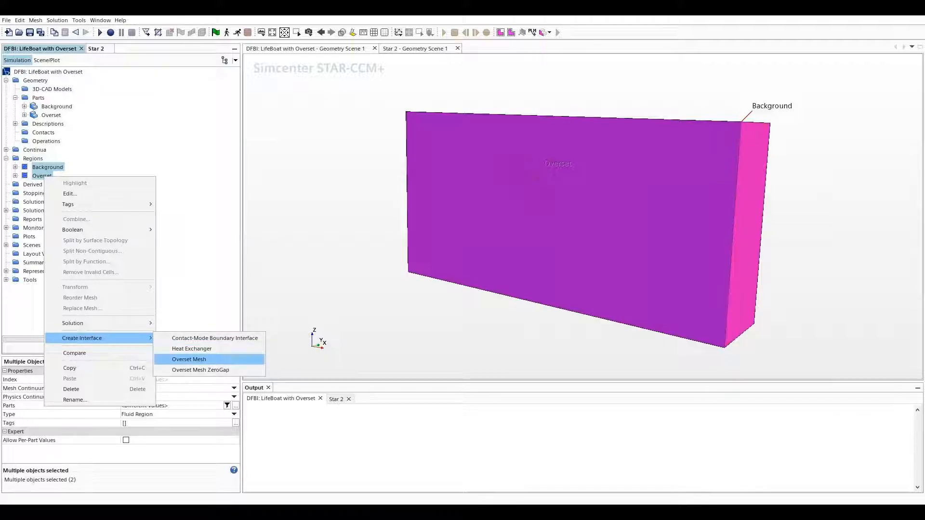
pyautogui.press('Return')
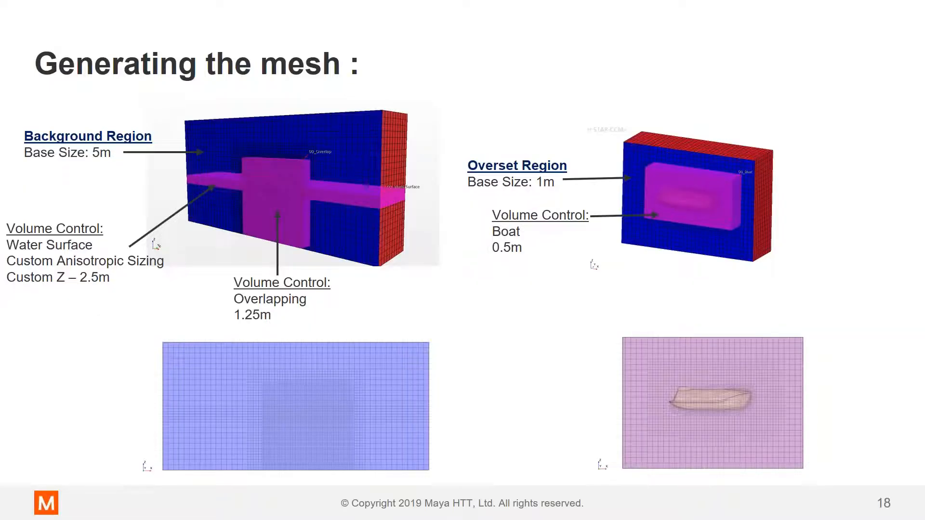
pyautogui.press('Right')
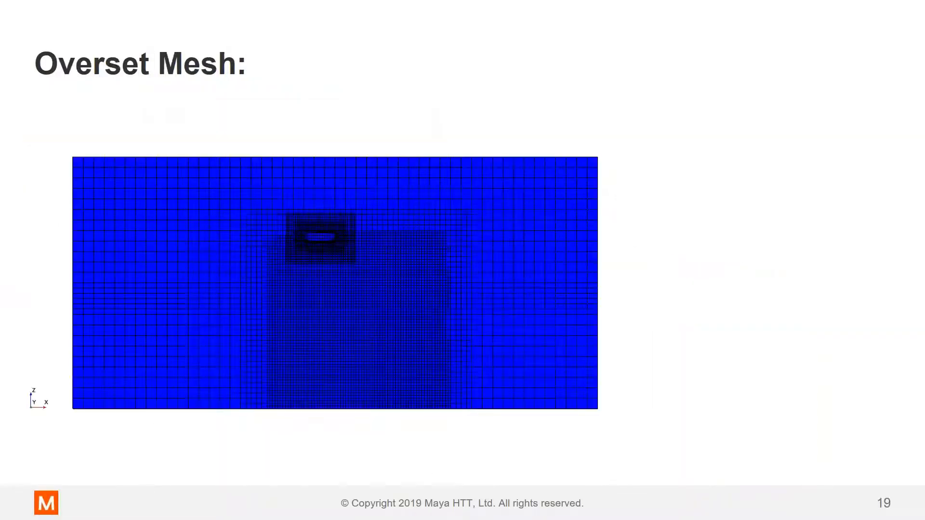
pyautogui.press('Left')
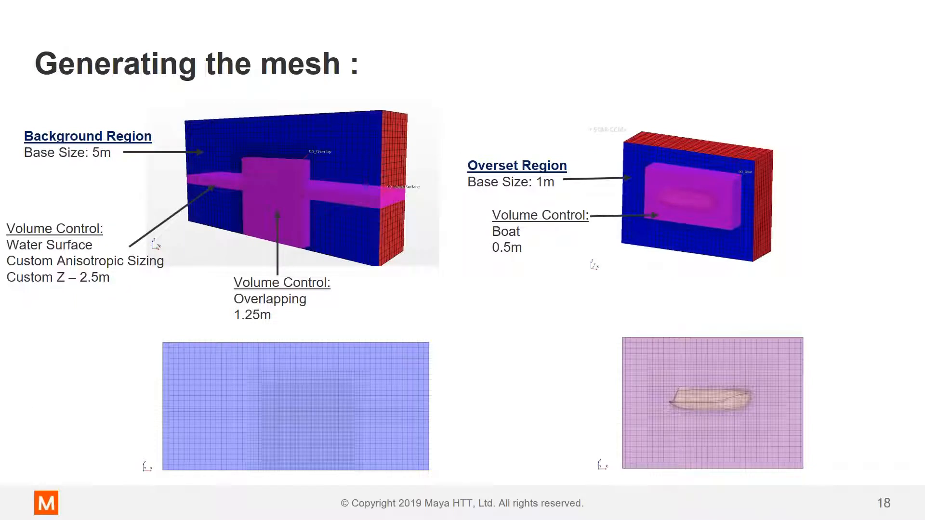
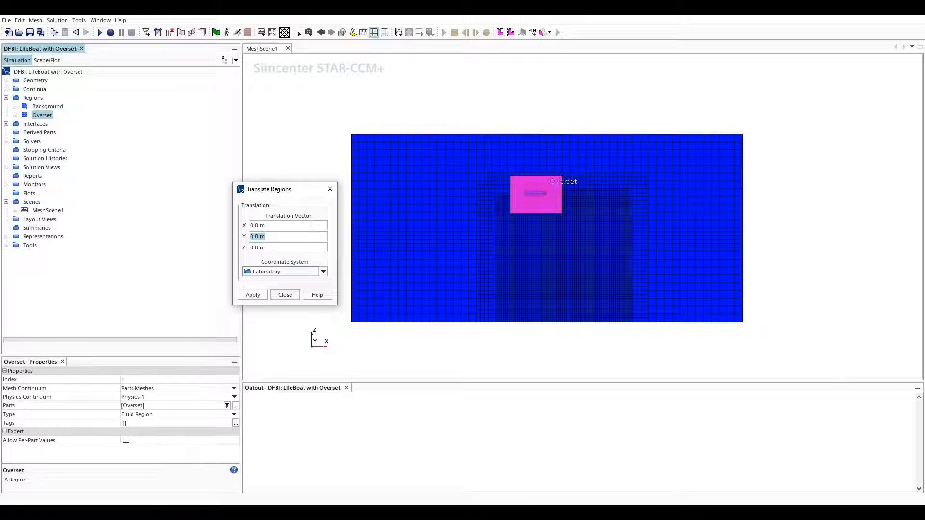
# Translate the Overset region by -26 m along Z in the Laboratory coordinate system.
pyautogui.press('Tab')
pyautogui.write('-26m')
pyautogui.click(253, 294)
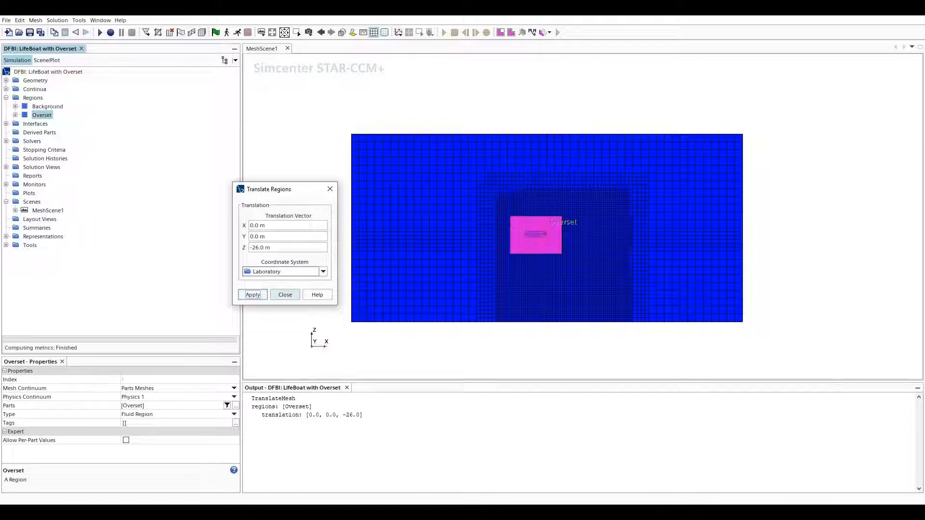
pyautogui.click(286, 294)
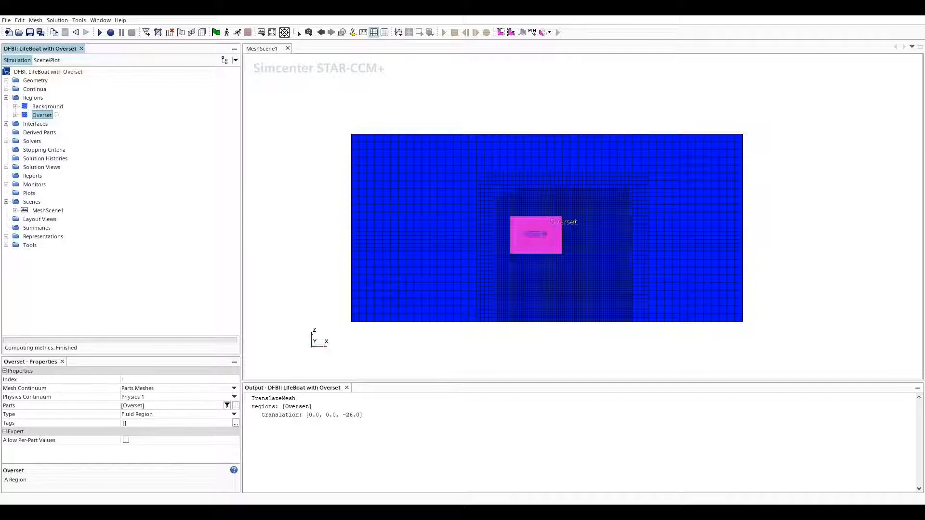
# Create a local Cartesian coordinate system under Laboratory with its origin at X -8.22 m, Y 0 m, Z -24.329 m.
pyautogui.click(6, 245)
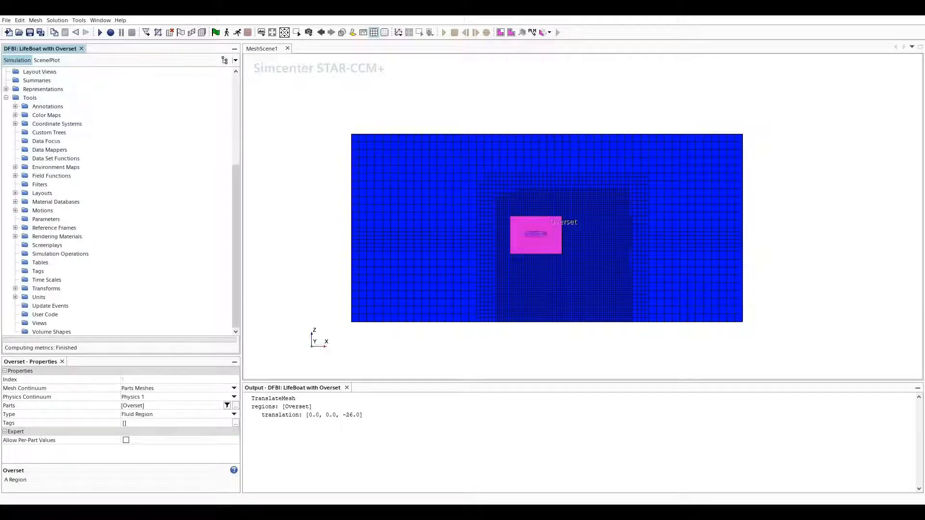
pyautogui.click(15, 124)
pyautogui.click(24, 133)
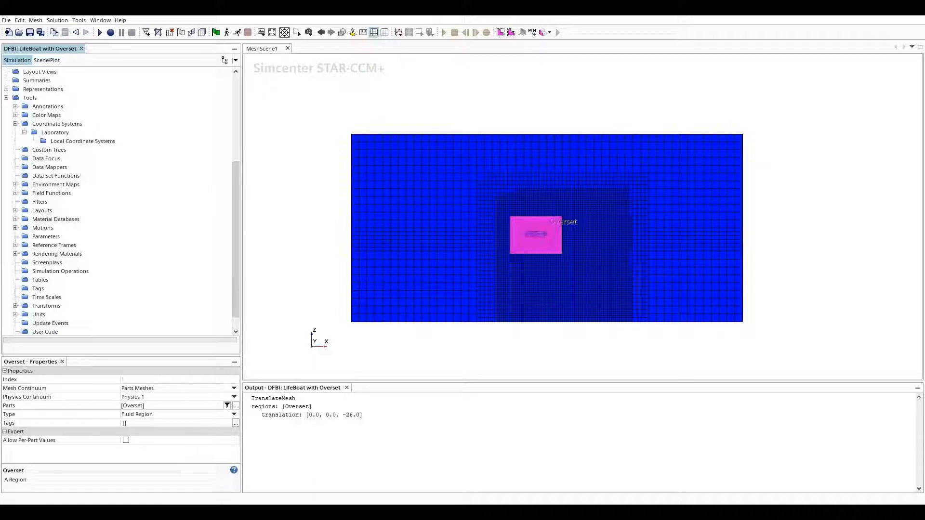
pyautogui.rightClick(72, 140)
pyautogui.moveTo(111, 148)
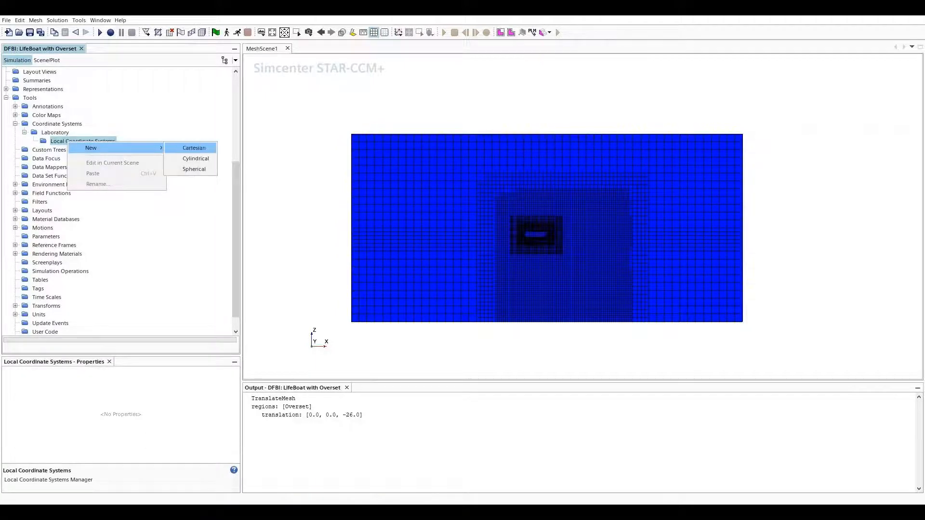
pyautogui.click(194, 148)
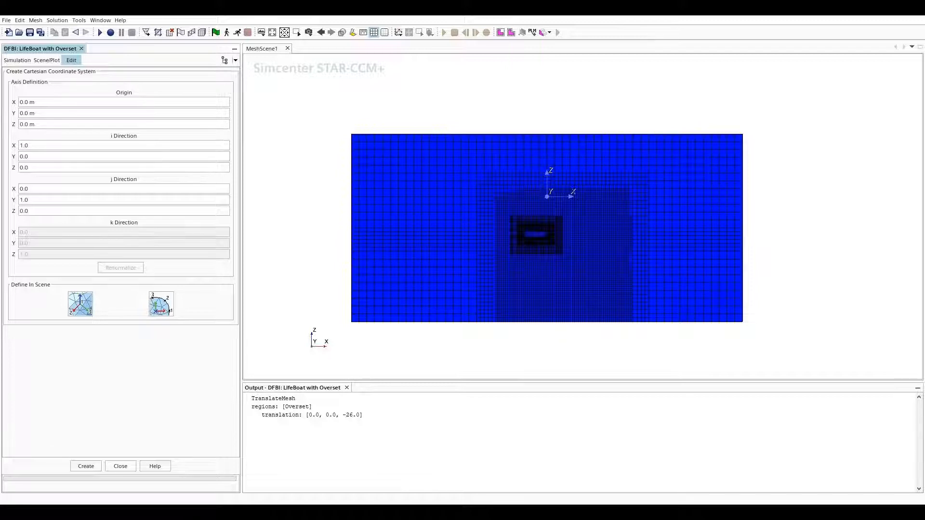
pyautogui.click(34, 103)
pyautogui.write('-8.22')
pyautogui.press('Tab')
pyautogui.press('Tab')
pyautogui.write('-2')
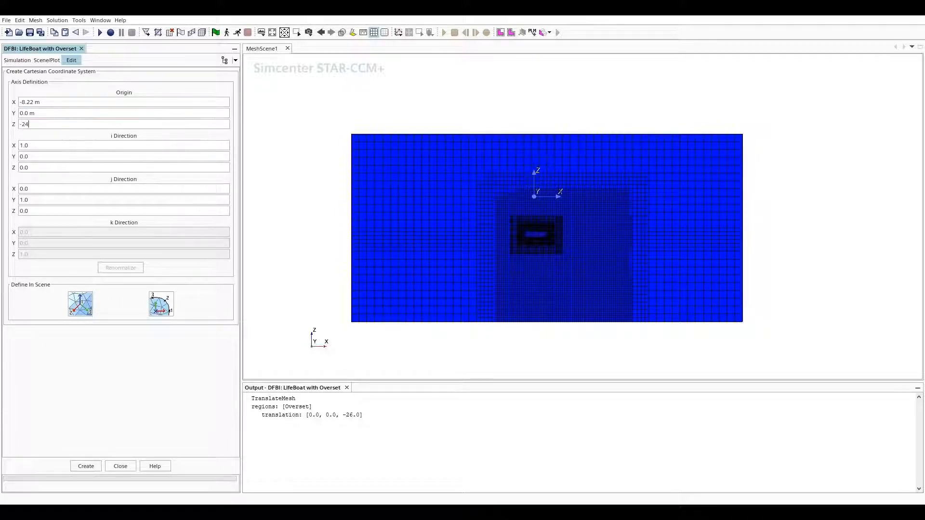
pyautogui.write('4.32')
pyautogui.click(85, 466)
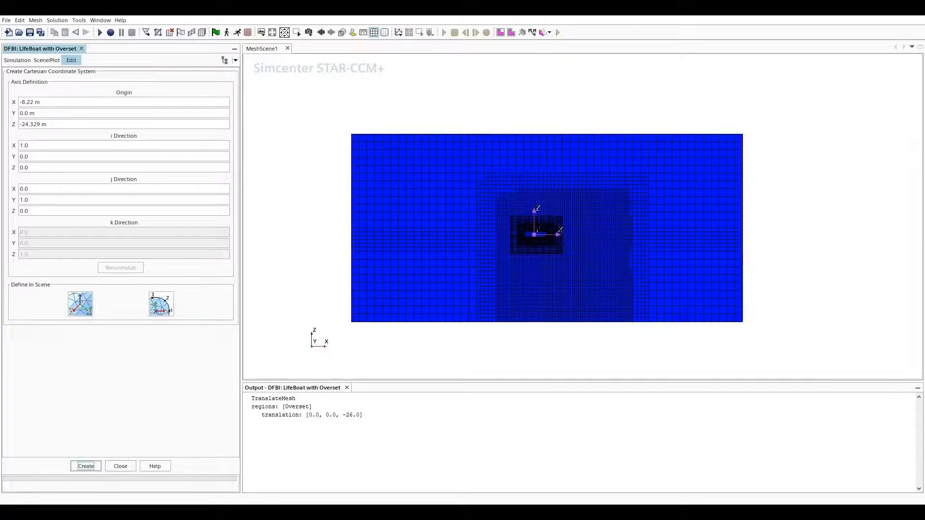
pyautogui.scroll(10, 543, 230)
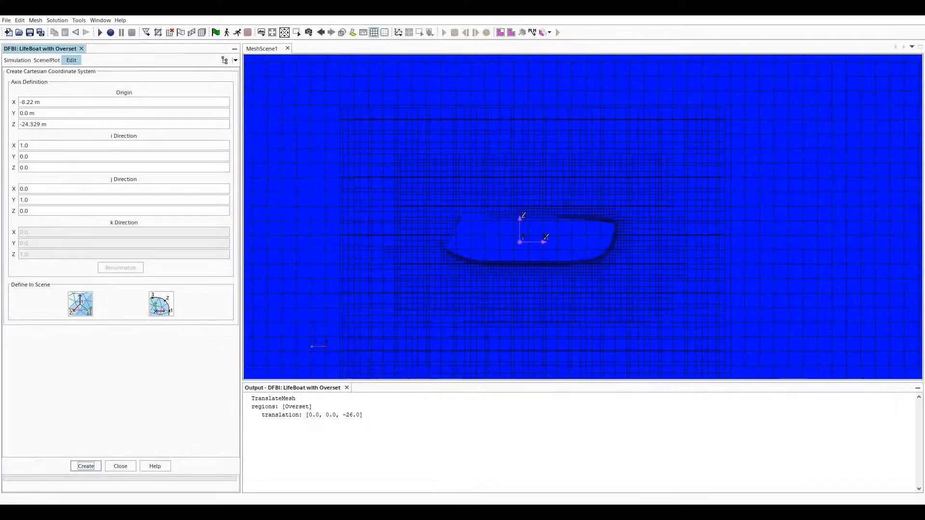
pyautogui.scroll(-10, 530, 239)
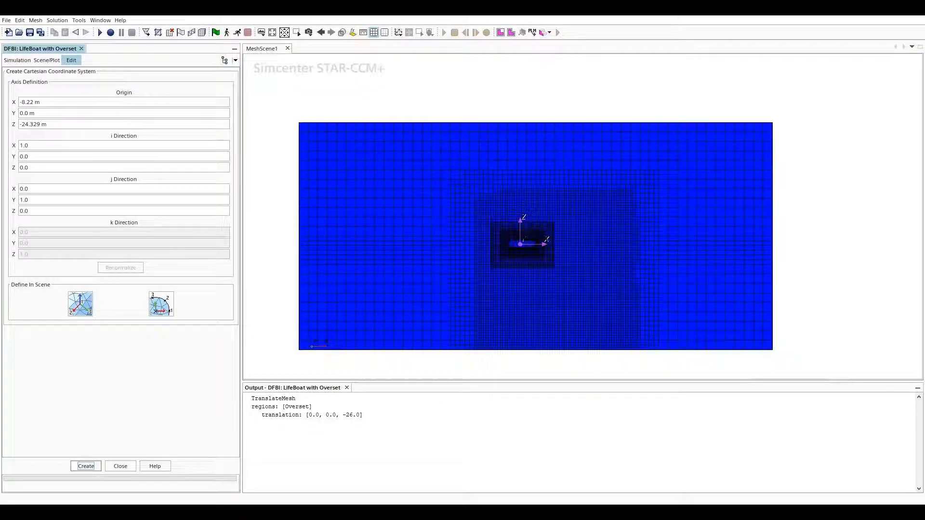
pyautogui.click(120, 466)
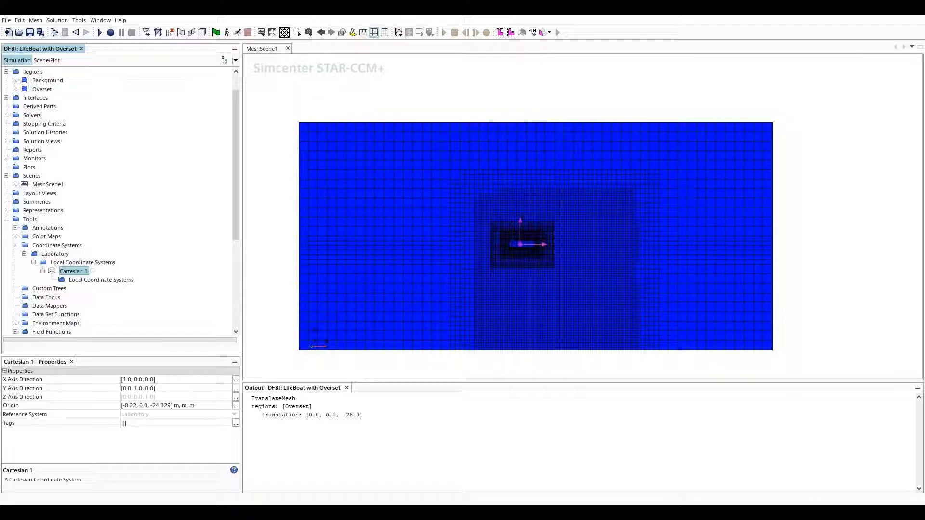
# Rename the new Cartesian coordinate system as BoatRotation and collapse the Tools branch.
pyautogui.rightClick(70, 271)
pyautogui.click(101, 344)
pyautogui.write('BoatRotation')
pyautogui.press('Return')
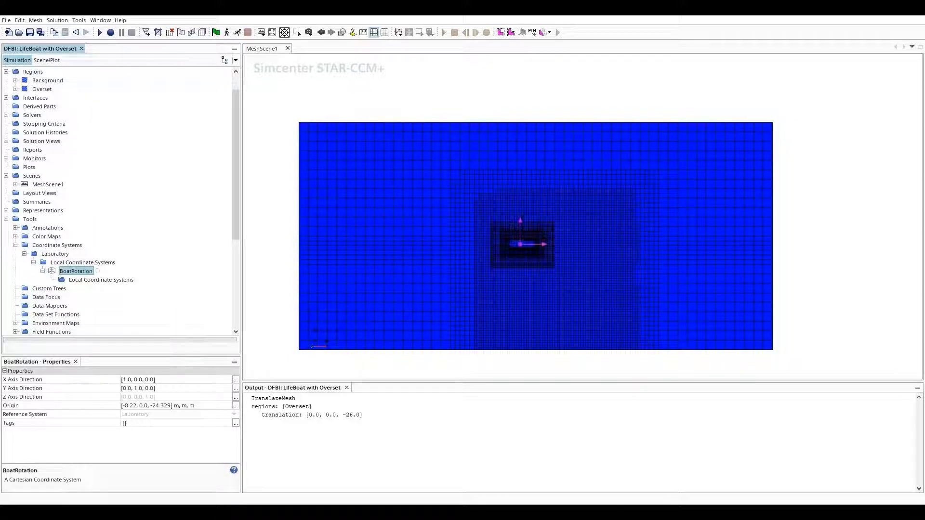
pyautogui.click(16, 245)
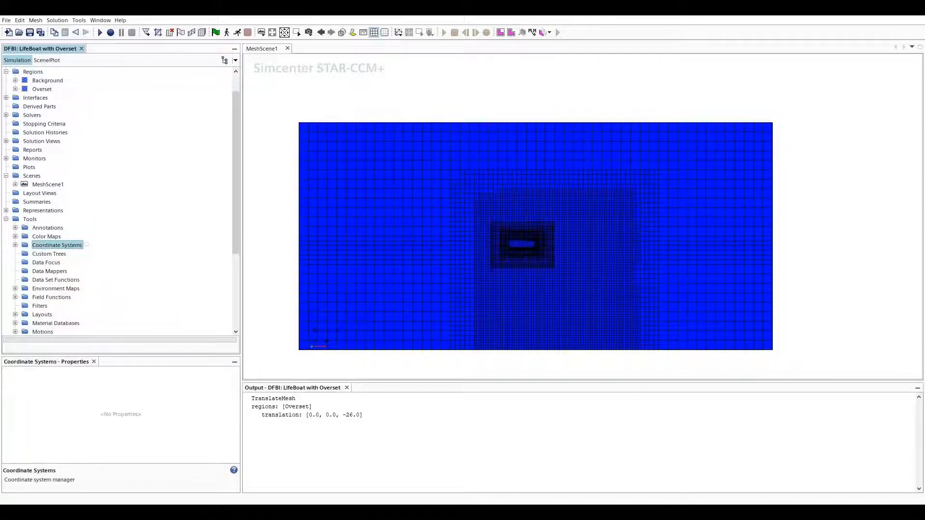
pyautogui.click(6, 219)
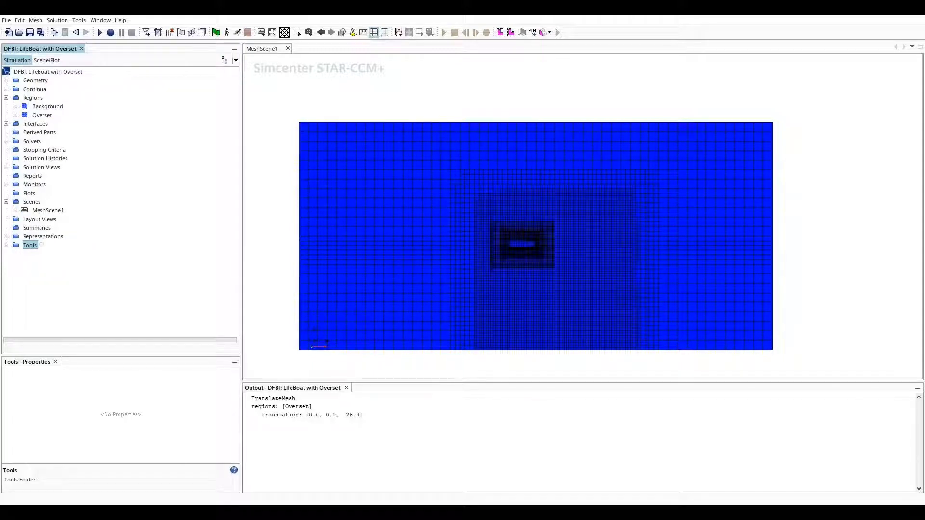
# Start a rotation of the Overset region and set its angle to 35 deg.
pyautogui.click(42, 114)
pyautogui.rightClick(41, 114)
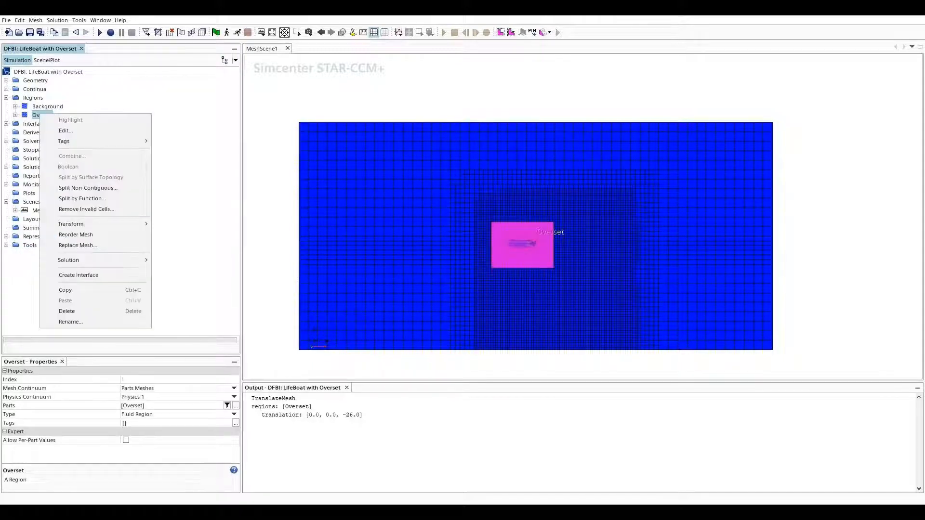
pyautogui.moveTo(71, 224)
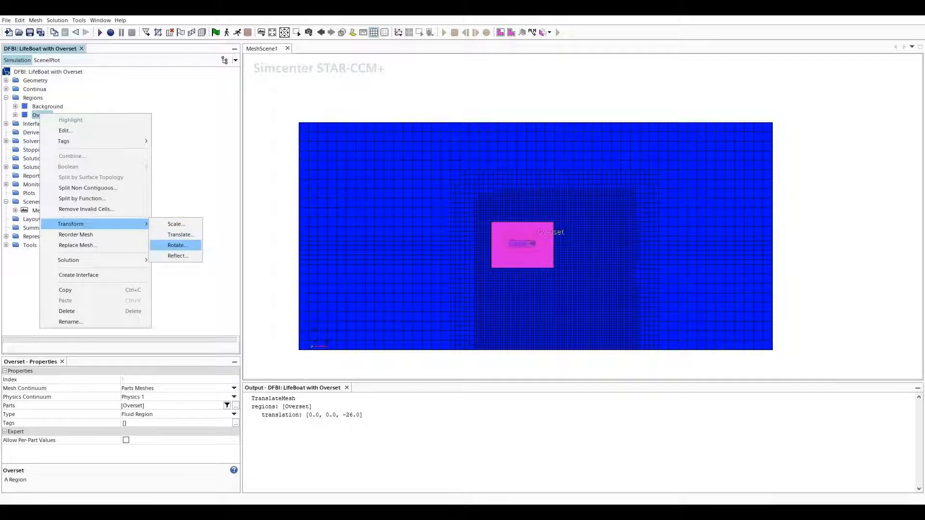
pyautogui.click(177, 245)
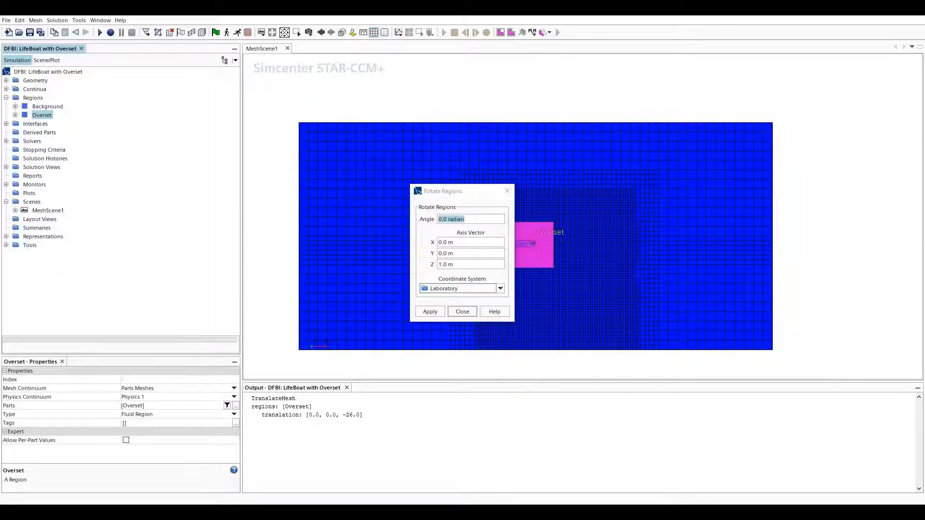
pyautogui.click(464, 220)
pyautogui.moveTo(449, 220); pyautogui.dragTo(438, 219)
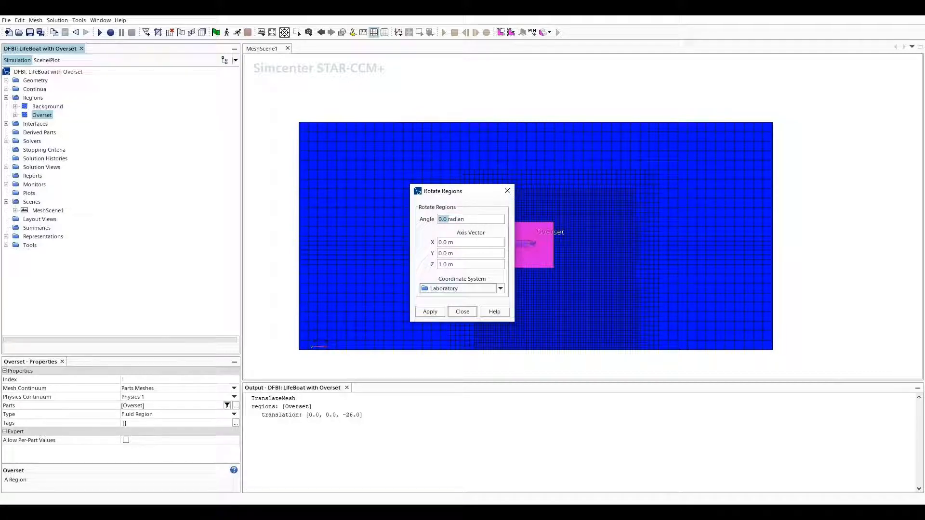
pyautogui.write('35')
pyautogui.press('Tab')
pyautogui.press('Tab')
pyautogui.press('Tab')
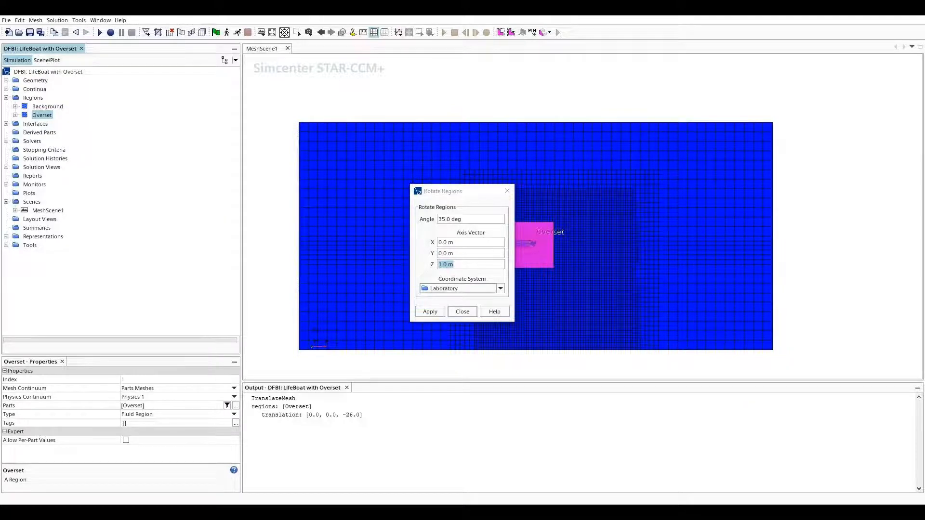
# Set the rotation axis vector's Y component to 1 m and choose BoatRotation as the coordinate system.
pyautogui.click(471, 254)
pyautogui.write('`')
pyautogui.press('BackSpace')
pyautogui.write('1')
pyautogui.press('Tab')
pyautogui.write('0')
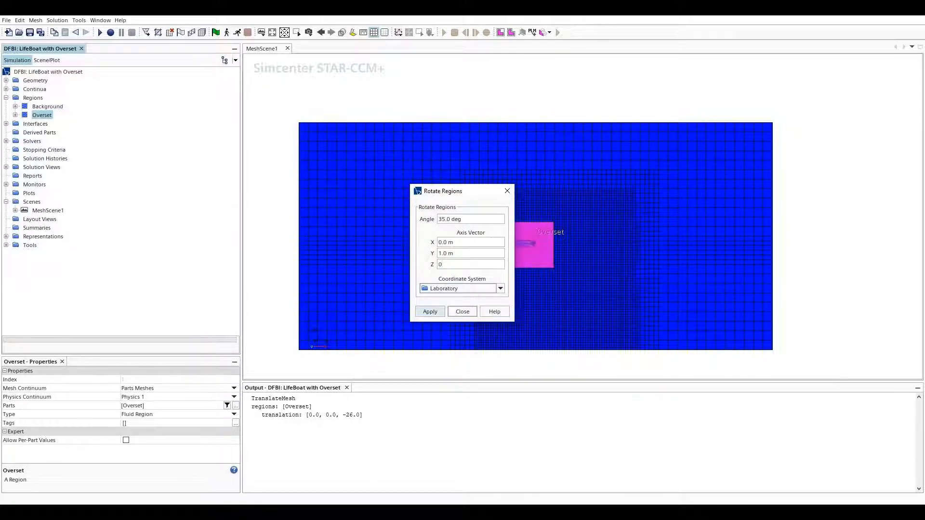
pyautogui.click(500, 288)
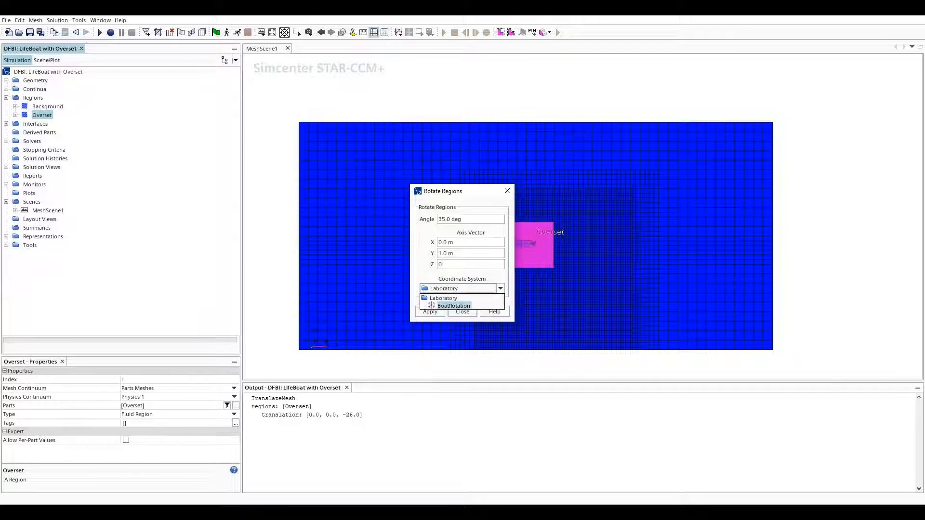
pyautogui.click(455, 305)
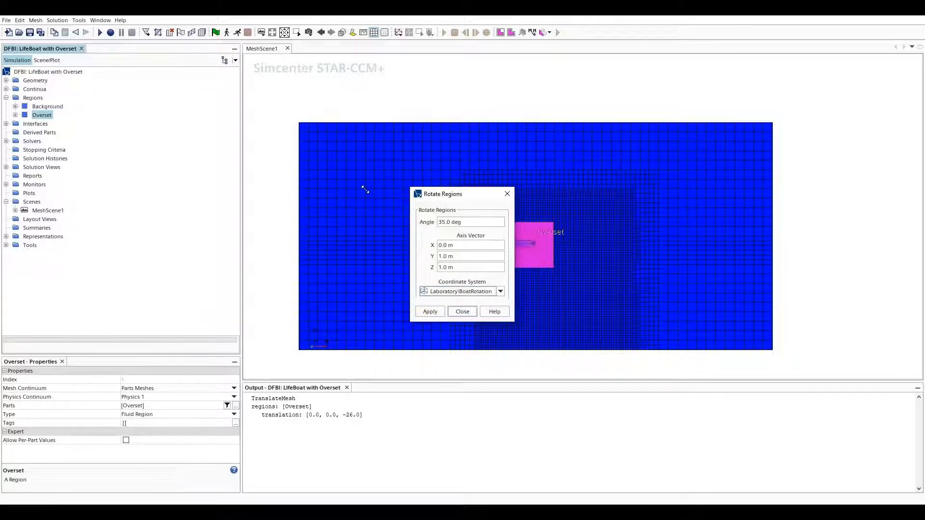
# Set the rotation axis vector's Z component to 0 m, apply the rotation to the Overset region and clear its highlight.
pyautogui.moveTo(466, 193); pyautogui.dragTo(321, 181)
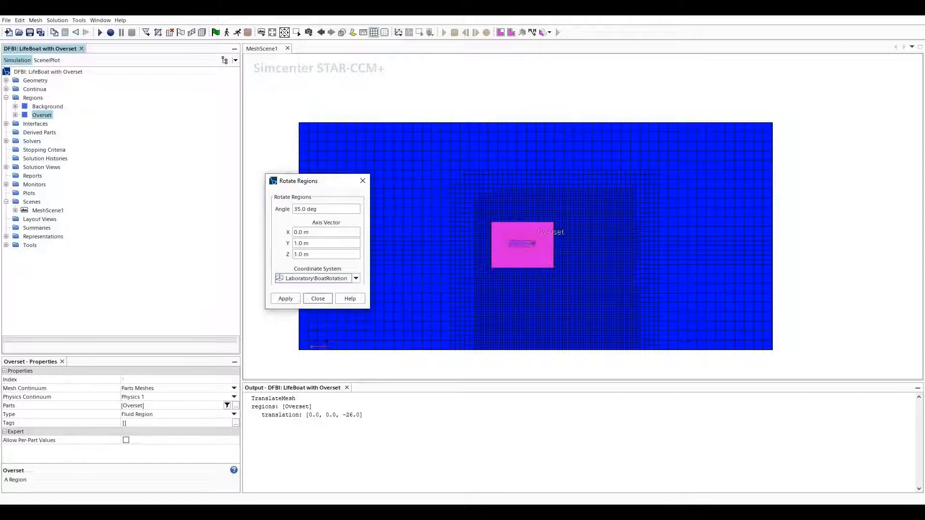
pyautogui.moveTo(303, 255); pyautogui.dragTo(294, 255)
pyautogui.write('0')
pyautogui.moveTo(294, 232); pyautogui.dragTo(308, 232)
pyautogui.click(286, 299)
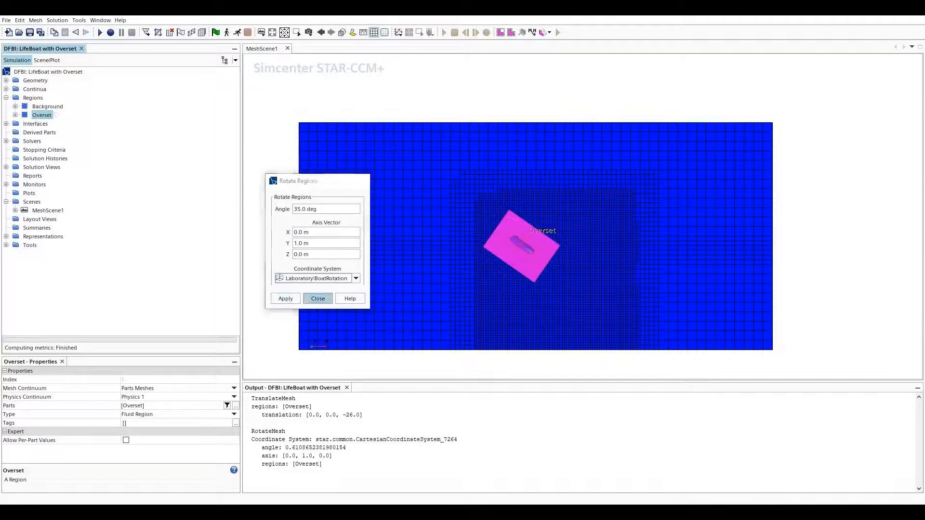
pyautogui.click(318, 299)
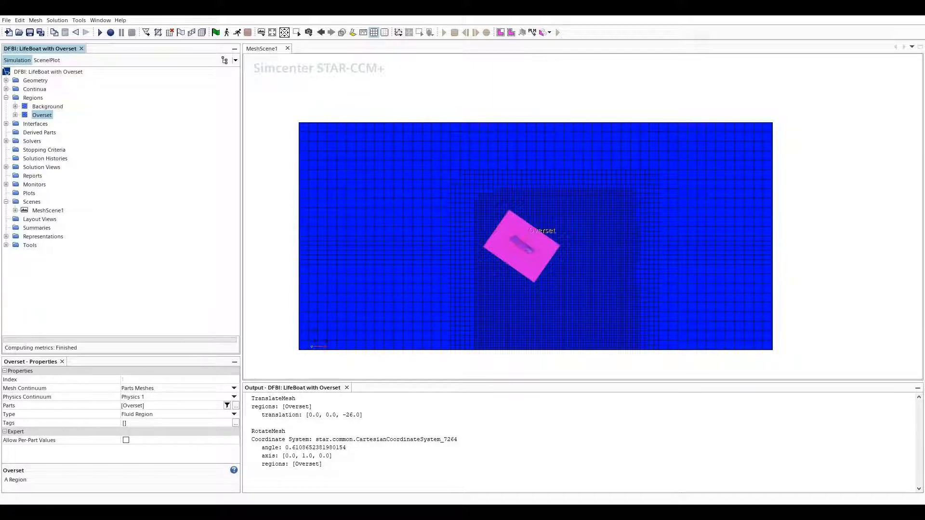
pyautogui.click(276, 289)
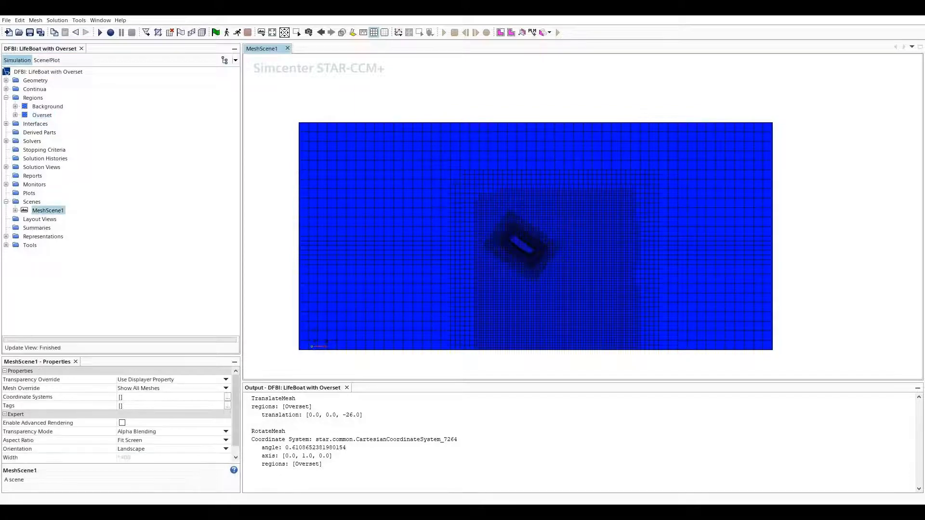
pyautogui.scroll(5, 523, 239)
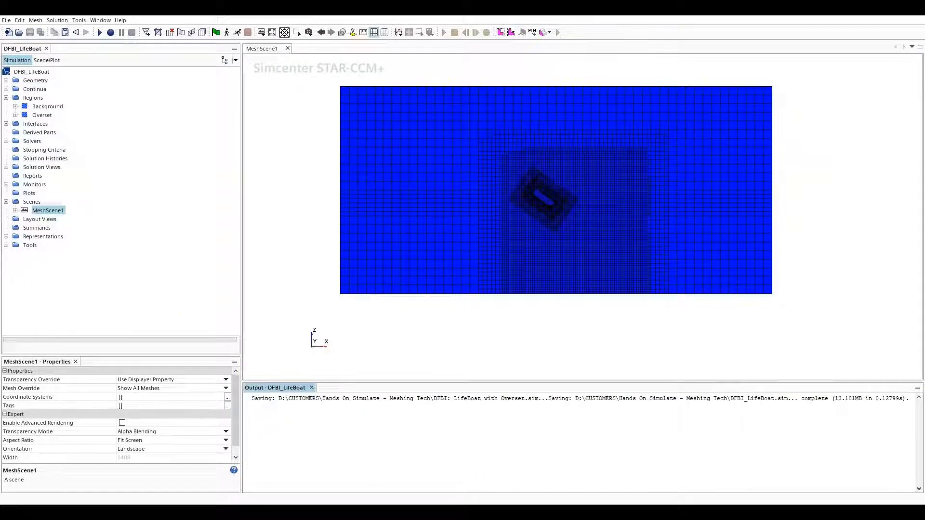
# Create a new Eulerian phase under the Multiphase model of the DFBI: LifeBoat physics continuum.
pyautogui.click(6, 98)
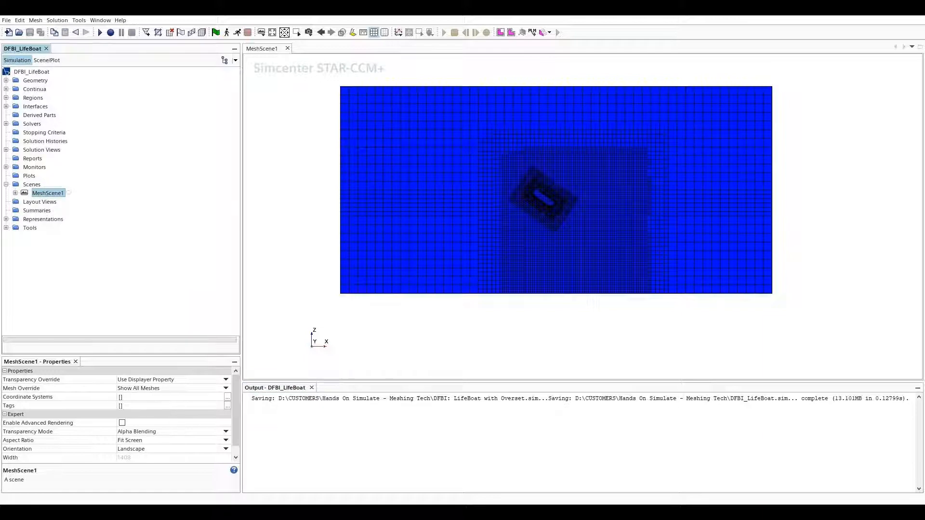
pyautogui.click(6, 89)
pyautogui.click(15, 98)
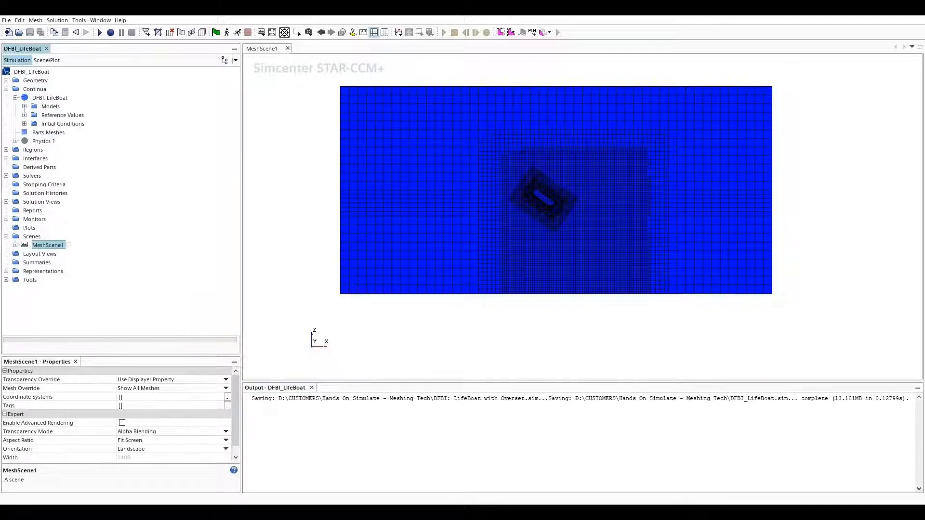
pyautogui.click(25, 106)
pyautogui.click(34, 150)
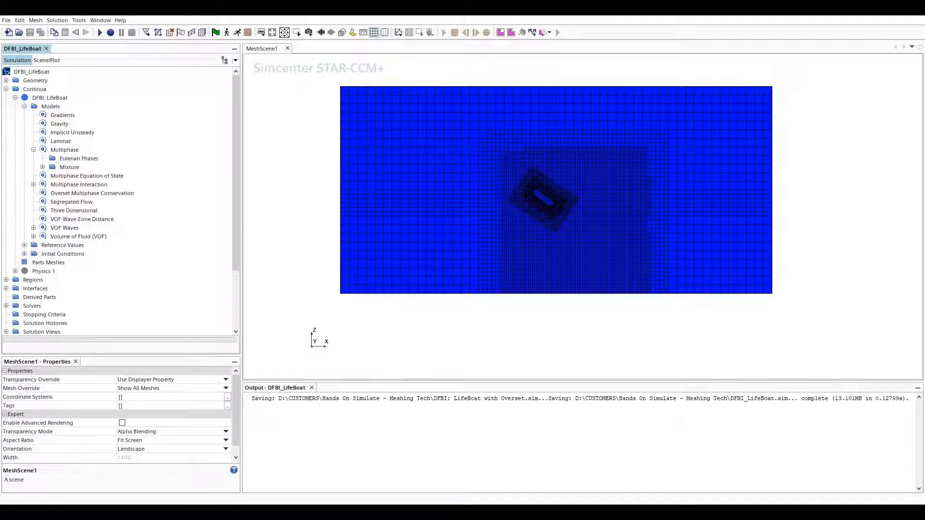
pyautogui.click(68, 159)
pyautogui.rightClick(68, 159)
pyautogui.click(90, 167)
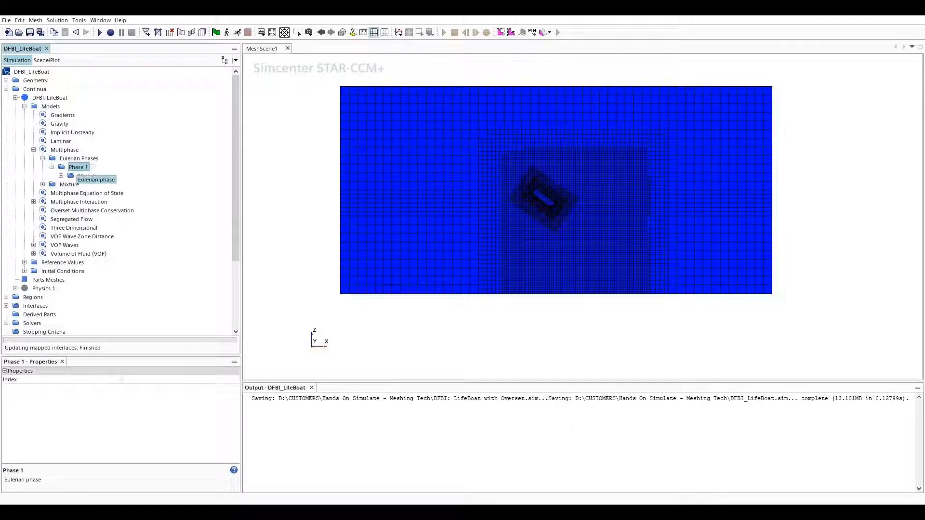
# Rename the new Eulerian phase as Water.
pyautogui.rightClick(76, 168)
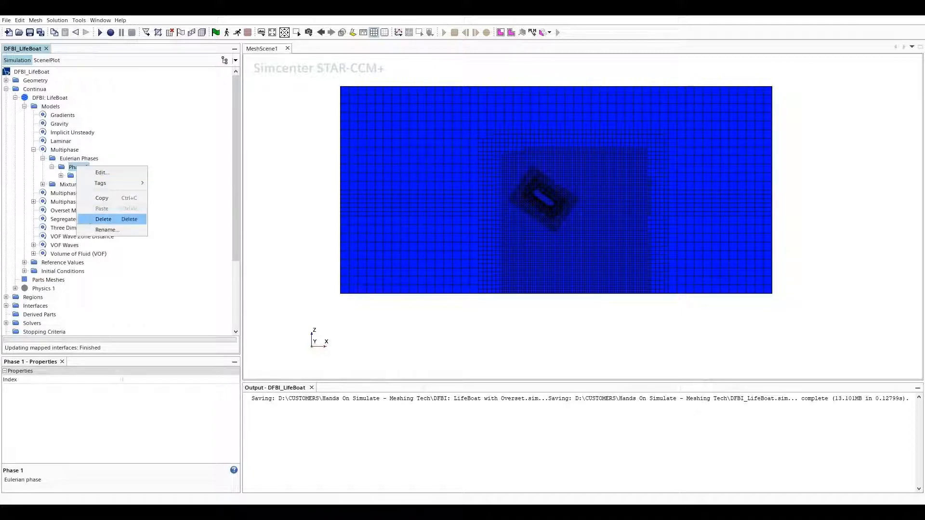
pyautogui.click(107, 230)
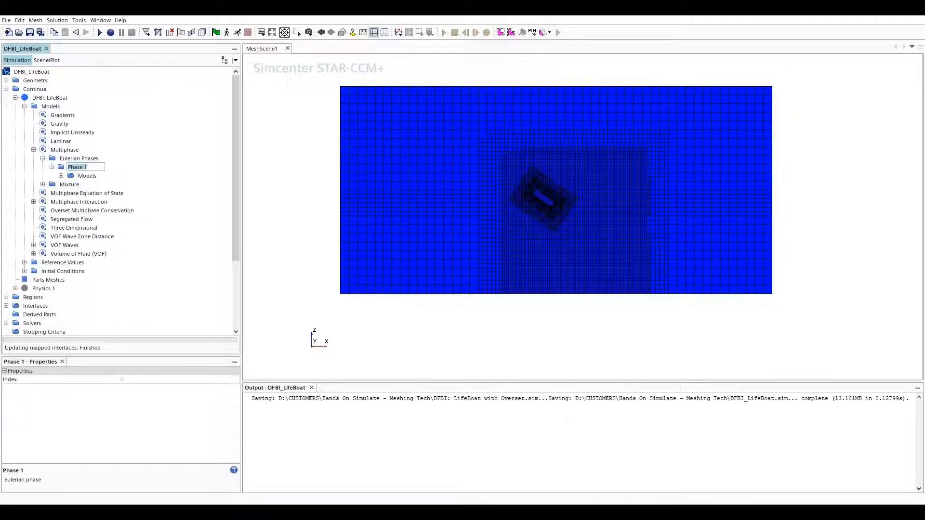
pyautogui.write('Water')
pyautogui.press('Return')
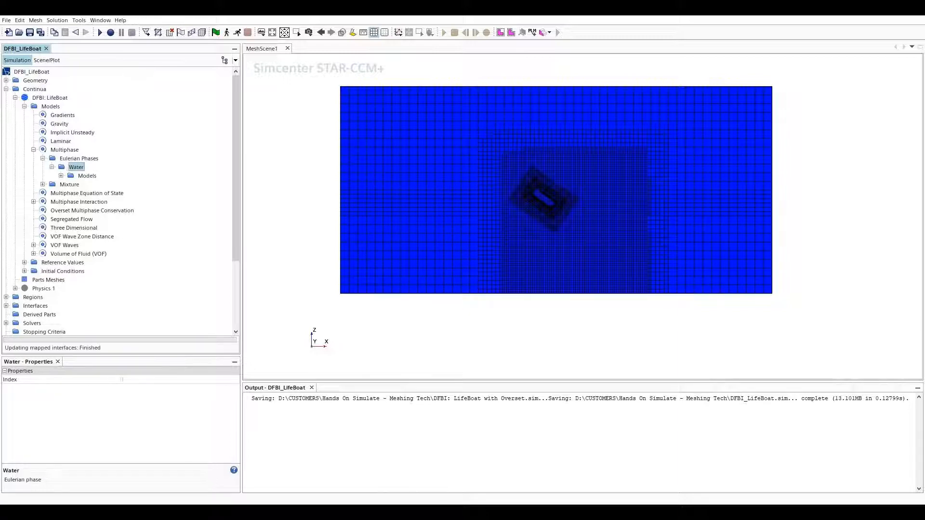
# Enable the Liquid and Constant Density models for the Water phase and close the model selection.
pyautogui.click(61, 176)
pyautogui.rightClick(88, 176)
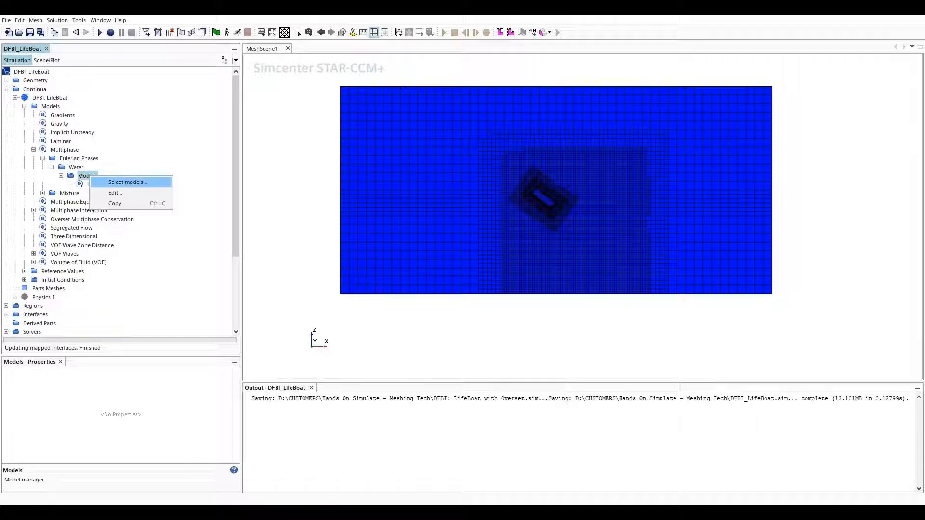
pyautogui.click(126, 182)
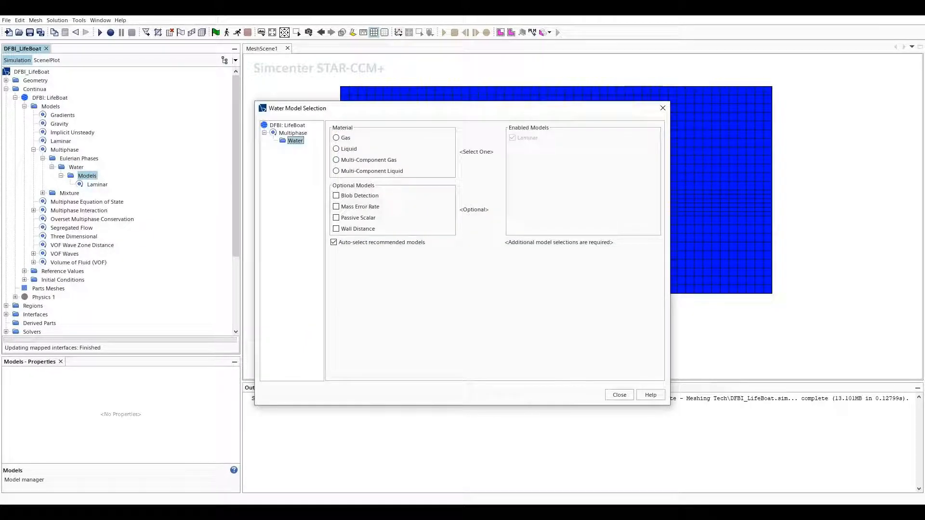
pyautogui.click(337, 149)
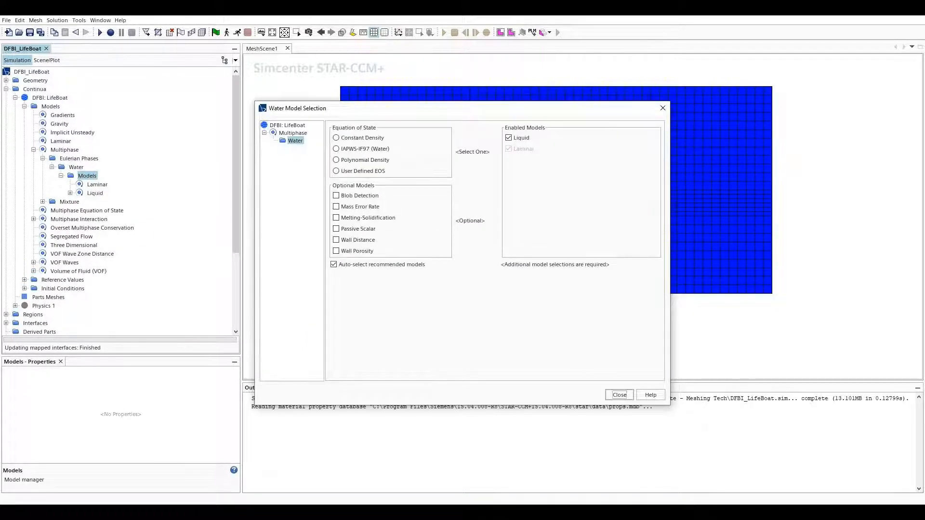
pyautogui.click(337, 138)
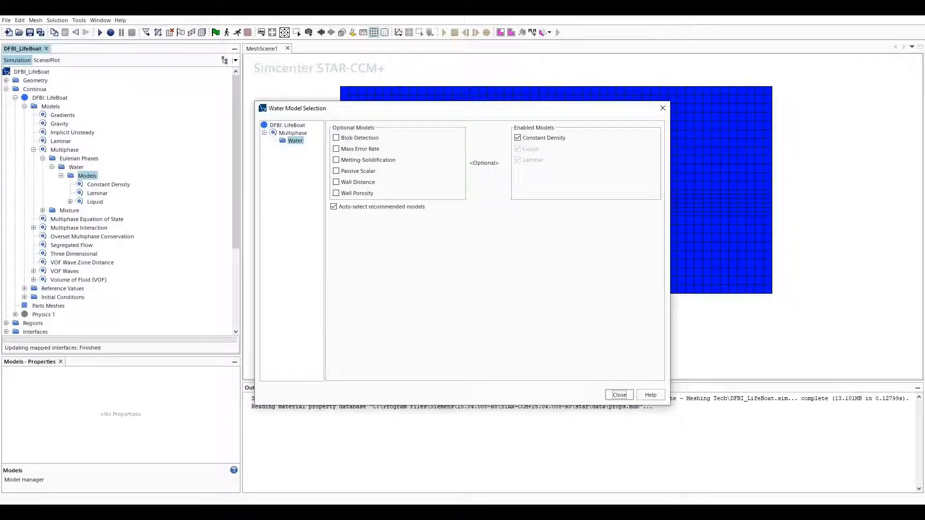
pyautogui.click(620, 395)
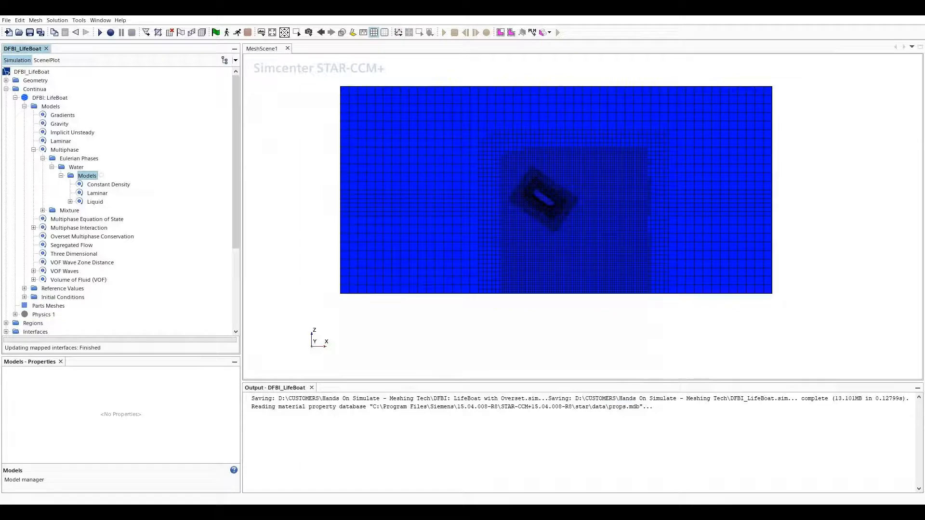
# Create a second Eulerian phase below Water and name it Air.
pyautogui.click(73, 159)
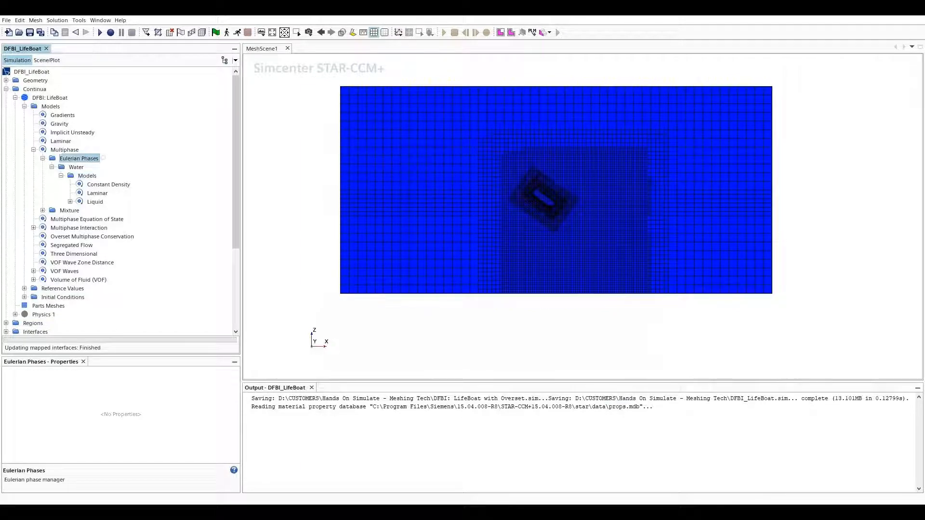
pyautogui.rightClick(66, 159)
pyautogui.click(90, 166)
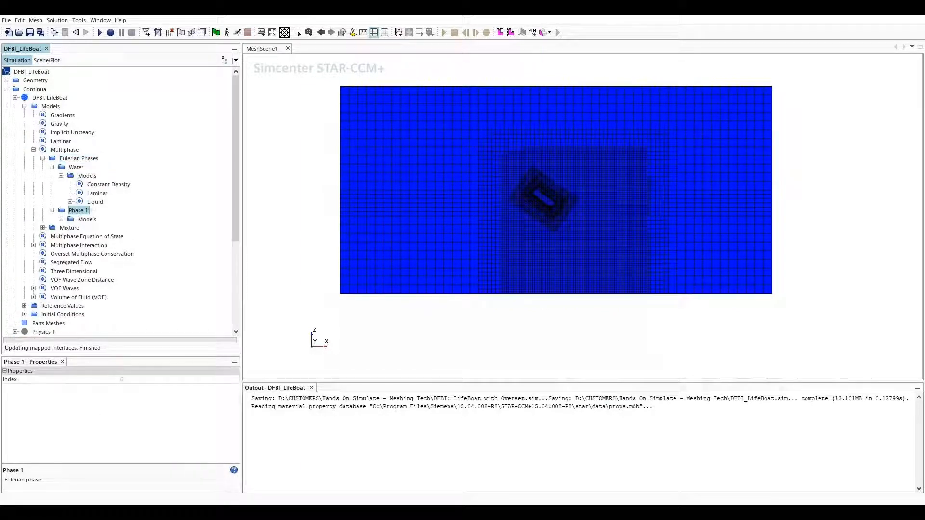
pyautogui.rightClick(81, 211)
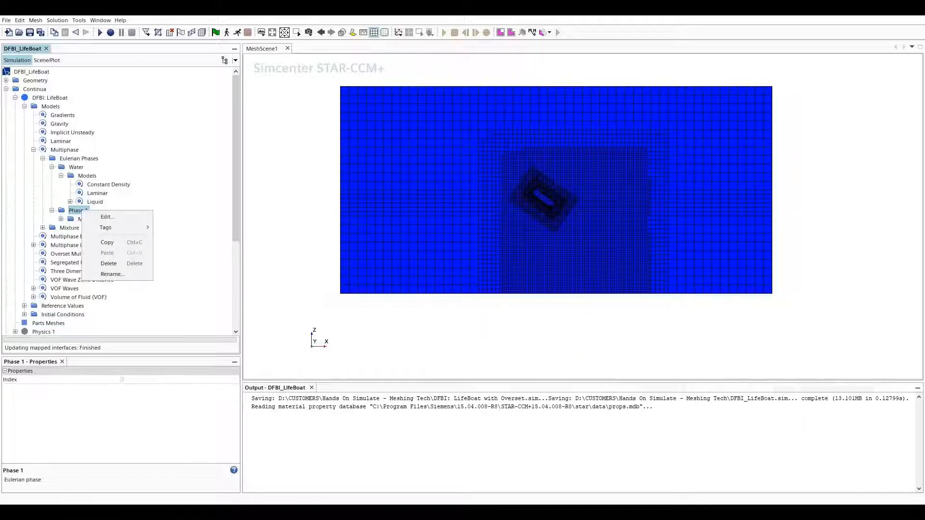
pyautogui.click(113, 275)
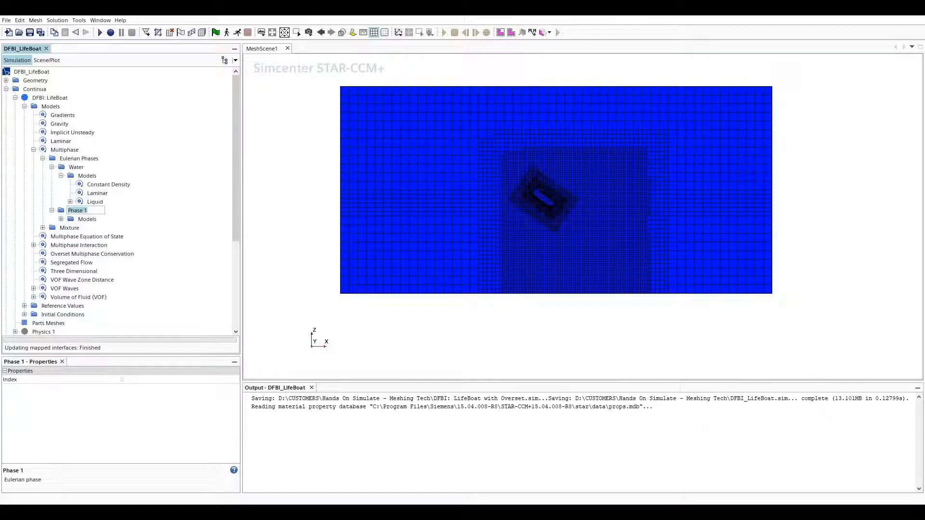
pyautogui.write('Air')
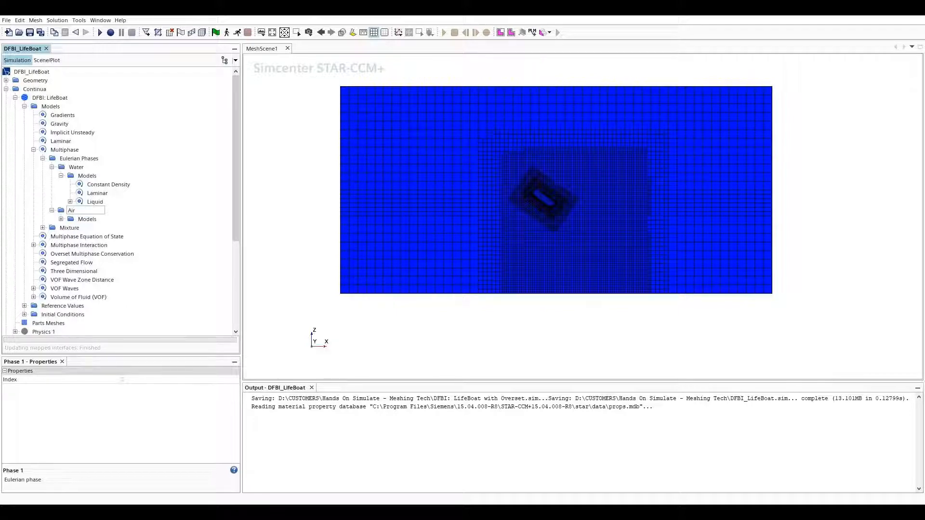
pyautogui.press('Return')
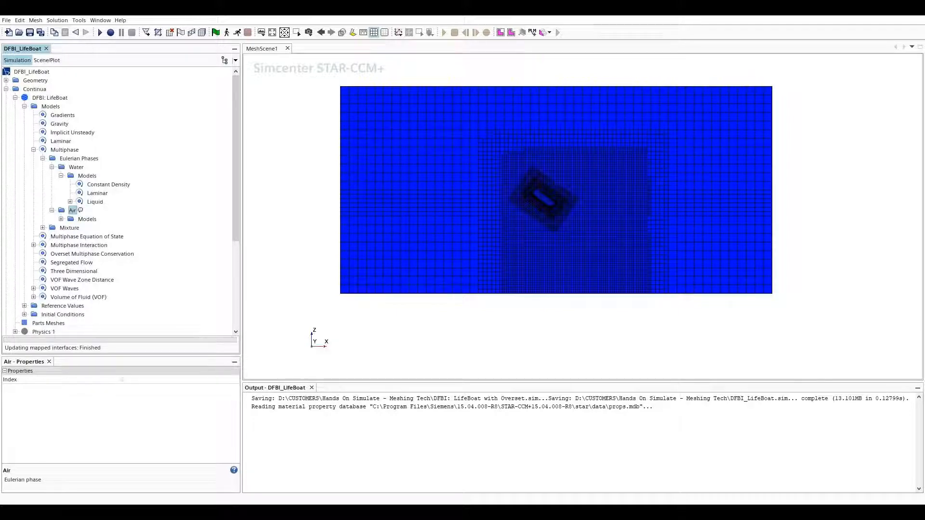
# Enable the Gas and Constant Density models for the Air phase and collapse the Continua branch.
pyautogui.rightClick(87, 219)
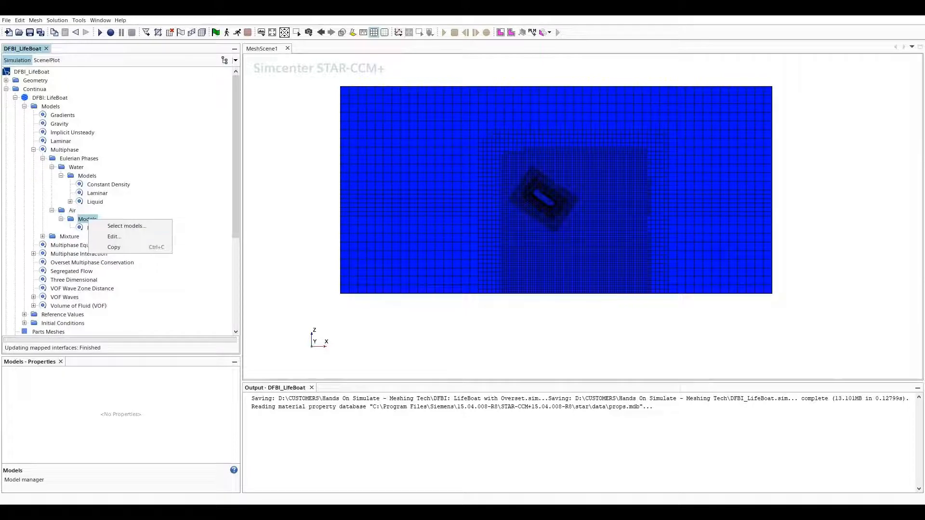
pyautogui.press('Escape')
pyautogui.click(337, 138)
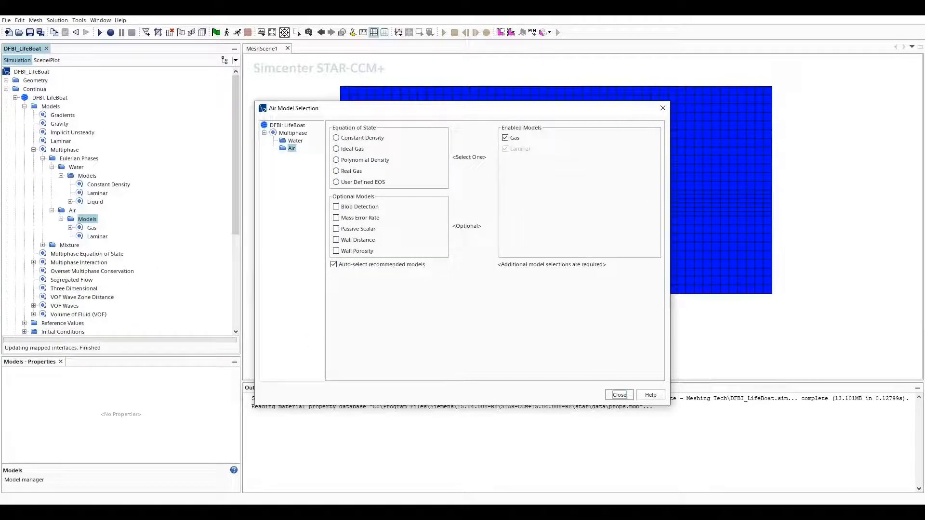
pyautogui.click(336, 137)
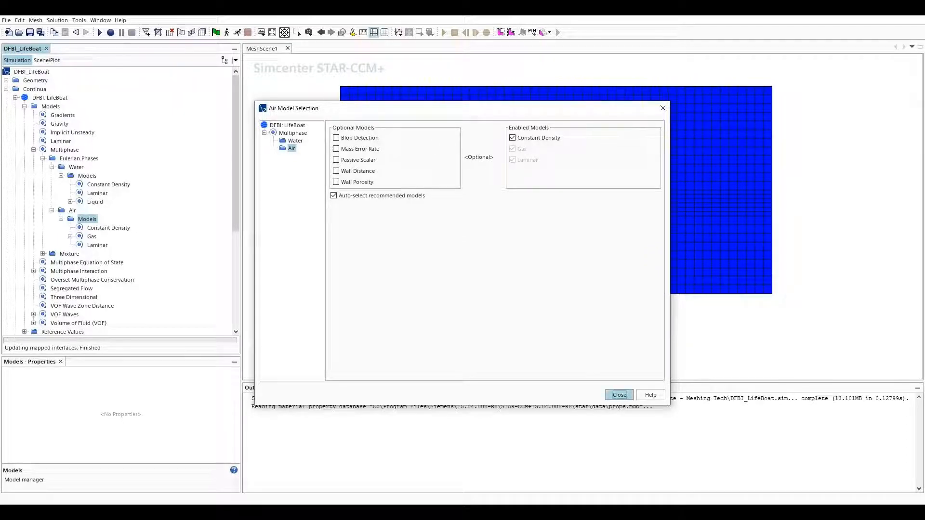
pyautogui.click(620, 395)
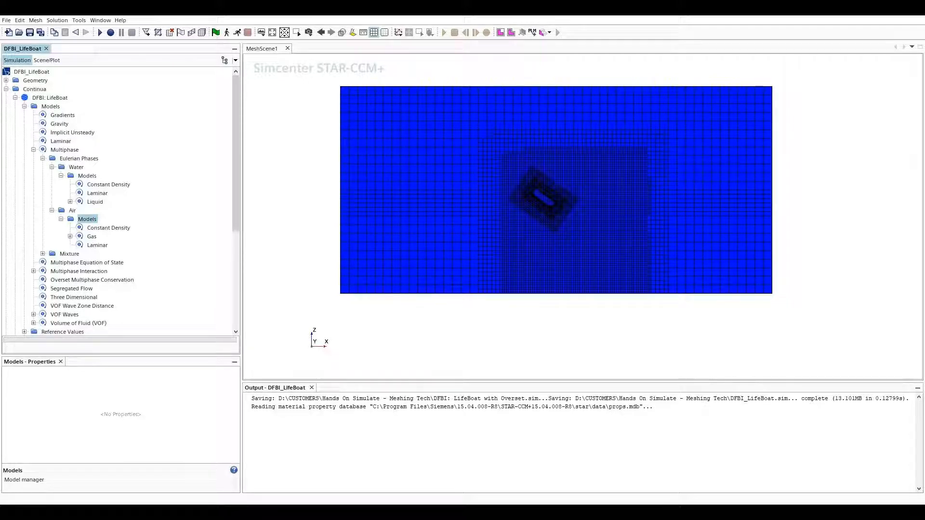
pyautogui.click(24, 107)
pyautogui.click(14, 98)
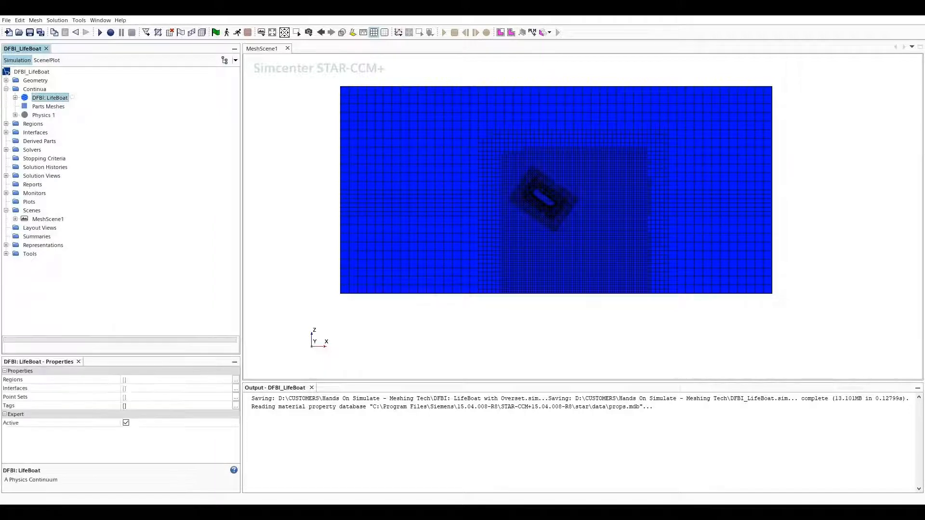
pyautogui.click(6, 90)
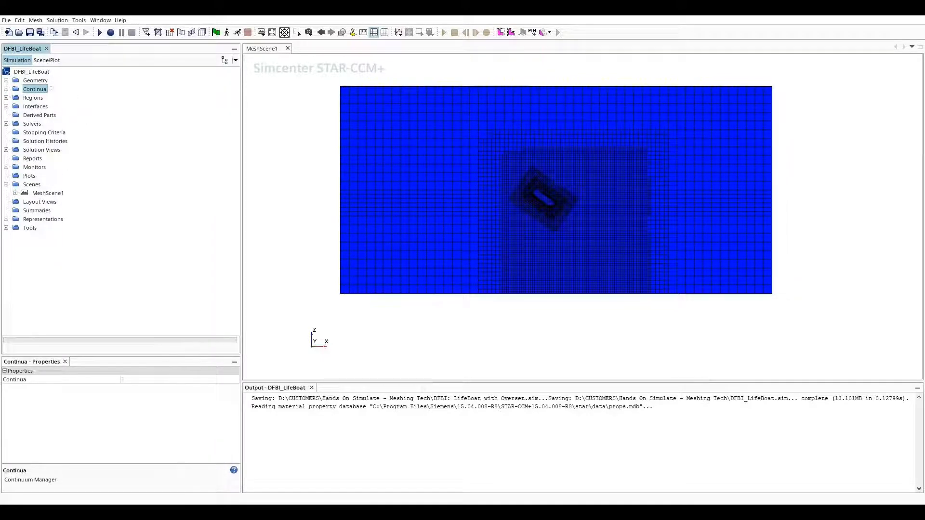
# Create a new DFBI Rotation and Translation motion among the simulation's motions in Tools.
pyautogui.click(6, 228)
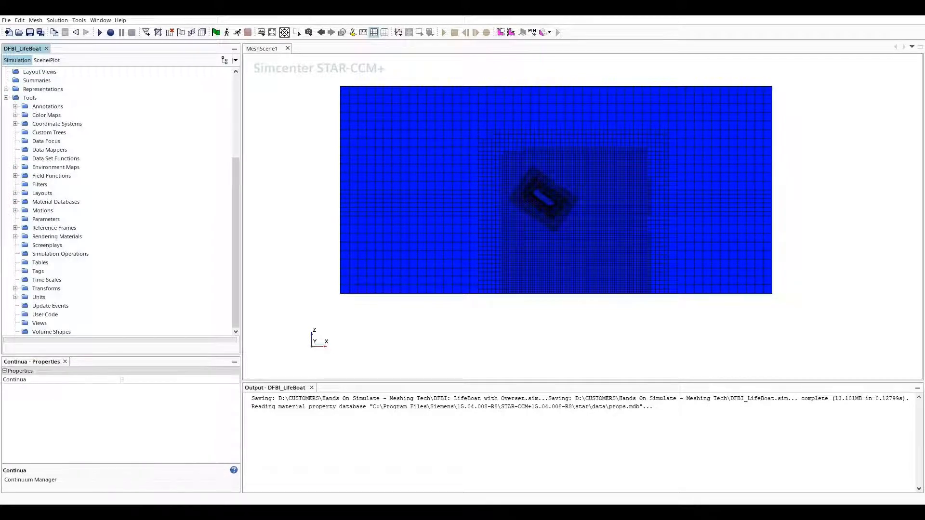
pyautogui.click(55, 210)
pyautogui.doubleClick(57, 211)
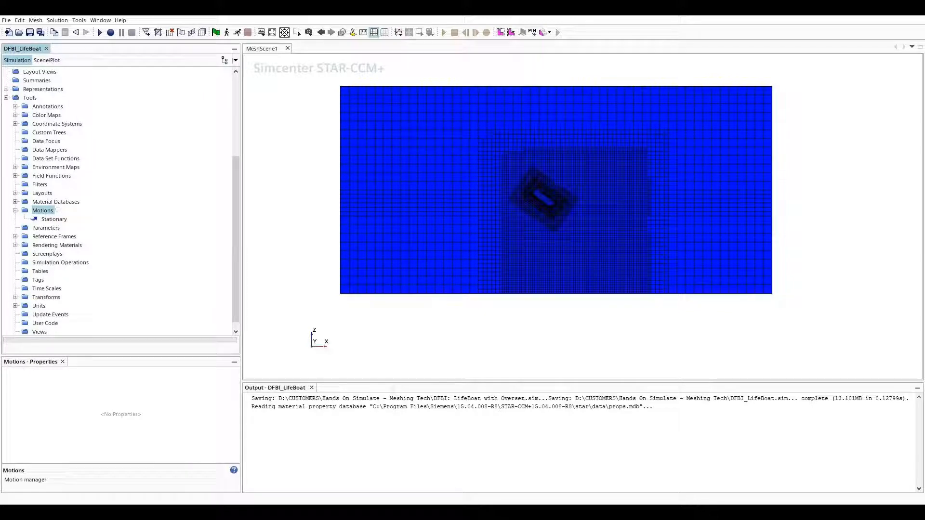
pyautogui.rightClick(44, 212)
pyautogui.moveTo(68, 218)
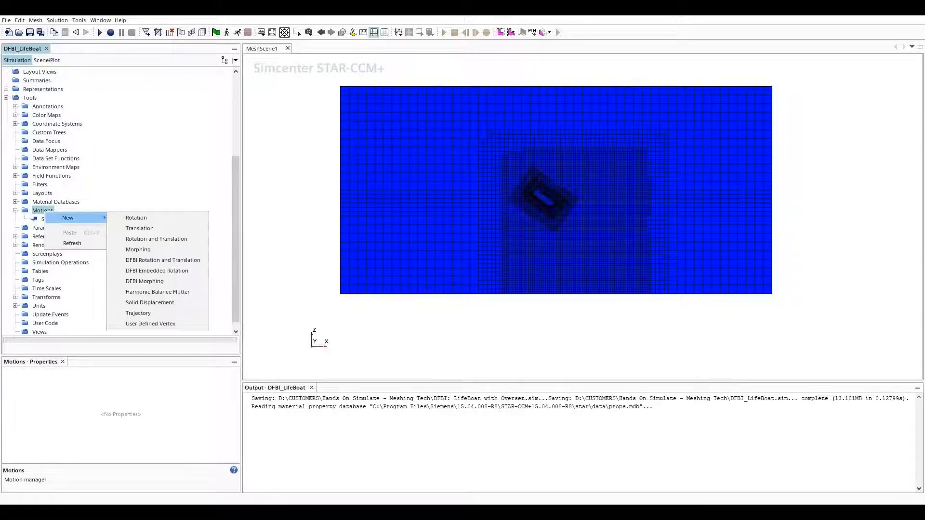
pyautogui.press('Down')
pyautogui.press('Down')
pyautogui.press('Down')
pyautogui.press('Down')
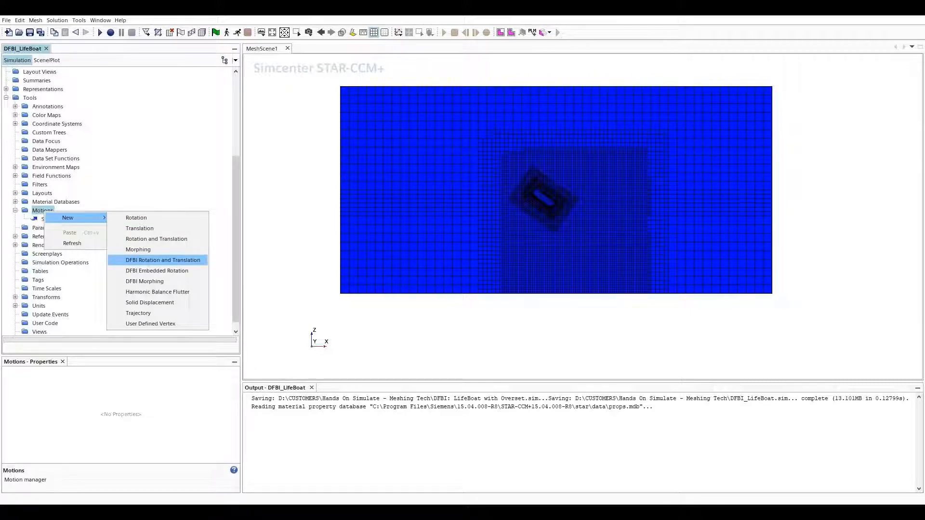
pyautogui.press('Return')
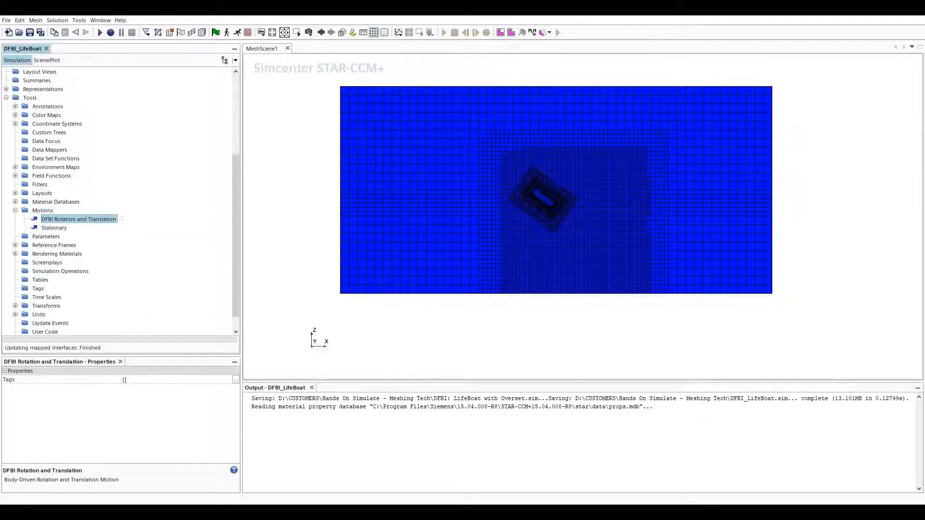
# Assign the DFBI Rotation and Translation motion to the Overset region in its Motion Specification physics value.
pyautogui.scroll(1, 120, 202)
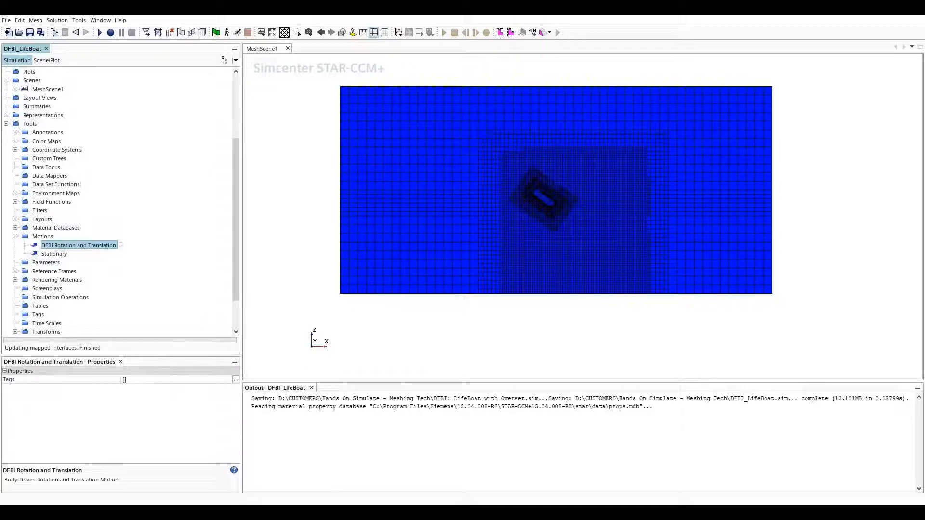
pyautogui.scroll(4, 121, 202)
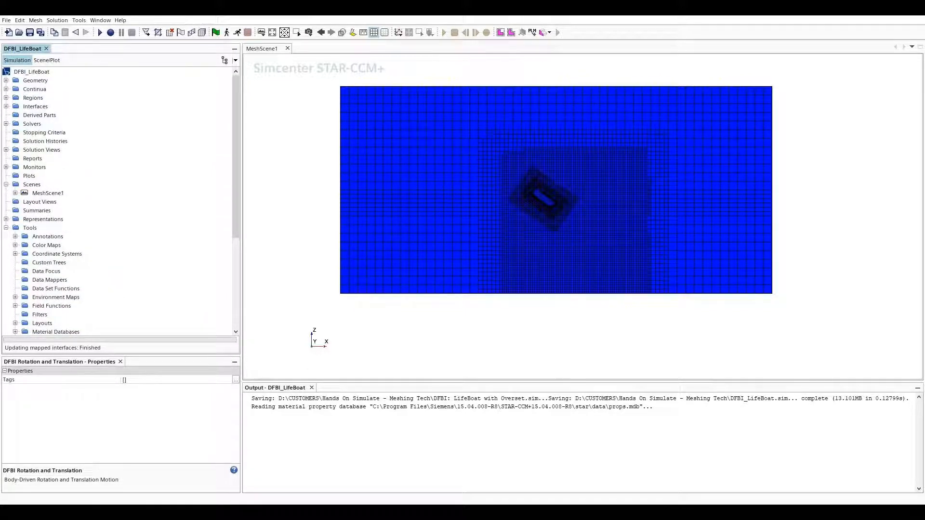
pyautogui.click(6, 98)
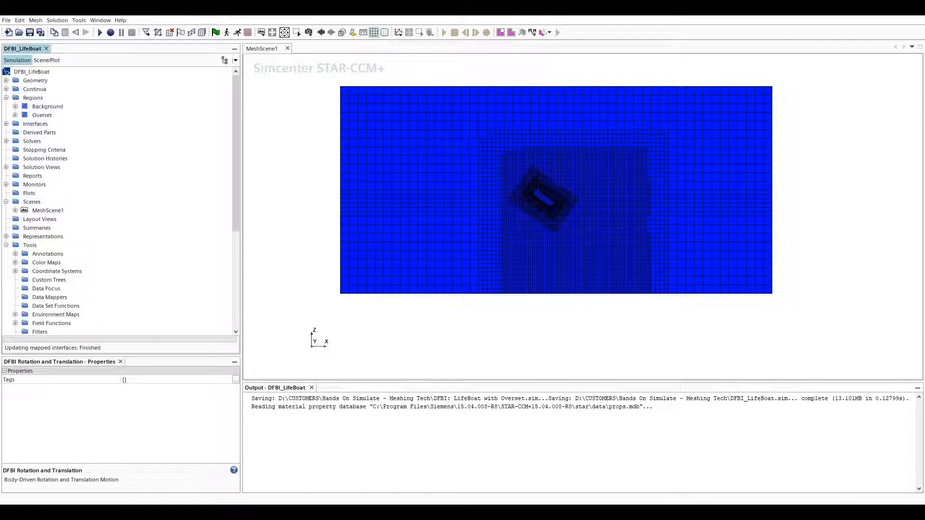
pyautogui.click(15, 115)
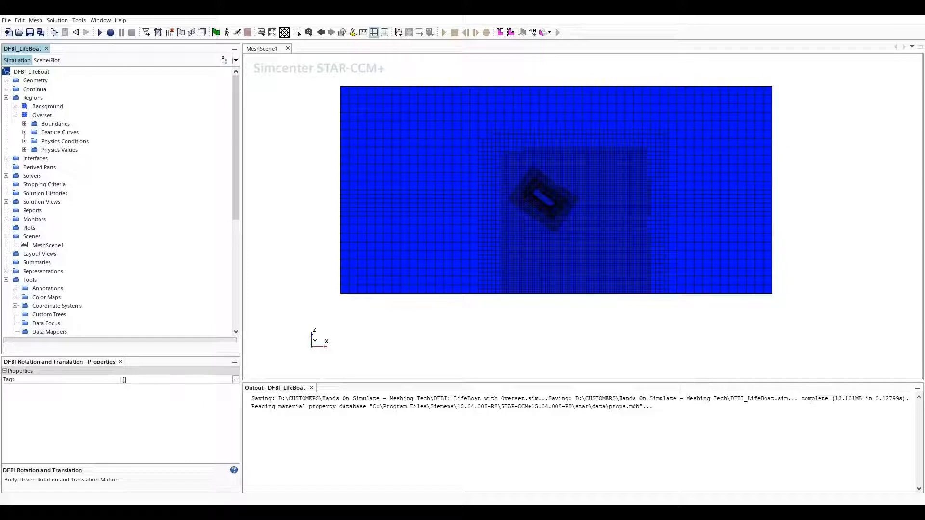
pyautogui.click(25, 150)
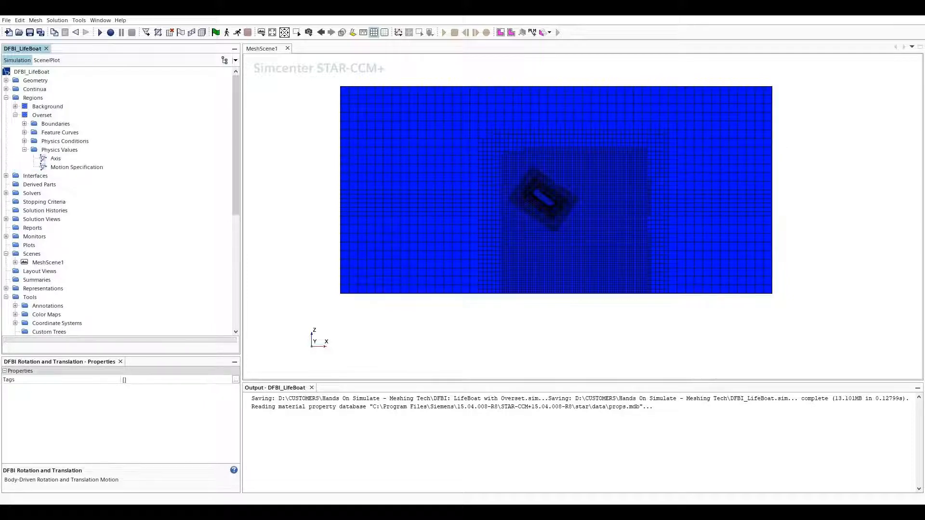
pyautogui.click(76, 167)
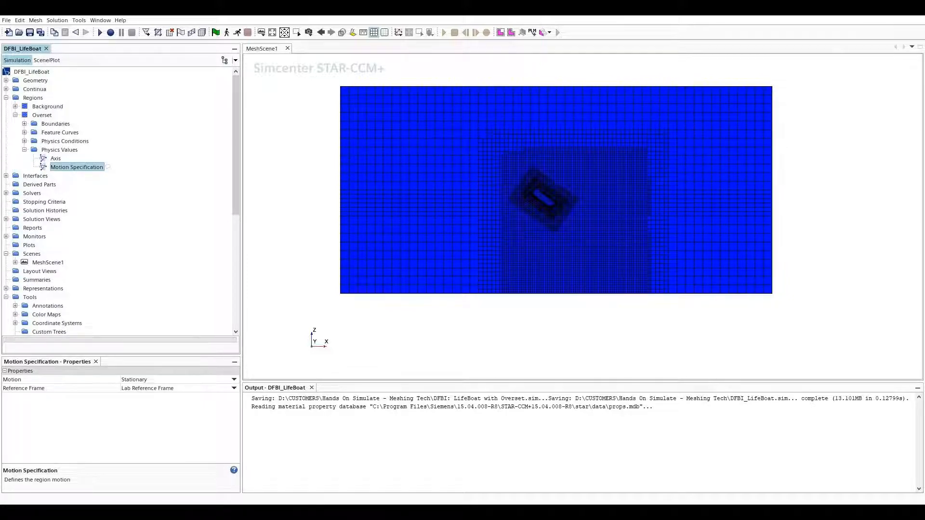
pyautogui.click(235, 380)
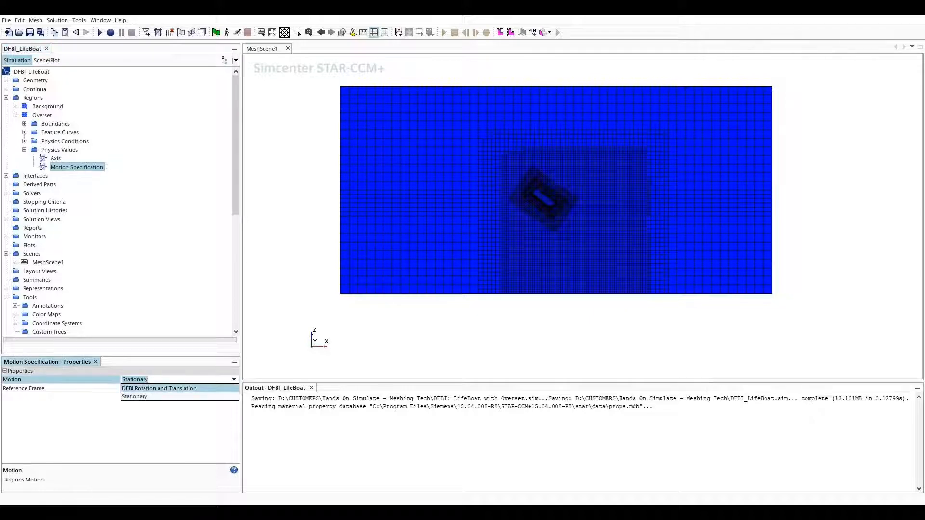
pyautogui.click(159, 388)
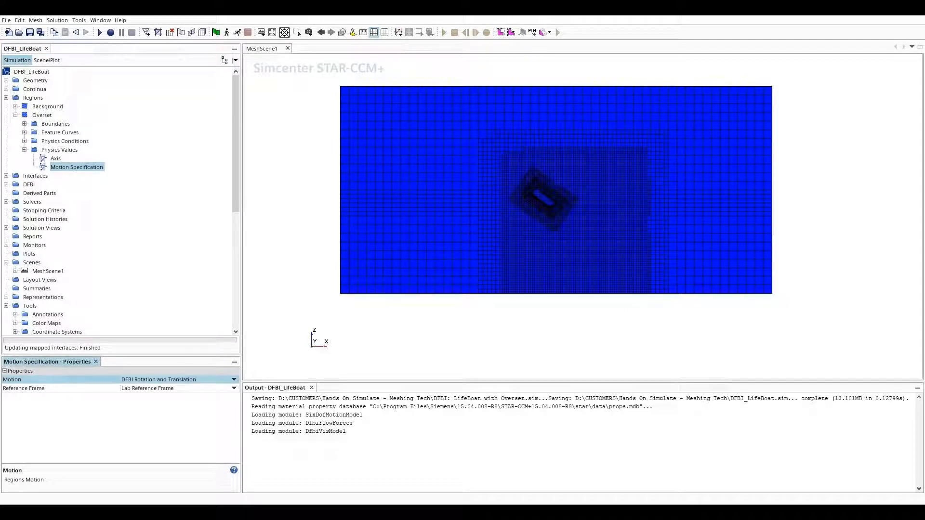
# Create a new 3D continuum body among the 6-DOF bodies of the DFBI branch.
pyautogui.click(29, 185)
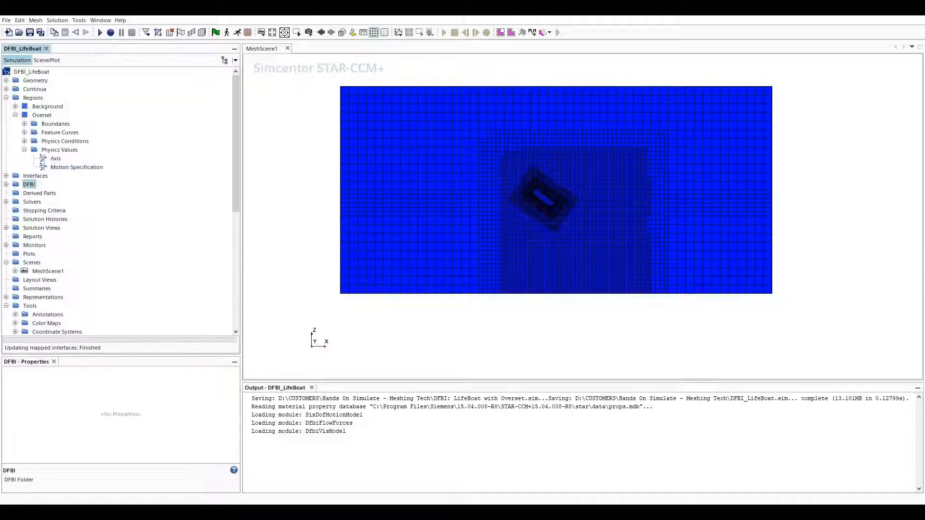
pyautogui.doubleClick(29, 184)
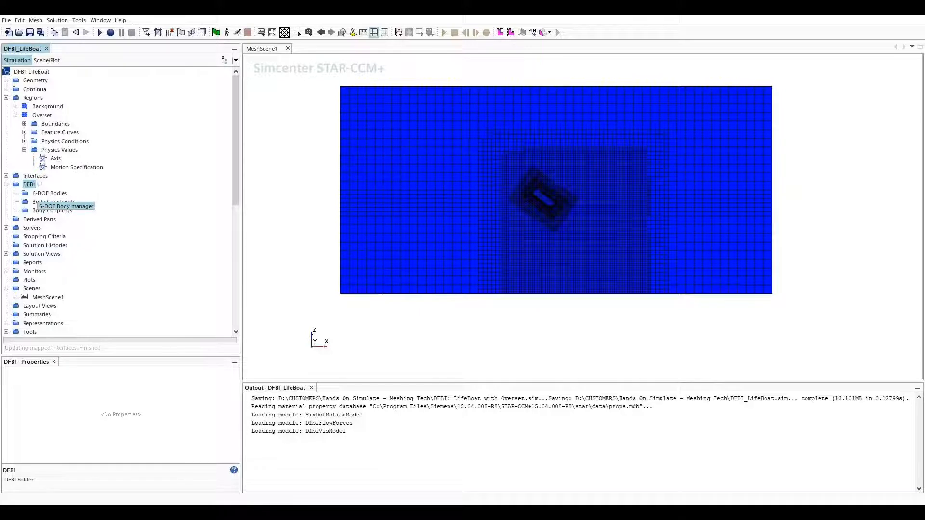
pyautogui.click(70, 193)
pyautogui.rightClick(39, 192)
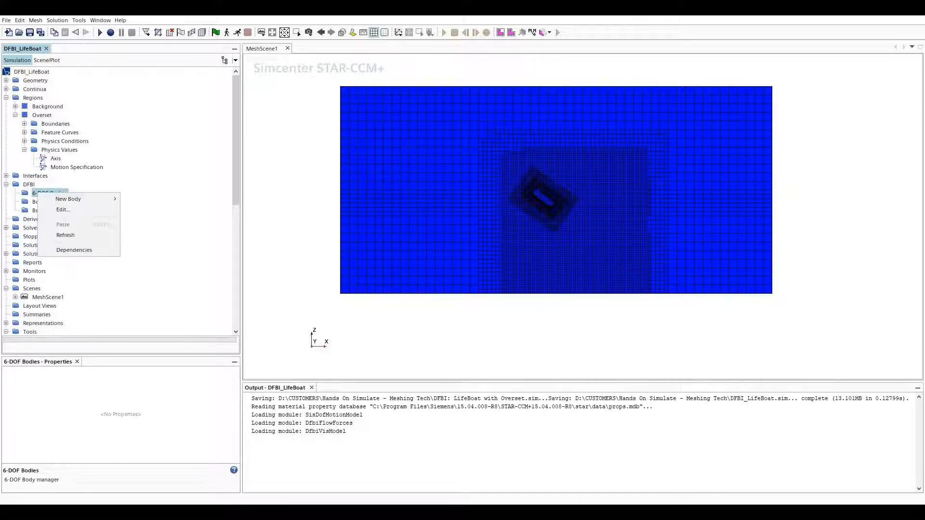
pyautogui.moveTo(72, 199)
pyautogui.moveTo(139, 209)
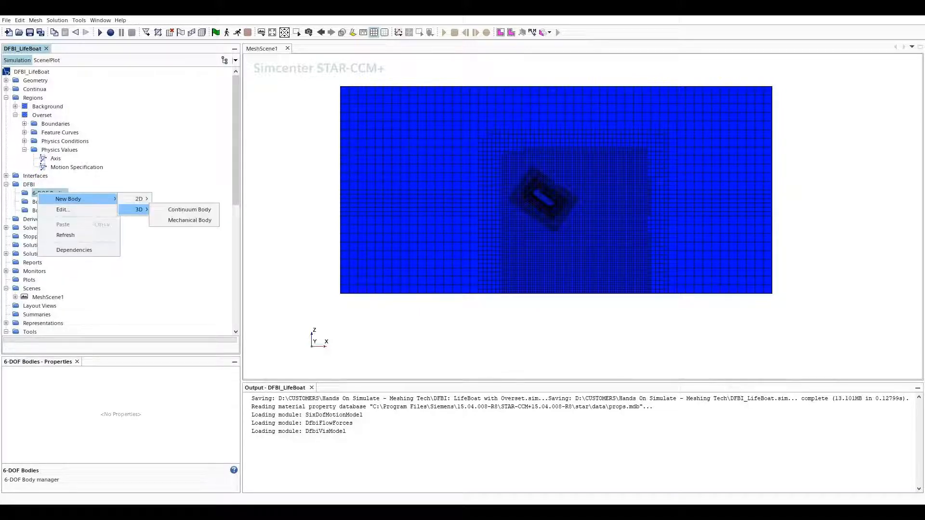
pyautogui.click(190, 210)
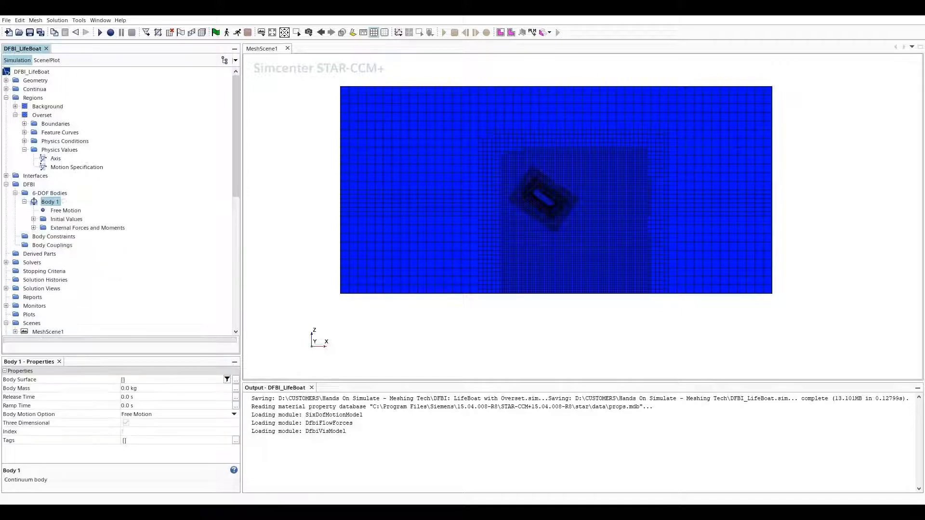
# Rename the new continuum body as Boat.
pyautogui.rightClick(47, 201)
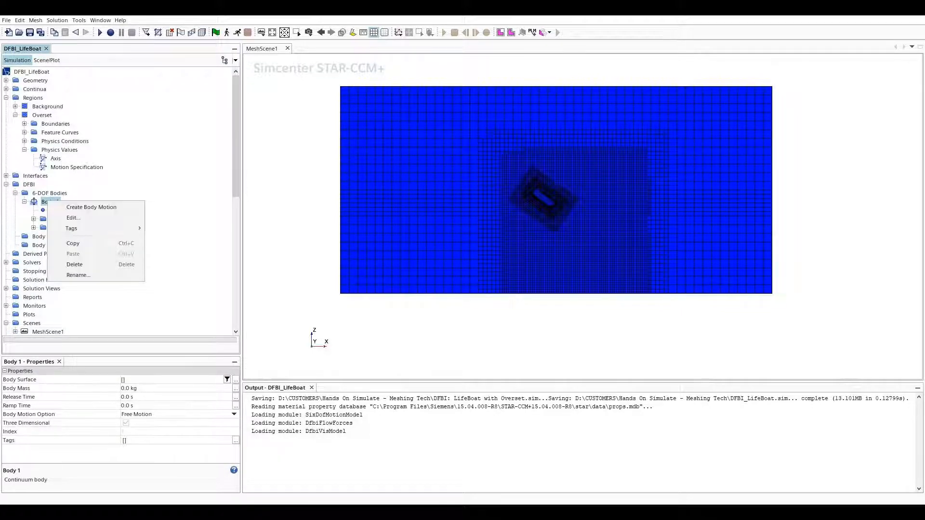
pyautogui.click(78, 274)
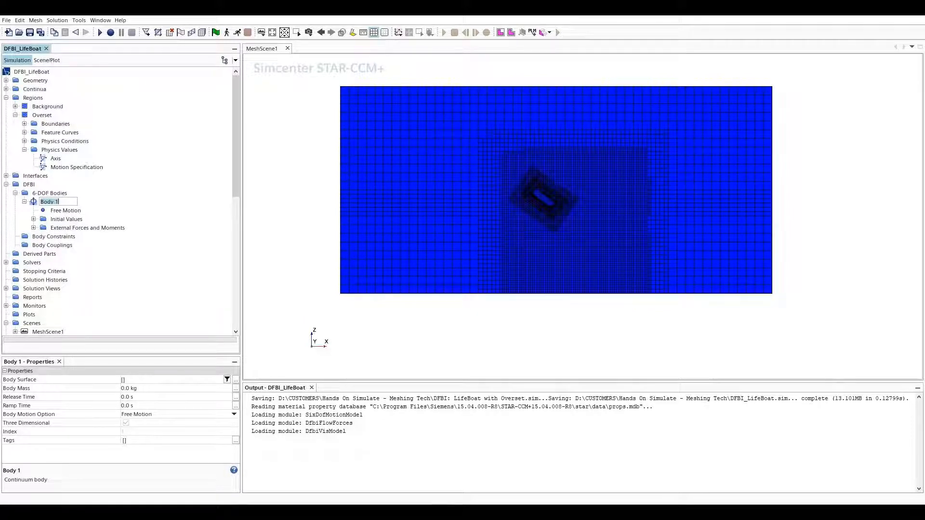
pyautogui.write('Boat')
pyautogui.press('Return')
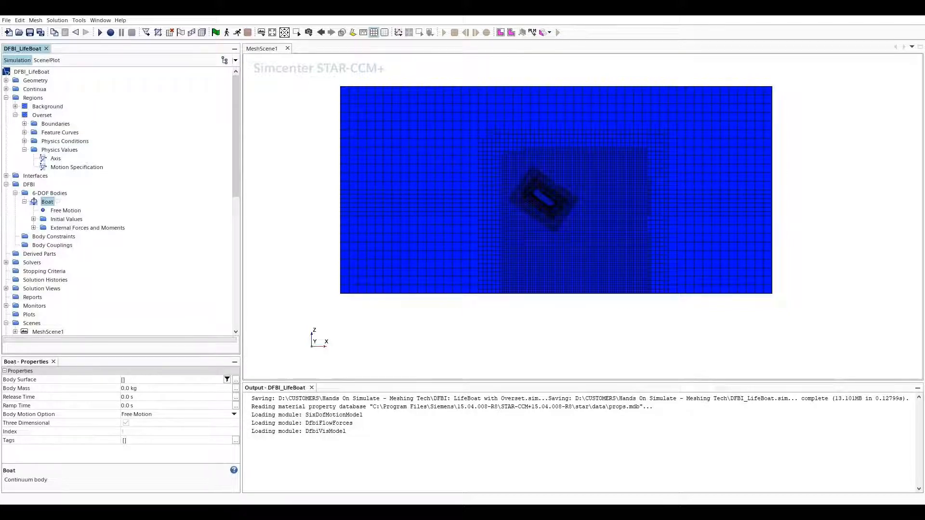
# Enable X Motion, Z Motion and Y Rotation in the Boat body's Free Motion.
pyautogui.click(65, 210)
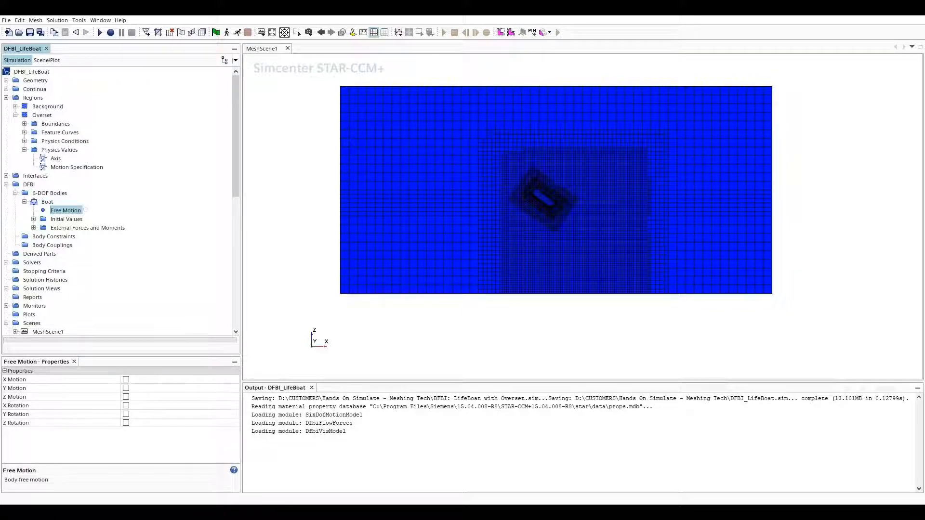
pyautogui.click(126, 380)
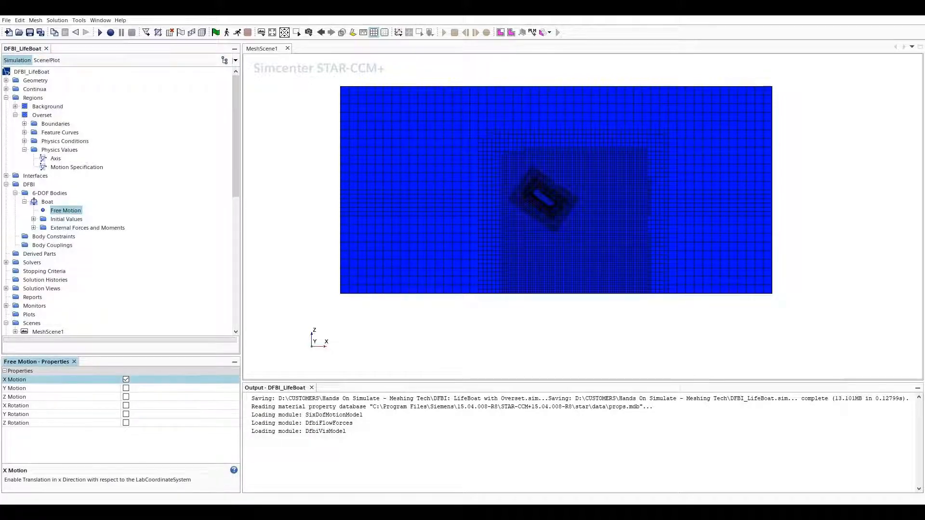
pyautogui.click(126, 397)
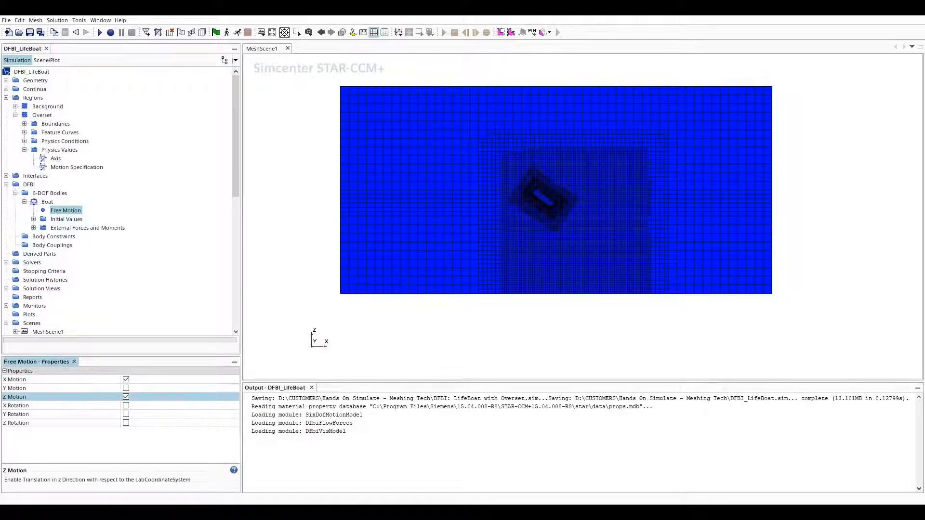
pyautogui.click(126, 414)
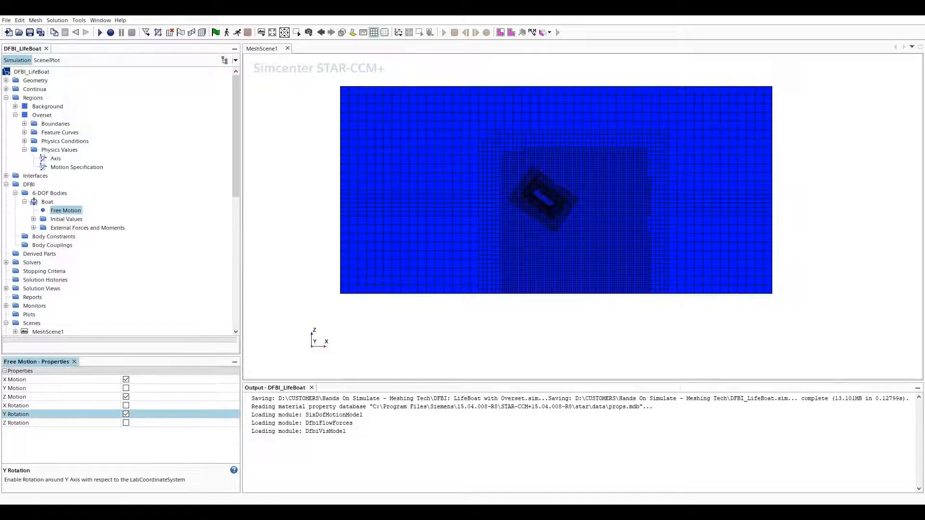
# Expand the Boat's initial values and set its body mass to 10000 kg.
pyautogui.click(33, 219)
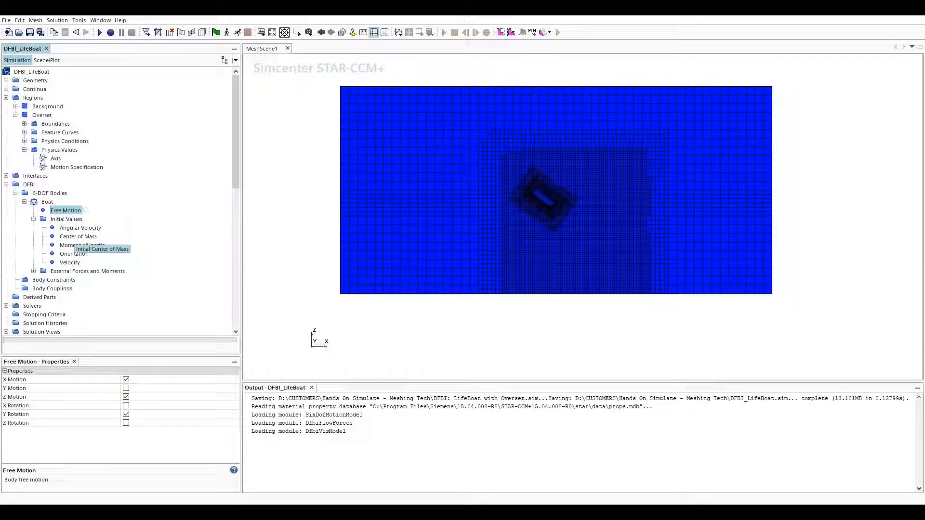
pyautogui.click(47, 201)
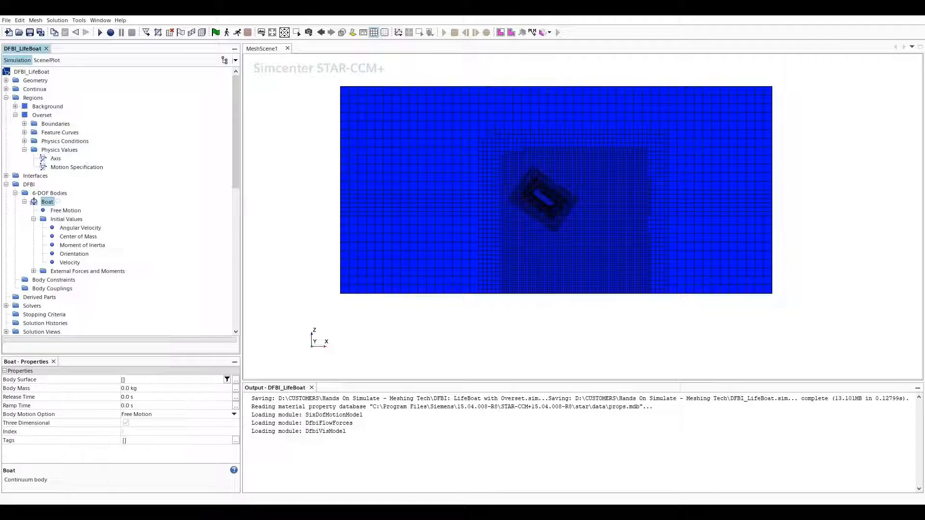
pyautogui.click(130, 389)
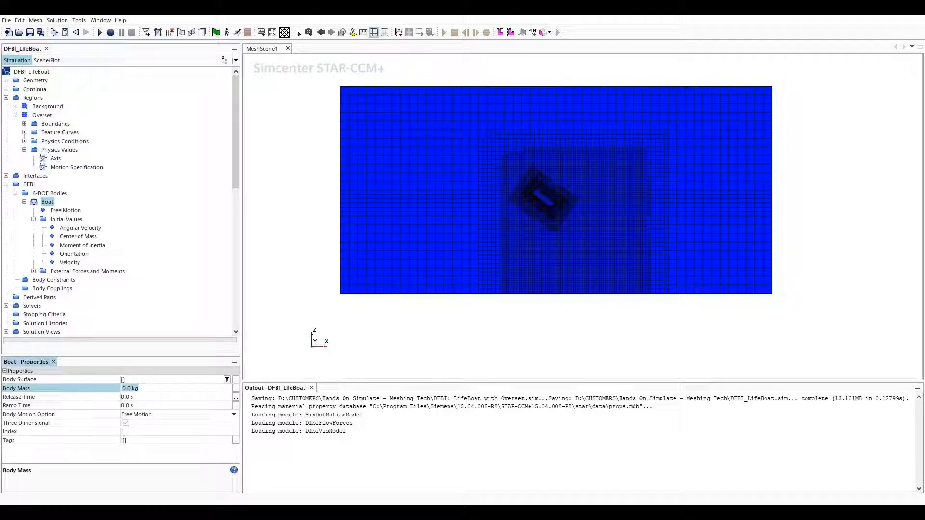
pyautogui.write('10000')
pyautogui.press('Return')
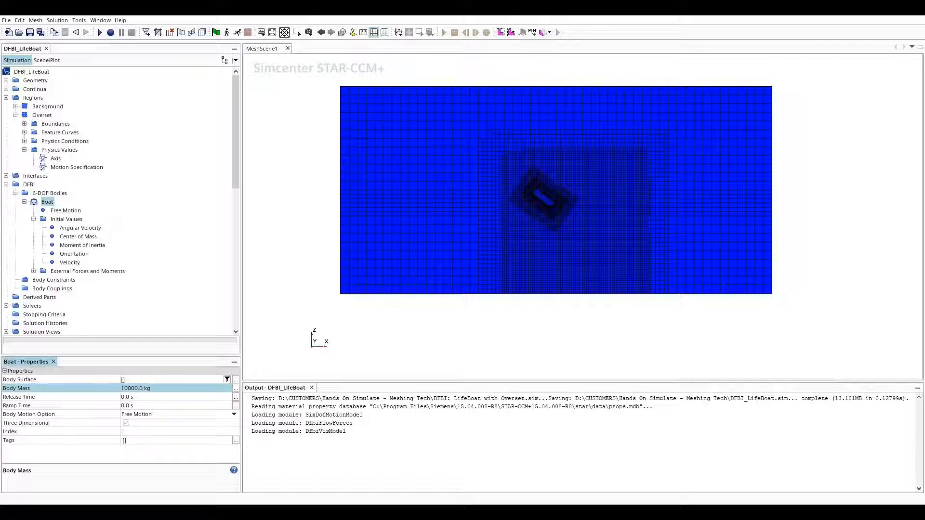
# Set the Boat's initial Center of Mass position to [-8.22, 0.0, -24.329] m.
pyautogui.click(79, 237)
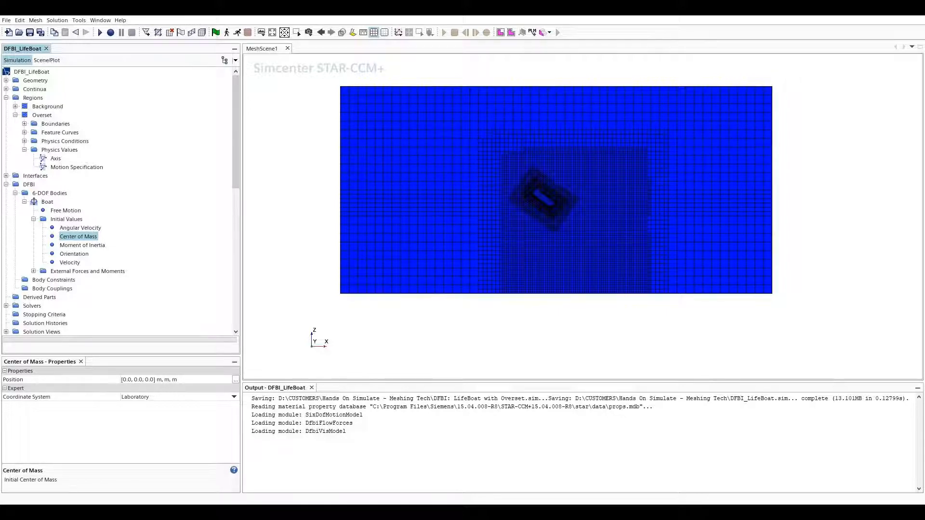
pyautogui.click(155, 379)
pyautogui.moveTo(158, 379); pyautogui.dragTo(122, 379)
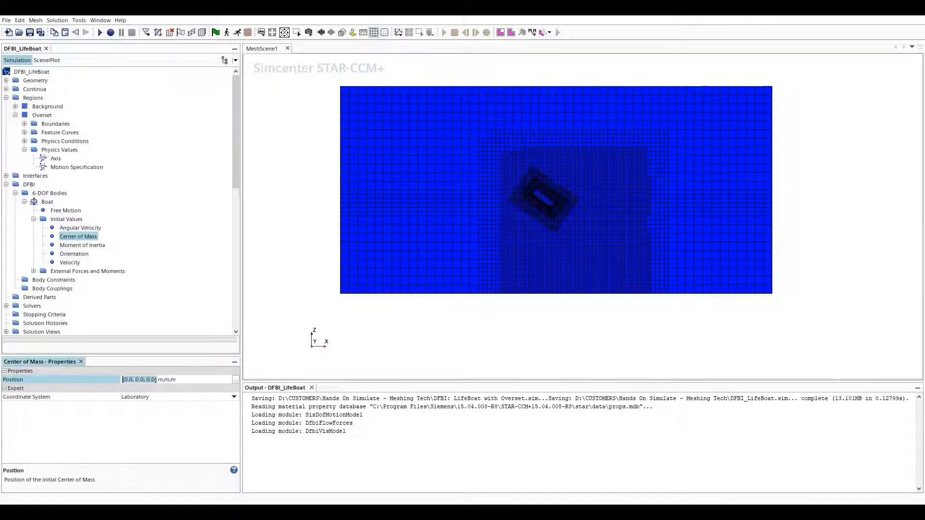
pyautogui.write('[-8.22, 0.0, -24.329]')
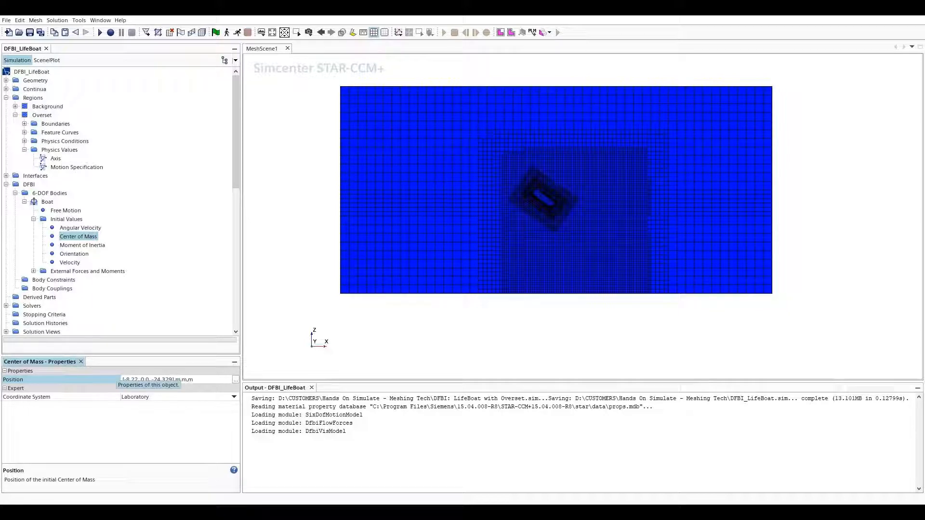
pyautogui.press('Return')
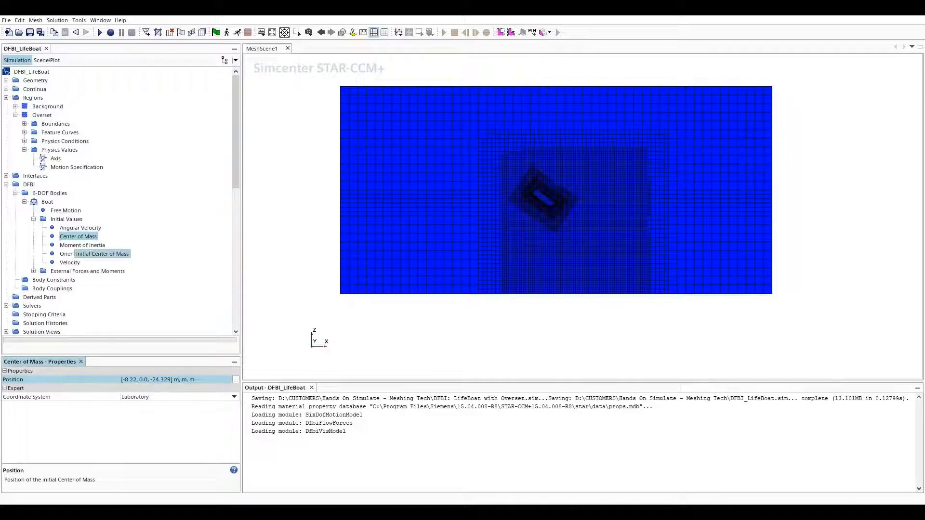
# Check the origin of the BoatRotation local coordinate system against the Boat's Center of Mass position.
pyautogui.scroll(-6, 46, 288)
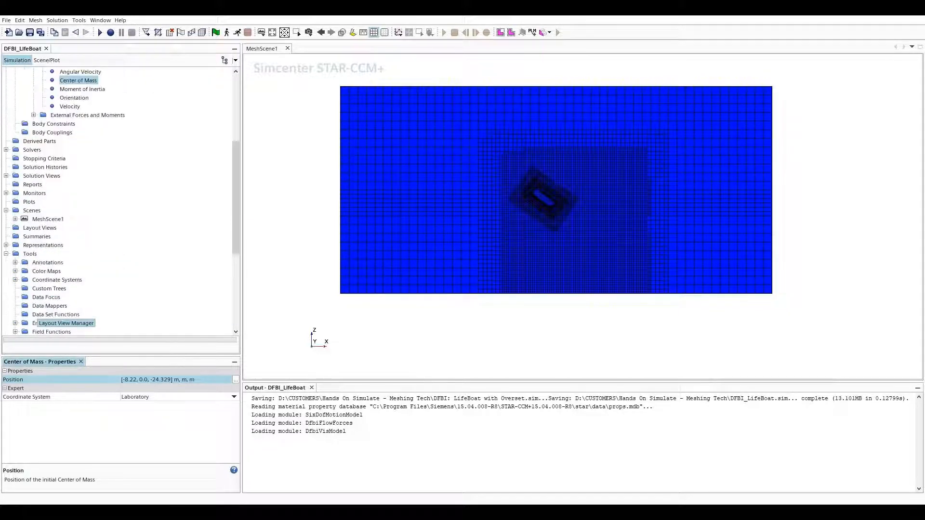
pyautogui.click(16, 280)
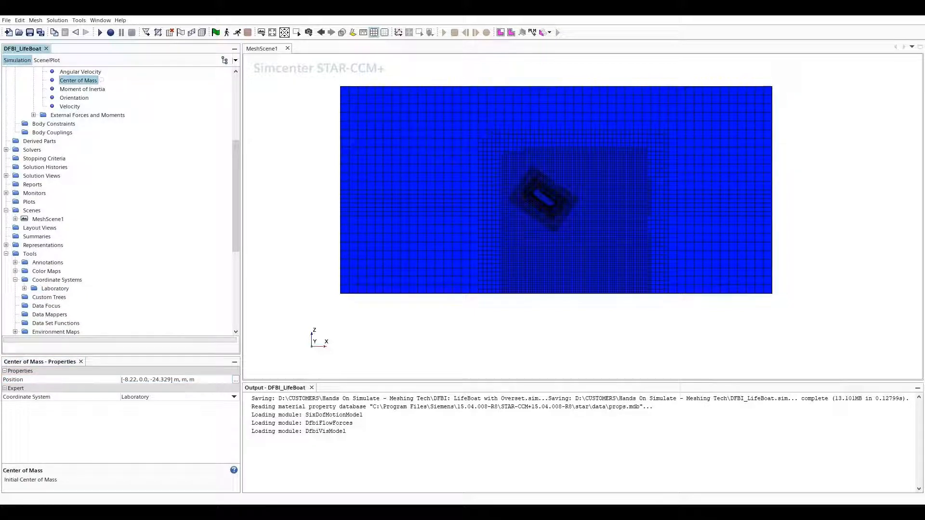
pyautogui.click(24, 288)
pyautogui.click(33, 297)
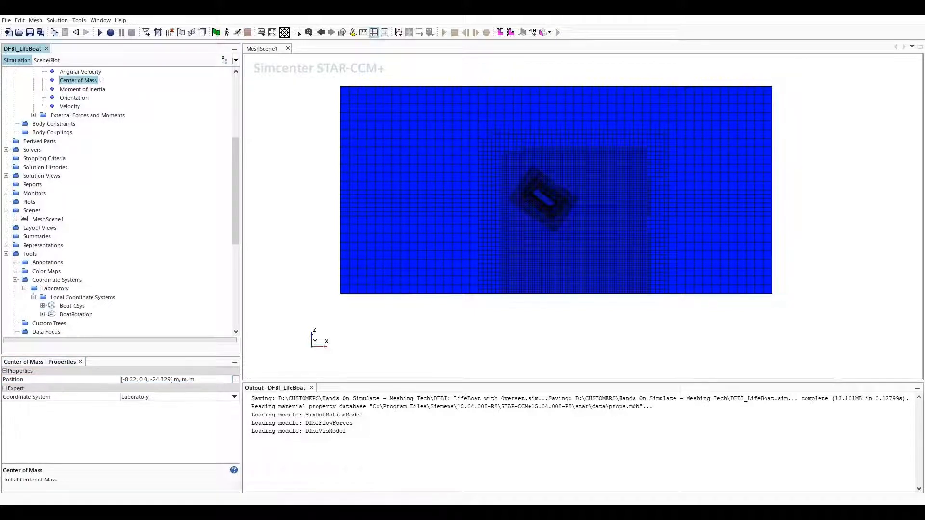
pyautogui.click(76, 315)
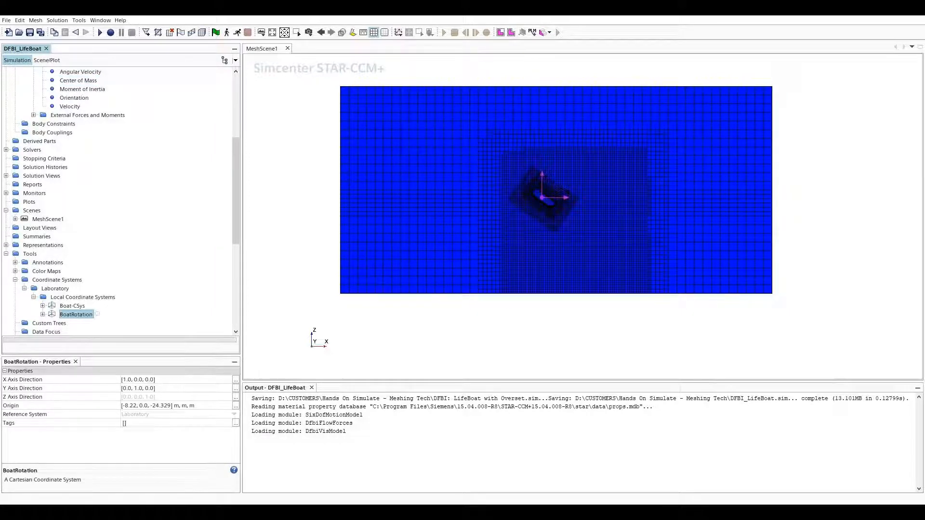
pyautogui.click(48, 406)
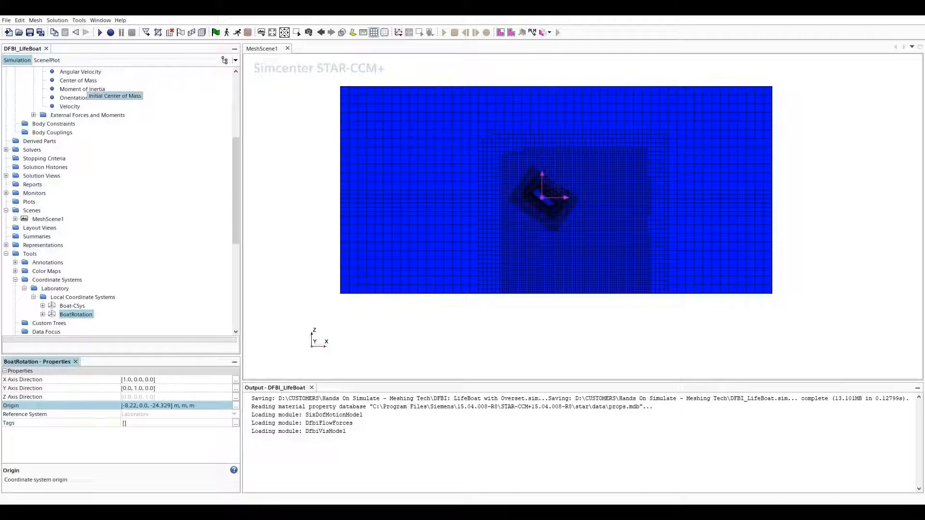
pyautogui.click(79, 81)
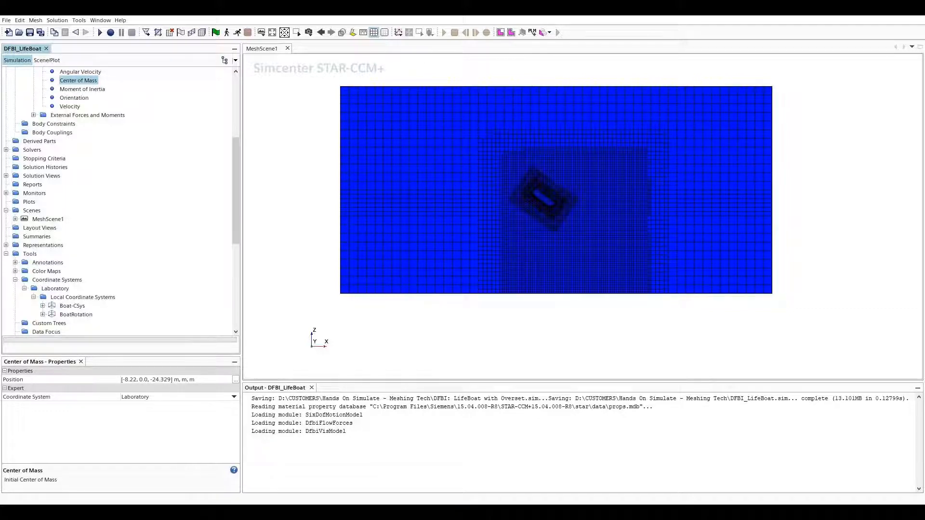
# Set the Boat's Moment of Inertia diagonal components to [16000.0, 16000.0, 16000.0] kg-m^2 and enable Use Center Of Mass.
pyautogui.click(83, 89)
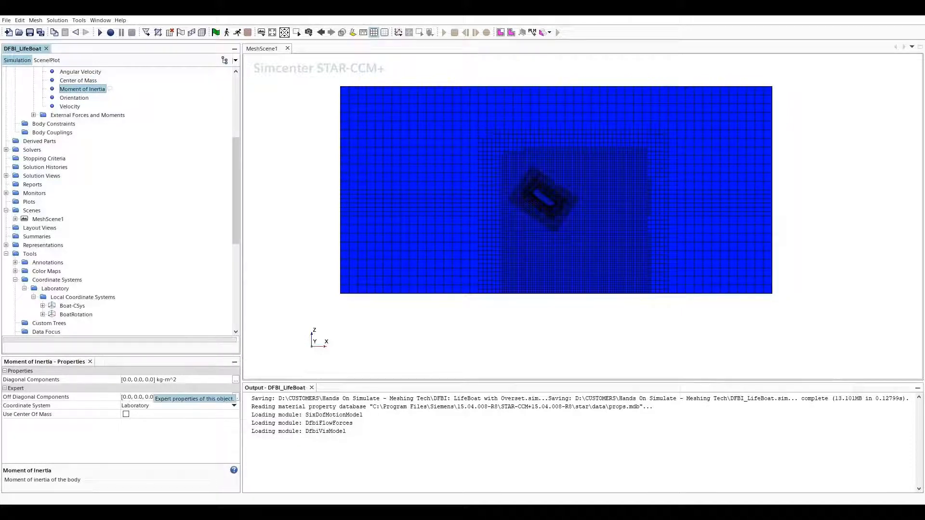
pyautogui.click(157, 379)
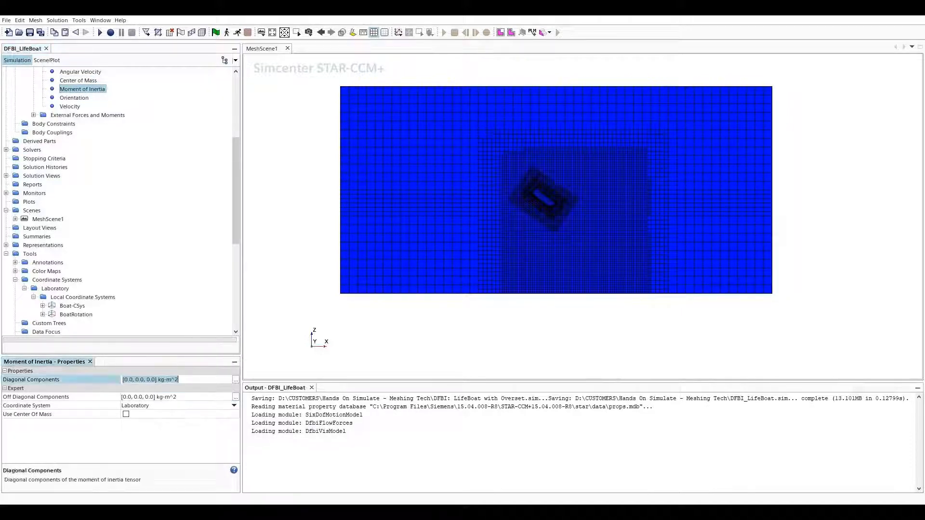
pyautogui.click(157, 380)
pyautogui.moveTo(157, 380); pyautogui.dragTo(123, 380)
pyautogui.write('[16000.0, 16000.0, 16000.0]')
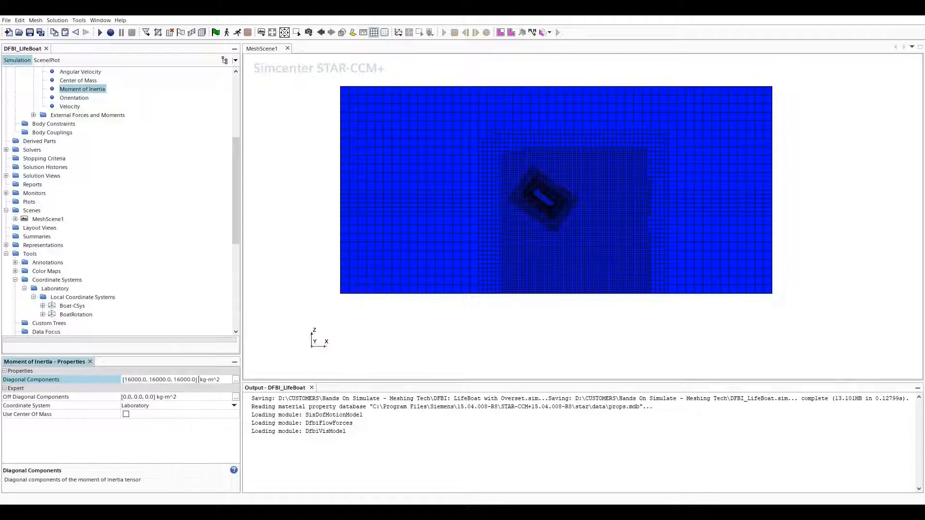
pyautogui.press('Return')
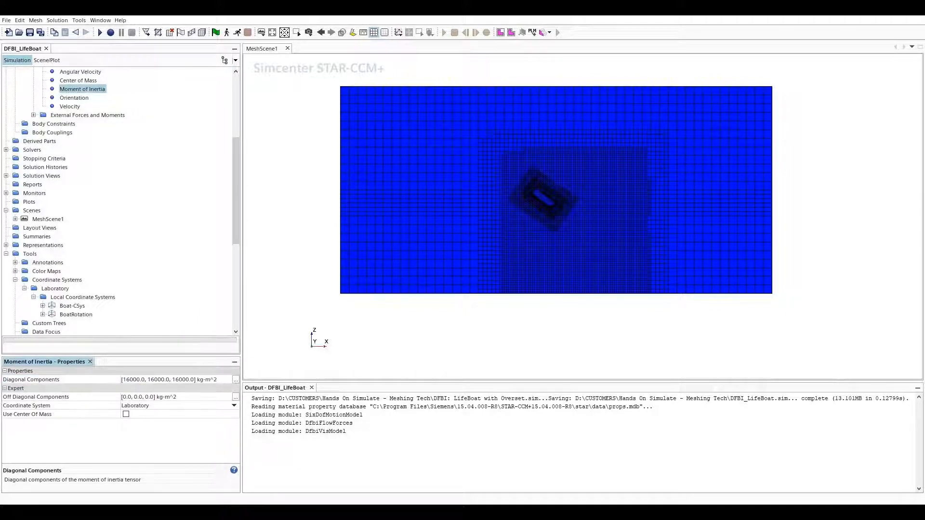
pyautogui.click(126, 414)
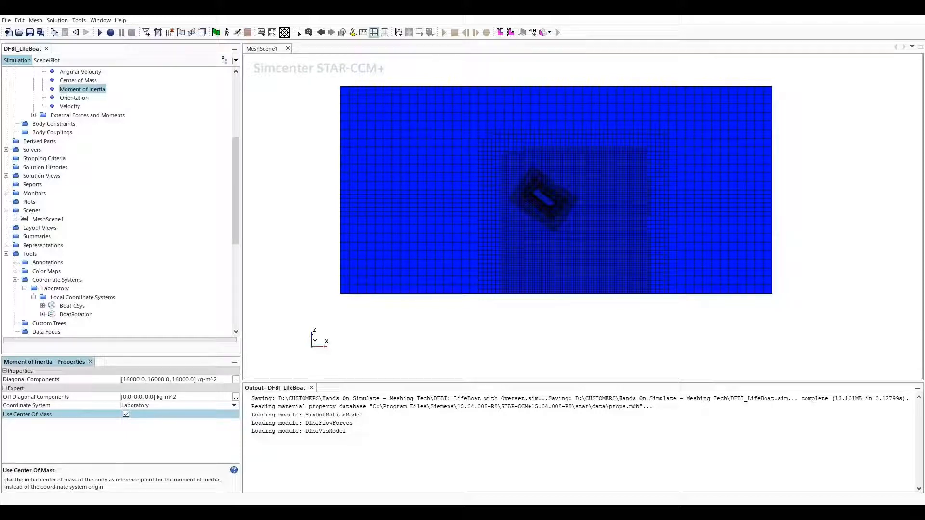
# Set the Boat's initial velocity to [0.0, 0.0, -22.0] m/s.
pyautogui.click(70, 106)
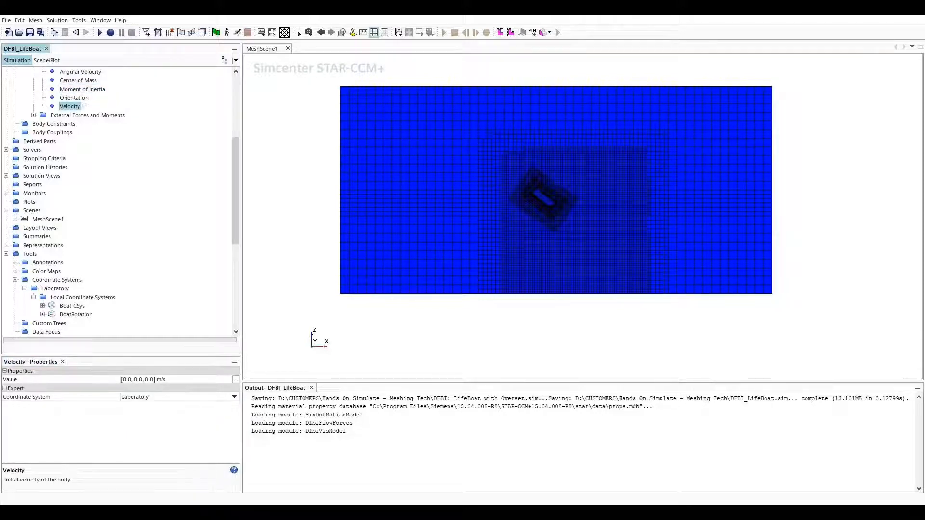
pyautogui.click(144, 380)
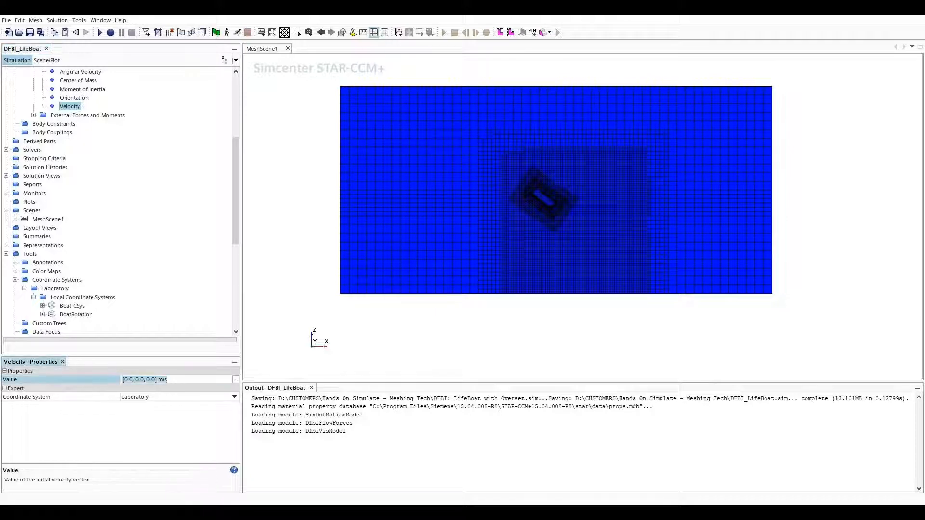
pyautogui.click(150, 379)
pyautogui.press('BackSpace')
pyautogui.write('-22')
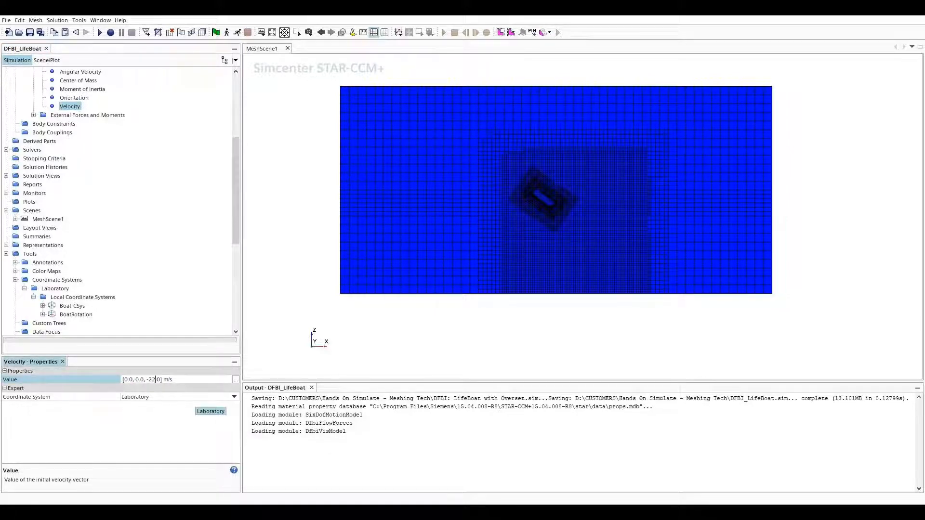
pyautogui.press('Return')
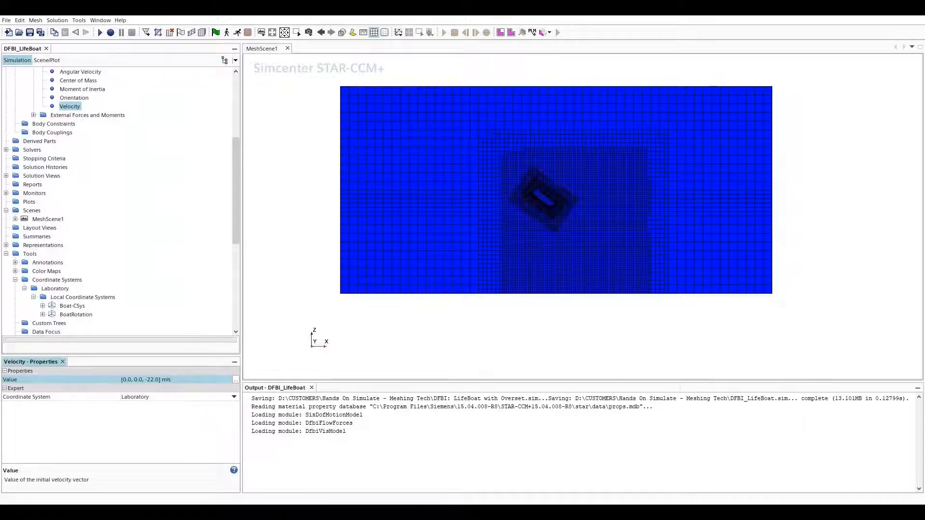
# Collapse the Boat's initial values, the DFBI and Tools branches, and the Overset region in the simulation tree.
pyautogui.scroll(3, 120, 202)
pyautogui.press('Left')
pyautogui.press('Left')
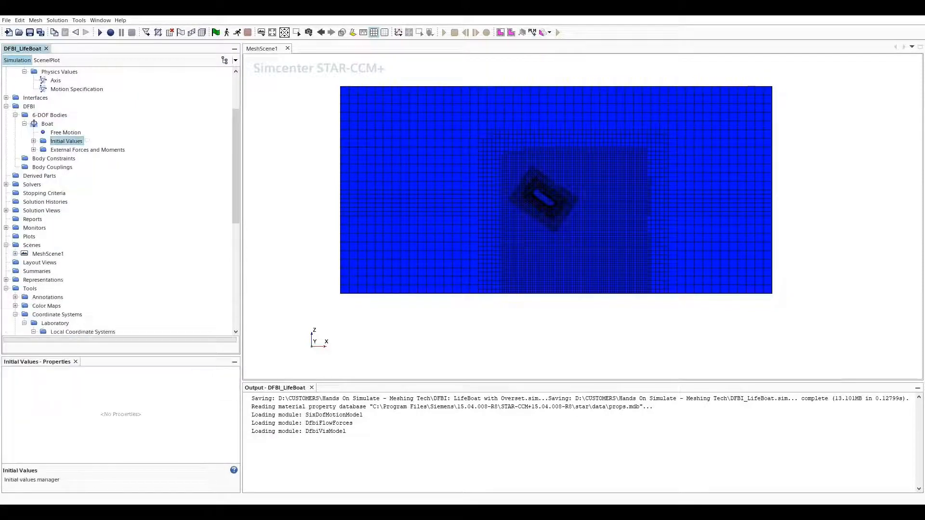
pyautogui.press('Left')
pyautogui.press('Left')
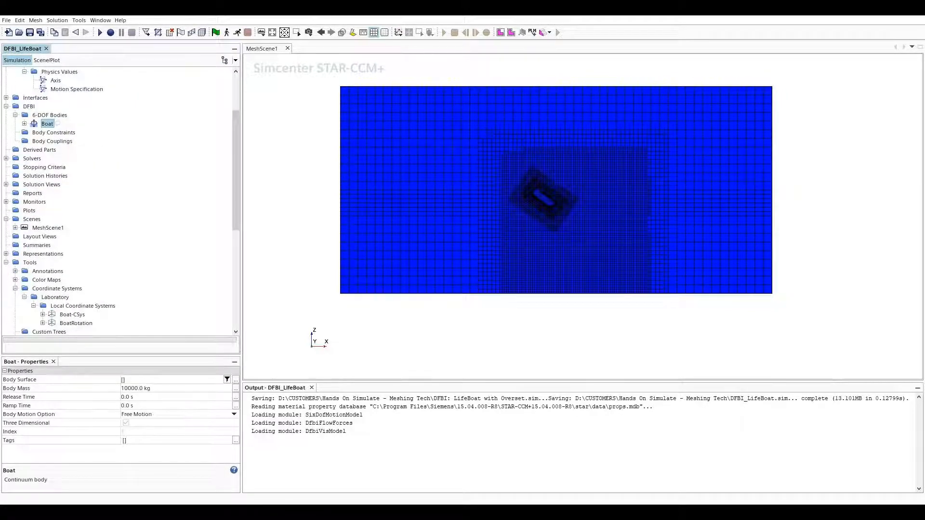
pyautogui.click(15, 115)
pyautogui.click(6, 107)
pyautogui.scroll(2, 118, 203)
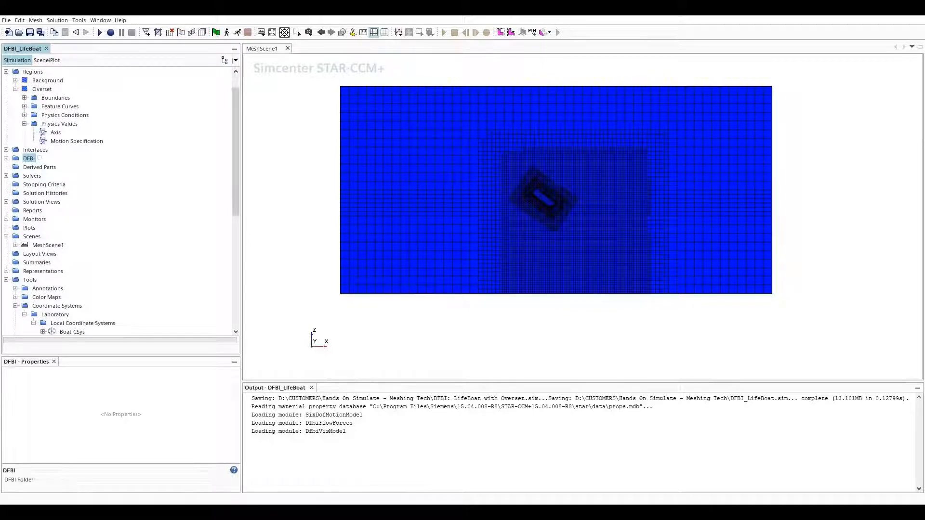
pyautogui.click(6, 280)
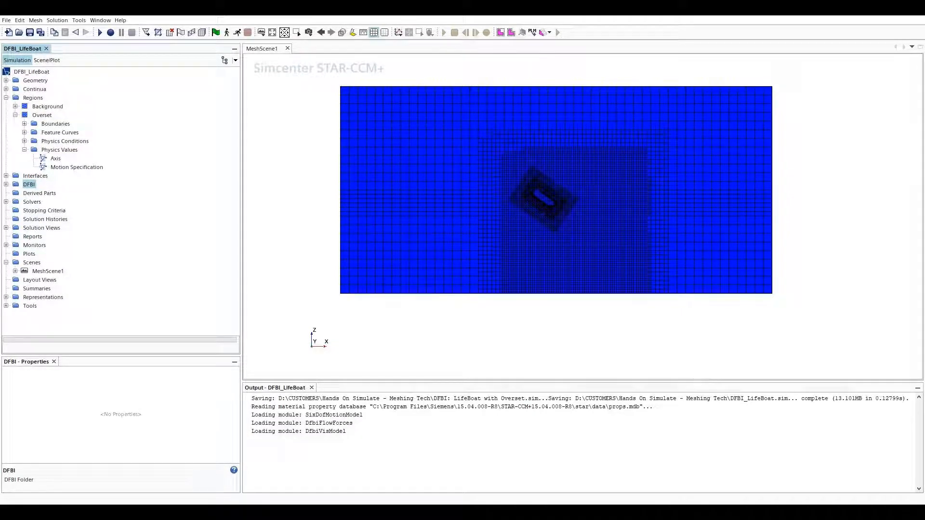
pyautogui.click(16, 115)
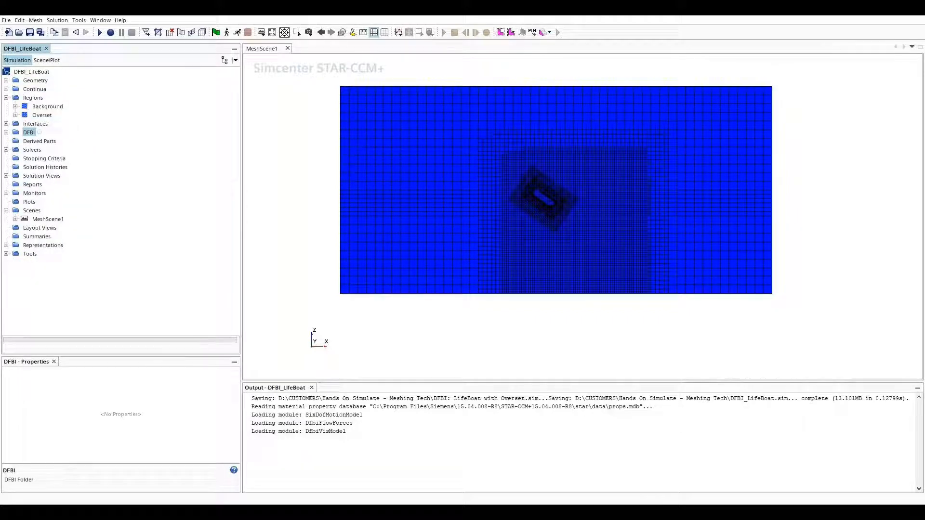
# Assign the DFBI: LifeBoat physics continuum to both the Background and Overset regions.
pyautogui.click(47, 106)
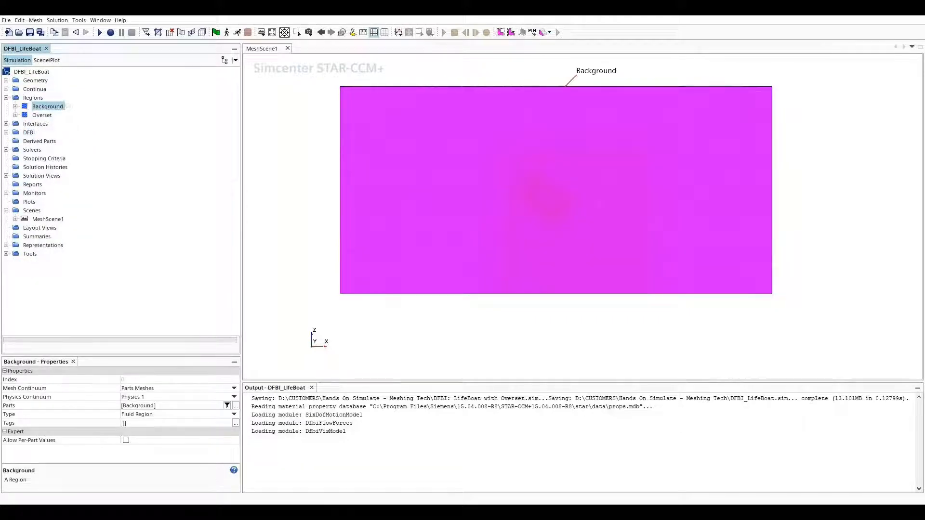
pyautogui.click(234, 397)
pyautogui.click(139, 414)
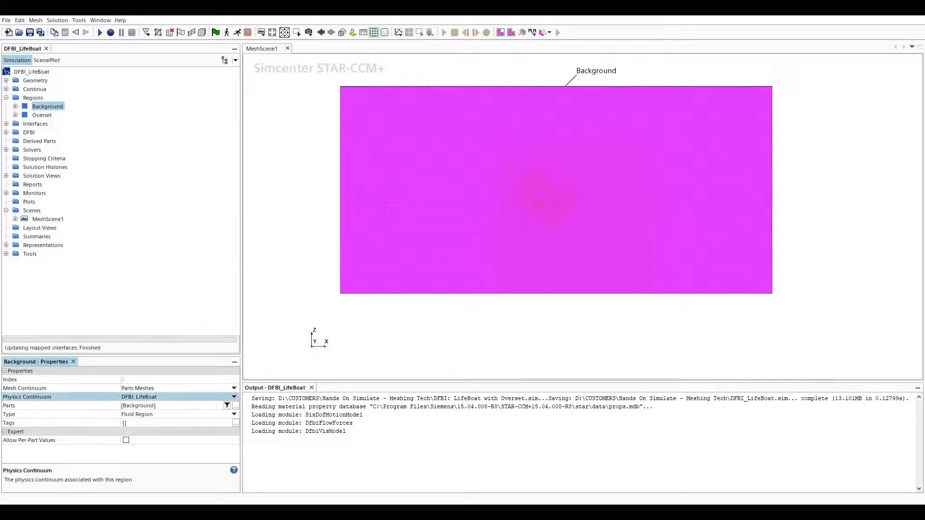
pyautogui.click(42, 116)
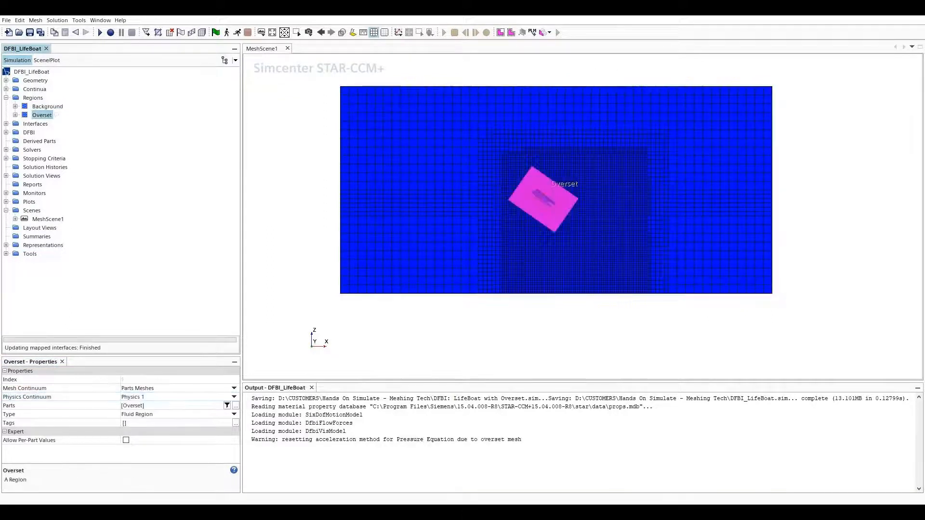
pyautogui.click(234, 397)
pyautogui.click(140, 414)
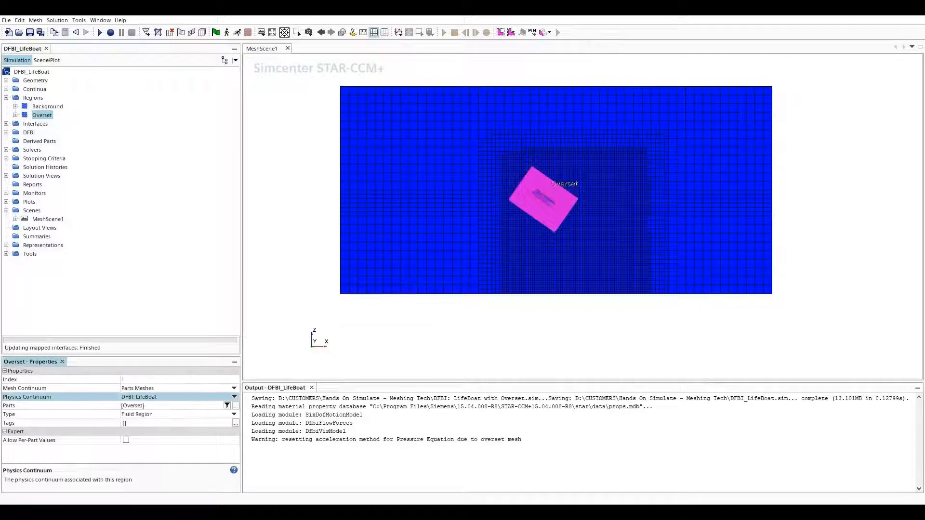
pyautogui.doubleClick(47, 98)
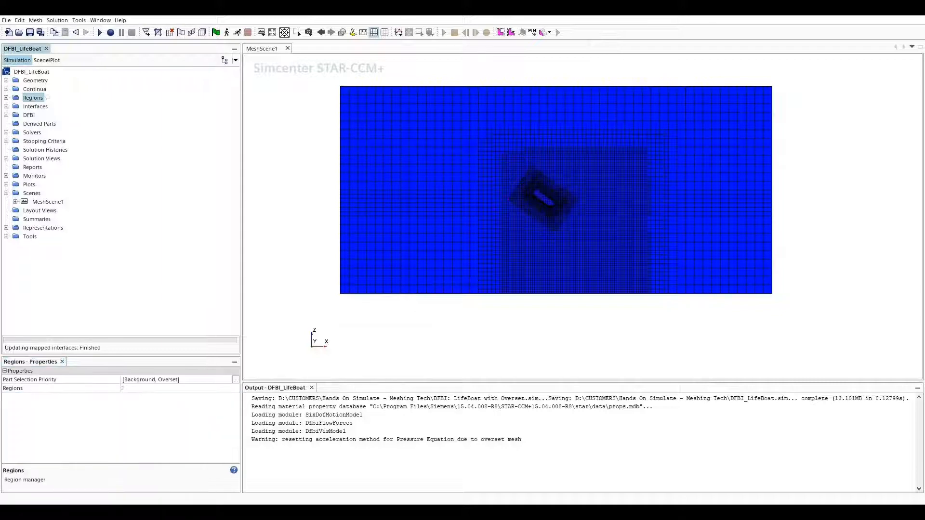
# Create a new flat wave under the VOF Waves model of the DFBI: LifeBoat continuum.
pyautogui.click(6, 89)
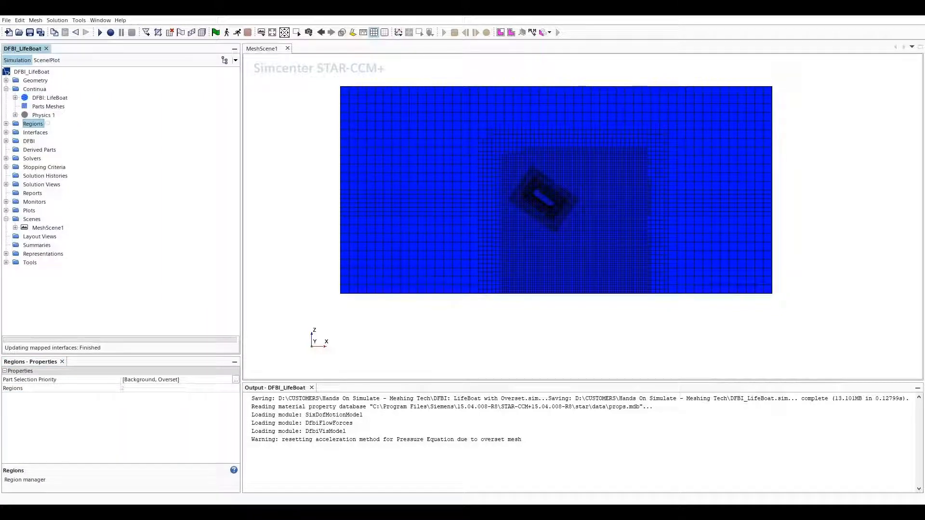
pyautogui.click(15, 98)
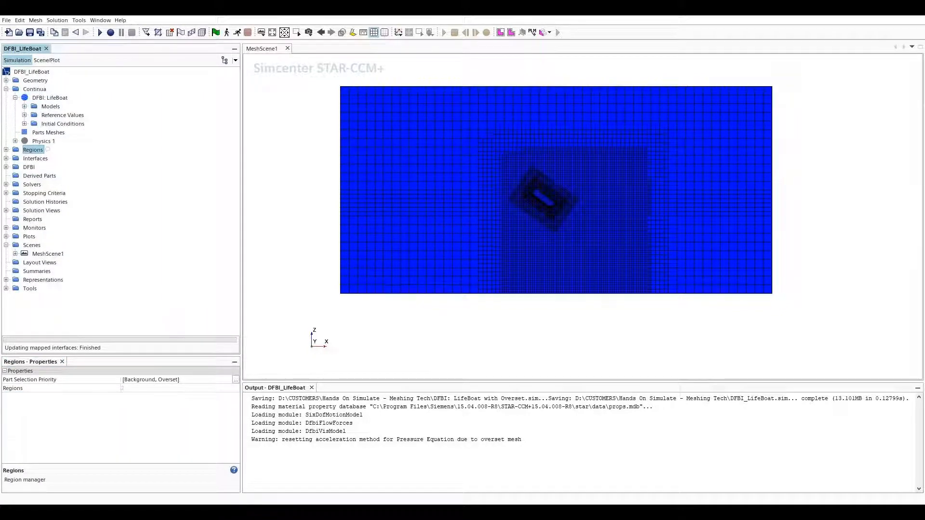
pyautogui.click(25, 107)
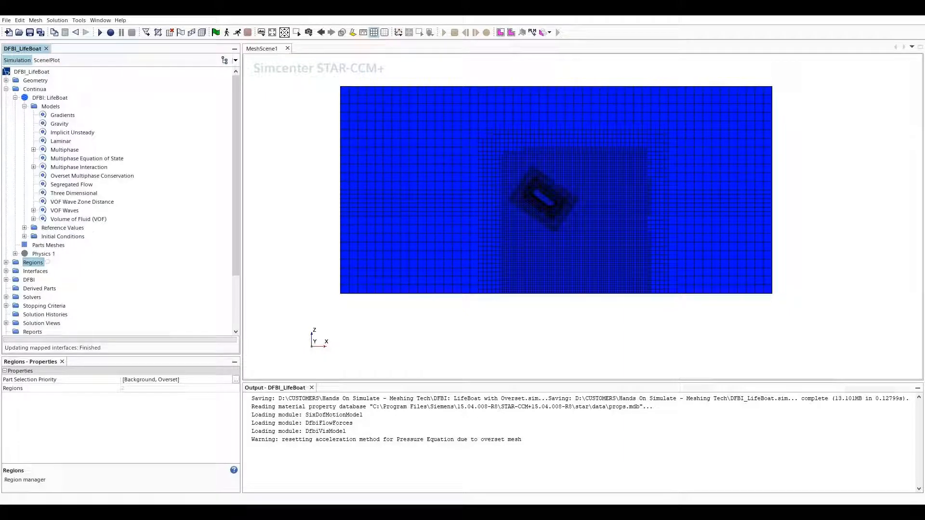
pyautogui.click(34, 210)
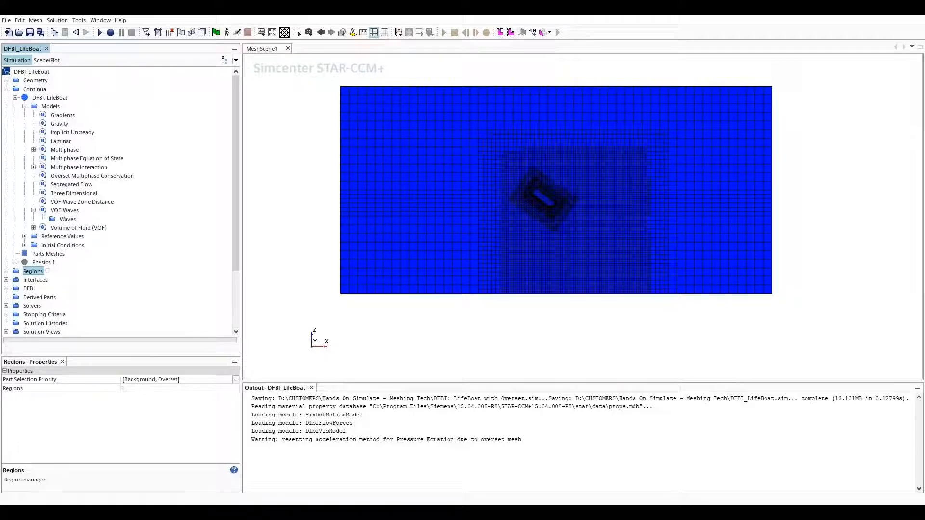
pyautogui.click(77, 219)
pyautogui.rightClick(66, 220)
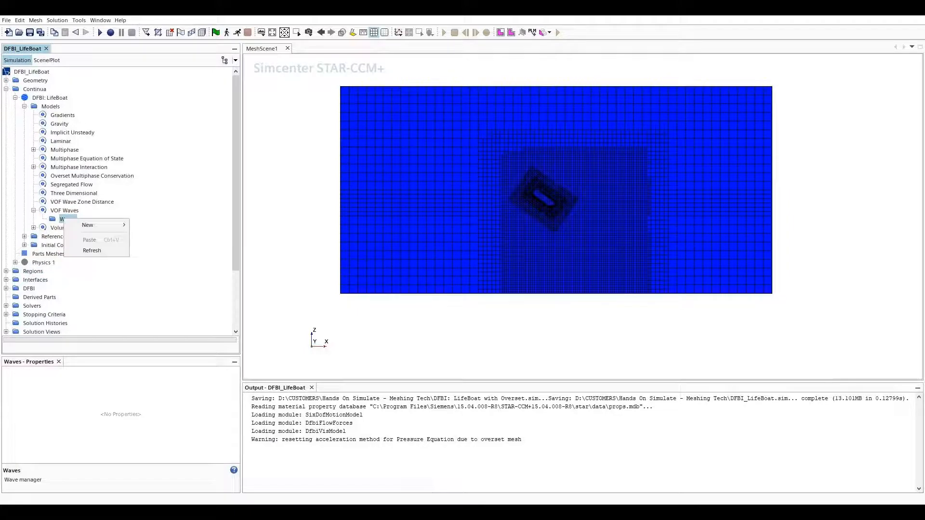
pyautogui.moveTo(96, 225)
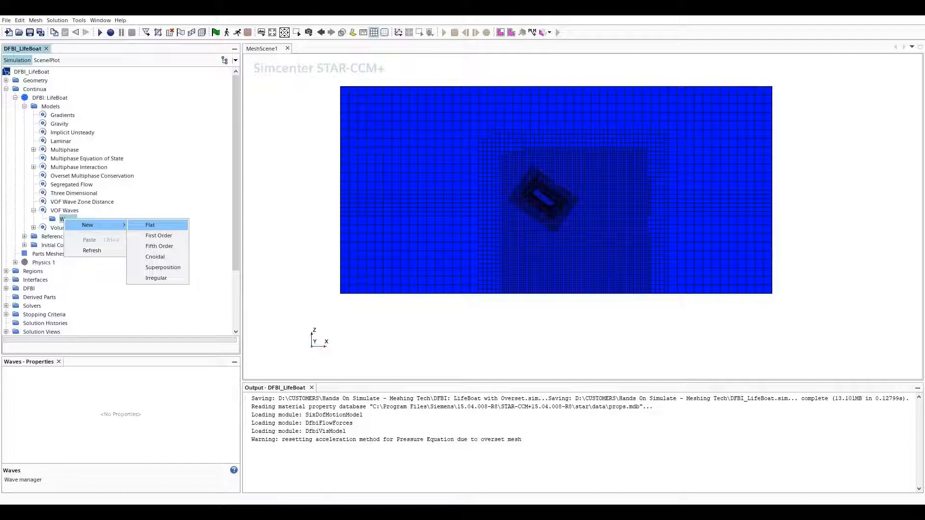
pyautogui.click(150, 225)
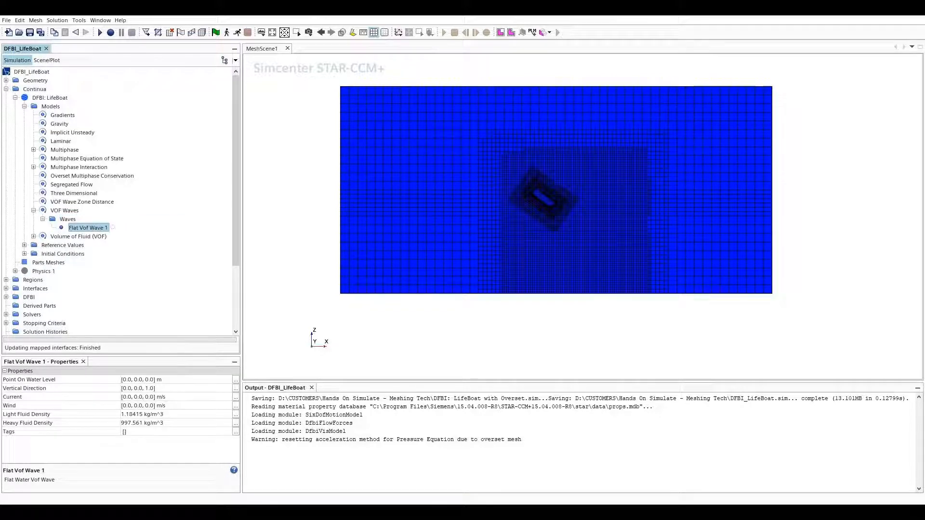
# Rename the new flat VOF wave as FlatWave.
pyautogui.rightClick(96, 228)
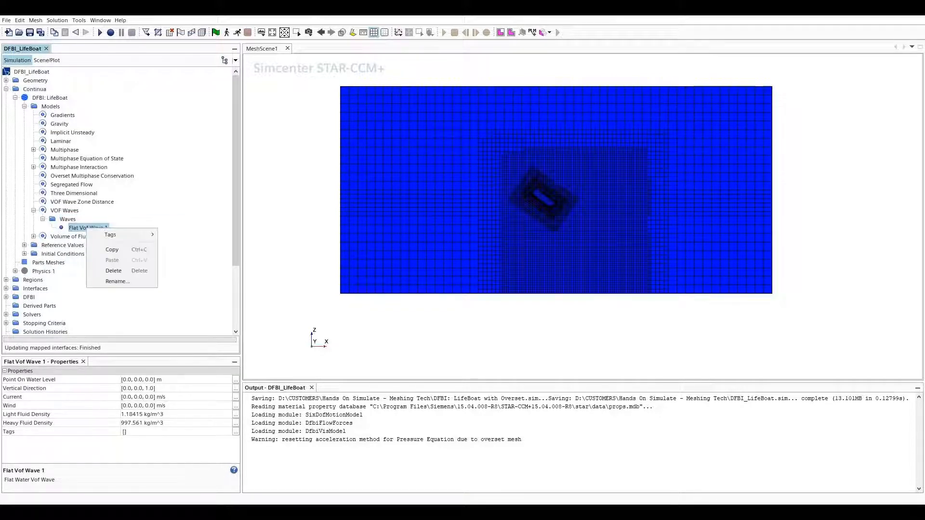
pyautogui.click(116, 281)
pyautogui.press('Return')
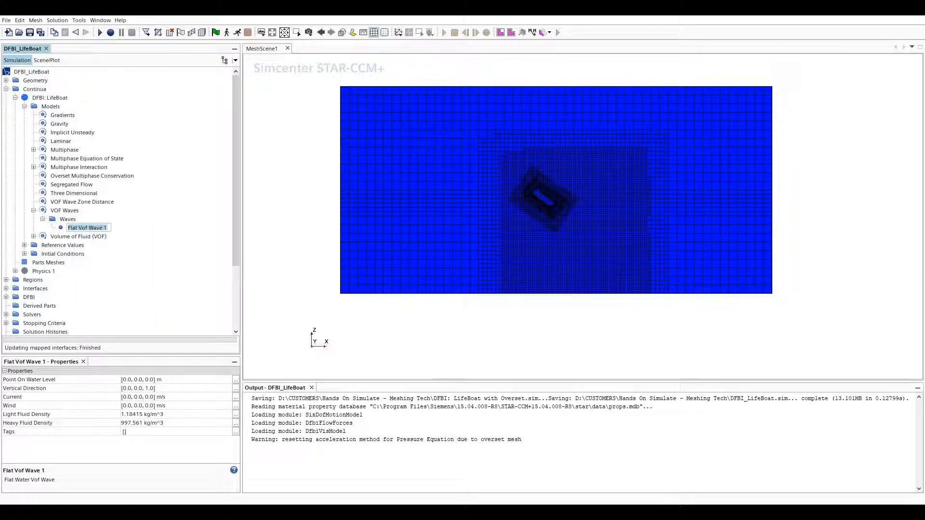
pyautogui.write('FlatWave')
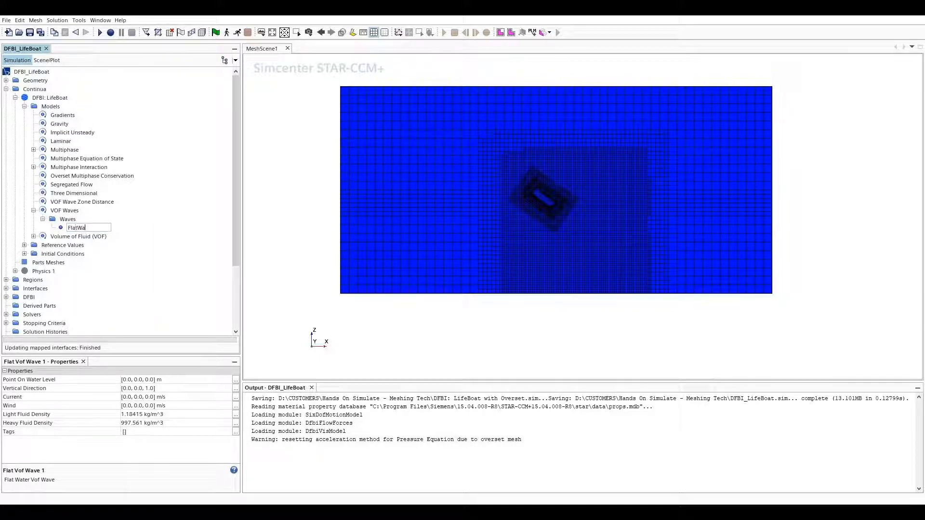
pyautogui.press('Return')
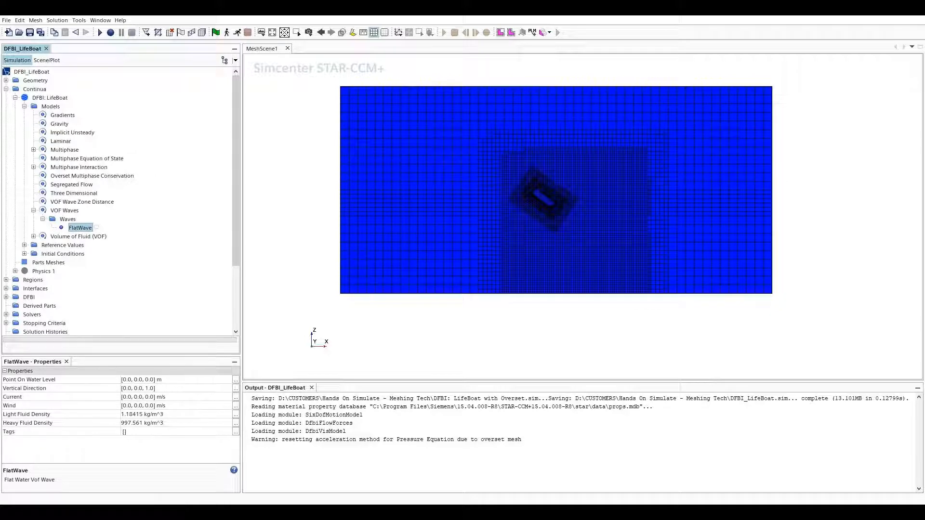
# Set FlatWave's Point On Water Level to [0.0, 0.0, -30.0] m.
pyautogui.click(147, 380)
pyautogui.click(146, 380)
pyautogui.write('-3')
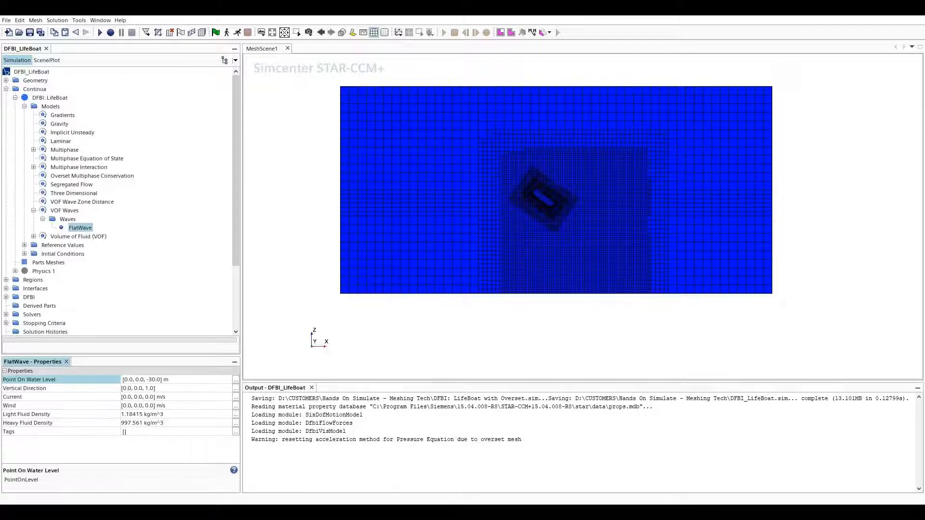
pyautogui.press('Return')
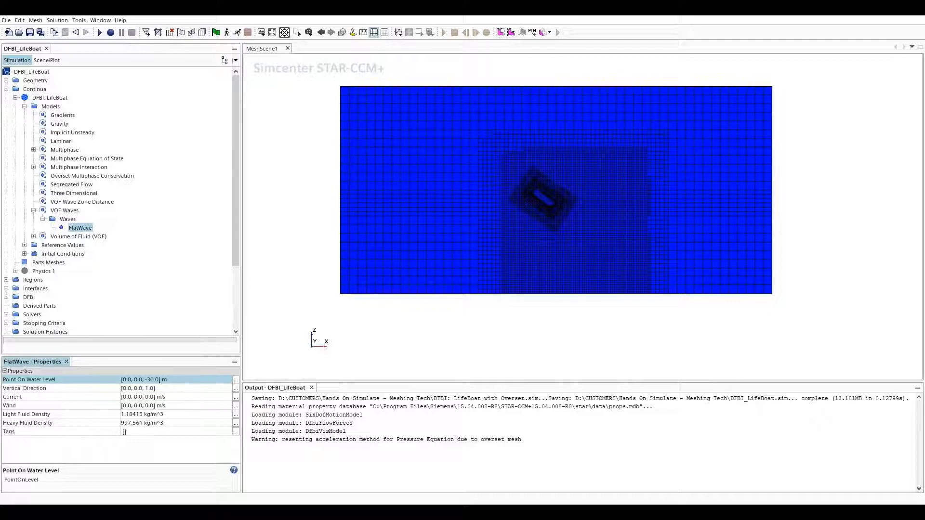
# Set the Volume Fraction method to Composite in the DFBI: LifeBoat continuum's initial conditions.
pyautogui.click(24, 254)
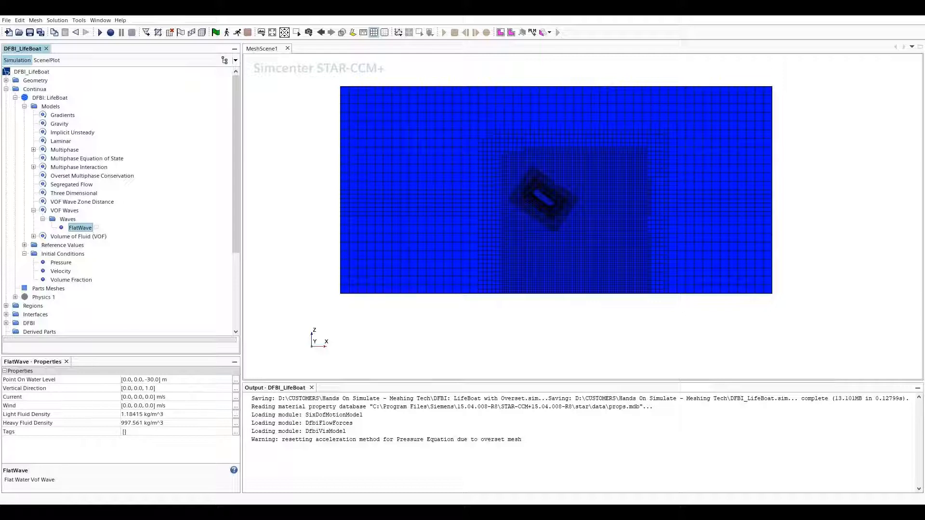
pyautogui.click(72, 280)
pyautogui.click(235, 380)
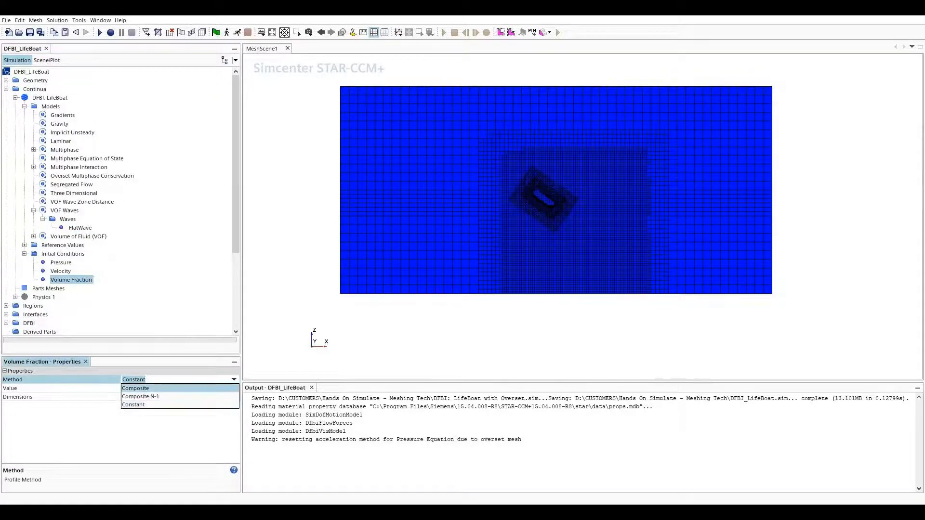
pyautogui.click(136, 388)
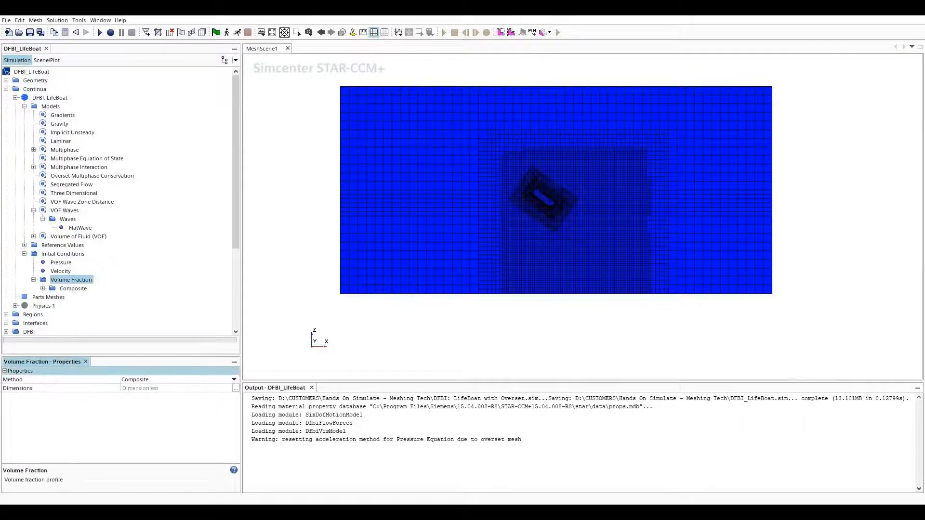
# Assign Volume Fraction of Heavy Fluid of FlatWave as the scalar function for Water in the initial composite Volume Fraction.
pyautogui.click(42, 289)
pyautogui.click(87, 297)
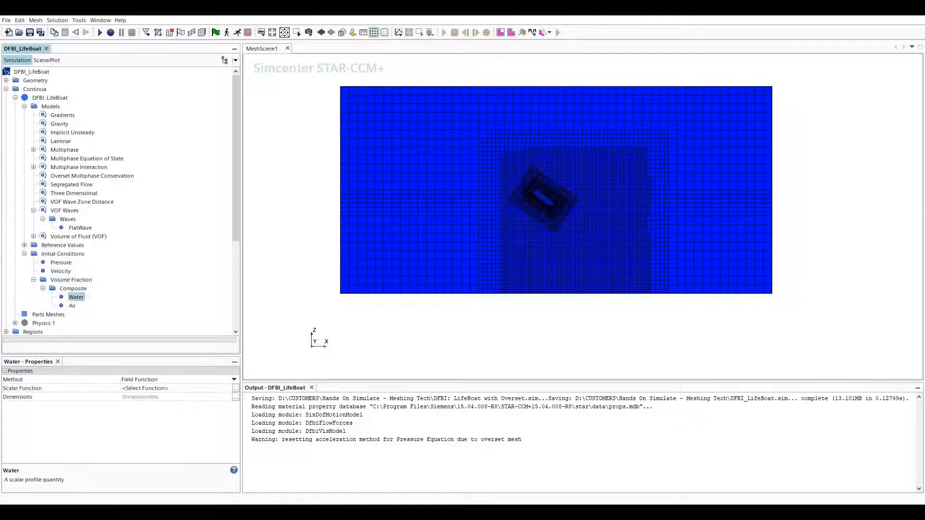
pyautogui.click(236, 388)
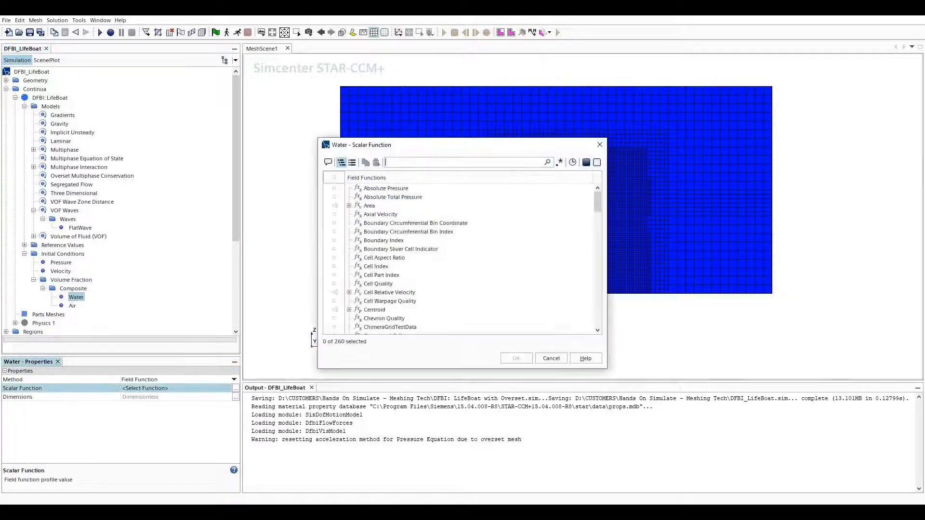
pyautogui.write('Volume')
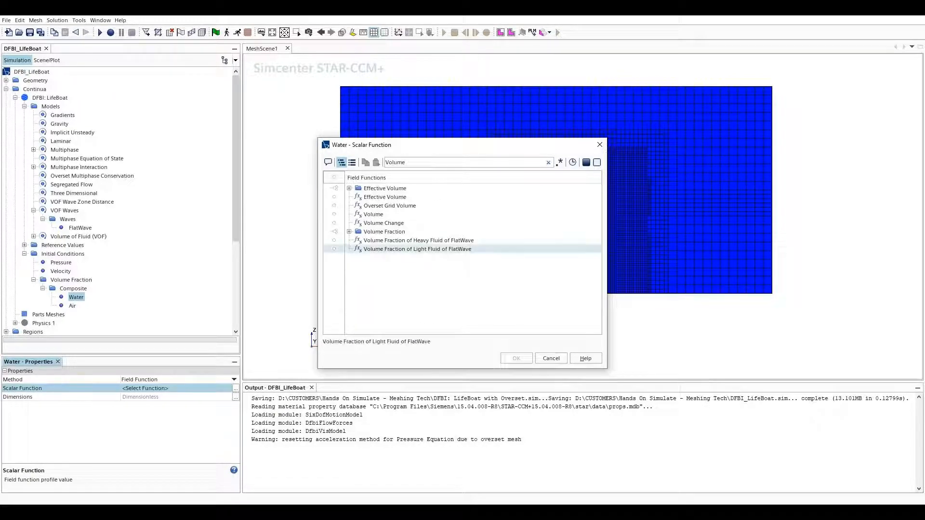
pyautogui.click(419, 241)
pyautogui.click(516, 358)
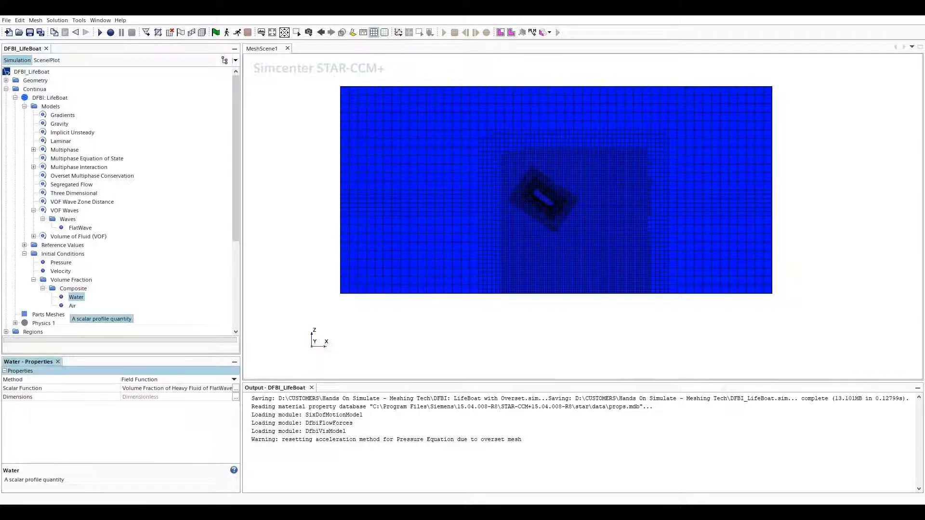
# Set Air's initial volume fraction to the Field Function method using Volume Fraction of Light Fluid of FlatWave.
pyautogui.click(72, 306)
pyautogui.click(178, 379)
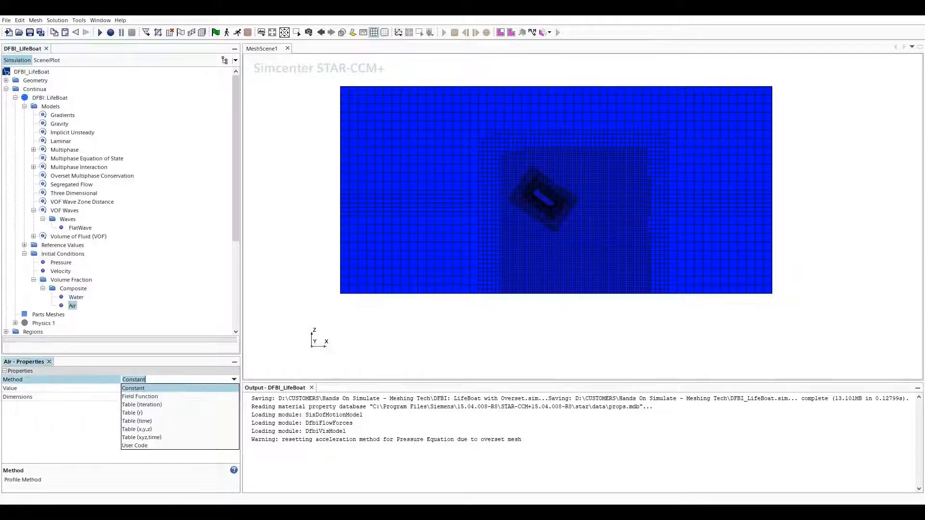
pyautogui.click(145, 396)
pyautogui.click(236, 388)
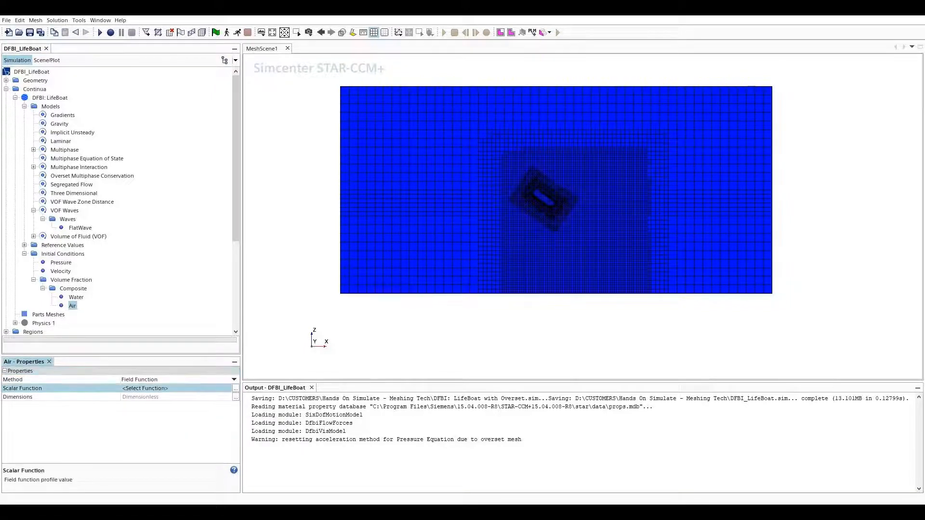
pyautogui.write('Volume')
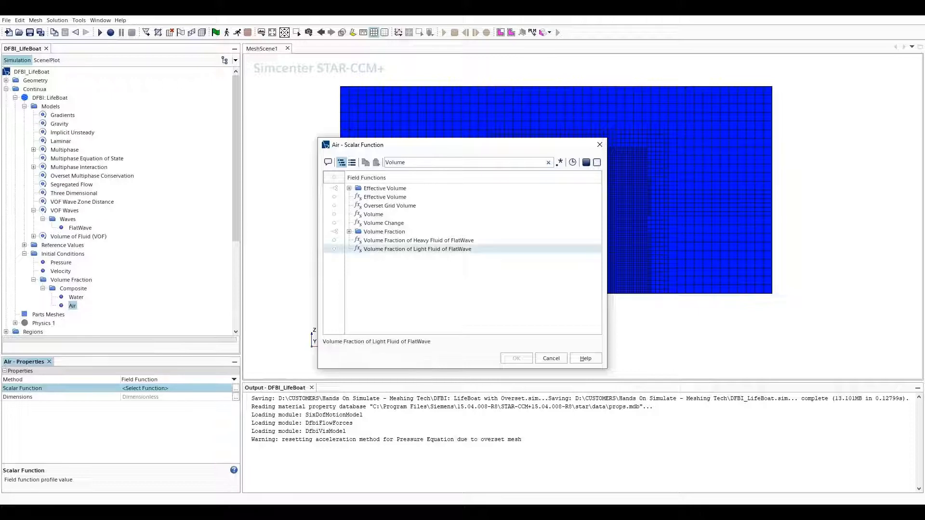
pyautogui.click(417, 249)
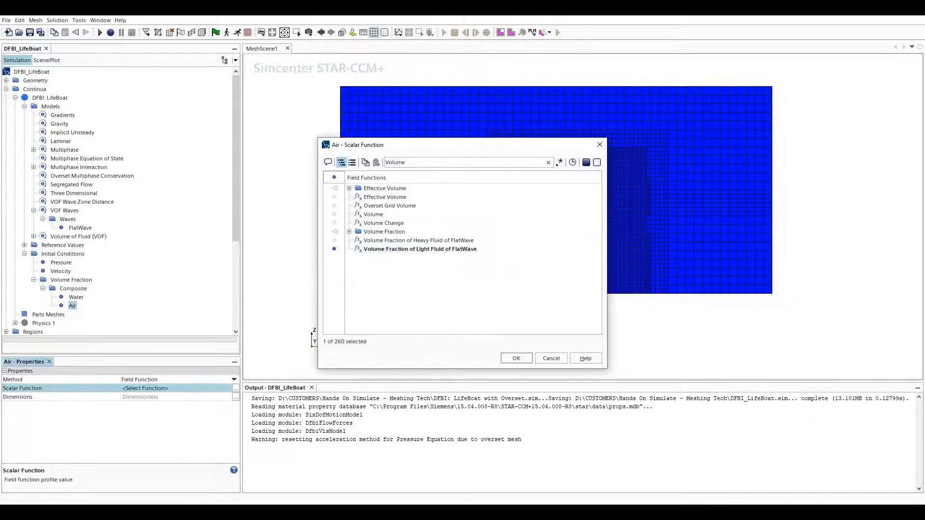
pyautogui.click(516, 358)
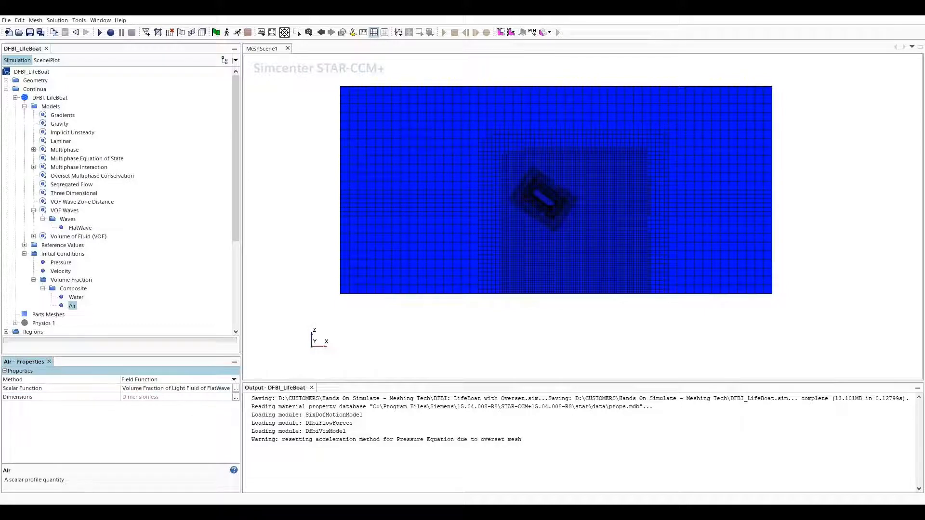
# Set the initial Velocity to the Field Function method with Velocity of FlatWave as its vector function.
pyautogui.click(60, 272)
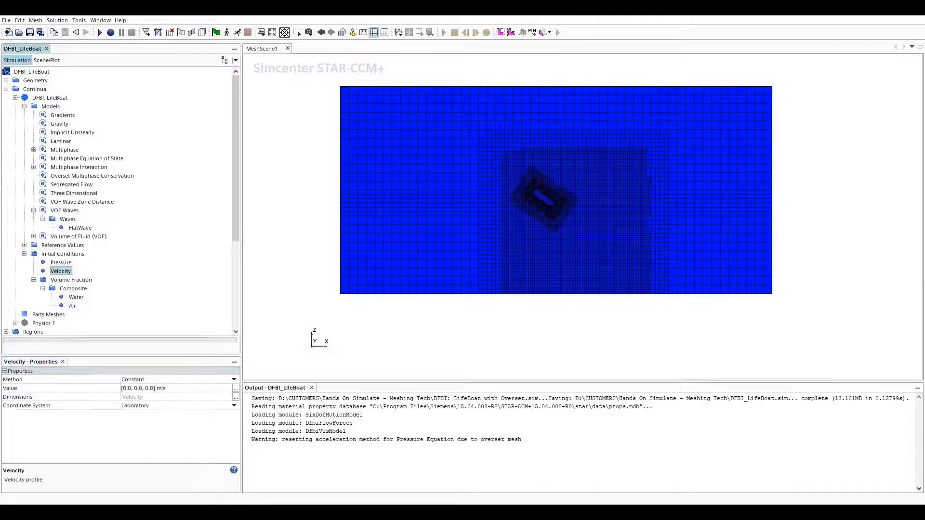
pyautogui.click(235, 380)
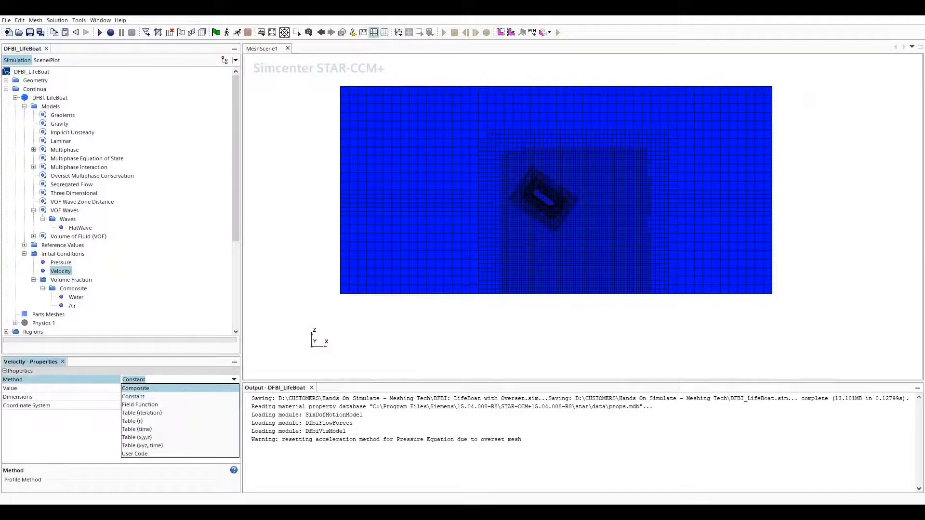
pyautogui.click(139, 404)
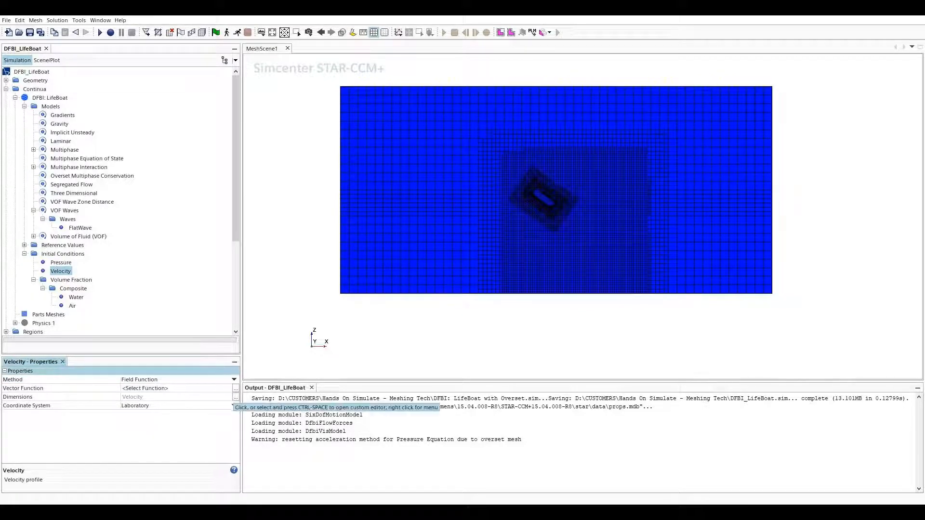
pyautogui.click(236, 388)
pyautogui.write('Velociu')
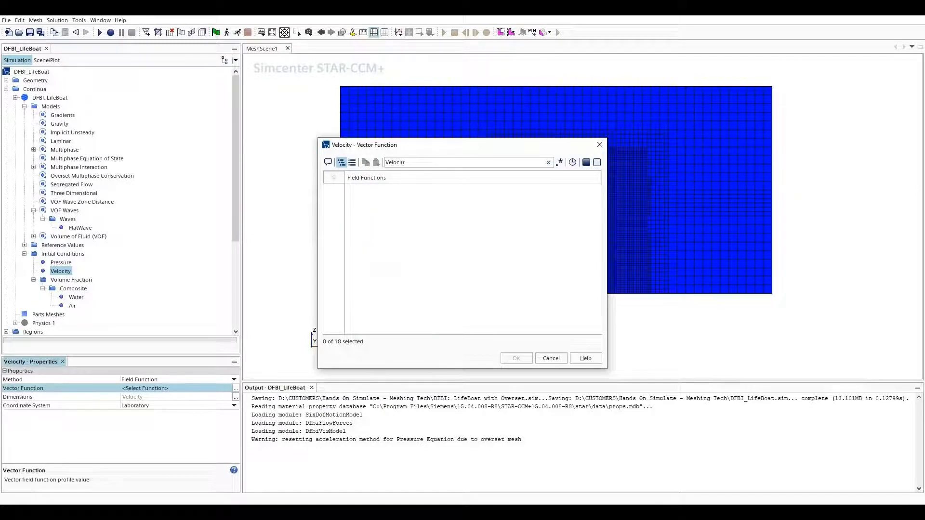
pyautogui.press('BackSpace')
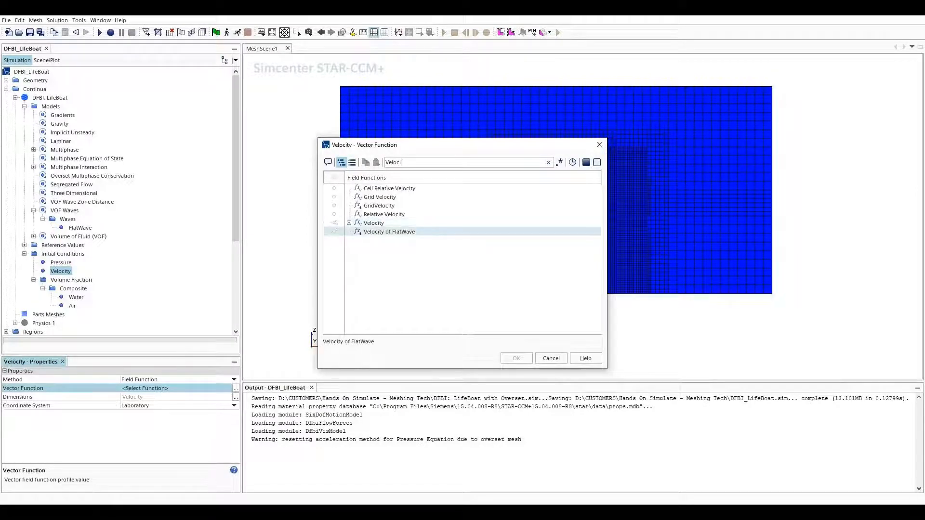
pyautogui.click(335, 232)
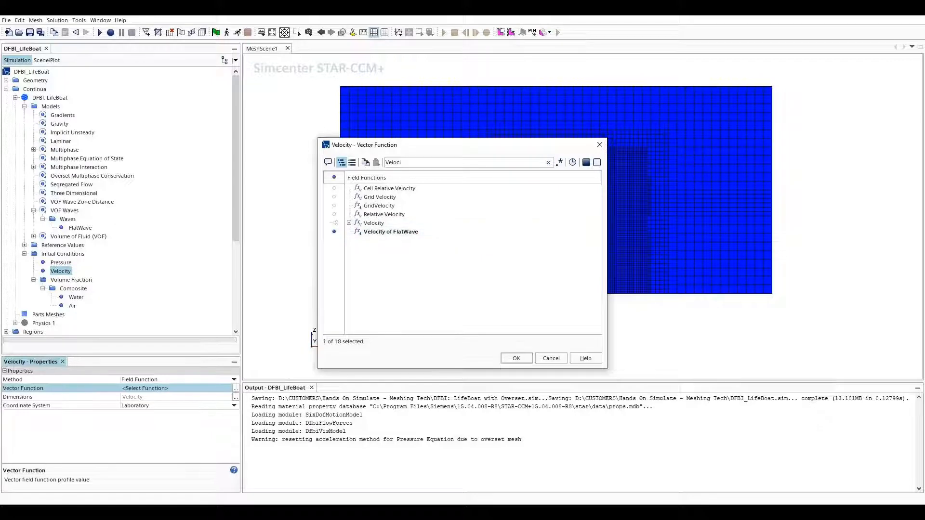
pyautogui.press('Return')
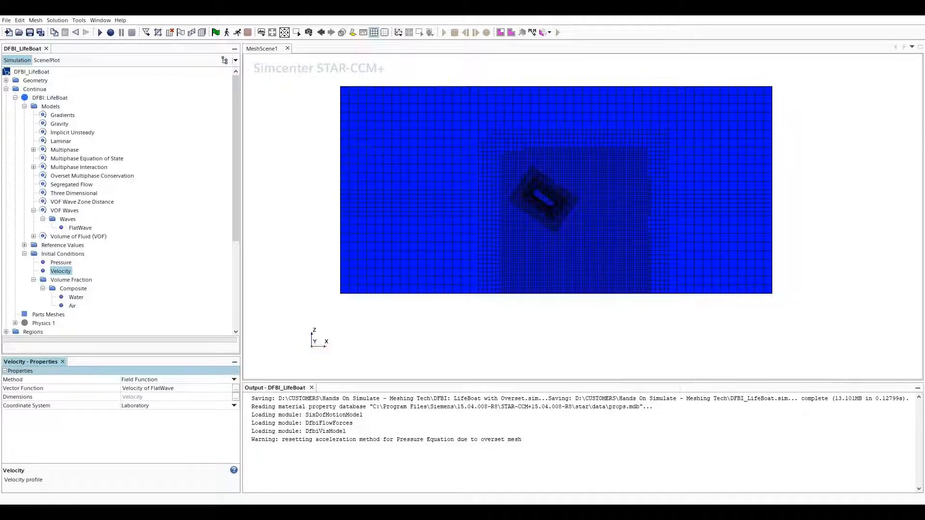
# Set the initial Pressure to the Field Function method with Hydrostatic Pressure of FlatWave as its scalar function.
pyautogui.click(61, 262)
pyautogui.click(234, 380)
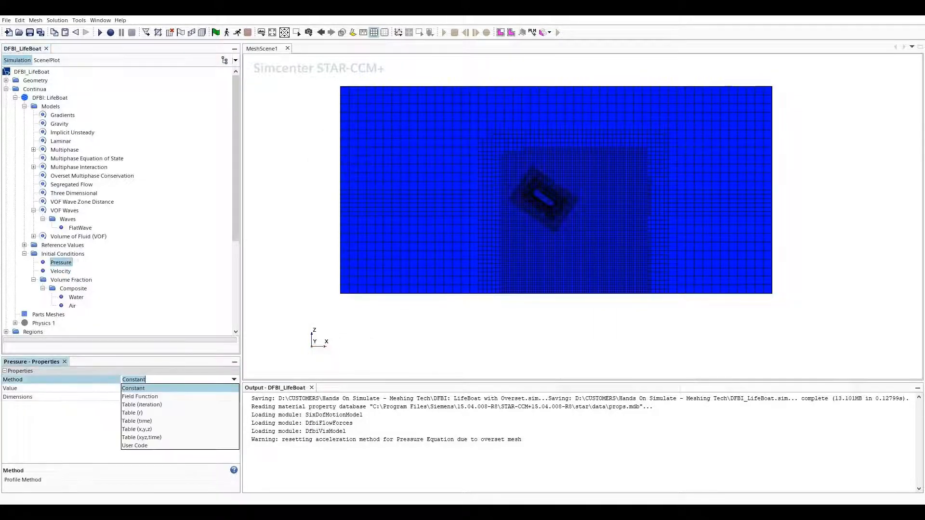
pyautogui.press('Return')
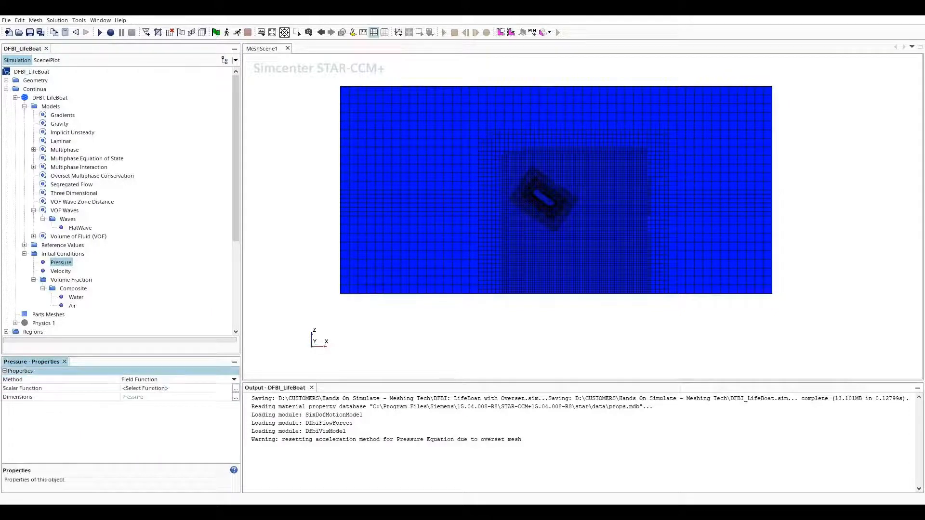
pyautogui.click(236, 389)
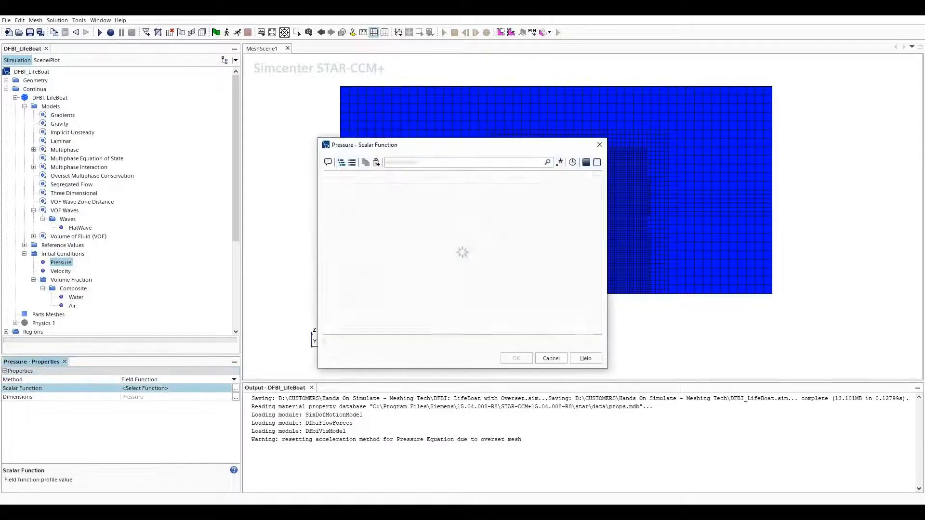
pyautogui.write('Pre')
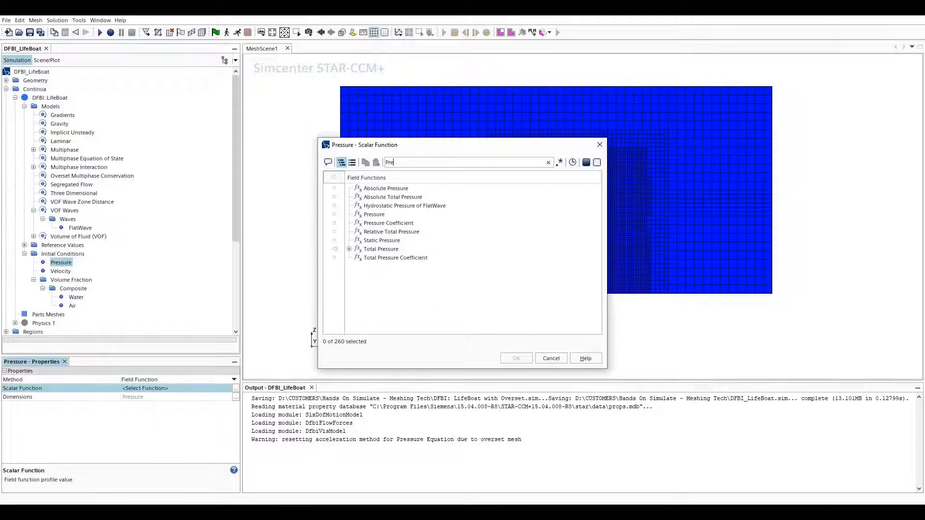
pyautogui.click(407, 206)
pyautogui.click(517, 358)
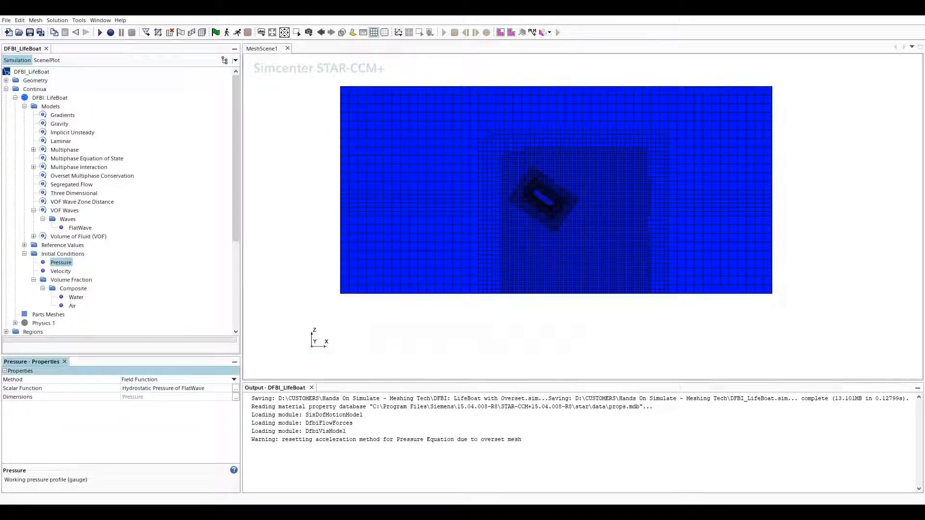
# Set the Velocity Specification method to Components for the Inlet boundary of the Background region.
pyautogui.click(15, 98)
pyautogui.click(6, 90)
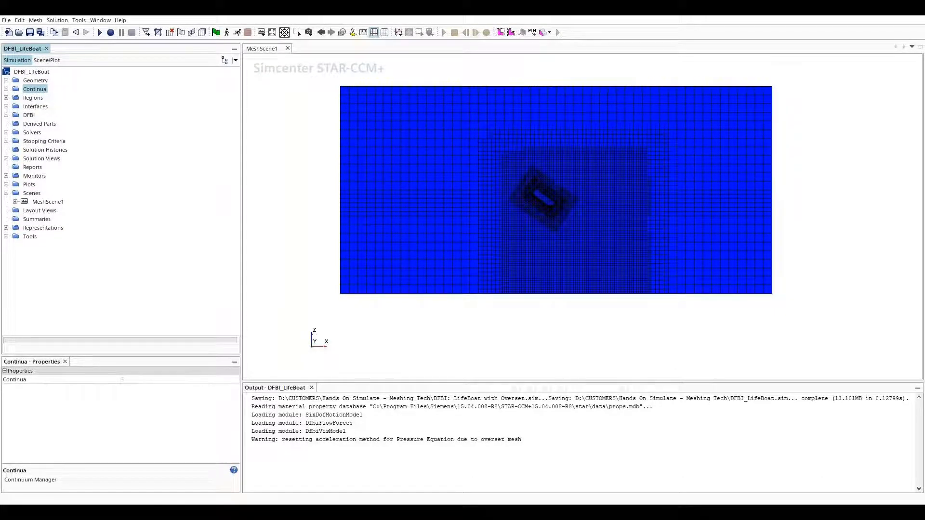
pyautogui.click(6, 98)
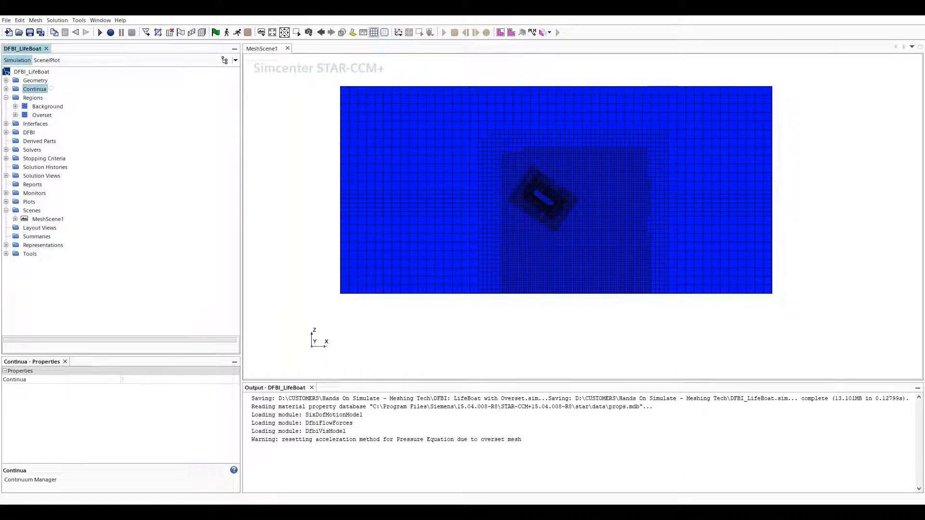
pyautogui.click(15, 107)
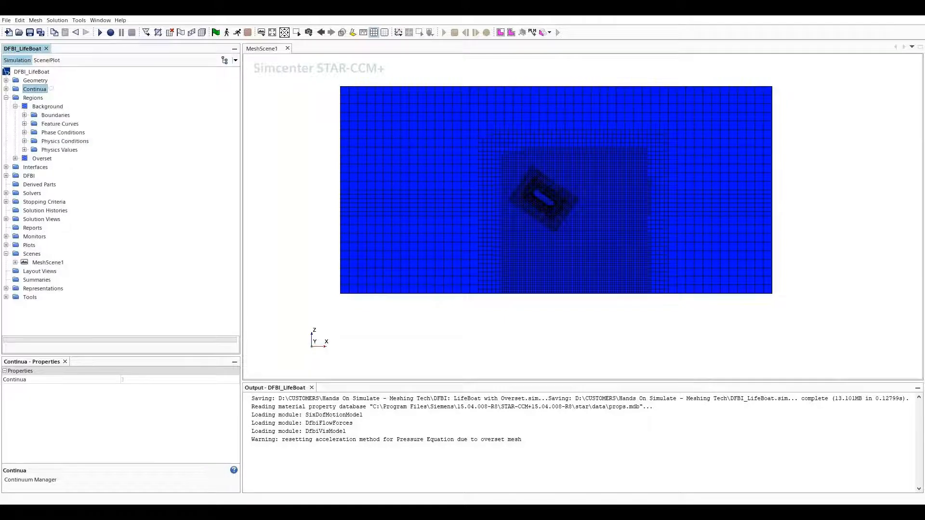
pyautogui.click(24, 115)
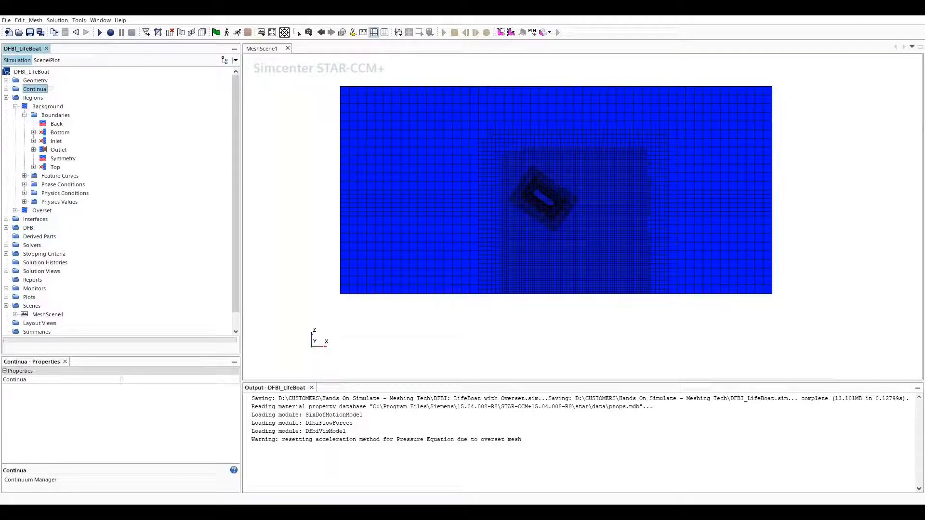
pyautogui.click(56, 142)
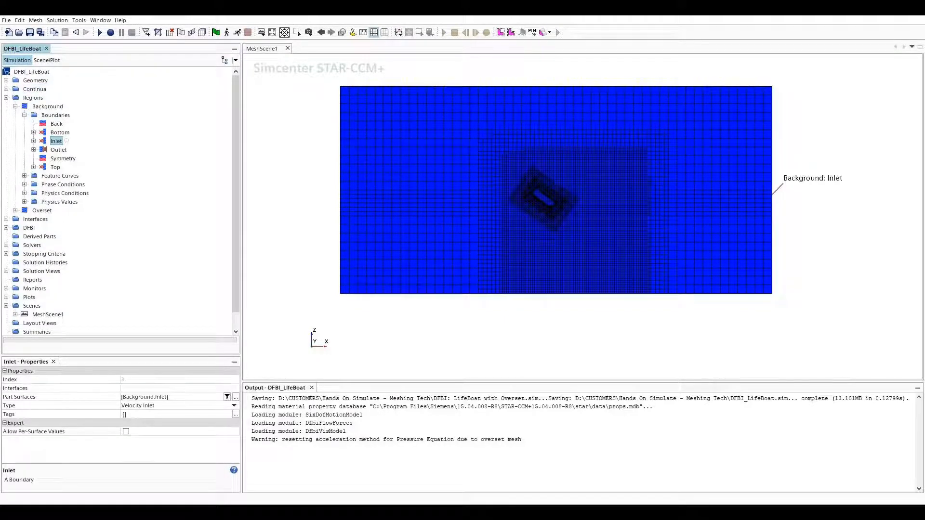
pyautogui.click(34, 141)
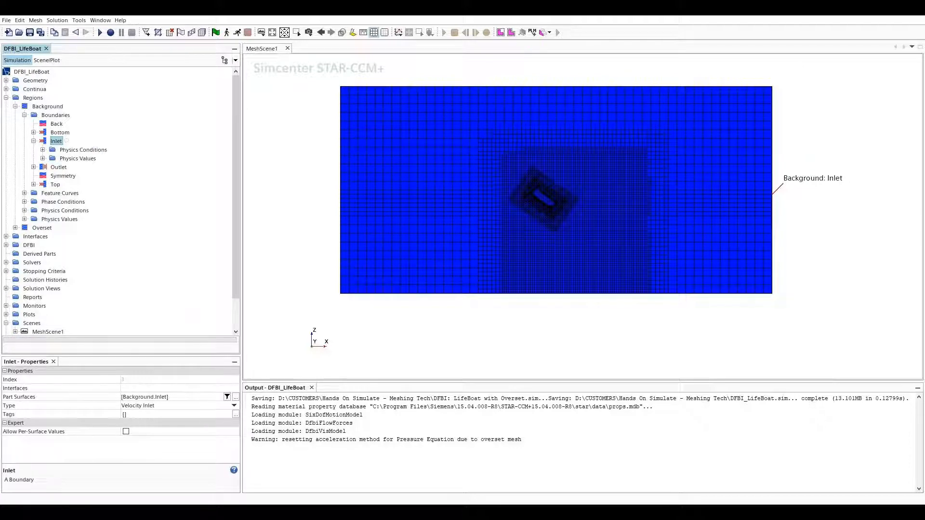
pyautogui.click(42, 150)
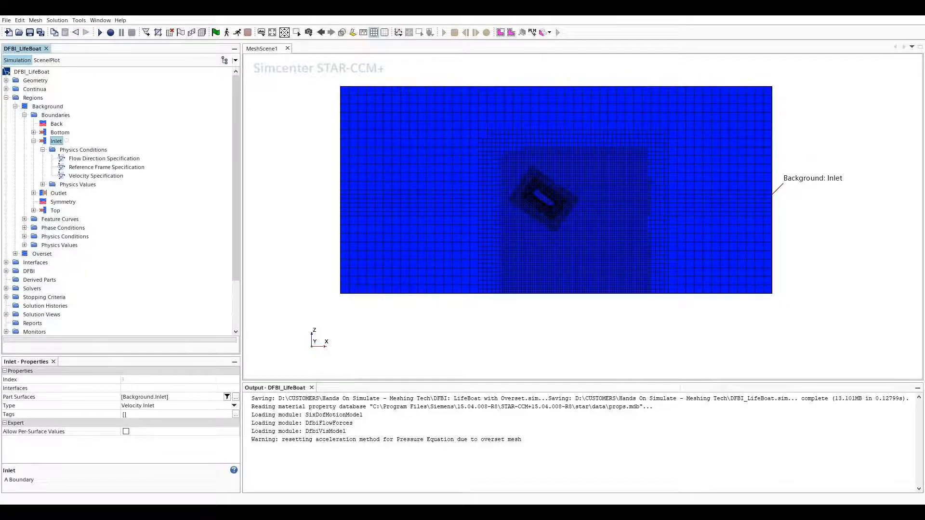
pyautogui.click(96, 176)
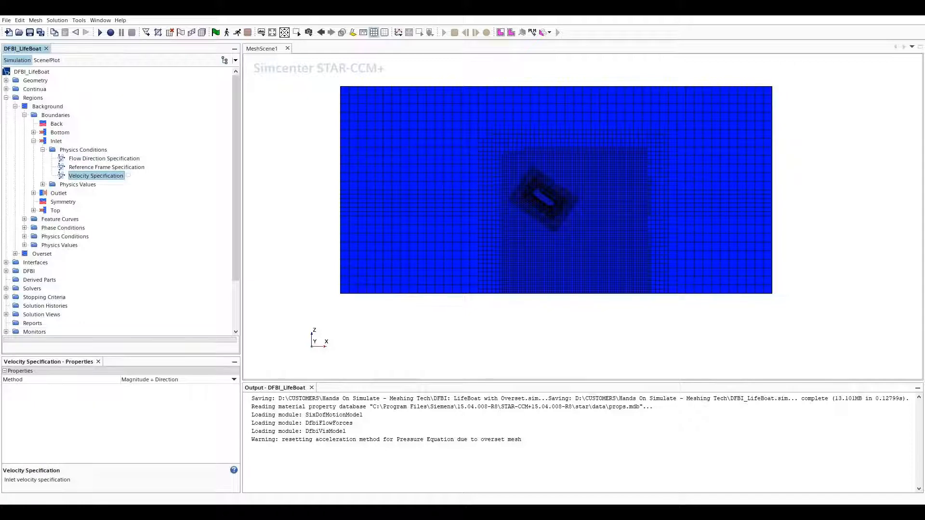
pyautogui.click(234, 380)
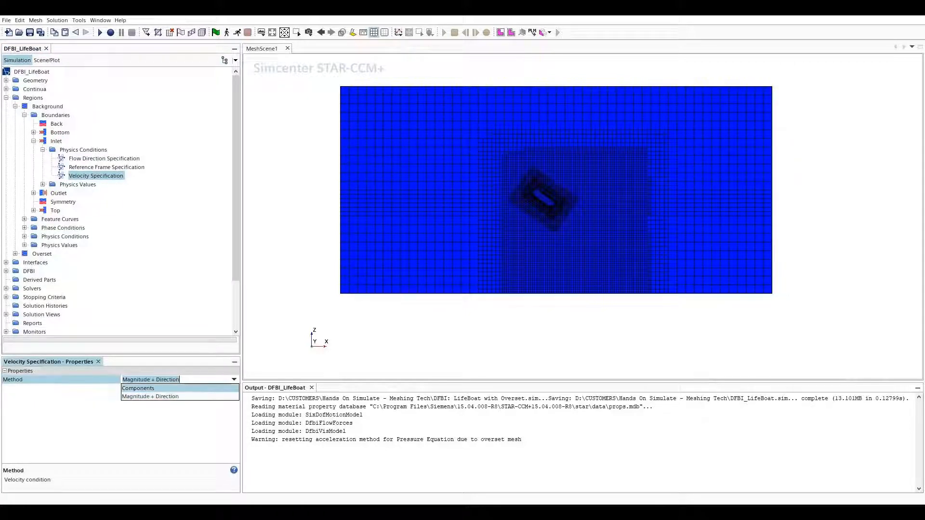
pyautogui.click(154, 388)
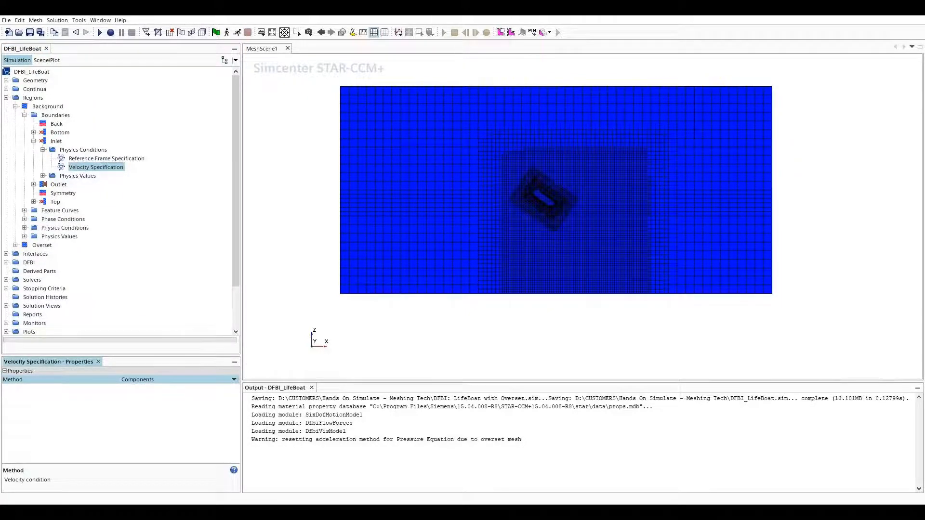
# Set the Inlet boundary's Velocity to the Field Function method with Velocity of FlatWave as its vector function.
pyautogui.click(43, 176)
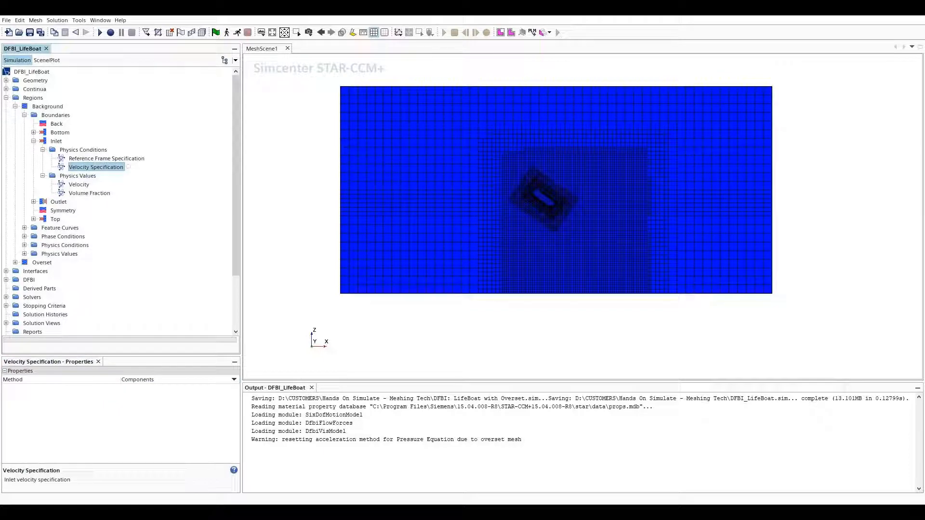
pyautogui.click(79, 184)
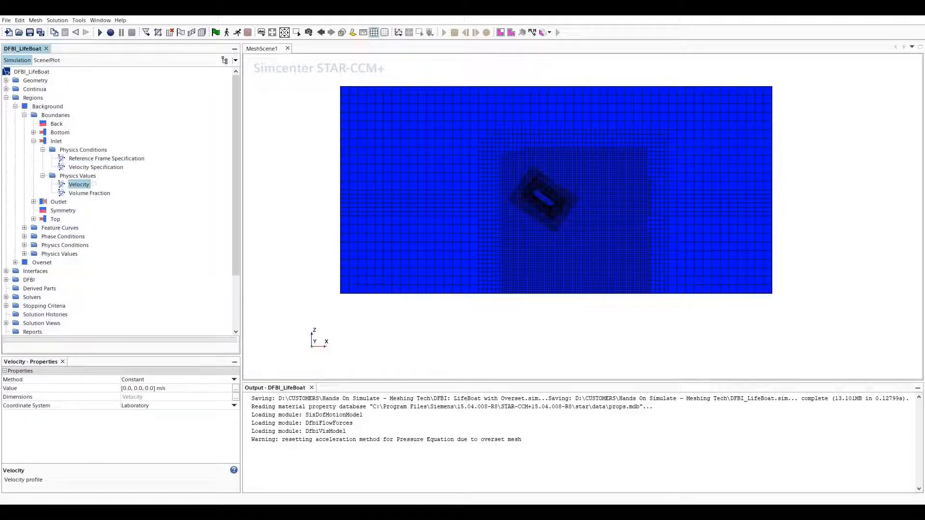
pyautogui.click(234, 380)
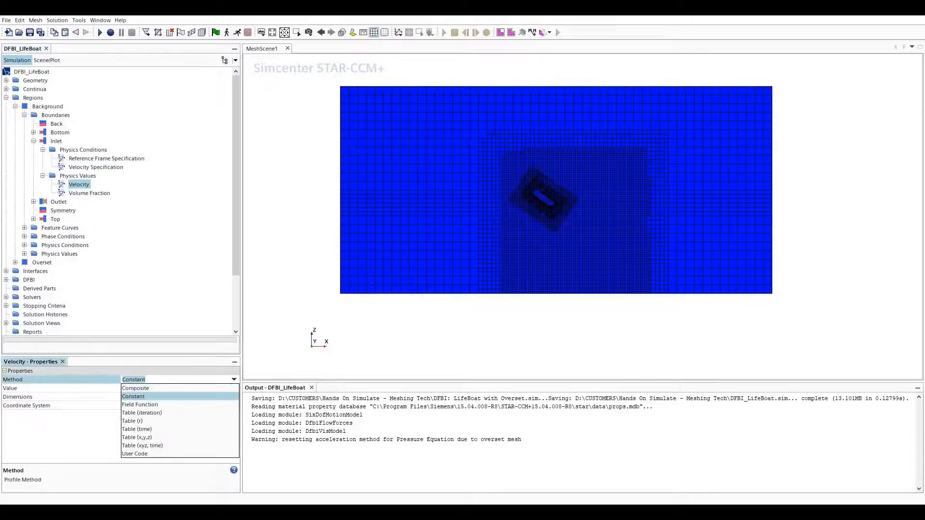
pyautogui.click(139, 404)
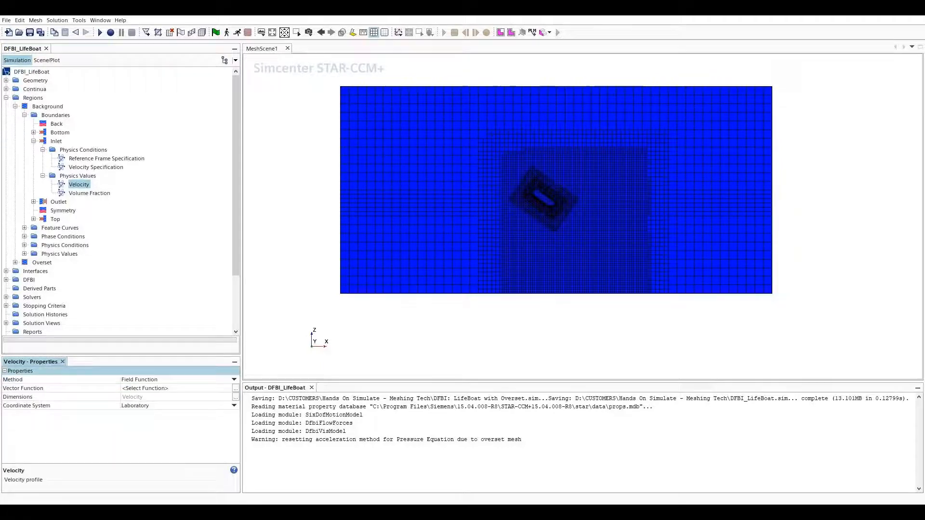
pyautogui.click(236, 388)
pyautogui.write('Veloci')
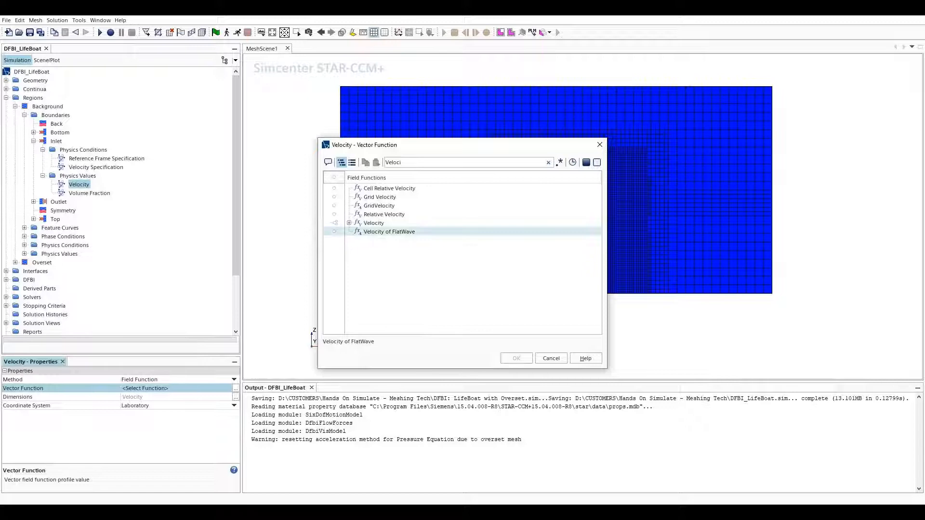
pyautogui.click(389, 232)
pyautogui.click(516, 358)
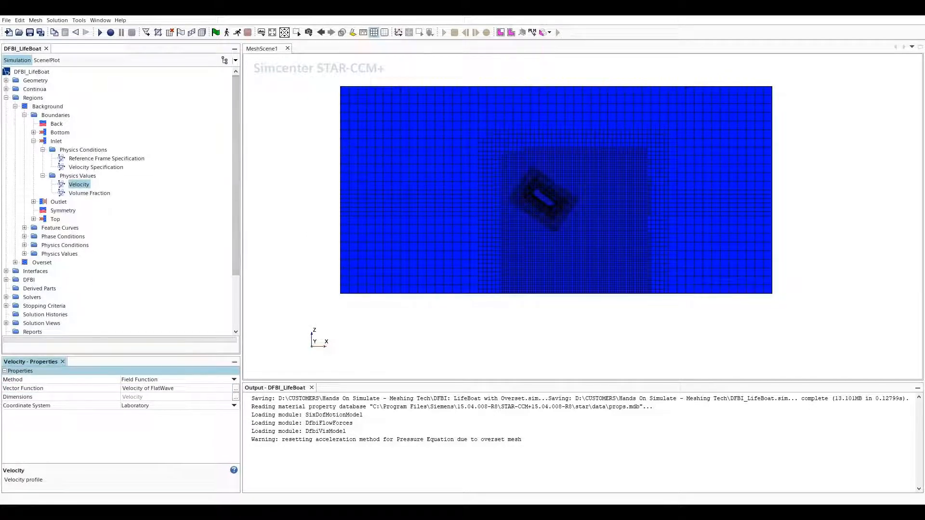
# Set the Inlet boundary's Volume Fraction method to Composite and expand its phase components.
pyautogui.click(109, 193)
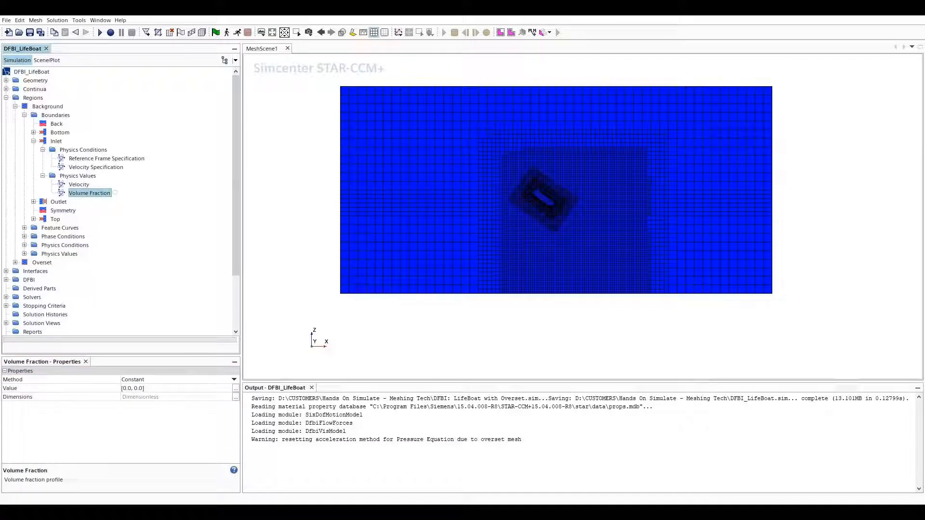
pyautogui.click(178, 380)
pyautogui.click(169, 389)
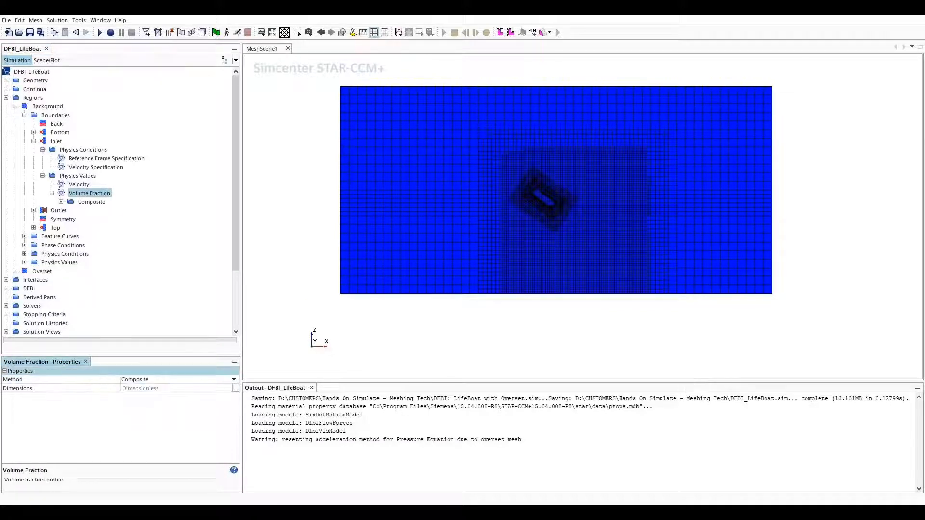
pyautogui.click(61, 202)
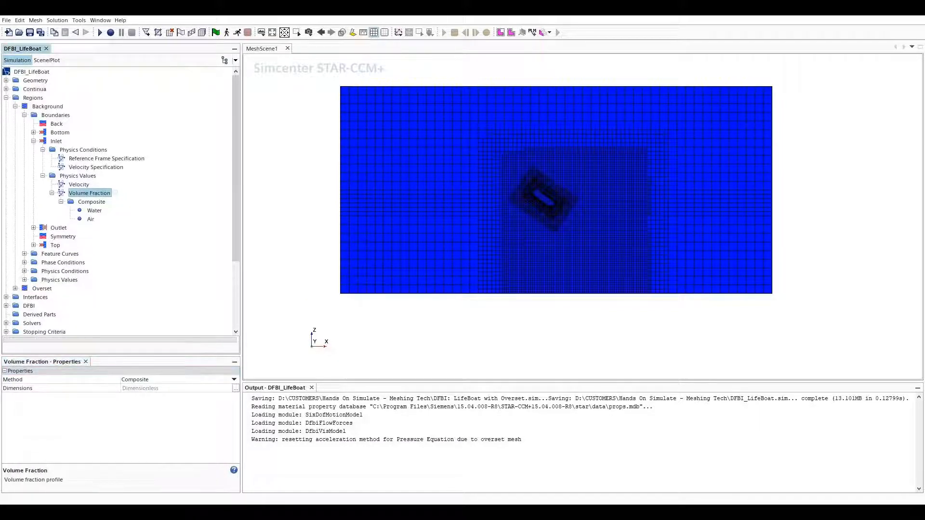
# Set Water's volume fraction at the Inlet to the Field Function method using Volume Fraction of Heavy Fluid of FlatWave.
pyautogui.click(99, 211)
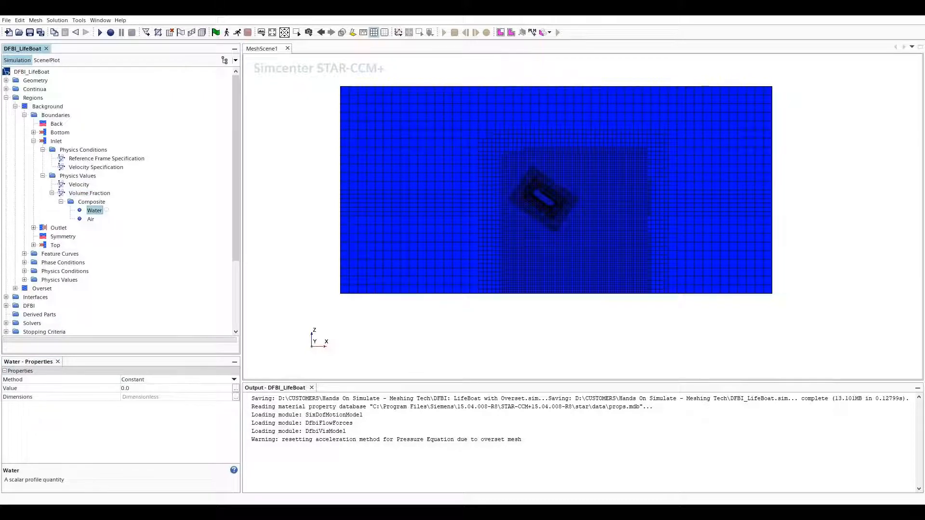
pyautogui.click(179, 379)
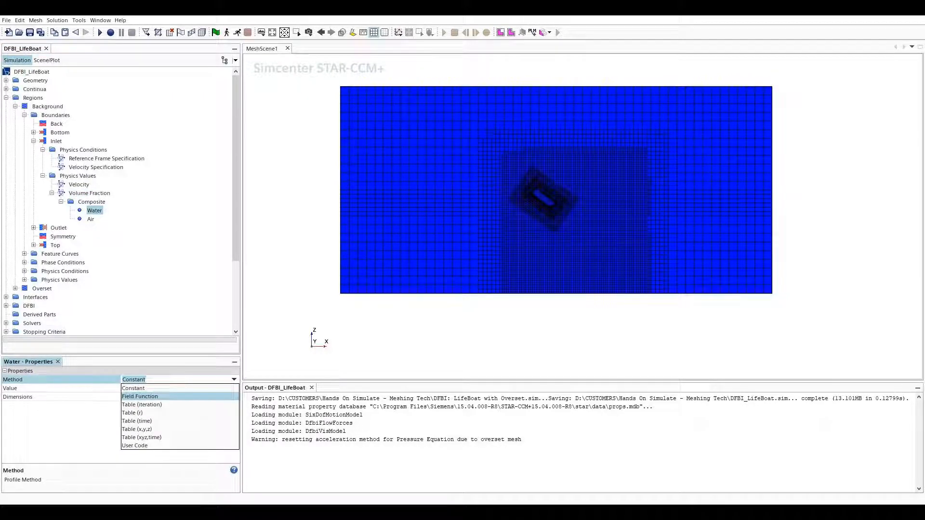
pyautogui.click(164, 396)
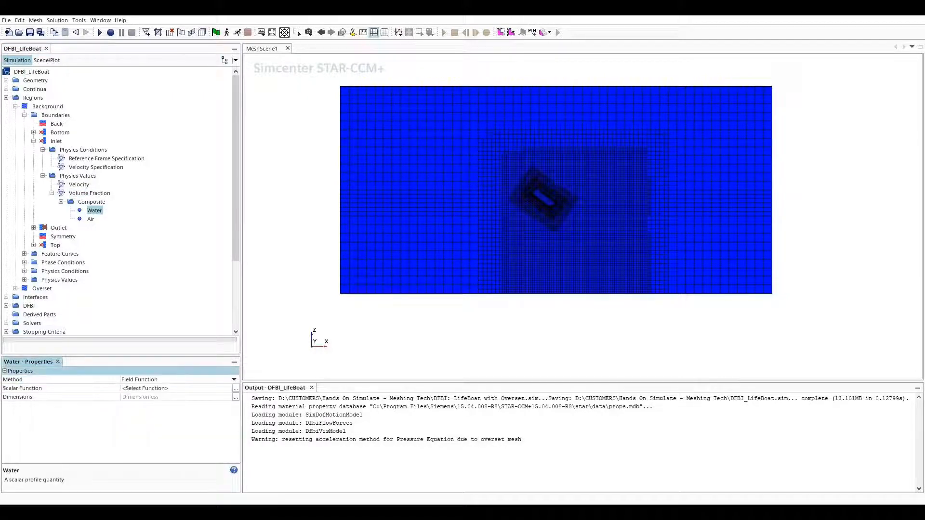
pyautogui.click(236, 389)
pyautogui.write('Volume')
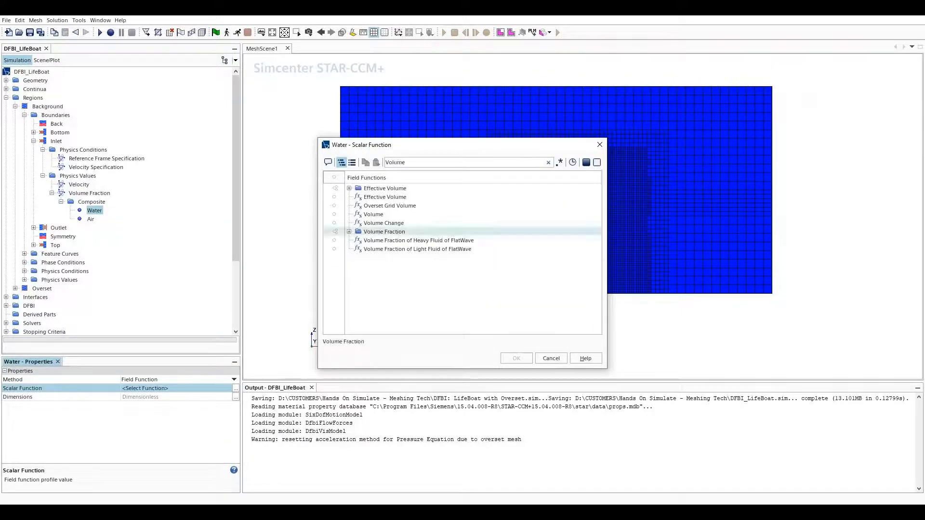
pyautogui.click(418, 240)
pyautogui.click(516, 359)
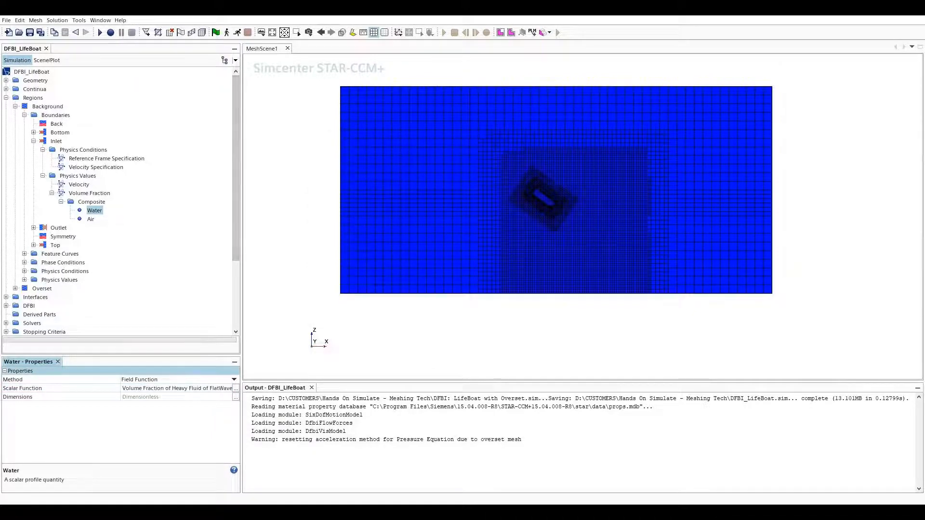
# Set Air's volume fraction at the Inlet to the Field Function method using Volume Fraction of Light Fluid of FlatWave.
pyautogui.click(97, 219)
pyautogui.click(146, 380)
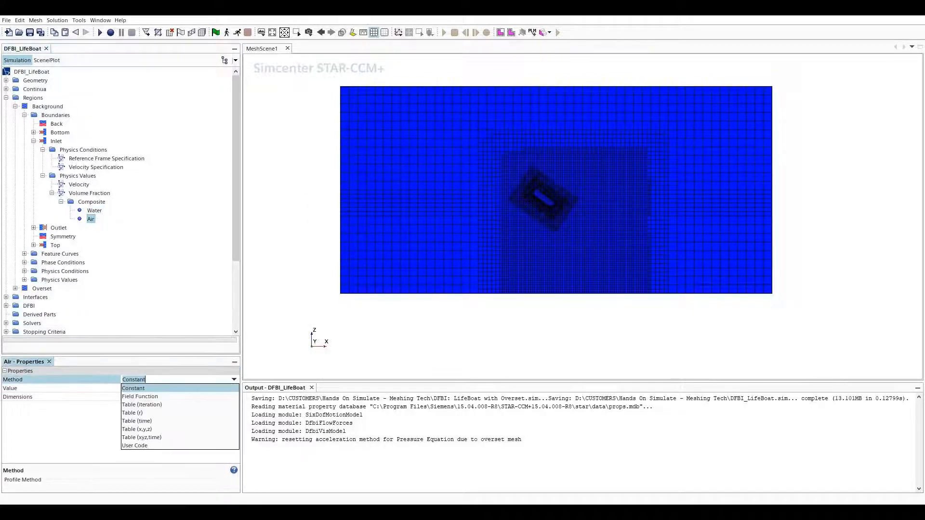
pyautogui.click(146, 397)
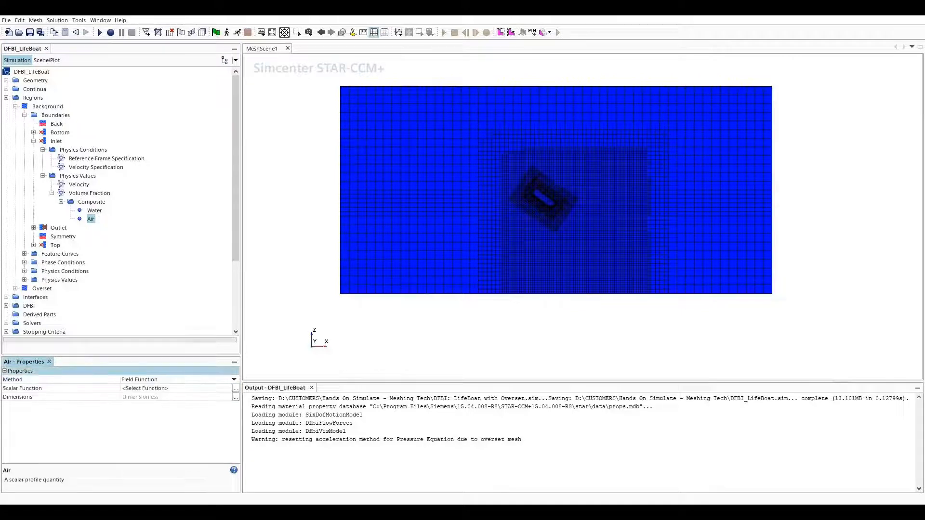
pyautogui.click(235, 388)
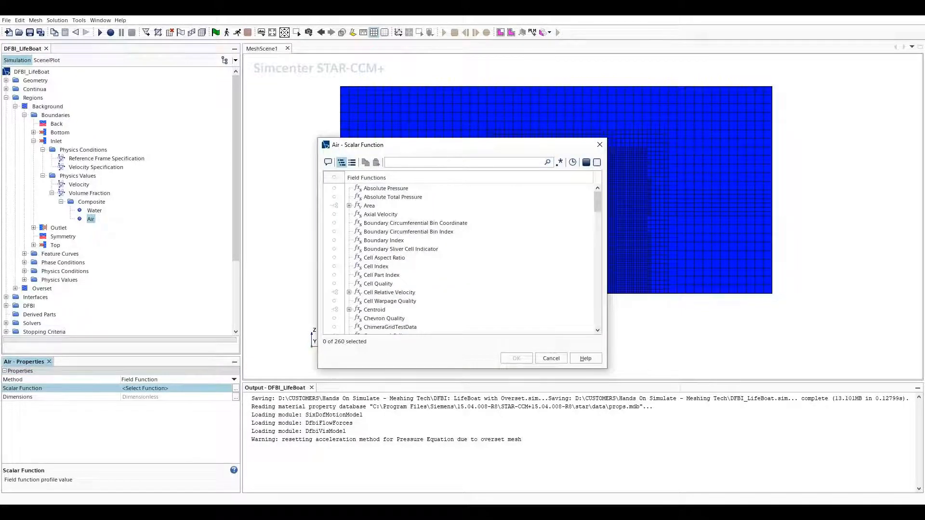
pyautogui.write('Volume')
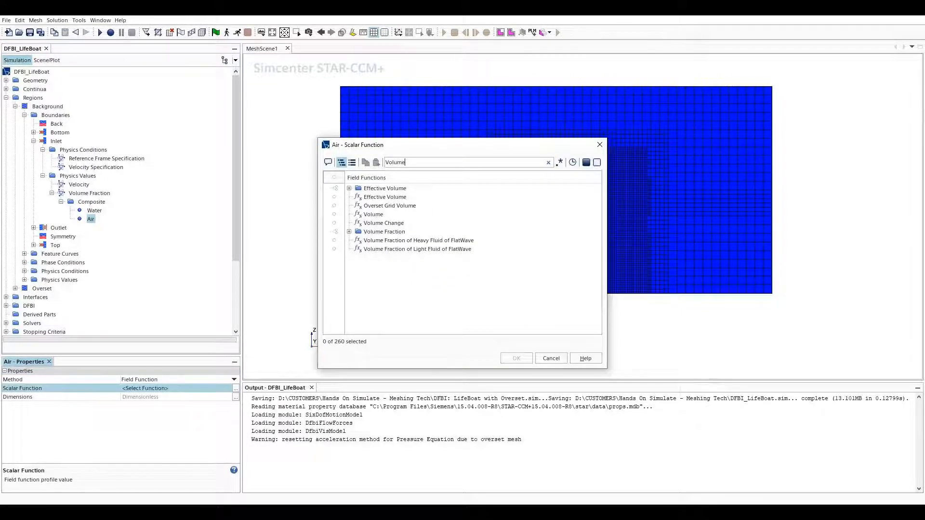
pyautogui.click(417, 249)
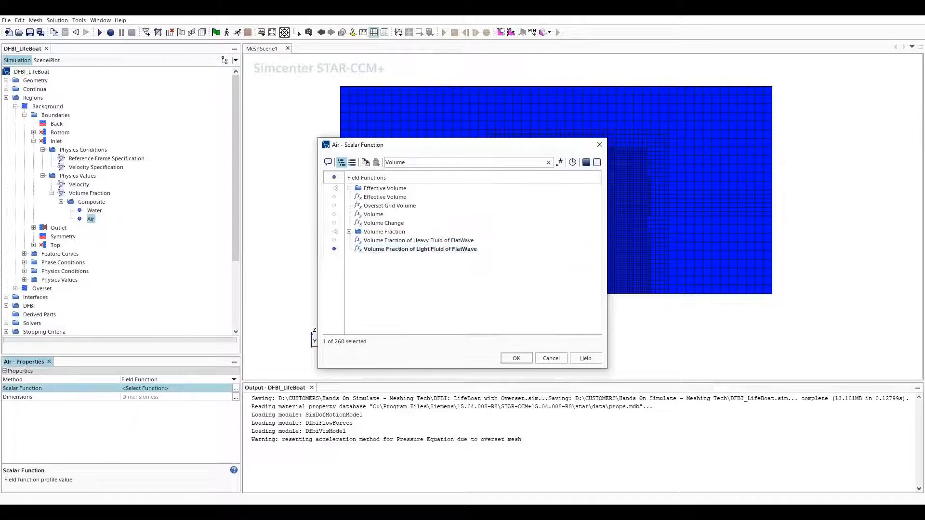
pyautogui.click(516, 358)
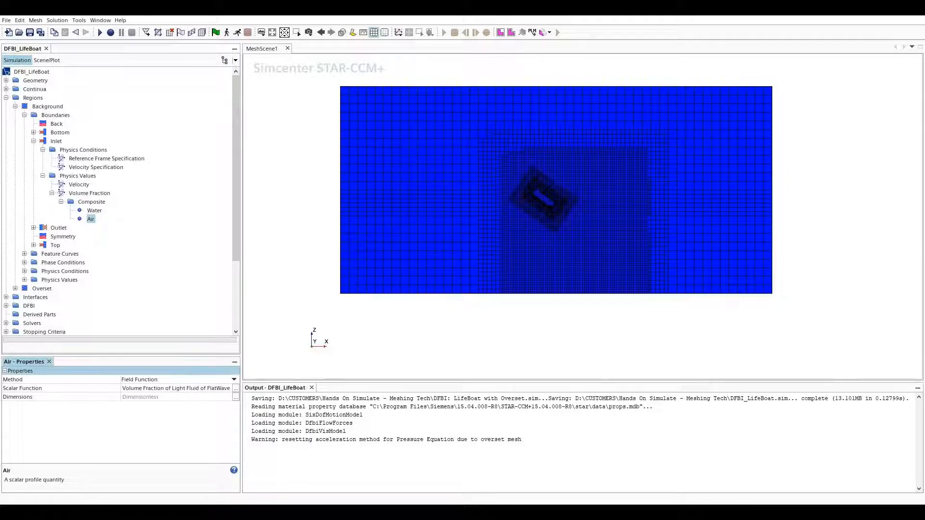
pyautogui.click(33, 142)
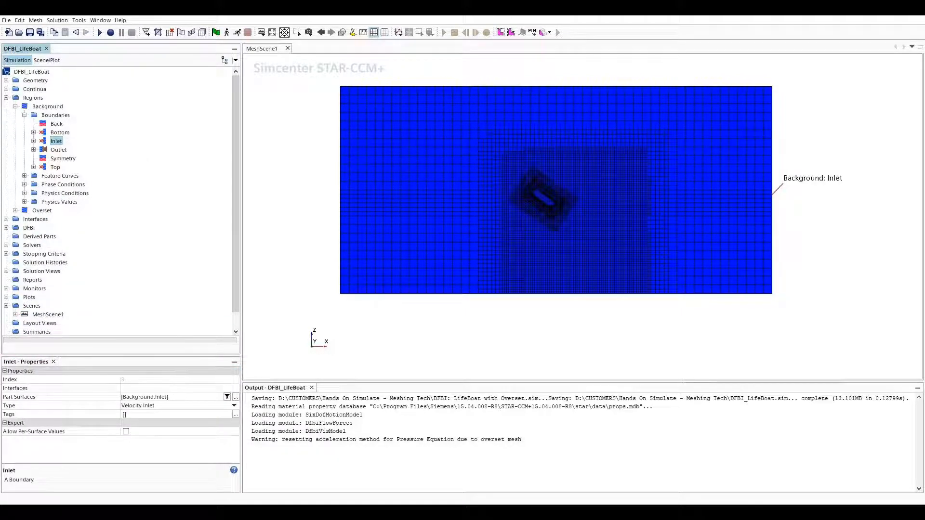
# Set the Outlet boundary's Pressure to the Field Function method with Hydrostatic Pressure of FlatWave as its scalar function.
pyautogui.doubleClick(59, 150)
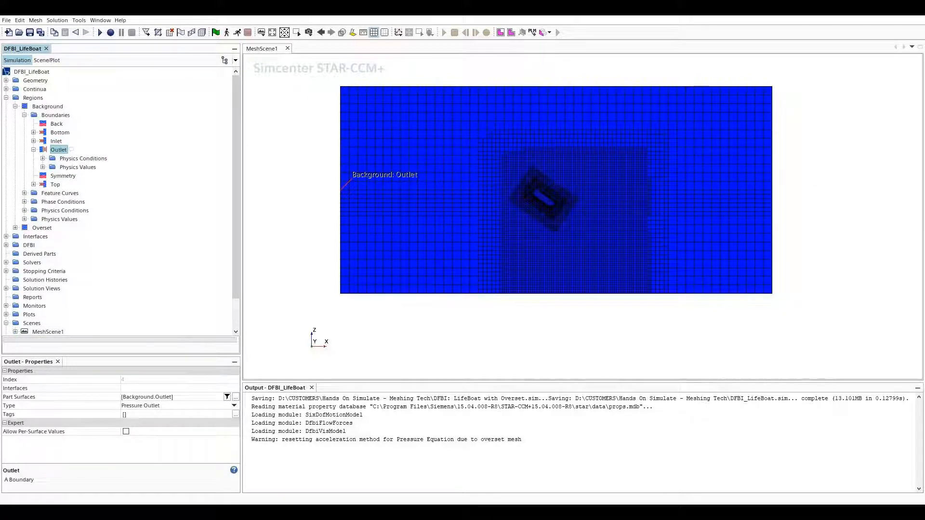
pyautogui.click(42, 167)
pyautogui.click(79, 176)
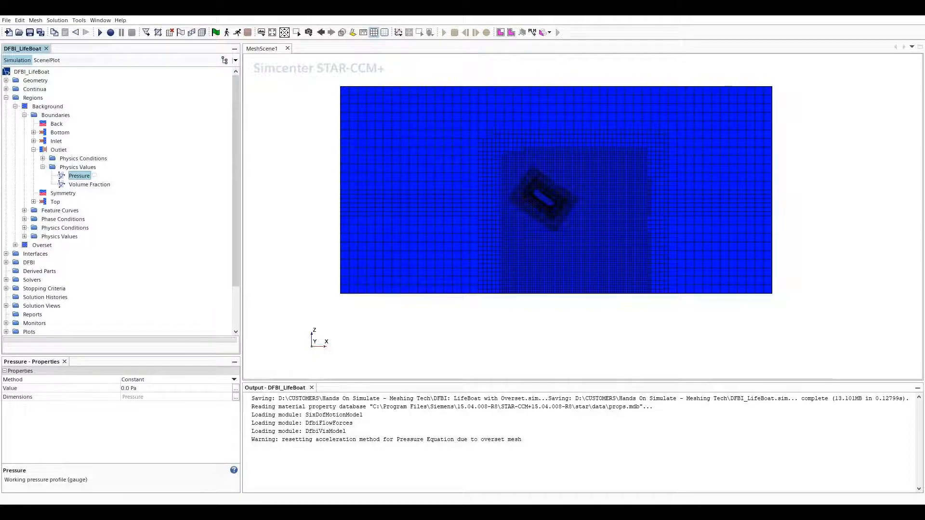
pyautogui.click(178, 380)
pyautogui.click(145, 394)
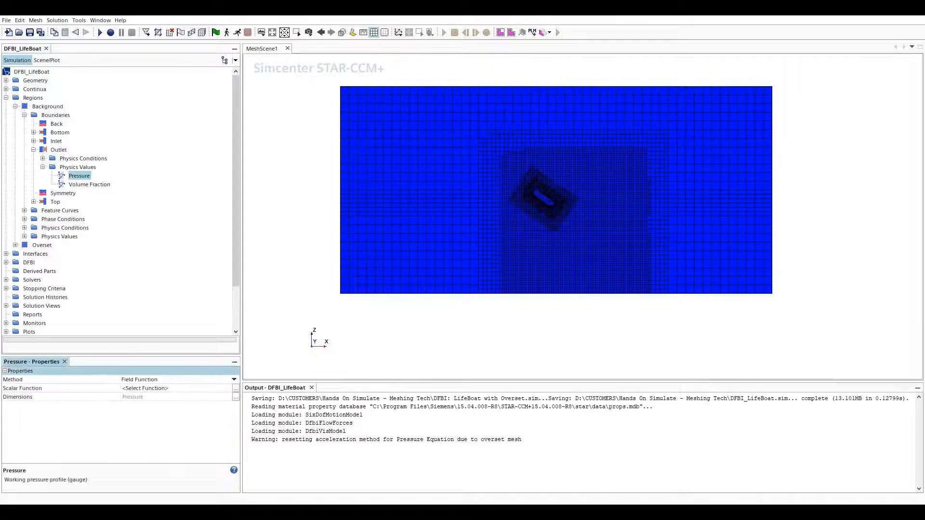
pyautogui.click(235, 389)
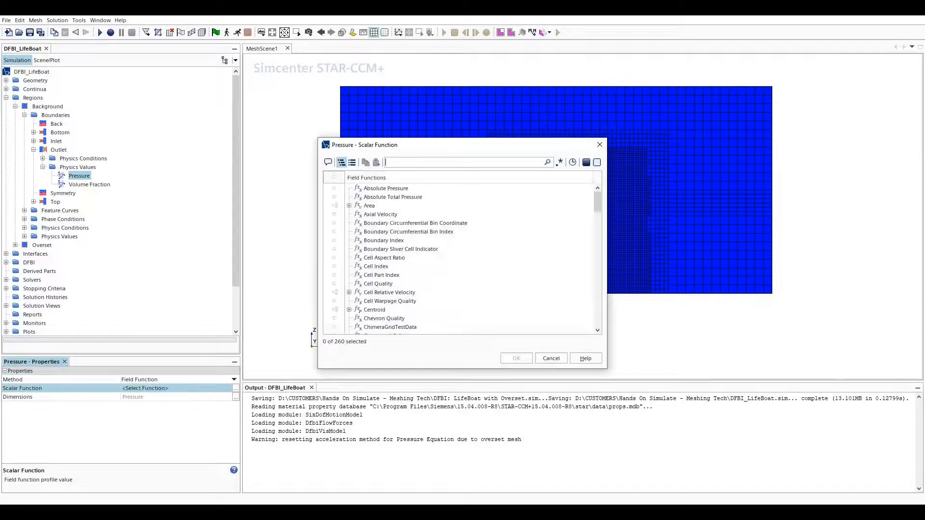
pyautogui.write('Hydro')
pyautogui.click(405, 189)
pyautogui.click(516, 358)
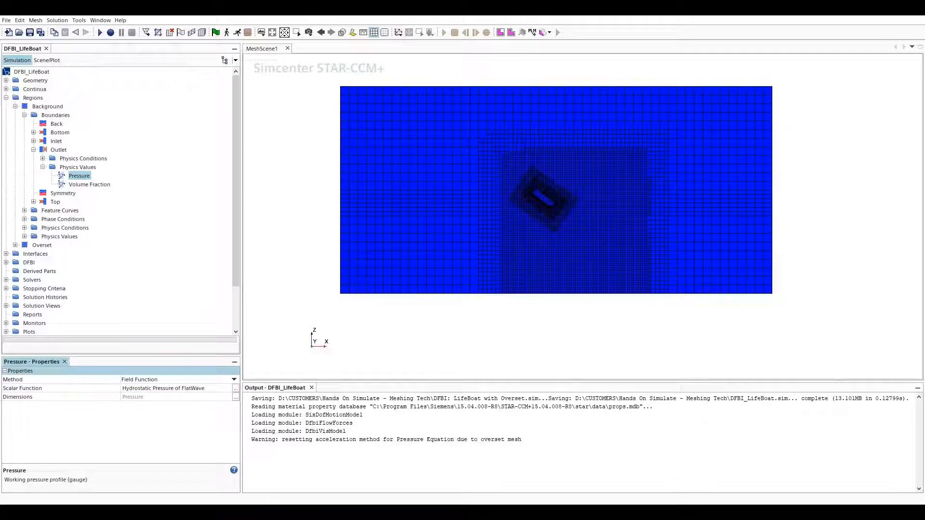
# Set the Outlet boundary's Volume Fraction method to Composite and expand its phase components.
pyautogui.click(90, 185)
pyautogui.click(164, 380)
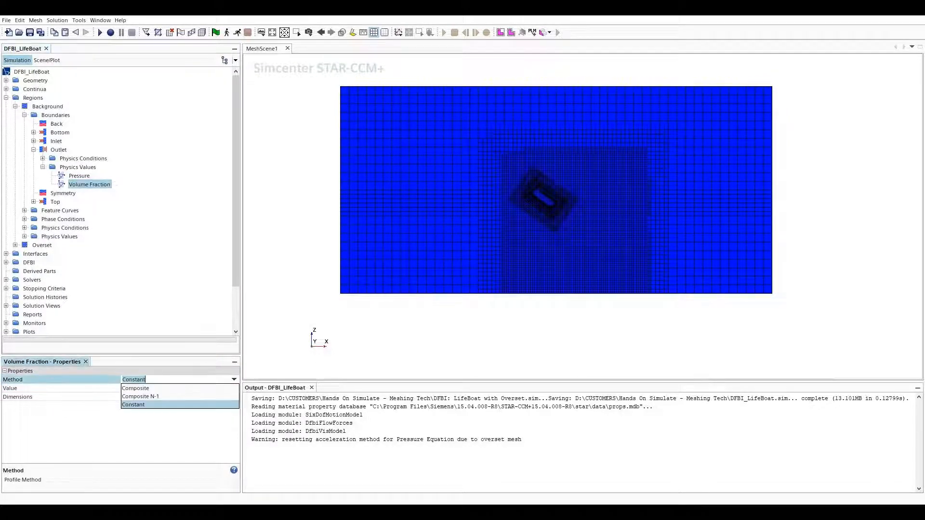
pyautogui.click(154, 389)
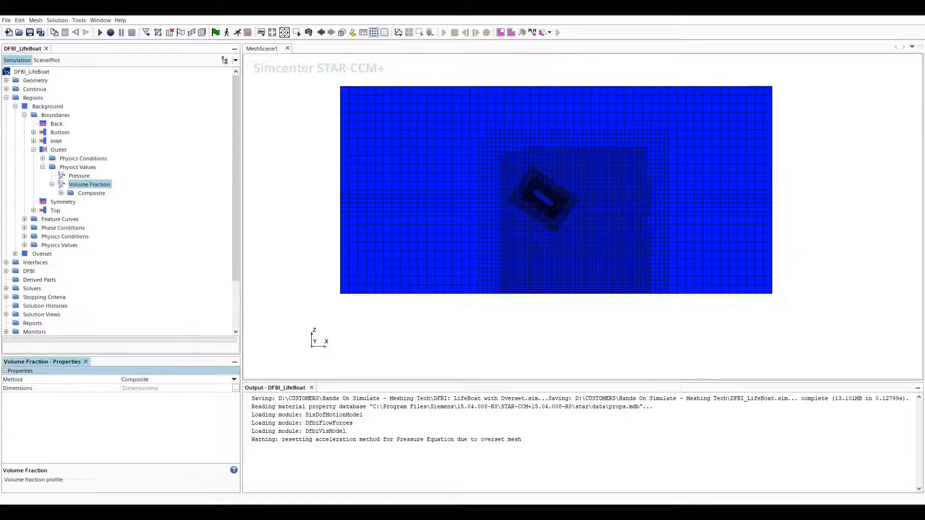
pyautogui.click(61, 194)
# Set Water's volume fraction at the Outlet to the Field Function method using Volume Fraction of Heavy Fluid of FlatWave.
pyautogui.click(95, 202)
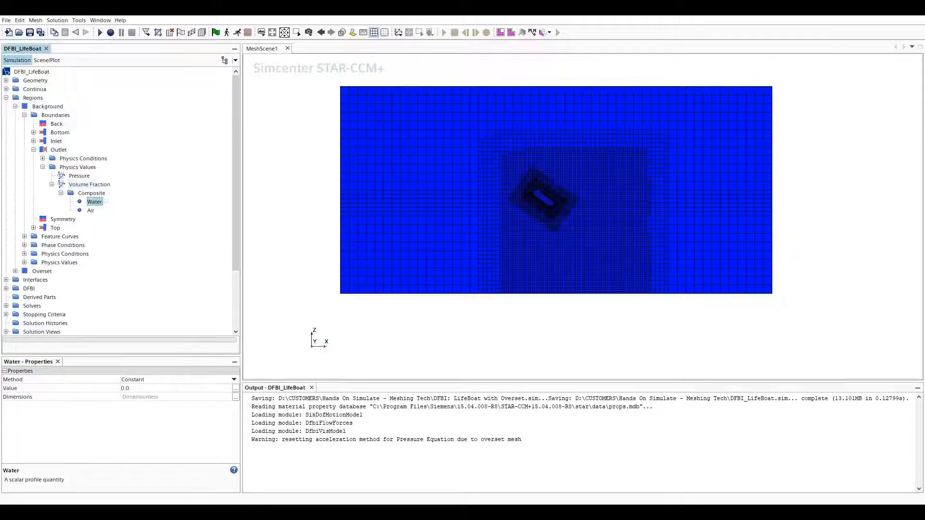
pyautogui.click(164, 380)
pyautogui.click(150, 397)
pyautogui.click(154, 388)
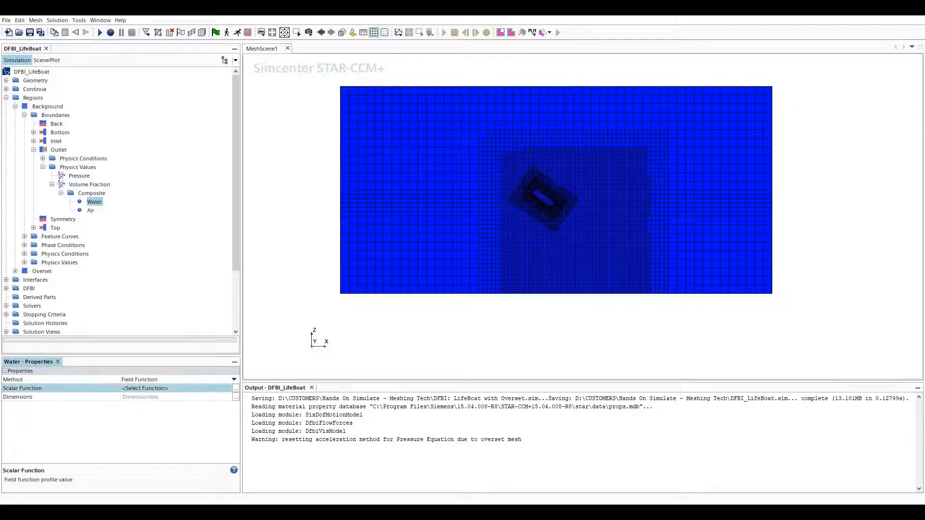
pyautogui.click(236, 388)
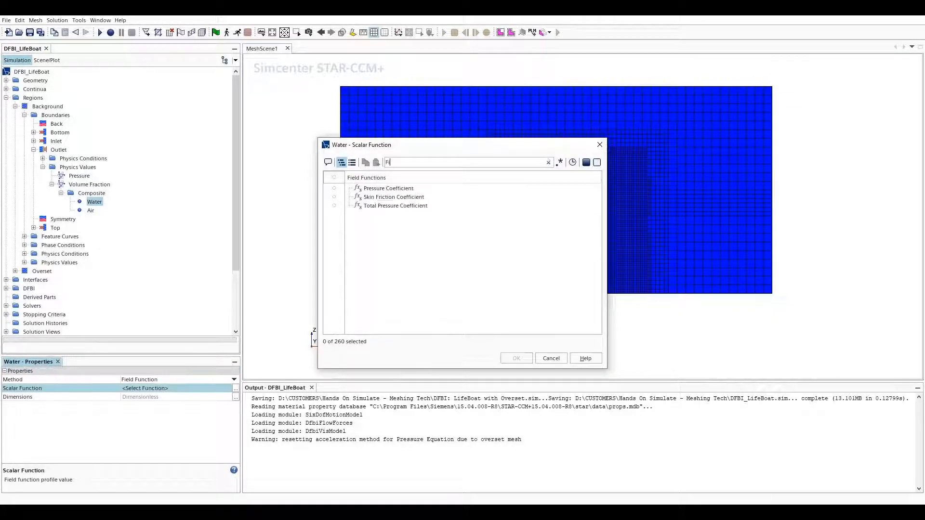
pyautogui.write('Volu')
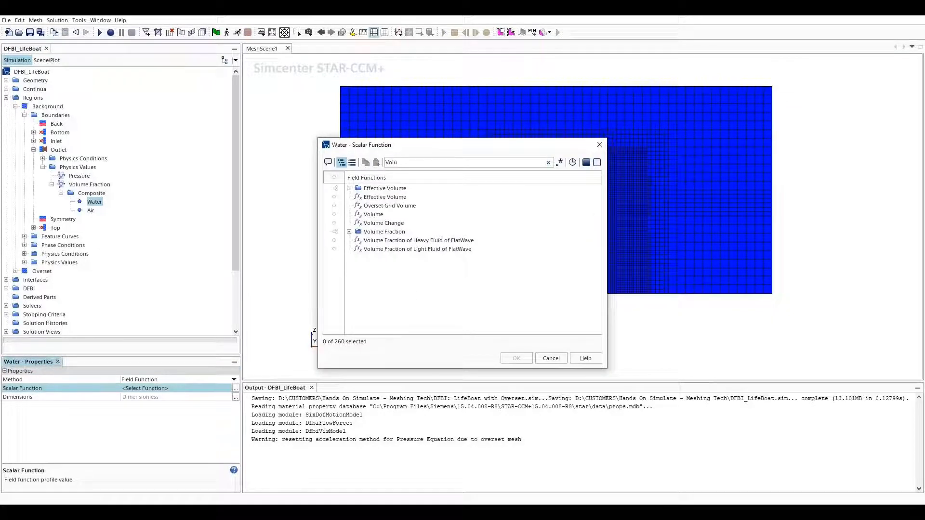
pyautogui.click(419, 241)
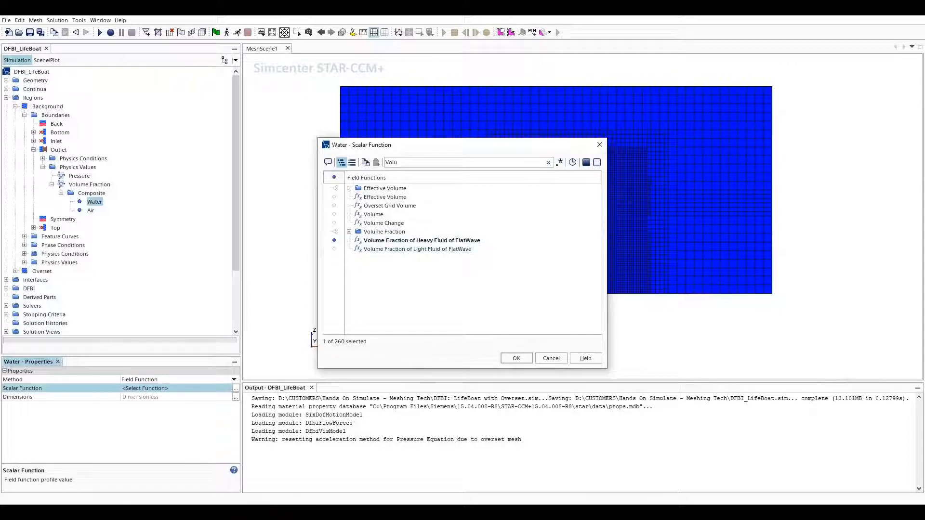
pyautogui.click(516, 358)
# Set Air's volume fraction at the Outlet to the Field Function method using Volume Fraction of Light Fluid of FlatWave.
pyautogui.click(91, 210)
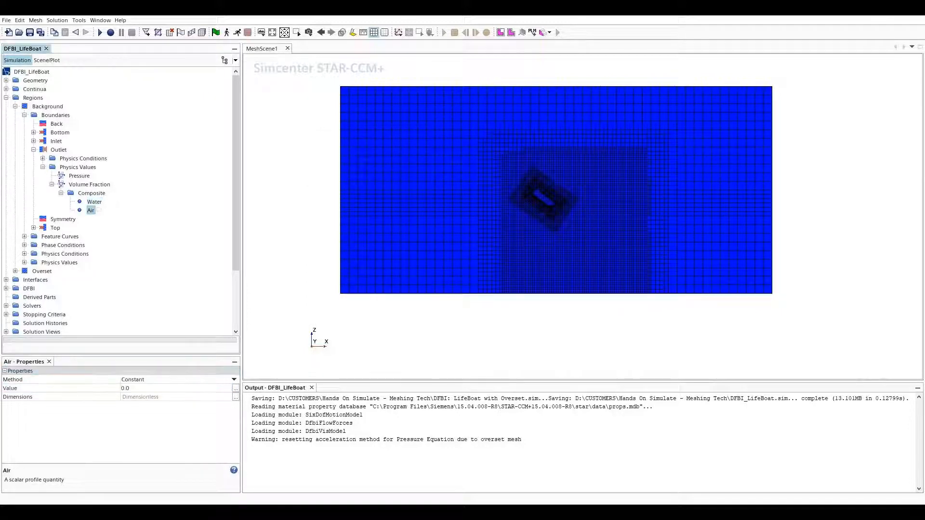
pyautogui.click(145, 380)
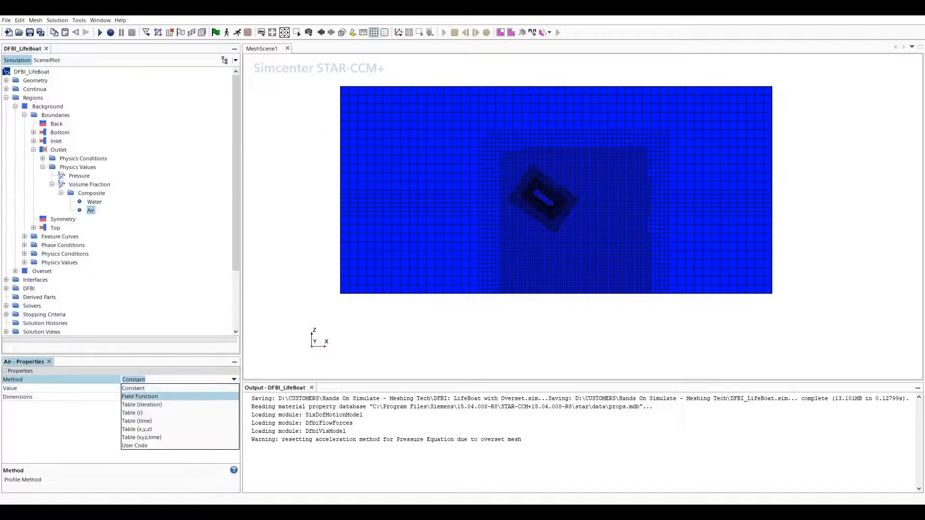
pyautogui.click(139, 397)
pyautogui.click(145, 389)
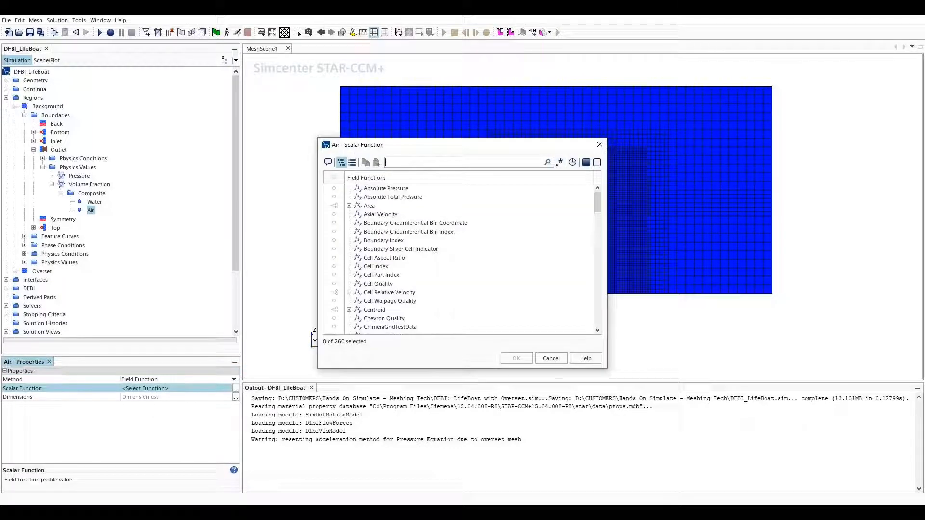
pyautogui.write('Volume')
pyautogui.click(417, 250)
pyautogui.click(516, 359)
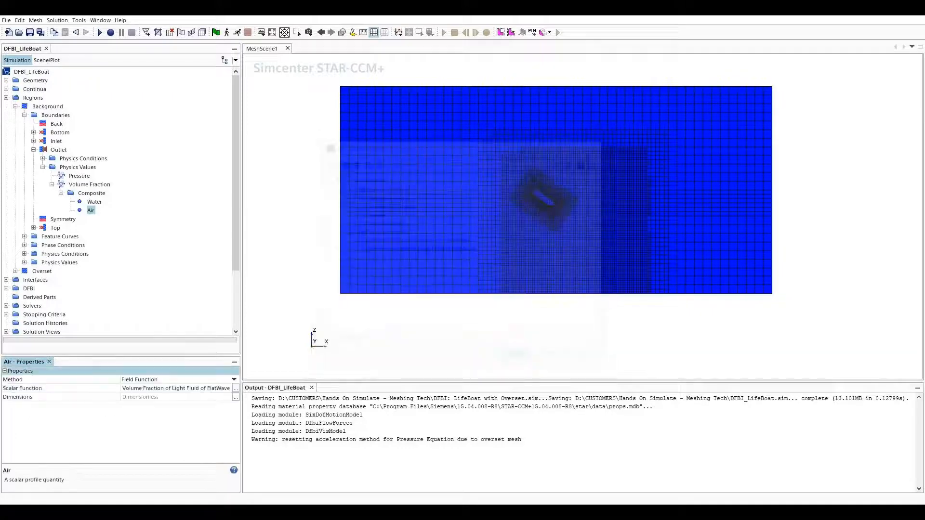
pyautogui.click(34, 150)
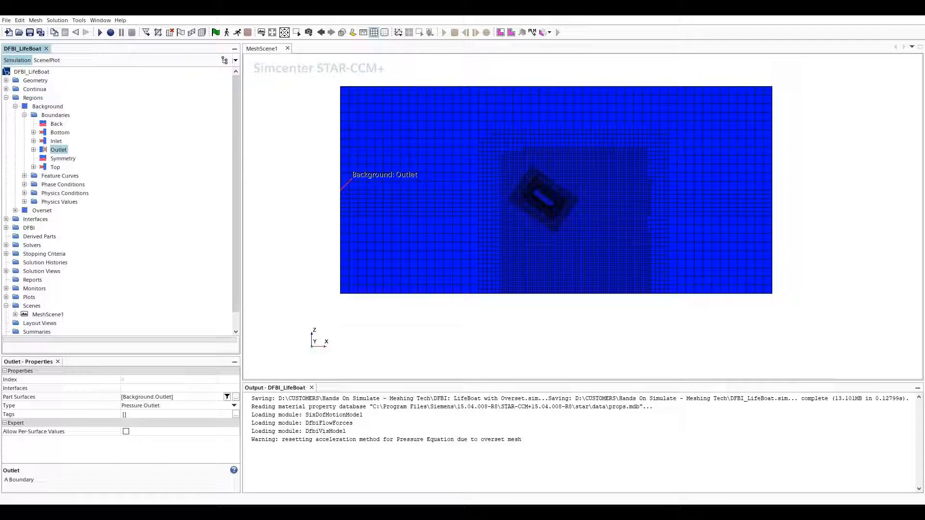
# Set the Velocity Specification method of the Background region's Bottom boundary to Components.
pyautogui.click(64, 132)
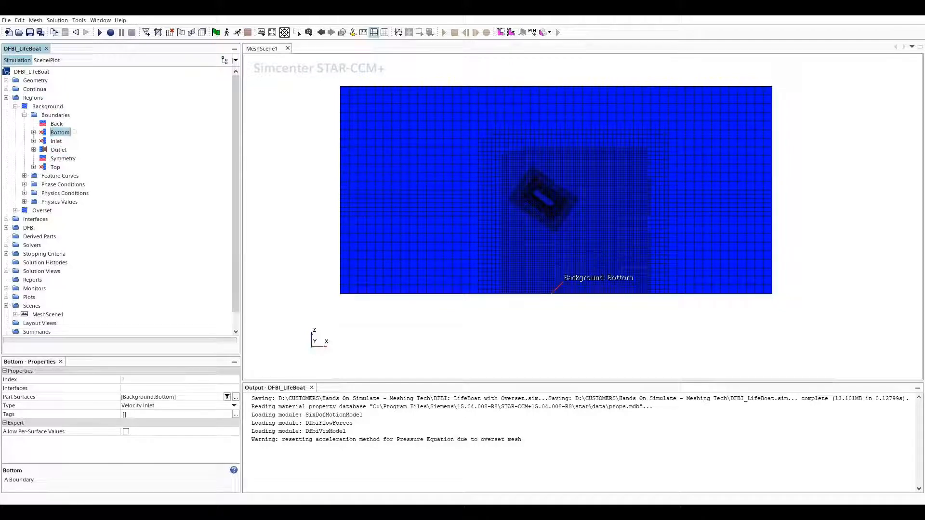
pyautogui.click(33, 132)
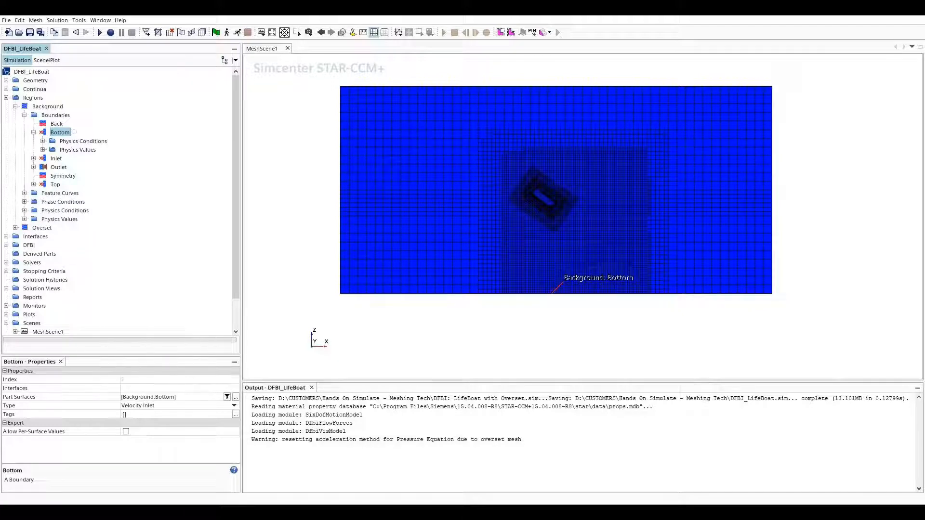
pyautogui.click(43, 141)
pyautogui.click(96, 167)
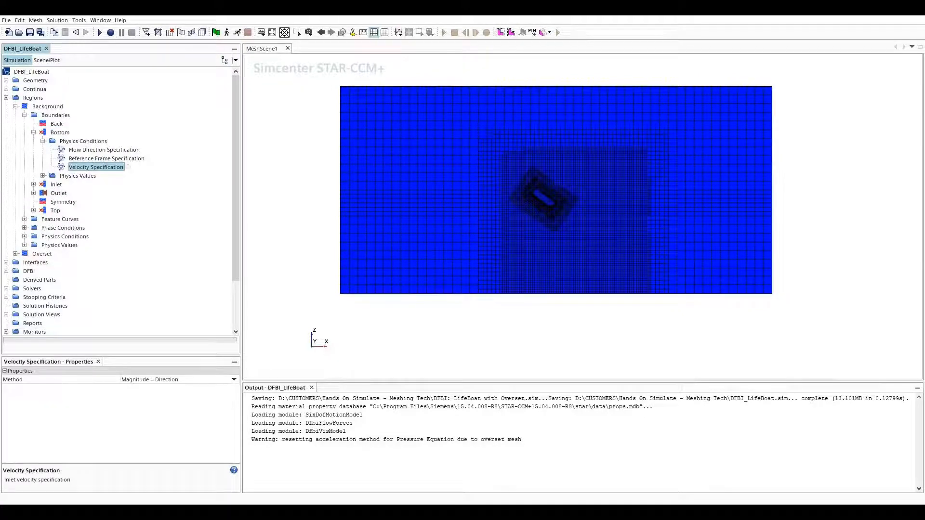
pyautogui.click(234, 380)
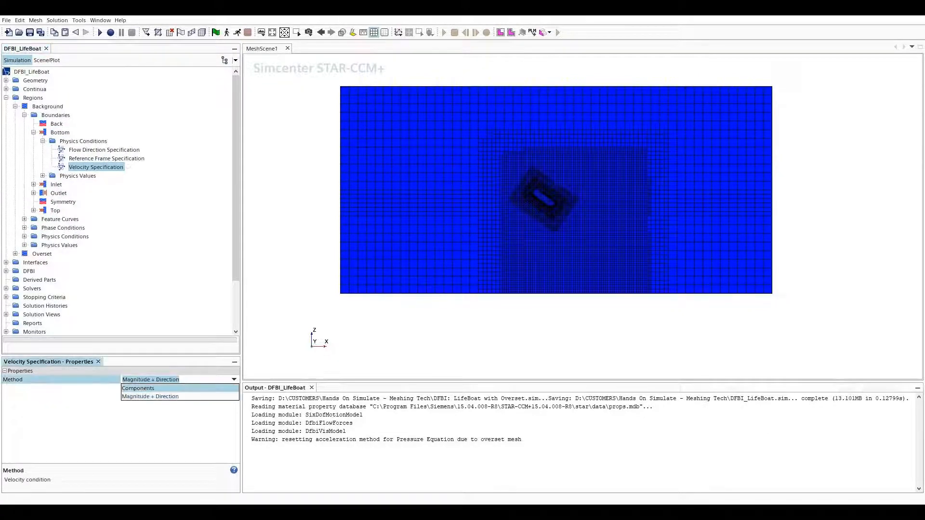
pyautogui.click(138, 388)
# Set the Bottom boundary's Velocity to the Field Function method with Velocity of FlatWave as its vector function.
pyautogui.click(42, 167)
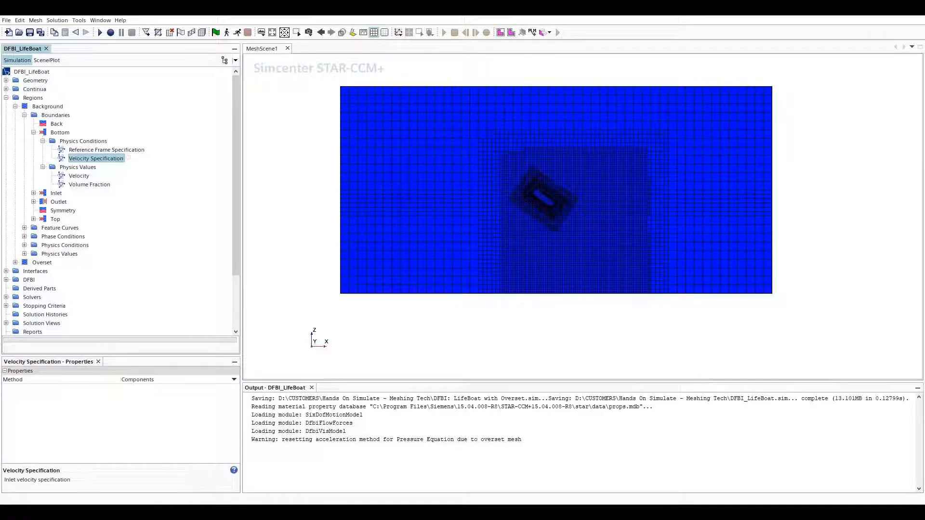
pyautogui.click(79, 176)
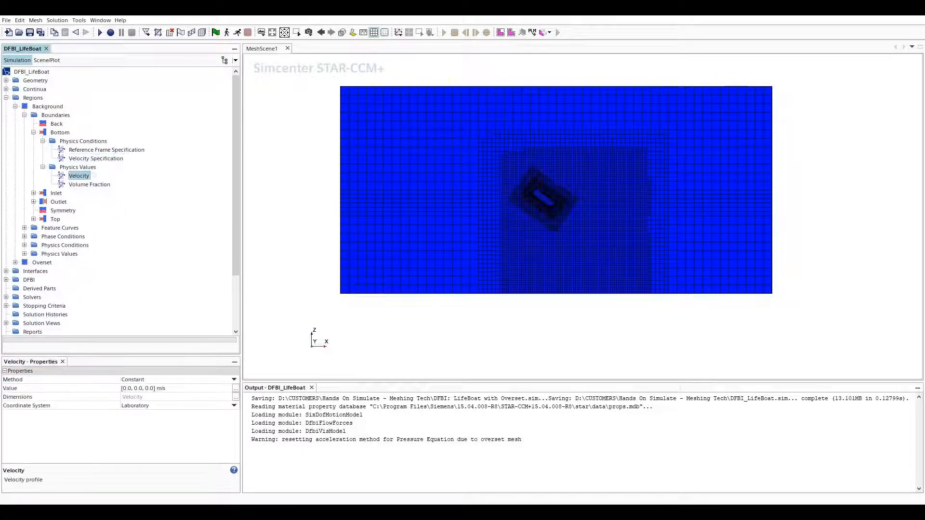
pyautogui.click(234, 380)
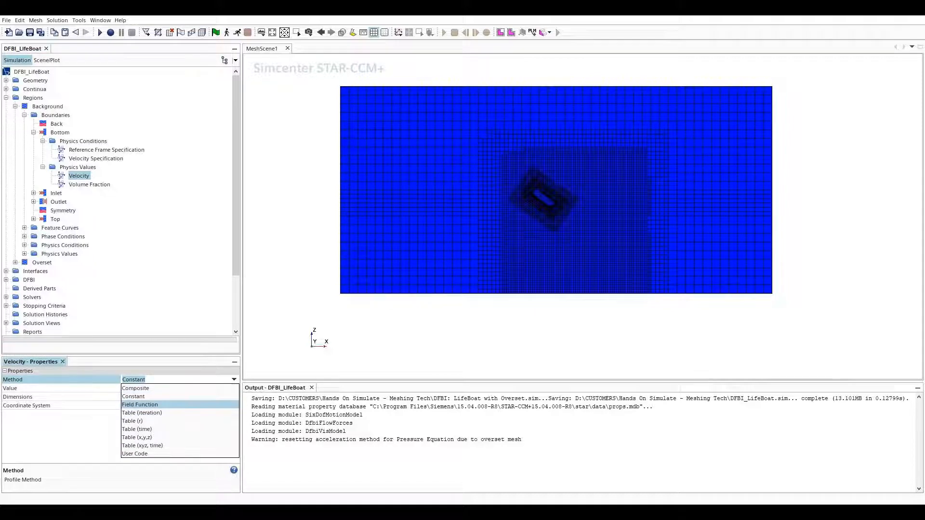
pyautogui.click(140, 402)
pyautogui.click(235, 389)
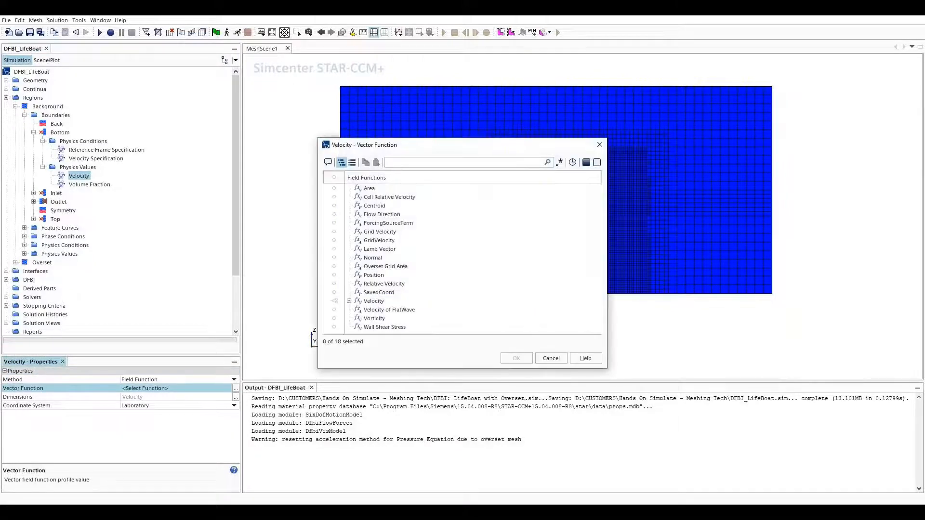
pyautogui.write('veloci')
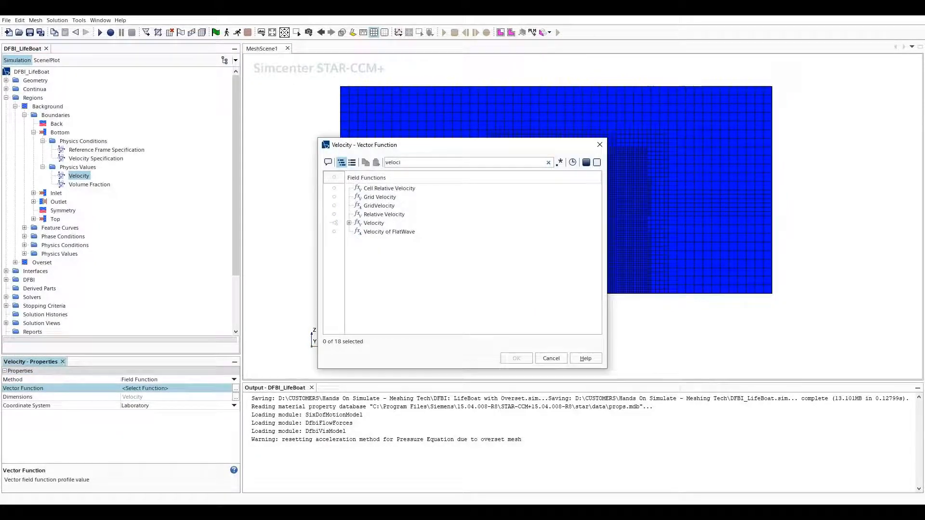
pyautogui.click(390, 232)
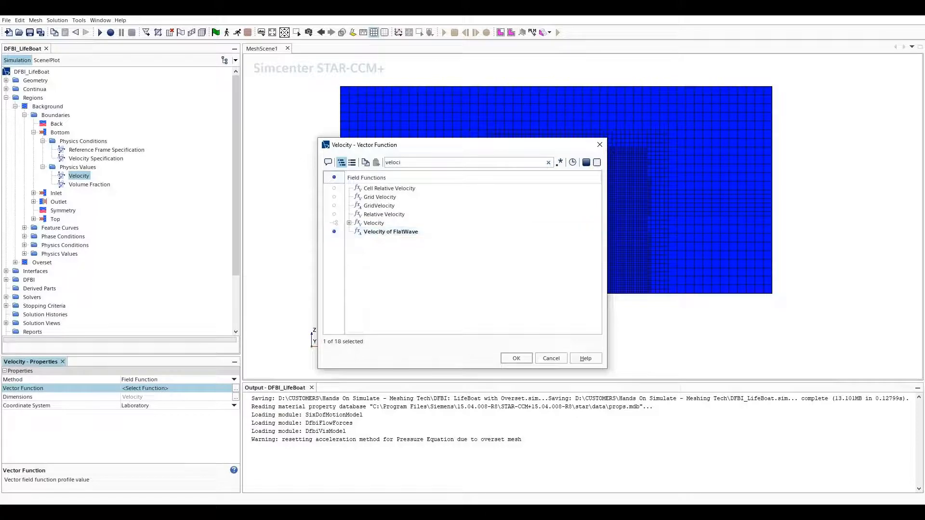
pyautogui.click(516, 358)
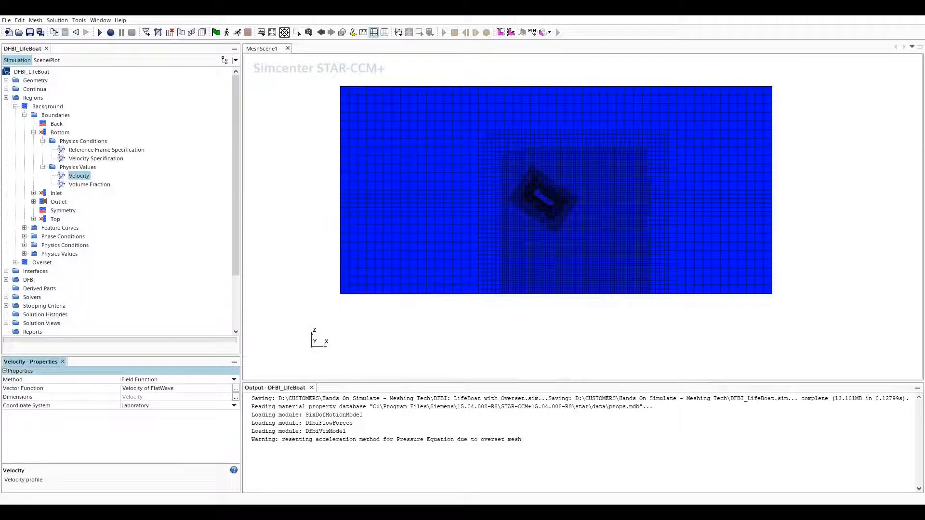
# Set the Bottom boundary's constant Volume Fraction to [1.0, 0.0].
pyautogui.click(89, 184)
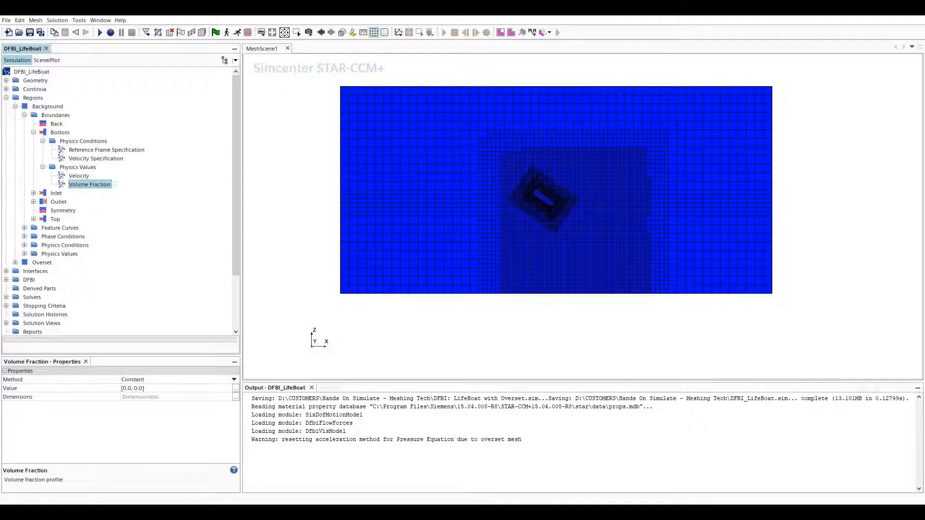
pyautogui.click(128, 388)
pyautogui.click(128, 388)
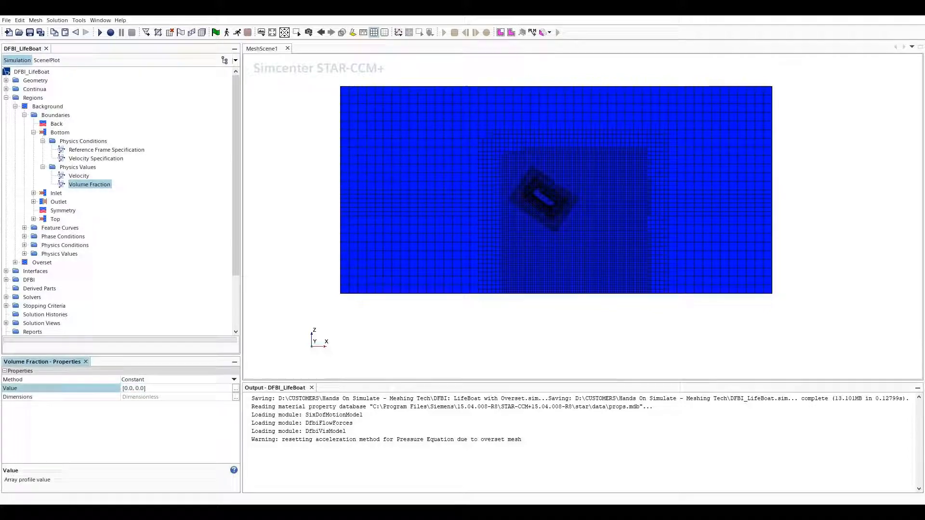
pyautogui.press('BackSpace')
pyautogui.write('1')
pyautogui.press('Return')
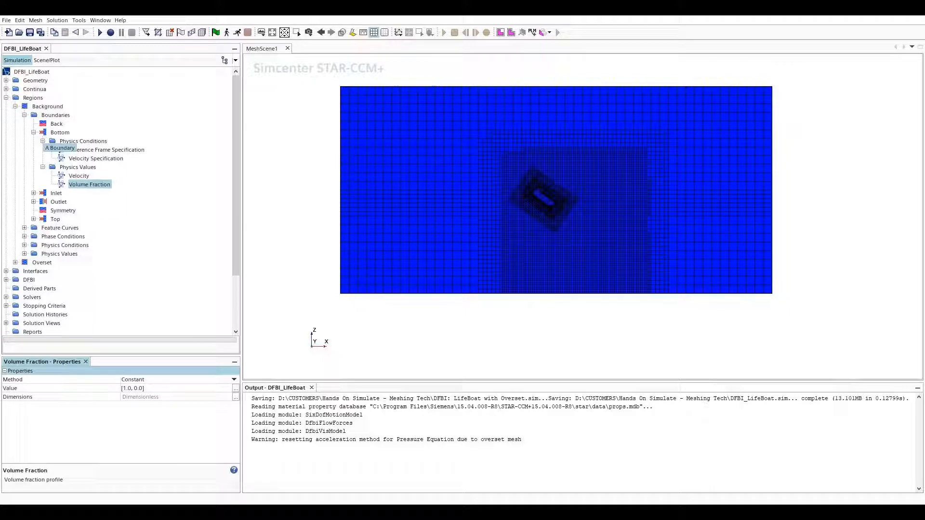
pyautogui.doubleClick(72, 132)
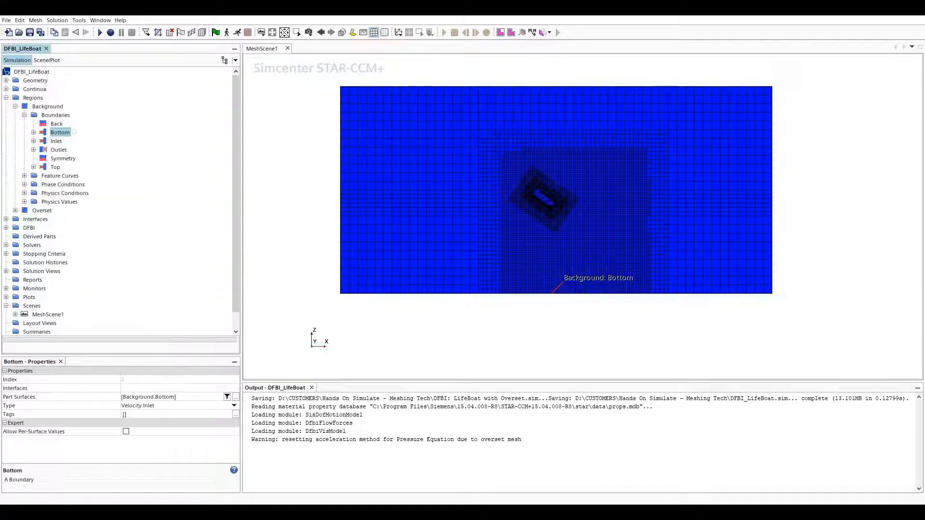
pyautogui.click(62, 167)
pyautogui.doubleClick(64, 168)
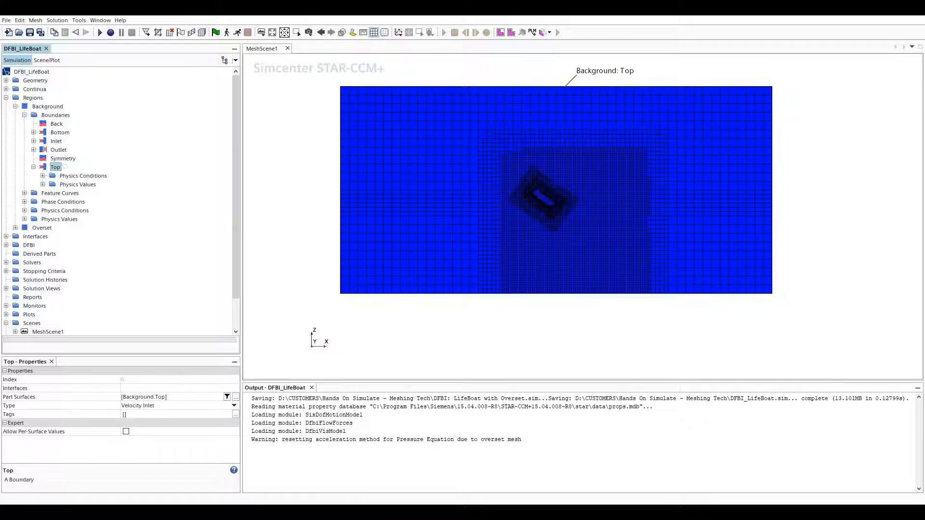
pyautogui.click(43, 185)
pyautogui.click(93, 193)
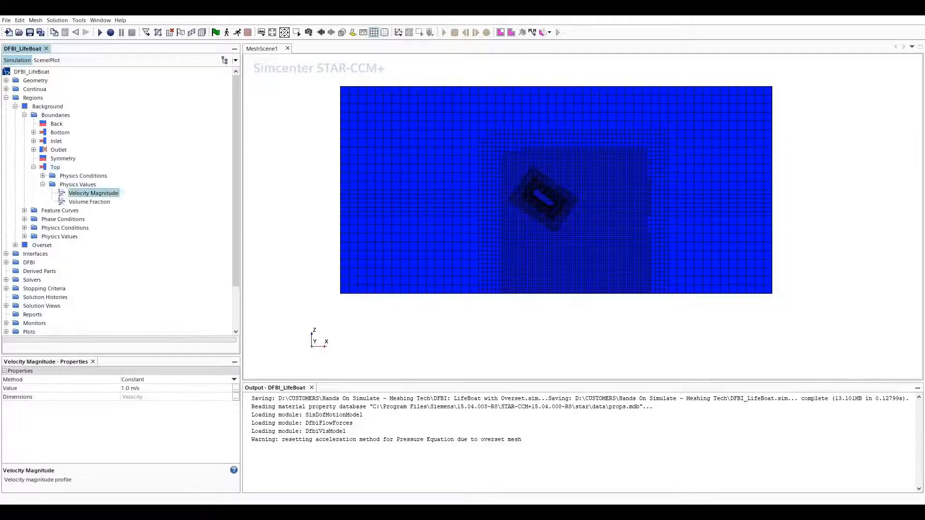
pyautogui.click(178, 380)
pyautogui.click(140, 397)
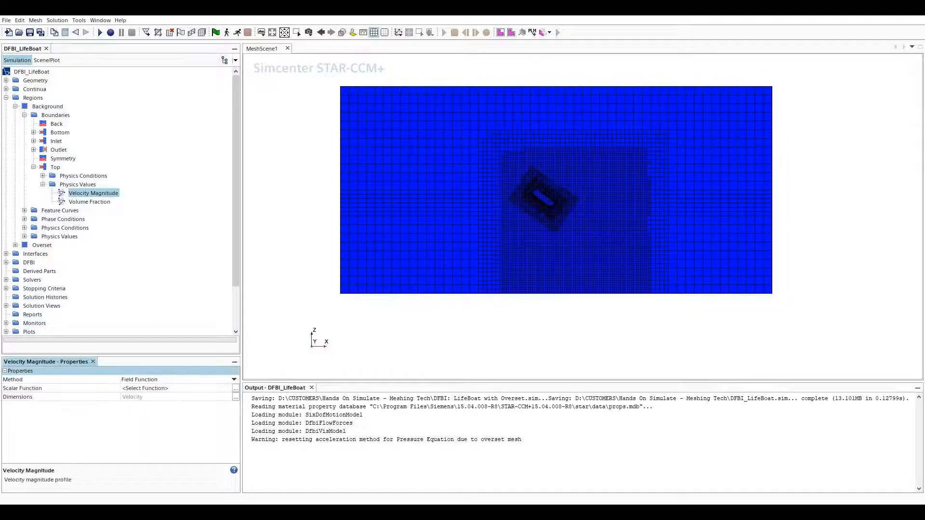
pyautogui.click(235, 388)
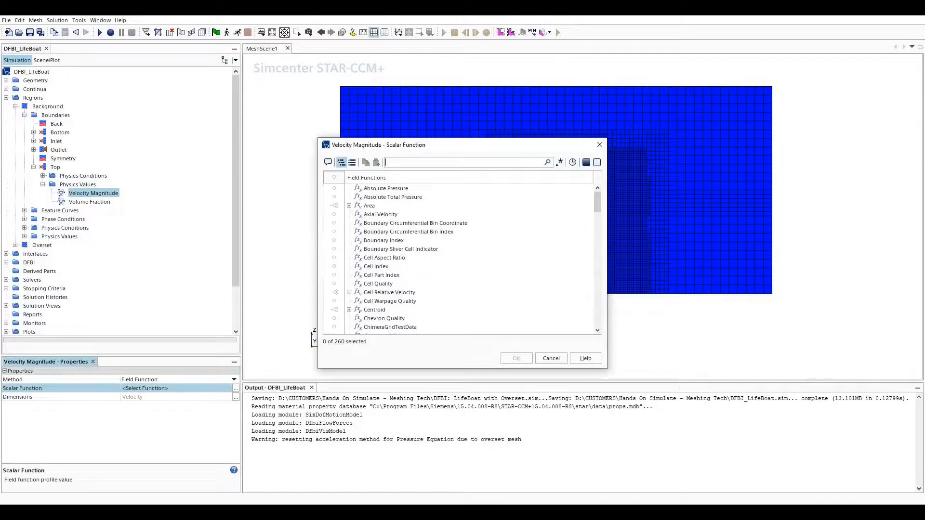
pyautogui.write('ve')
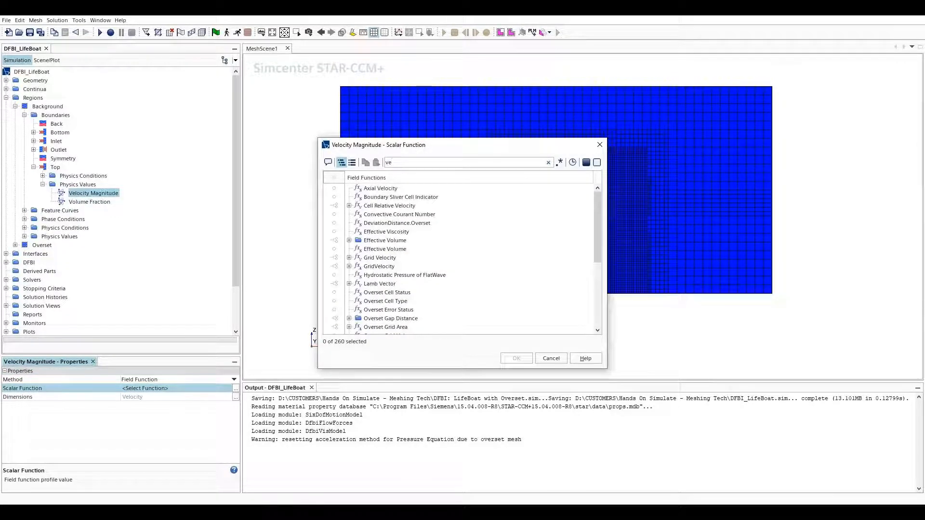
pyautogui.write('loci')
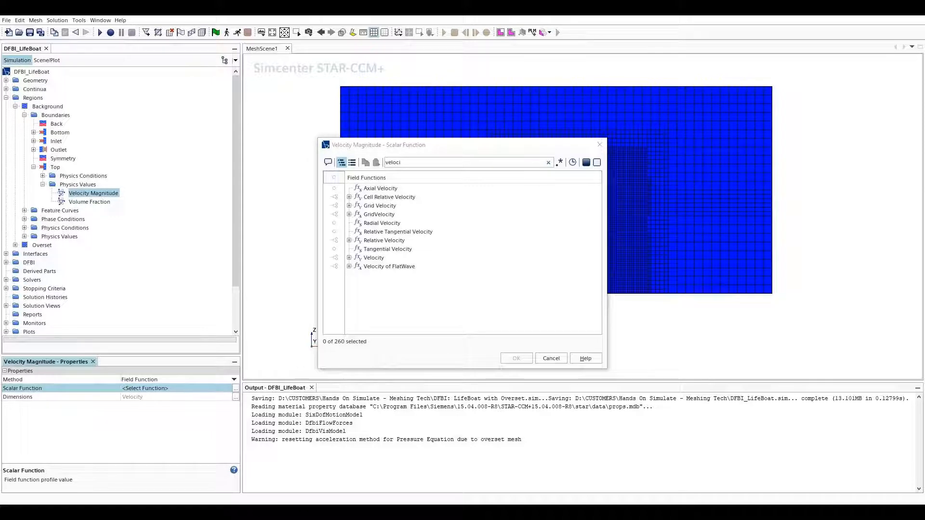
pyautogui.click(350, 267)
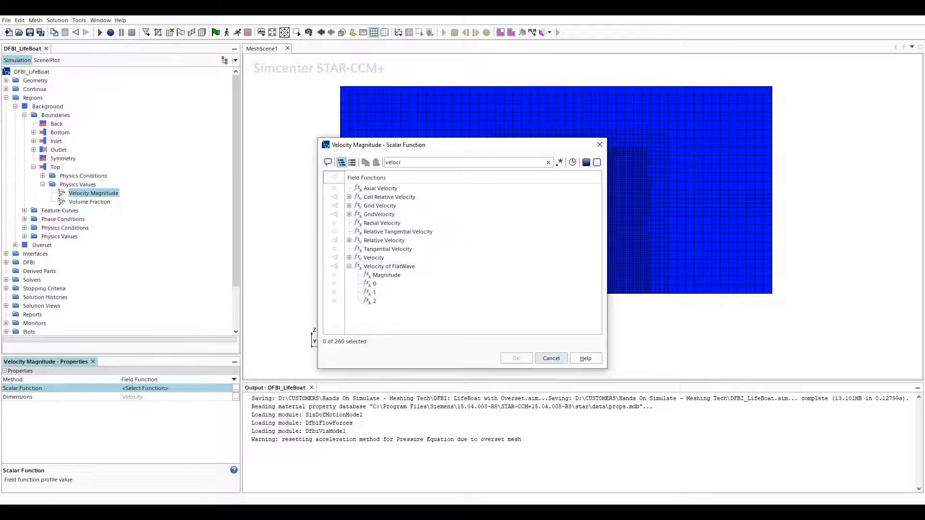
pyautogui.click(551, 358)
# Set the Velocity Specification method of the Background region's Top boundary to Components.
pyautogui.click(43, 176)
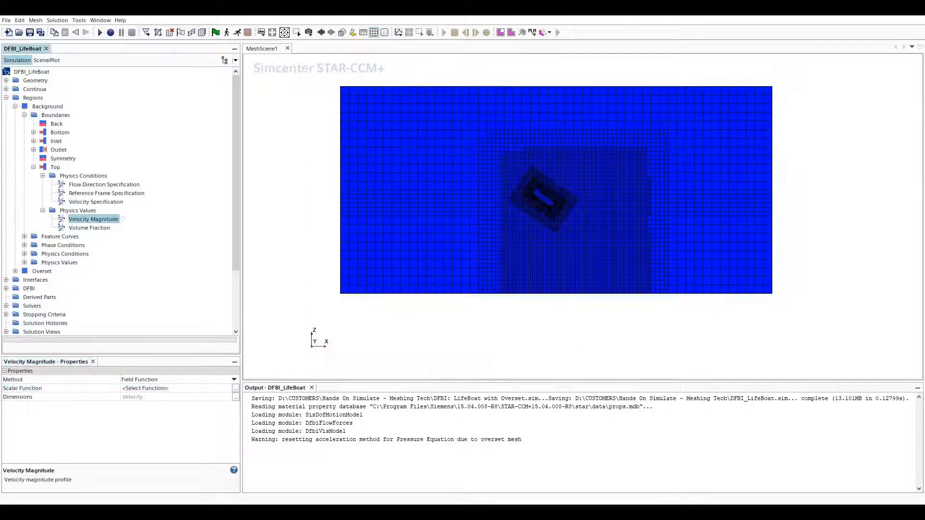
pyautogui.click(96, 202)
pyautogui.click(179, 380)
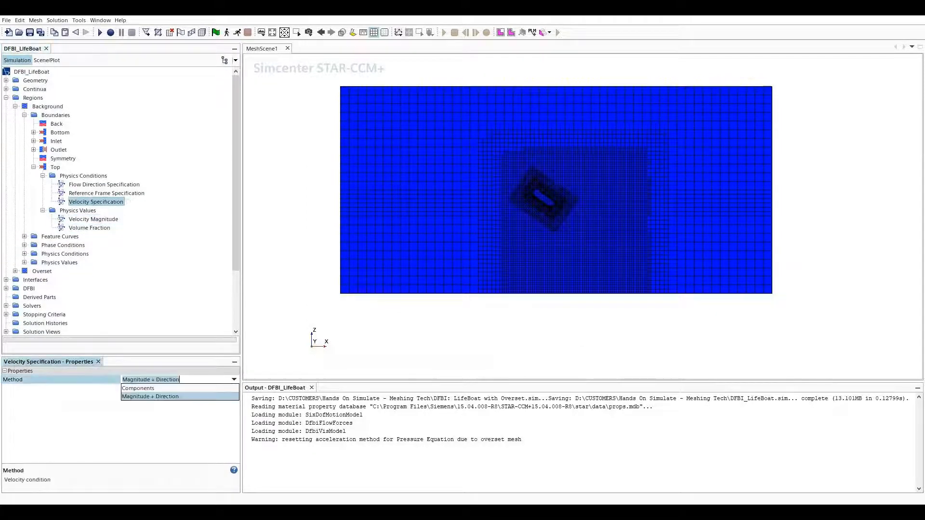
pyautogui.click(168, 389)
# Set the Top boundary's Velocity to the Field Function method with Velocity of FlatWave as its vector function.
pyautogui.click(79, 211)
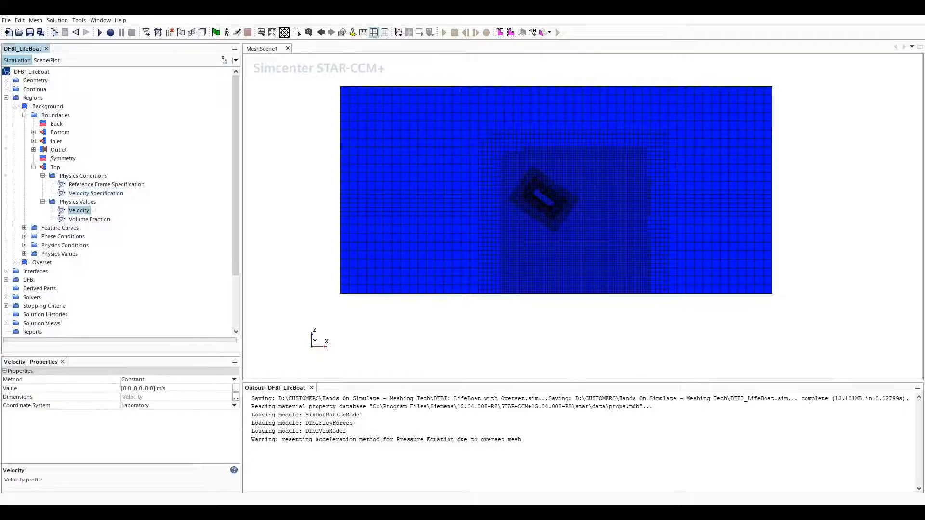
pyautogui.click(179, 380)
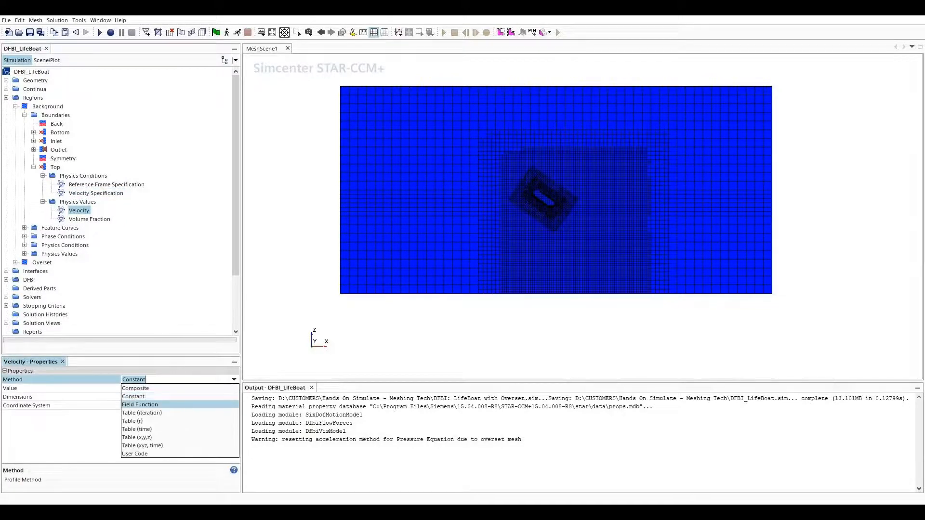
pyautogui.click(169, 405)
pyautogui.click(236, 389)
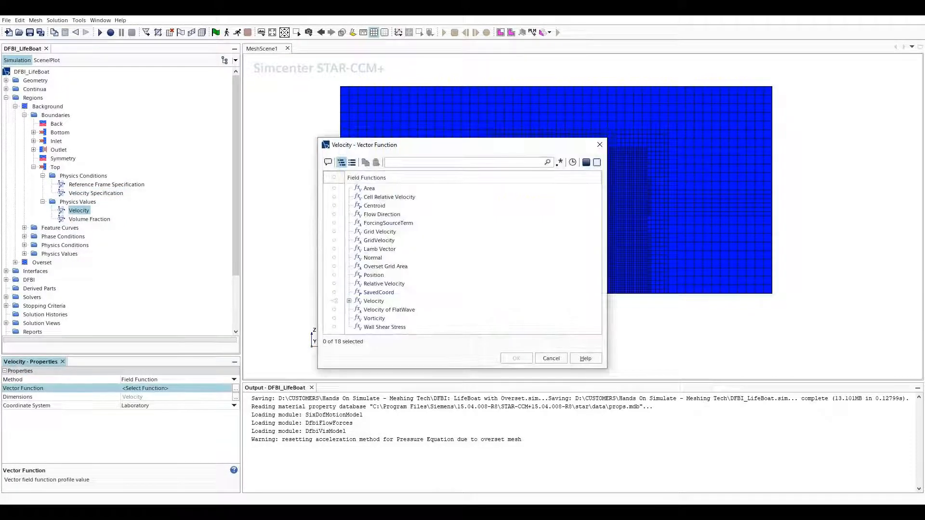
pyautogui.write('veloci')
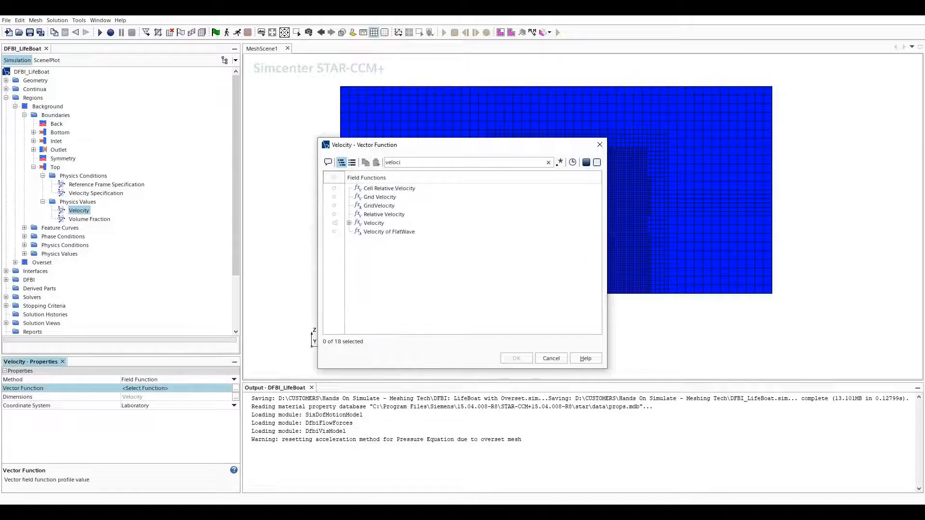
pyautogui.click(334, 232)
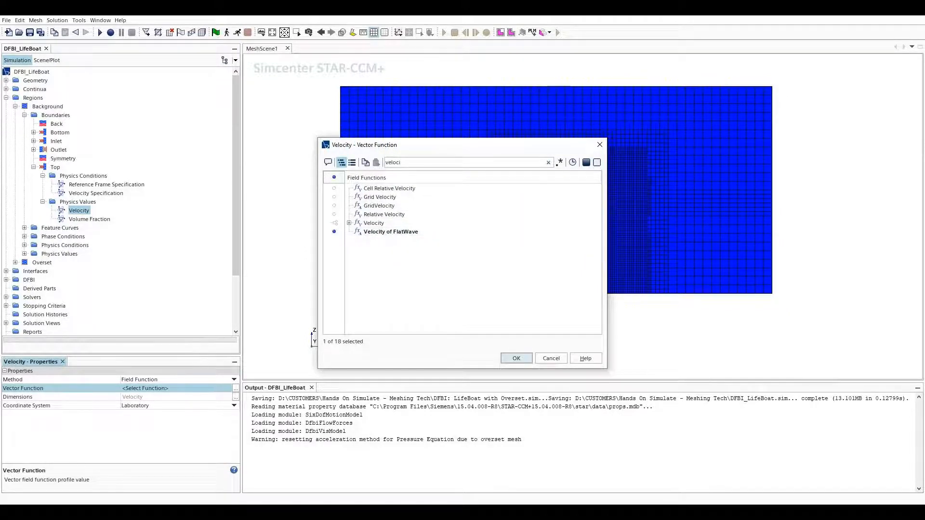
pyautogui.click(516, 359)
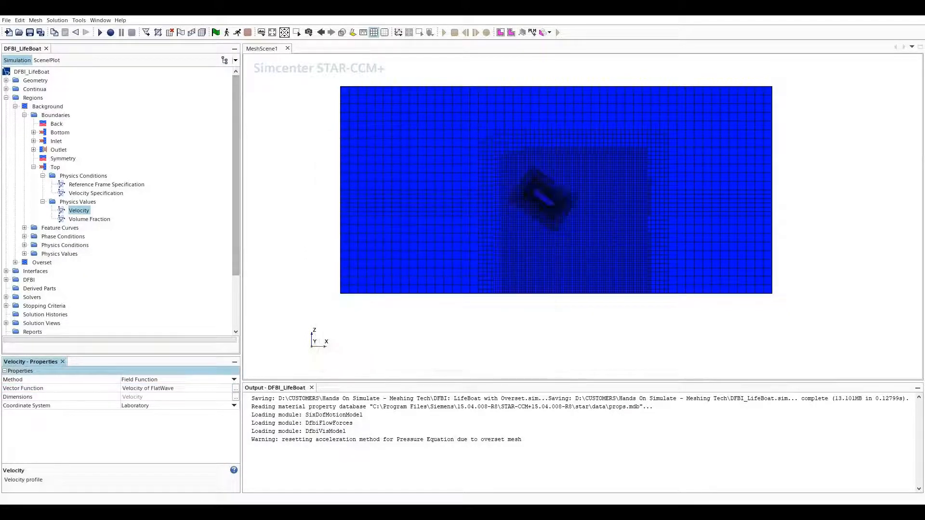
# Set the constant Volume Fraction of the Background region's Top boundary to [0.0, 1.0].
pyautogui.click(98, 219)
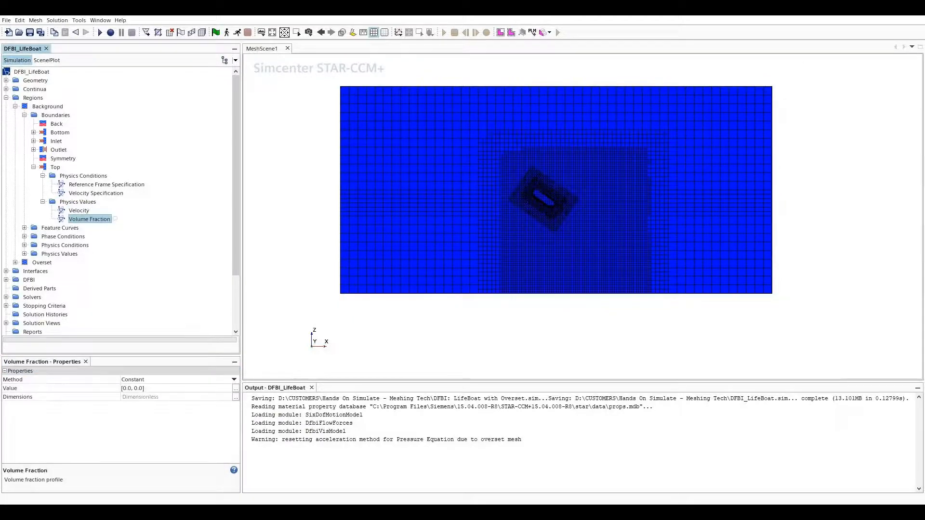
pyautogui.click(146, 388)
pyautogui.click(139, 389)
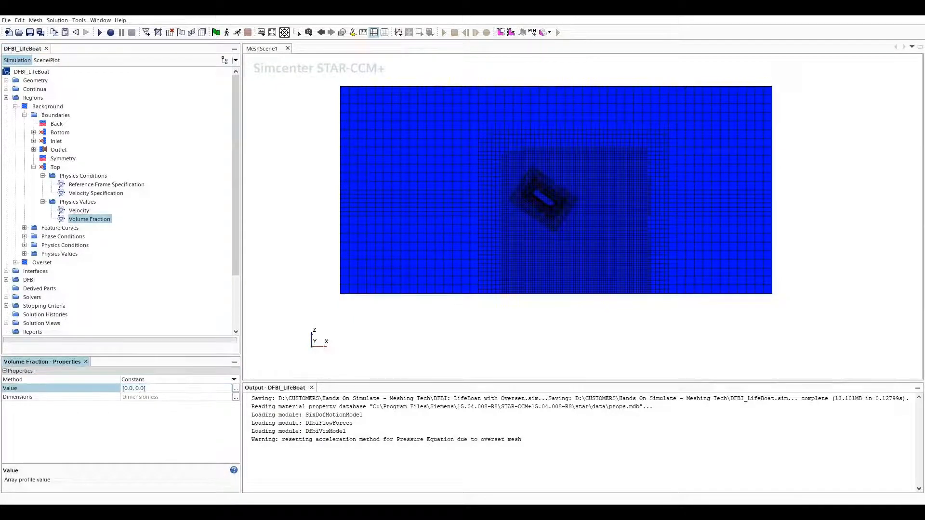
pyautogui.press('BackSpace')
pyautogui.write('1')
pyautogui.press('Return')
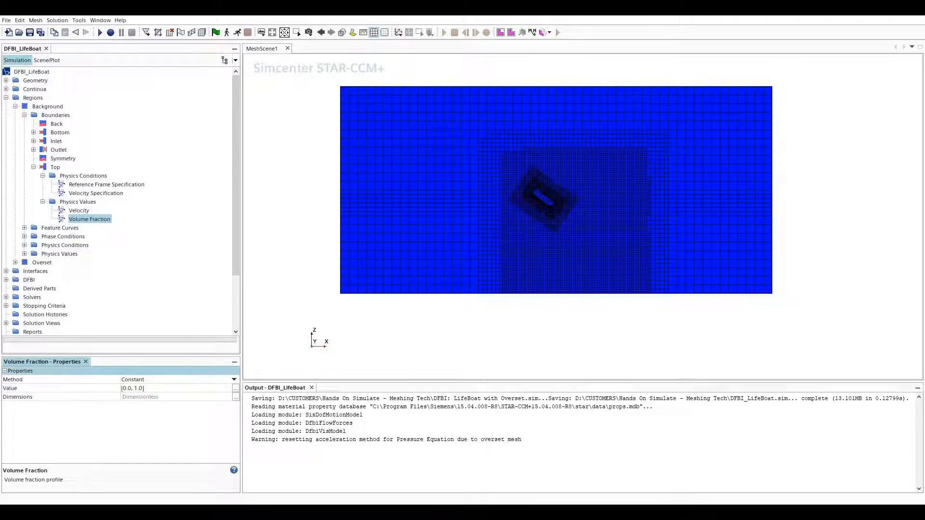
pyautogui.click(15, 107)
pyautogui.click(5, 98)
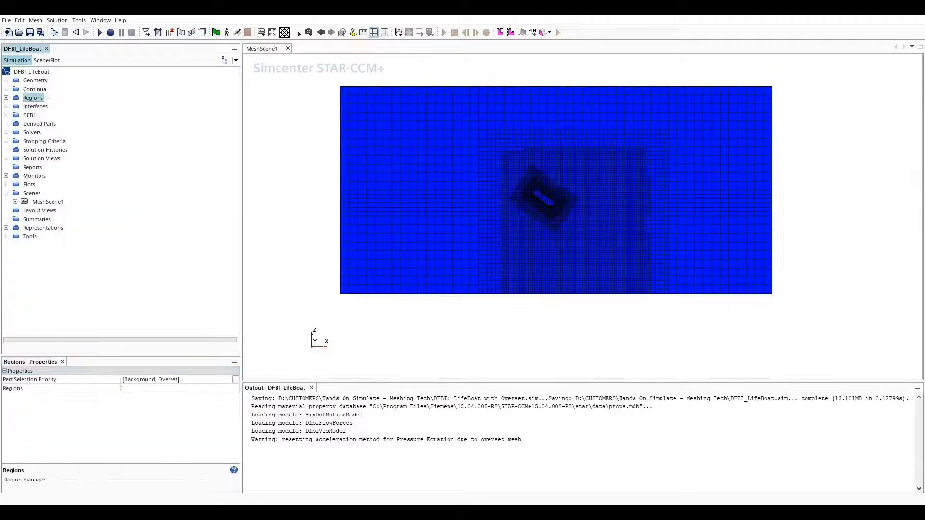
# Set the Implicit Unsteady solver's time-step to 0.0025 s.
pyautogui.click(6, 132)
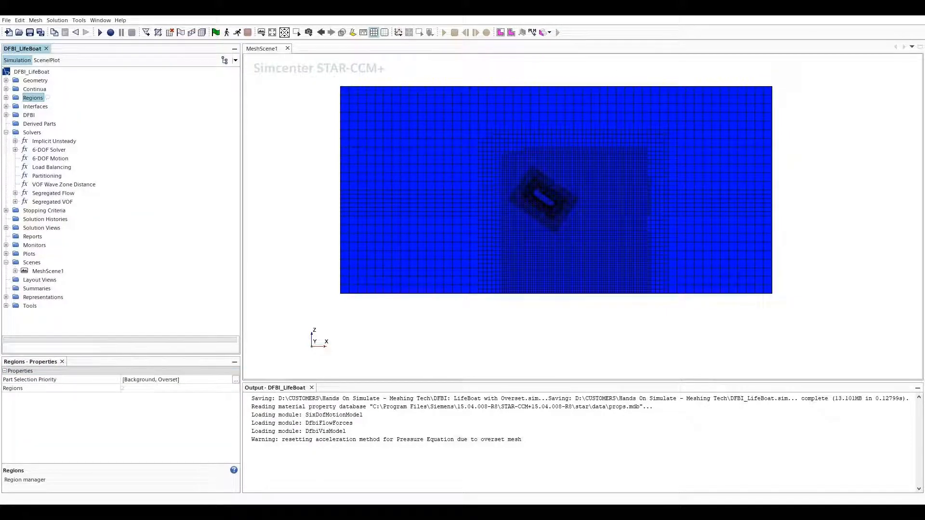
pyautogui.click(15, 141)
pyautogui.click(54, 142)
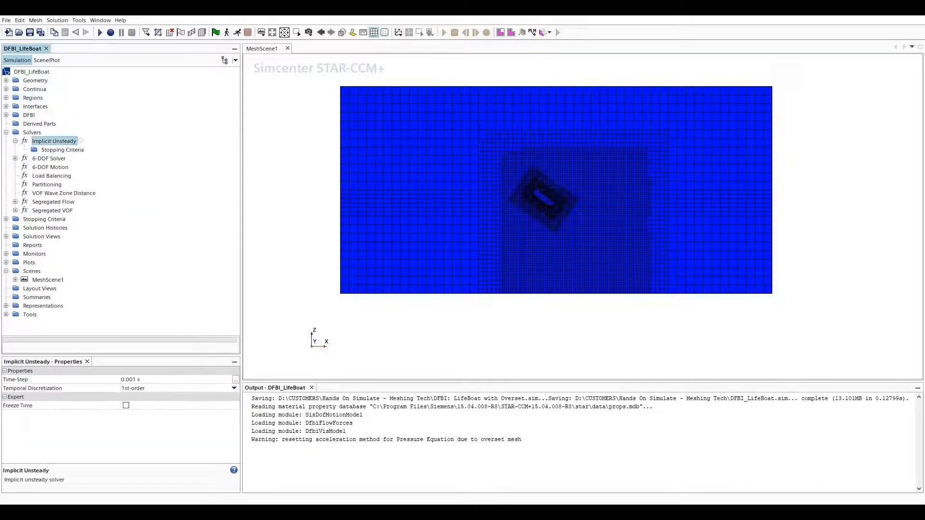
pyautogui.click(131, 380)
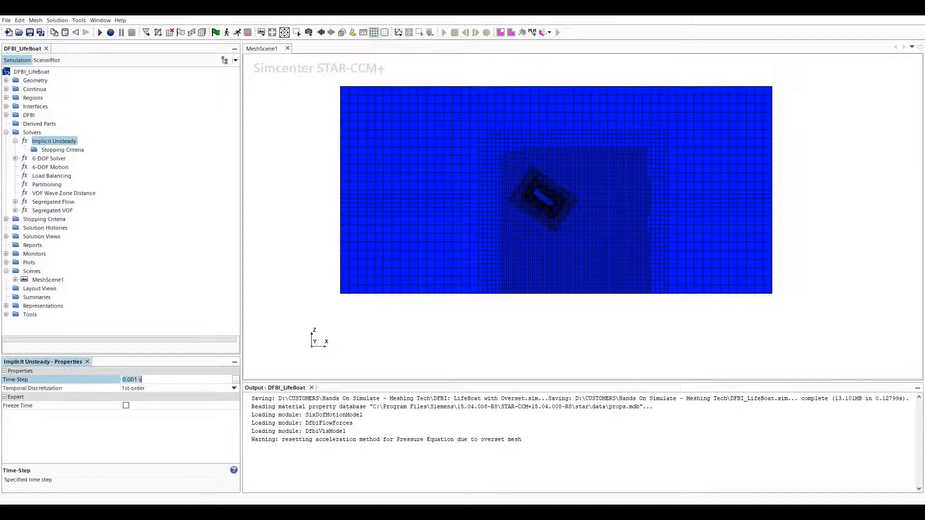
pyautogui.click(137, 380)
pyautogui.press('BackSpace')
pyautogui.write('25')
pyautogui.press('Return')
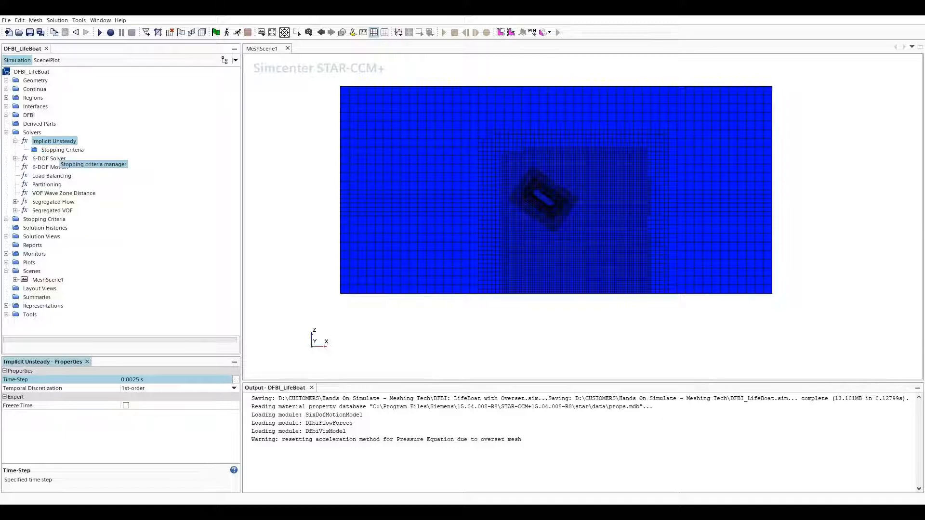
pyautogui.doubleClick(43, 132)
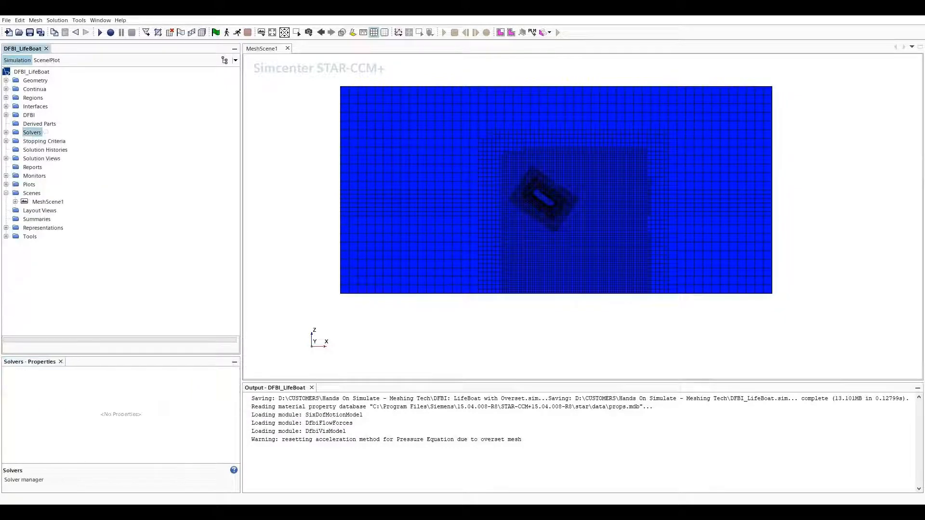
# Set the Maximum Physical Time stopping criterion to 0.5 s and disable the Maximum Steps criterion.
pyautogui.doubleClick(43, 141)
pyautogui.click(64, 149)
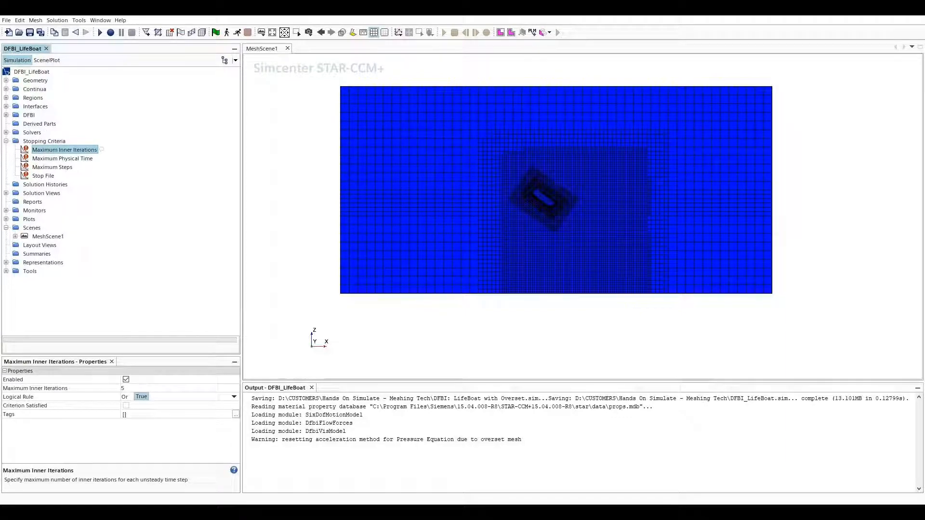
pyautogui.click(62, 159)
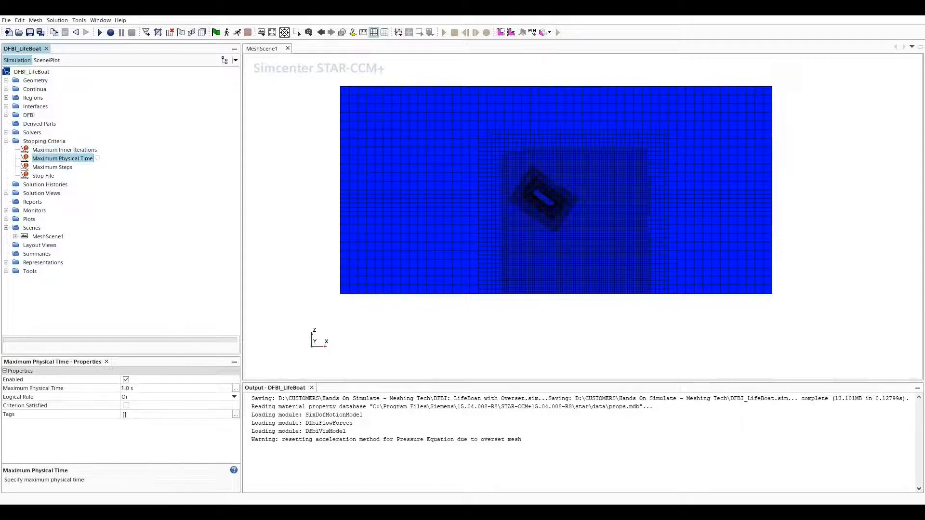
pyautogui.click(145, 388)
pyautogui.write('0.5')
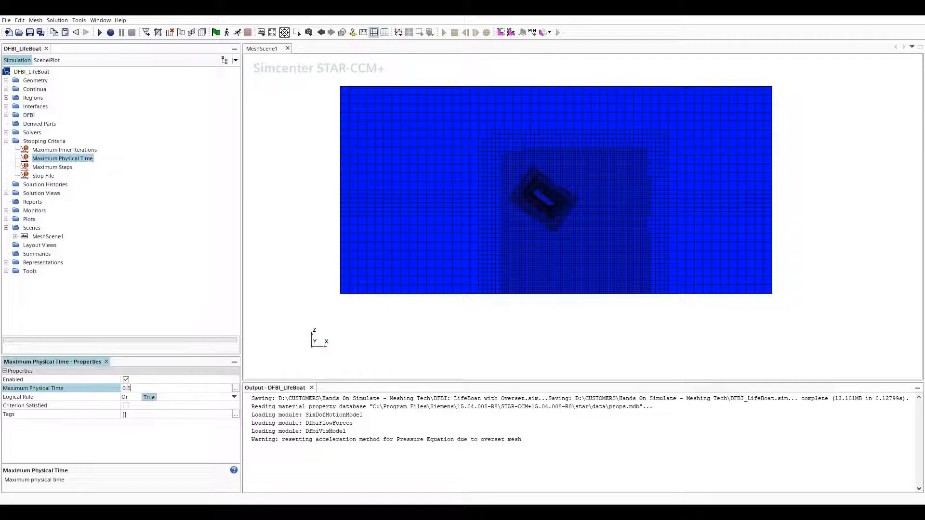
pyautogui.press('Return')
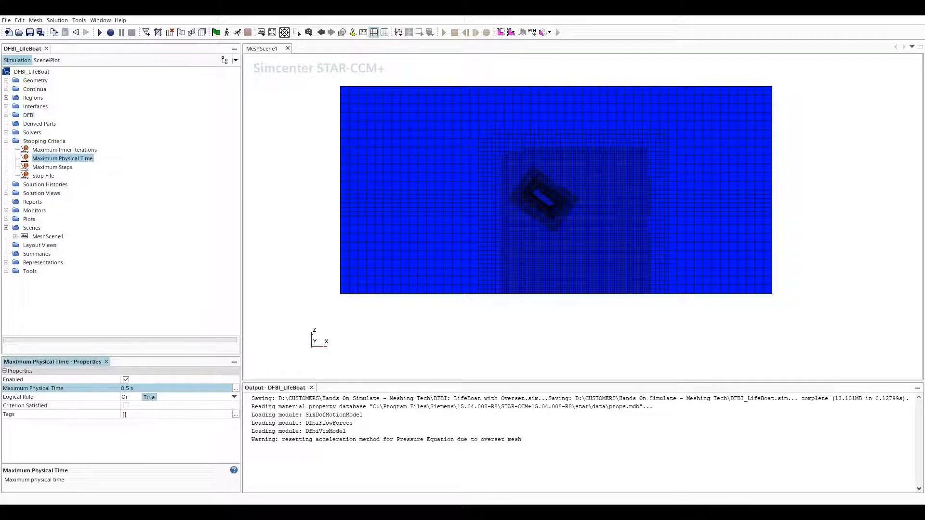
pyautogui.click(72, 167)
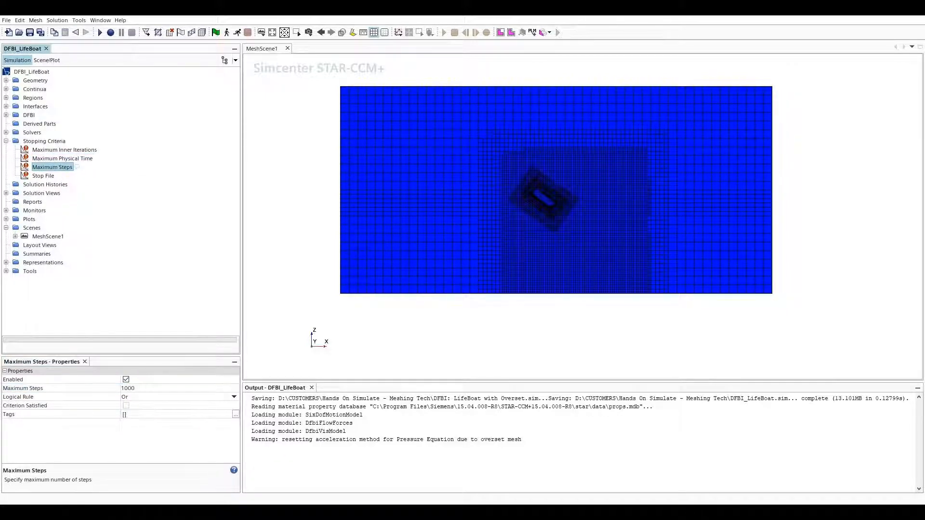
pyautogui.click(126, 379)
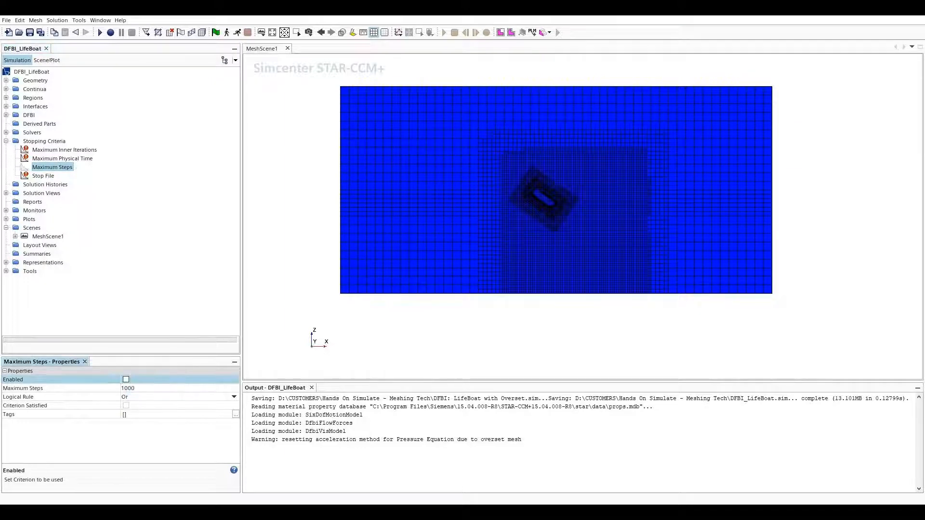
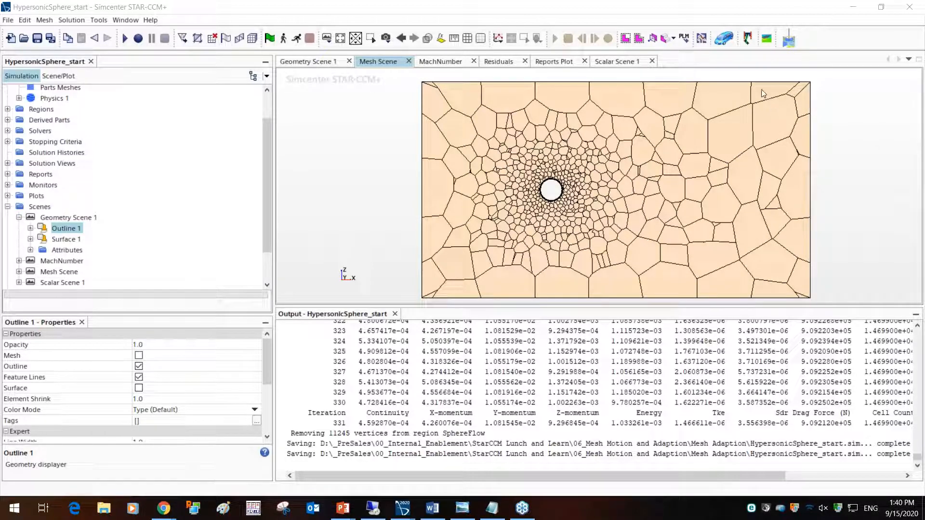
# Show the MachNumber scene of the HypersonicSphere_start simulation and examine the SphereFlow region's free stream and sphere boundaries.
pyautogui.click(449, 62)
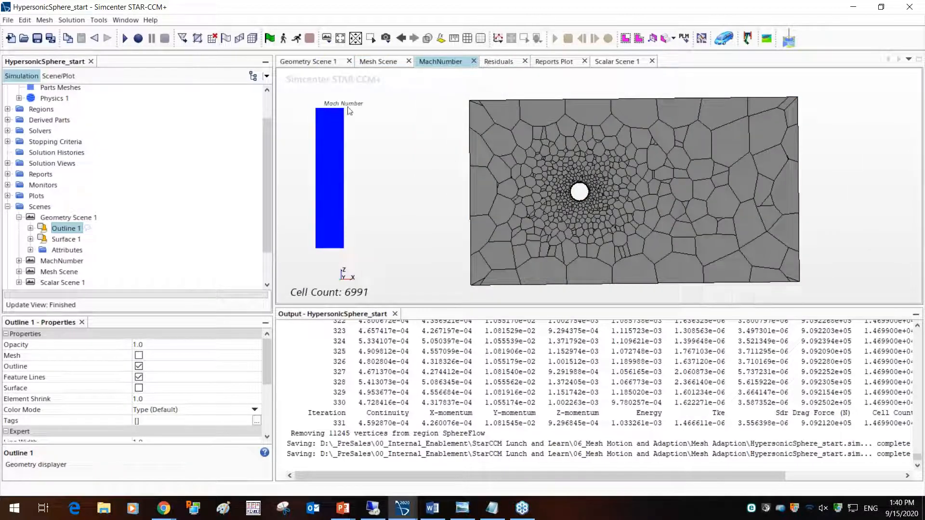
pyautogui.moveTo(264, 155); pyautogui.dragTo(271, 99)
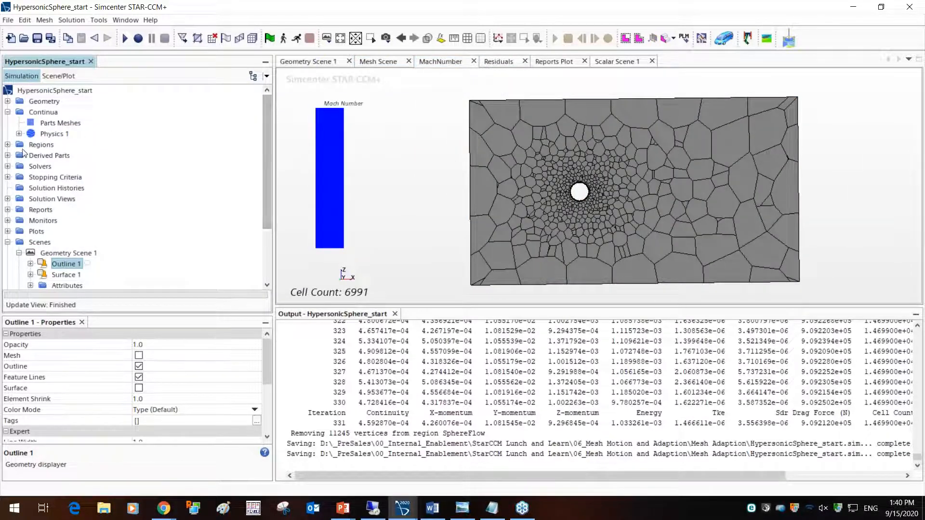
pyautogui.click(8, 145)
pyautogui.click(19, 155)
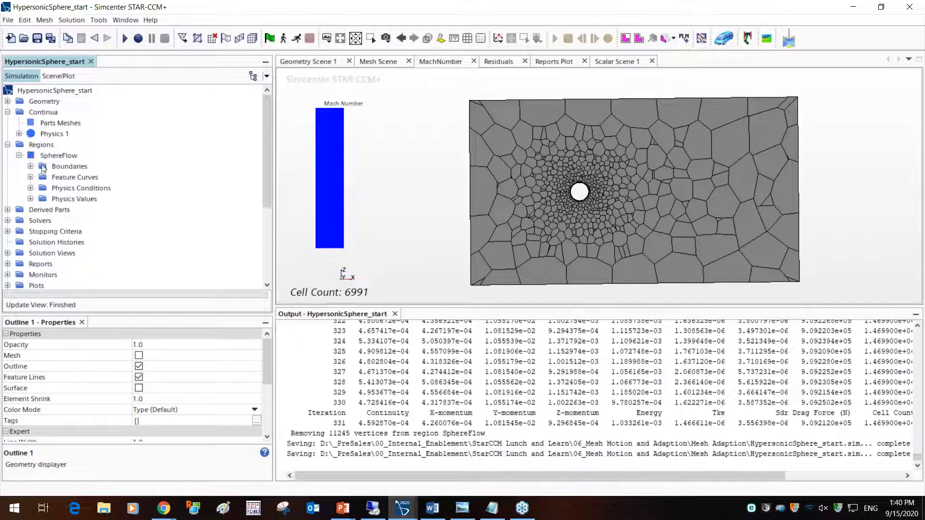
pyautogui.click(31, 166)
pyautogui.click(83, 178)
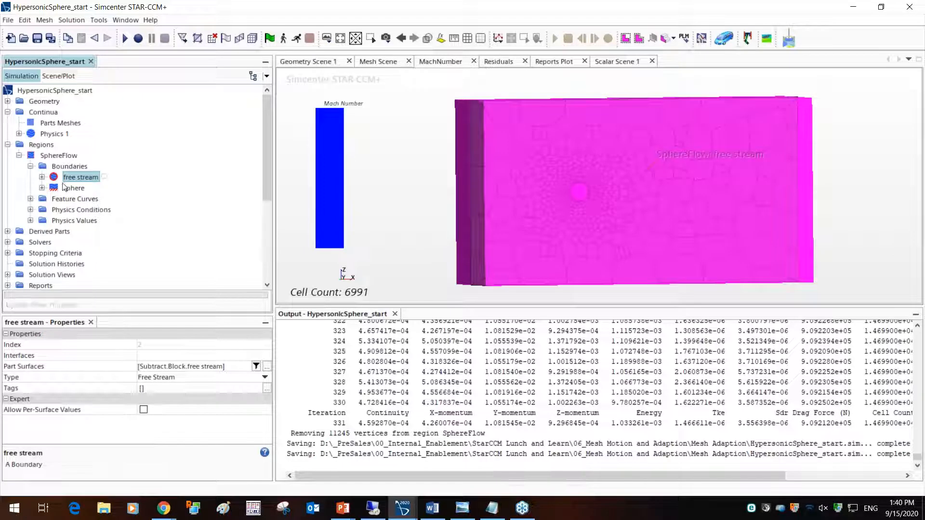
pyautogui.click(73, 188)
pyautogui.click(82, 178)
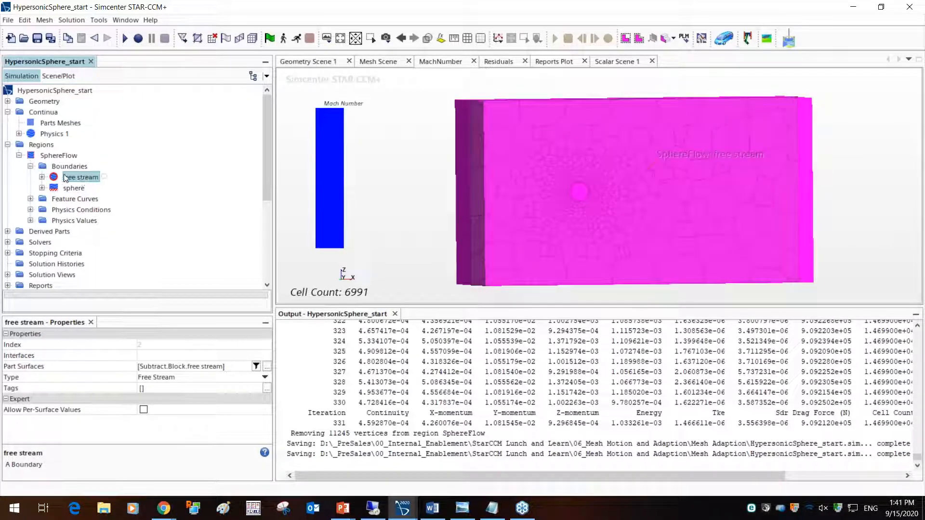
# Examine the free stream boundary's physics conditions and values, including its Mach Number.
pyautogui.click(42, 177)
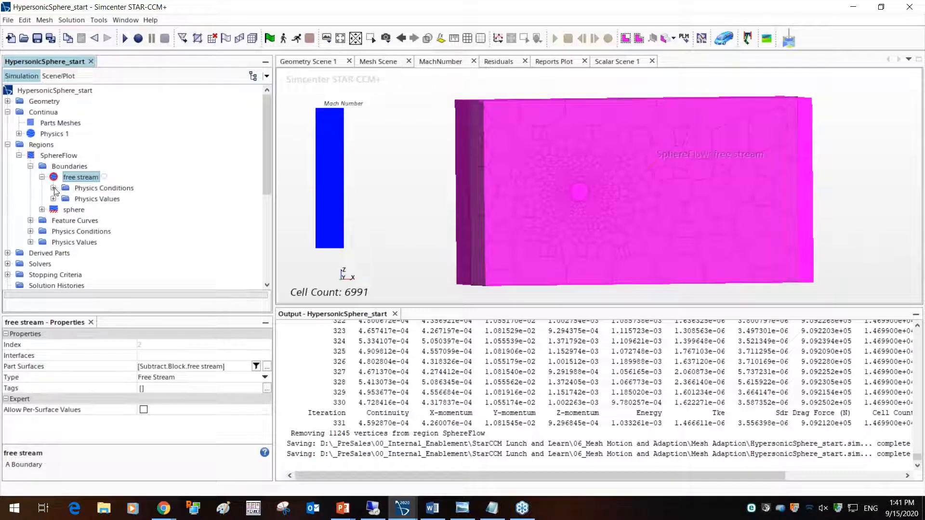
pyautogui.click(53, 188)
pyautogui.click(53, 231)
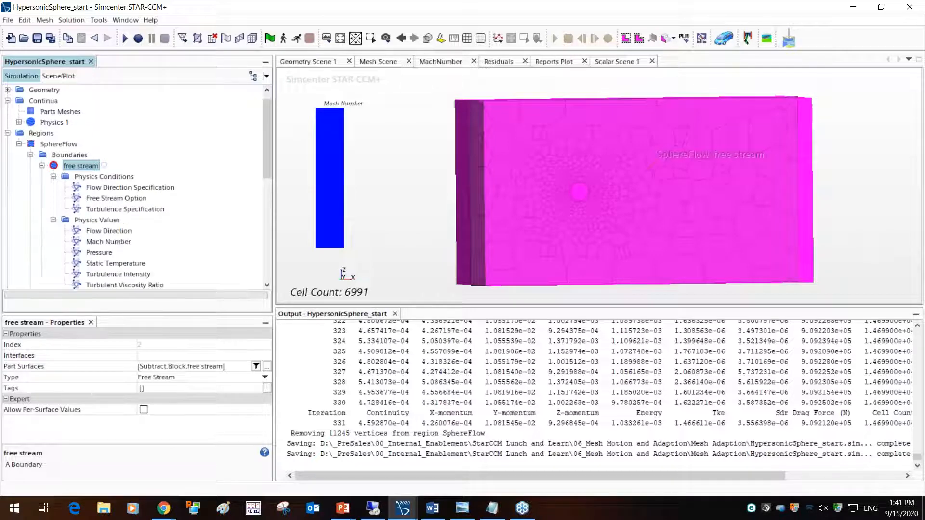
pyautogui.click(109, 242)
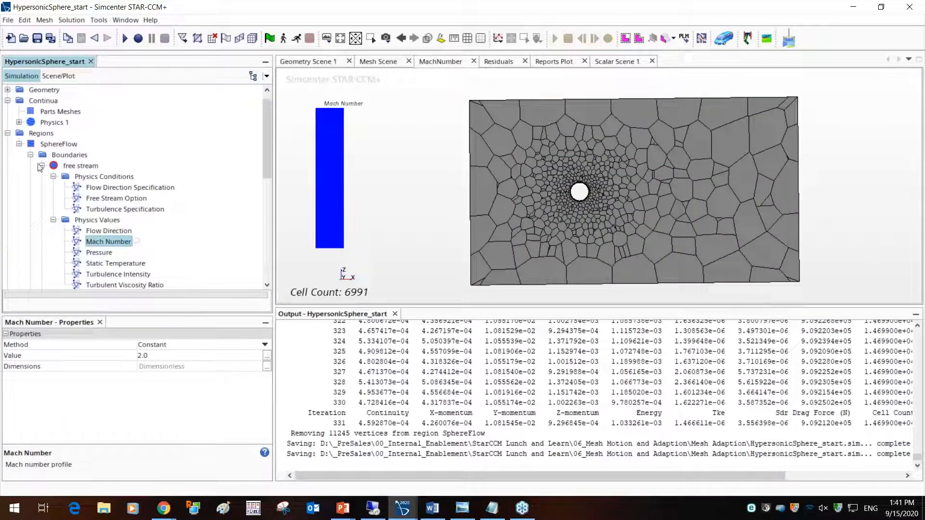
pyautogui.click(19, 143)
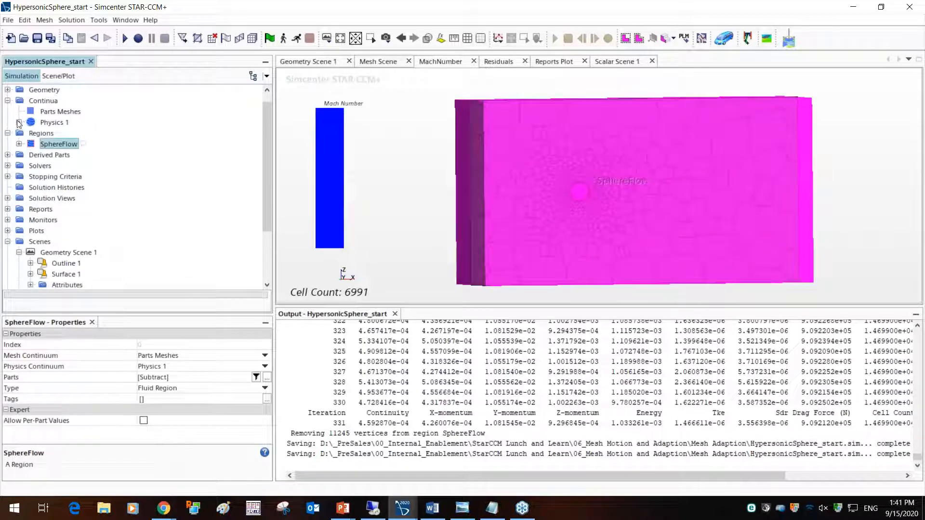
# Review the models selected in the Physics 1 continuum.
pyautogui.click(19, 122)
pyautogui.click(31, 133)
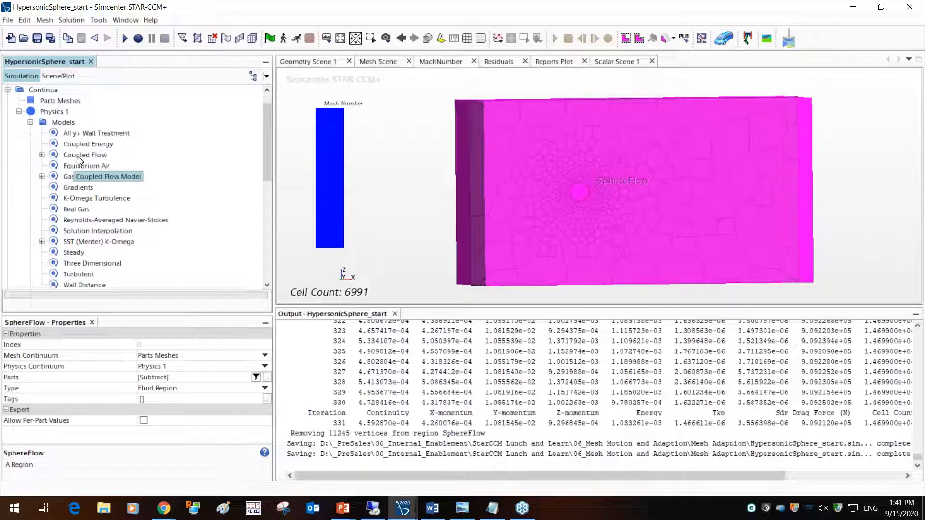
pyautogui.scroll(-1, 73, 166)
pyautogui.scroll(1, 58, 137)
pyautogui.click(19, 111)
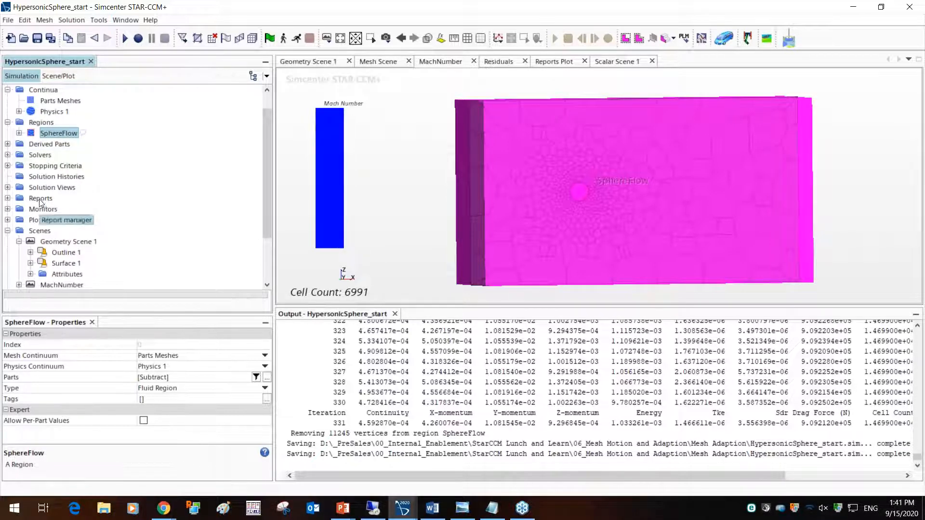
# Inspect the Coupled Implicit solver's Expert Initialization, Convergence Accelerators and Automatic CFL settings, keeping the convergence accelerator at None.
pyautogui.click(7, 154)
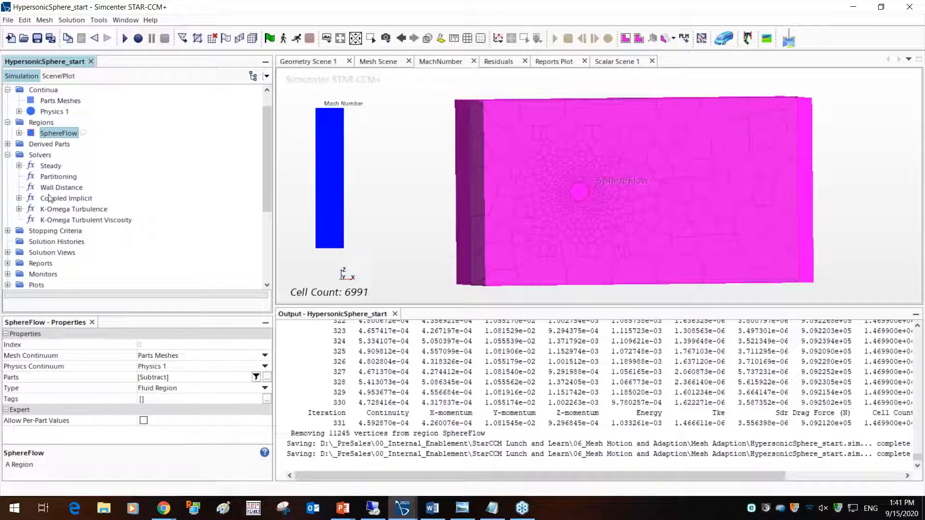
pyautogui.click(19, 198)
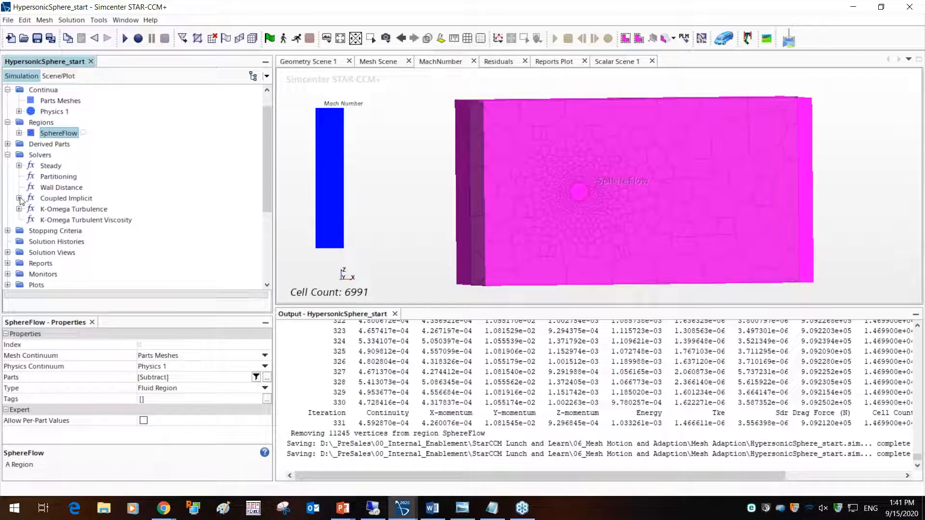
pyautogui.scroll(-1, 147, 227)
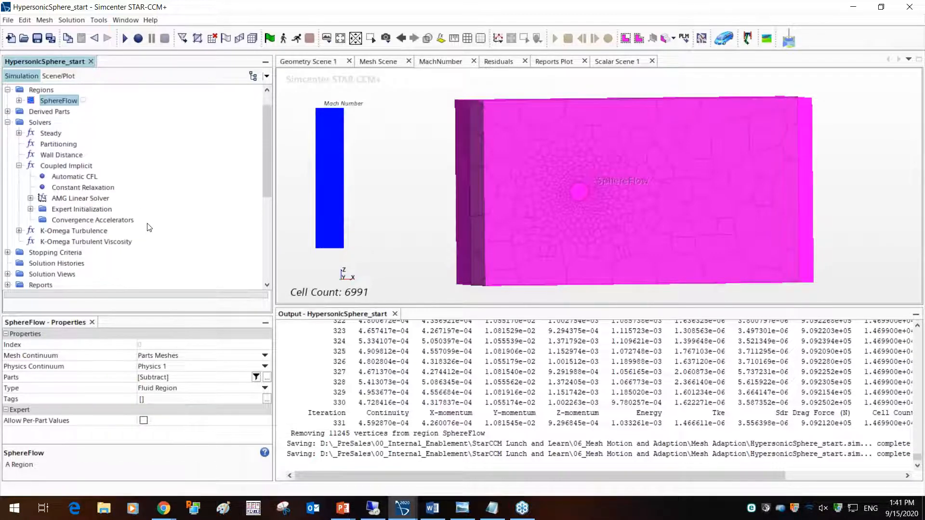
pyautogui.click(101, 211)
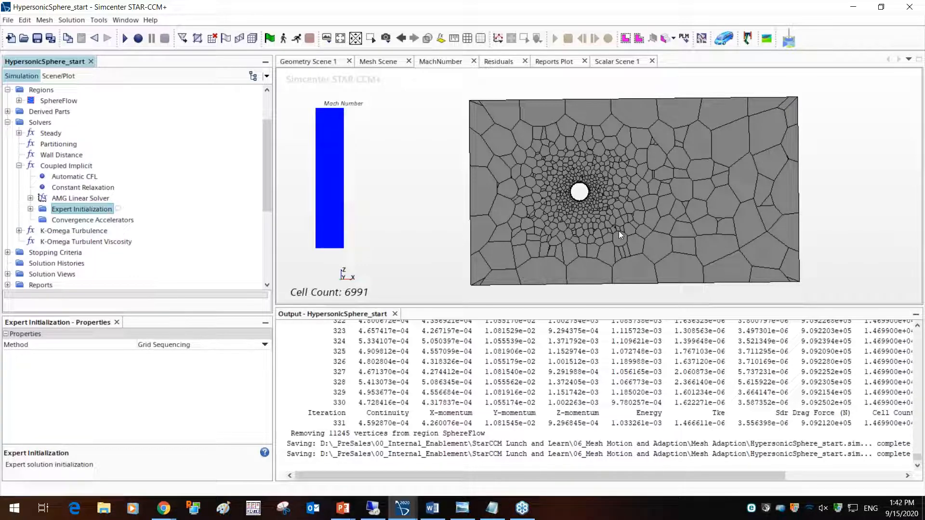
pyautogui.click(116, 221)
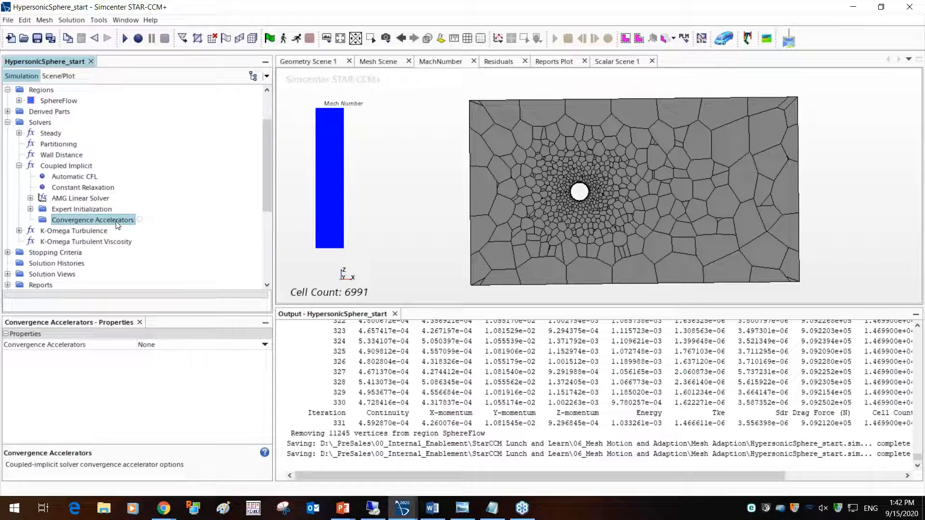
pyautogui.click(173, 345)
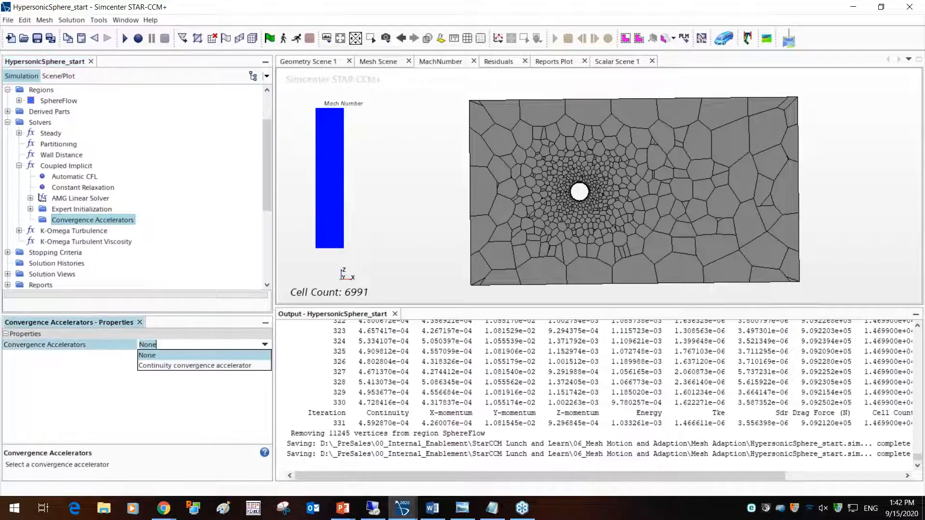
pyautogui.click(176, 355)
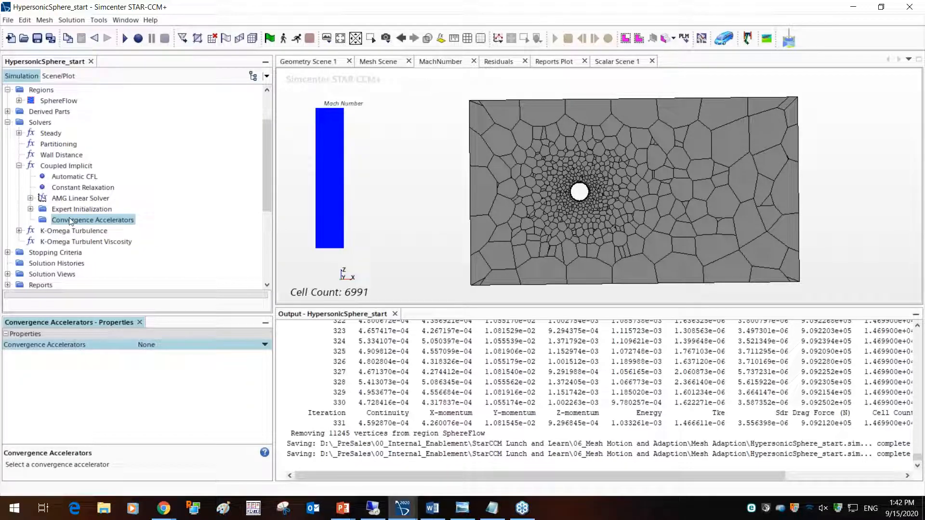
pyautogui.click(66, 178)
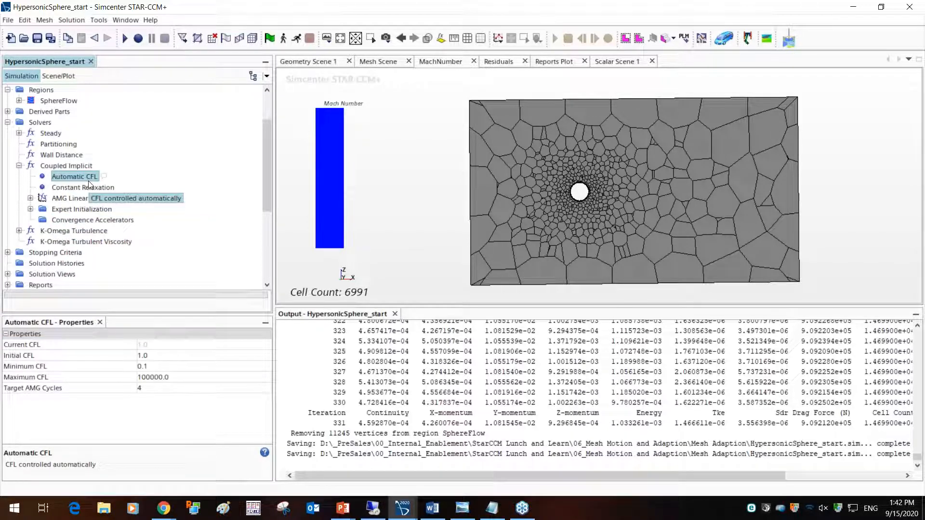
# Review the Coupled Implicit solver's CFL Control Method options, keeping Automatic.
pyautogui.click(68, 166)
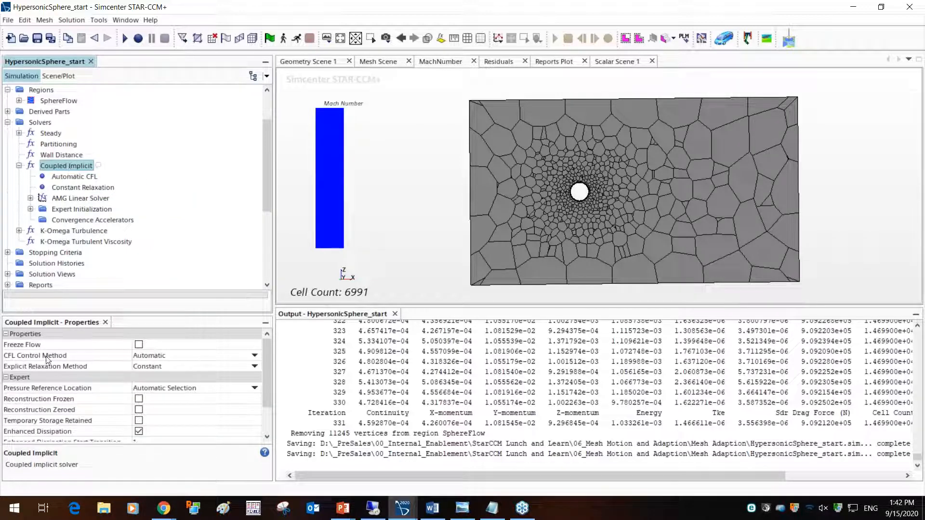
pyautogui.click(178, 357)
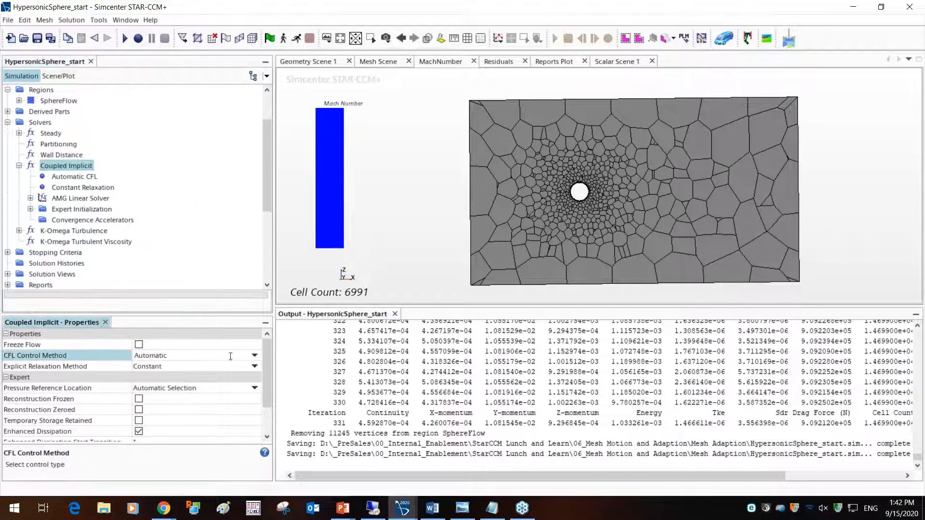
pyautogui.click(254, 357)
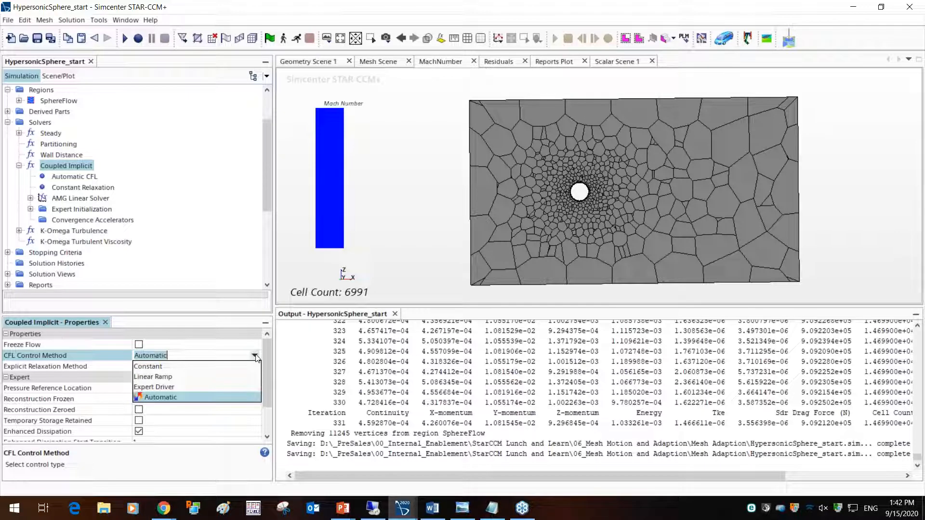
pyautogui.click(256, 357)
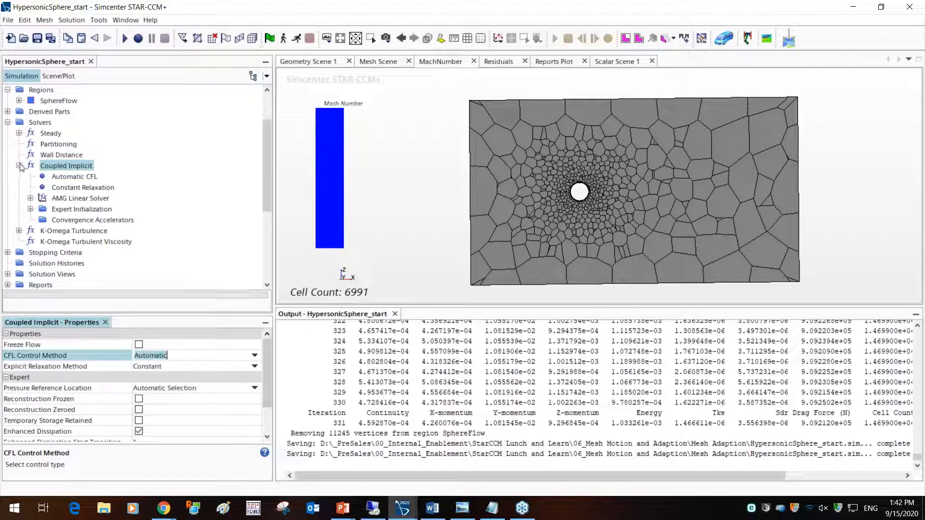
pyautogui.click(19, 166)
pyautogui.click(7, 123)
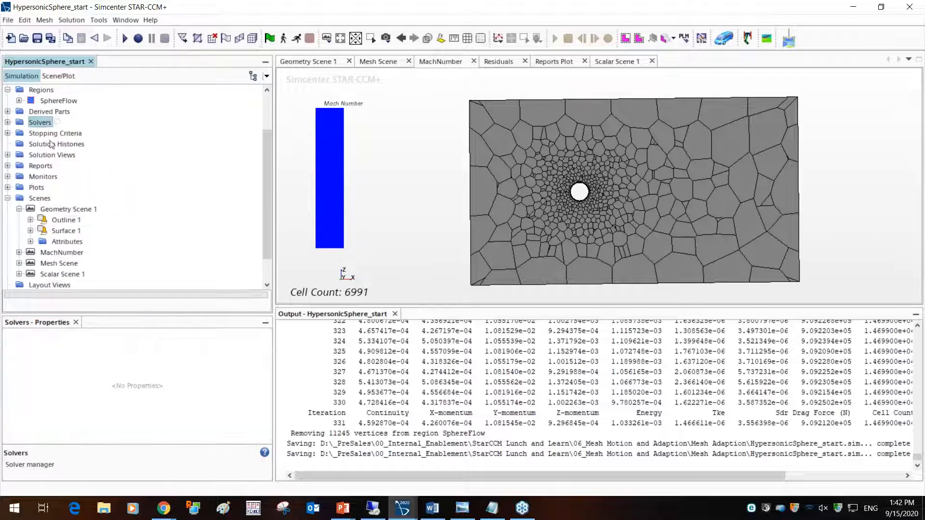
# Enable the optional Adaptive Mesh model in the Physics 1 continuum.
pyautogui.scroll(3, 68, 204)
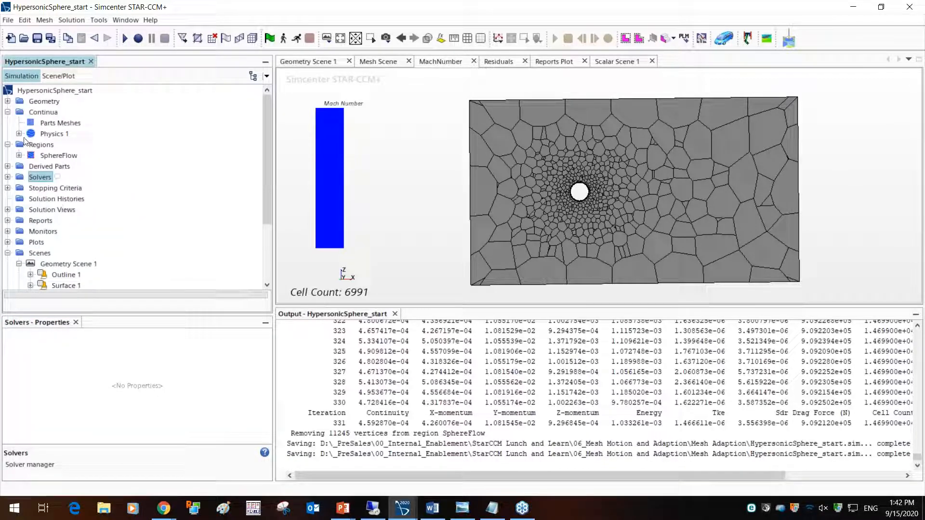
pyautogui.click(8, 145)
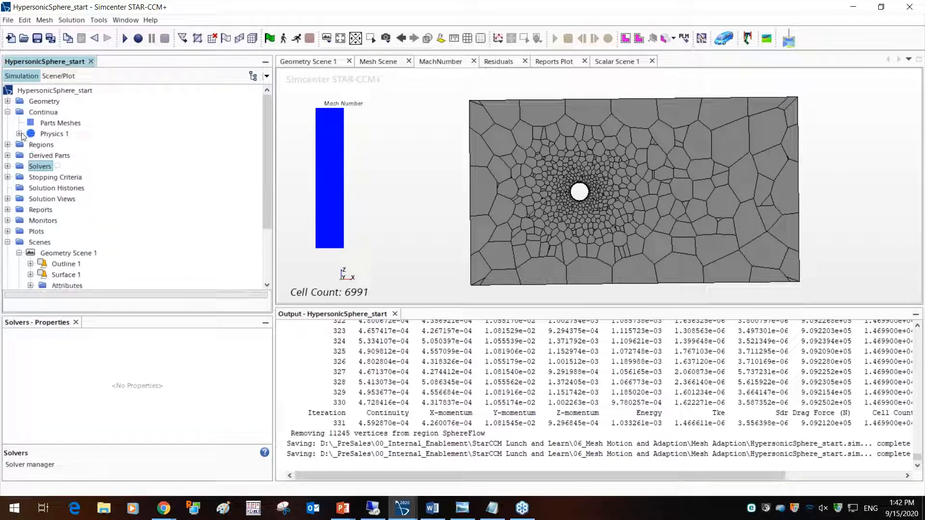
pyautogui.click(20, 134)
pyautogui.click(48, 134)
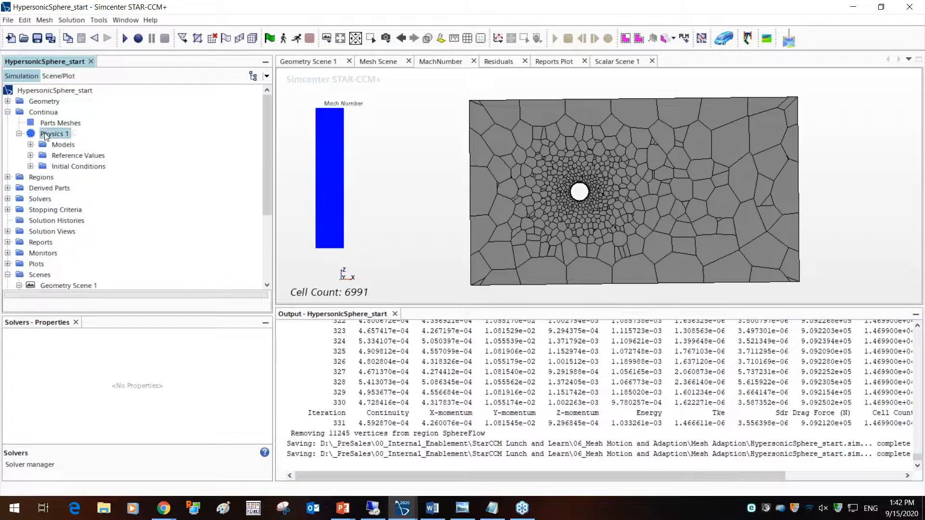
pyautogui.rightClick(47, 133)
pyautogui.press('Escape')
pyautogui.doubleClick(81, 140)
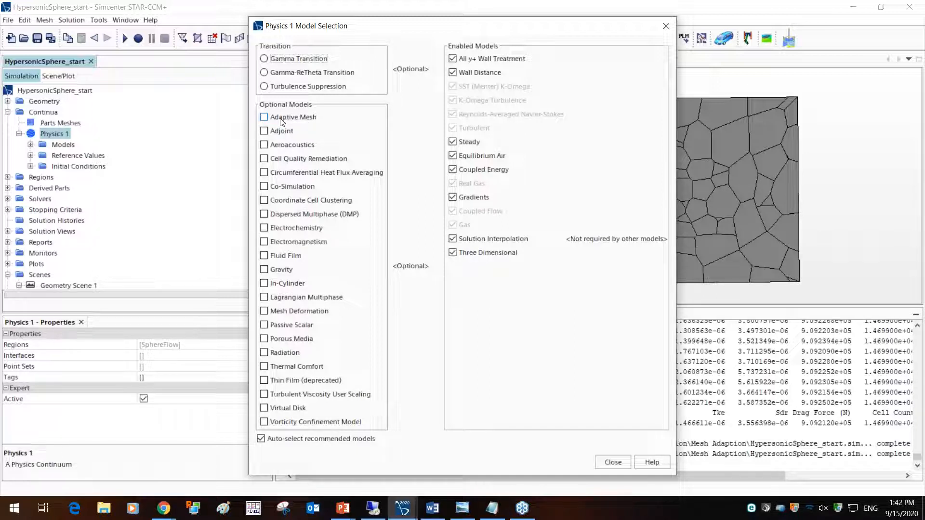
pyautogui.click(307, 118)
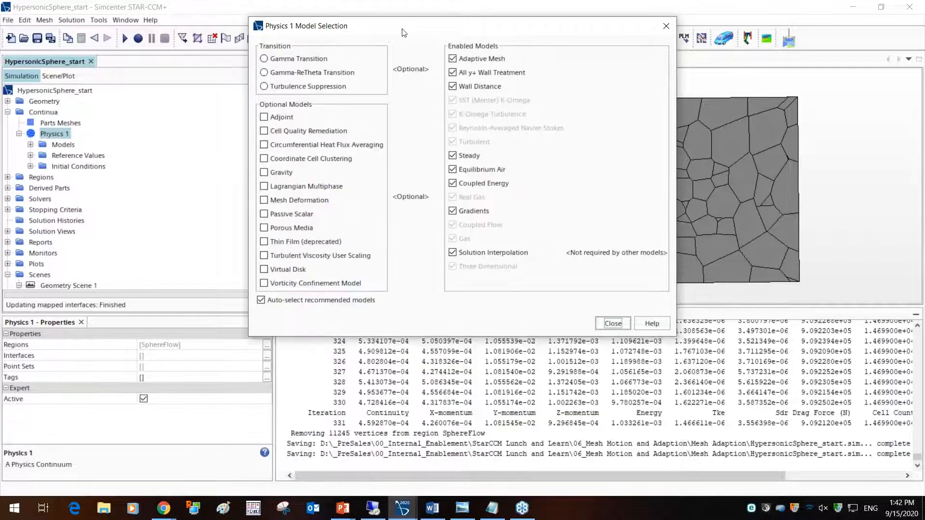
pyautogui.click(613, 323)
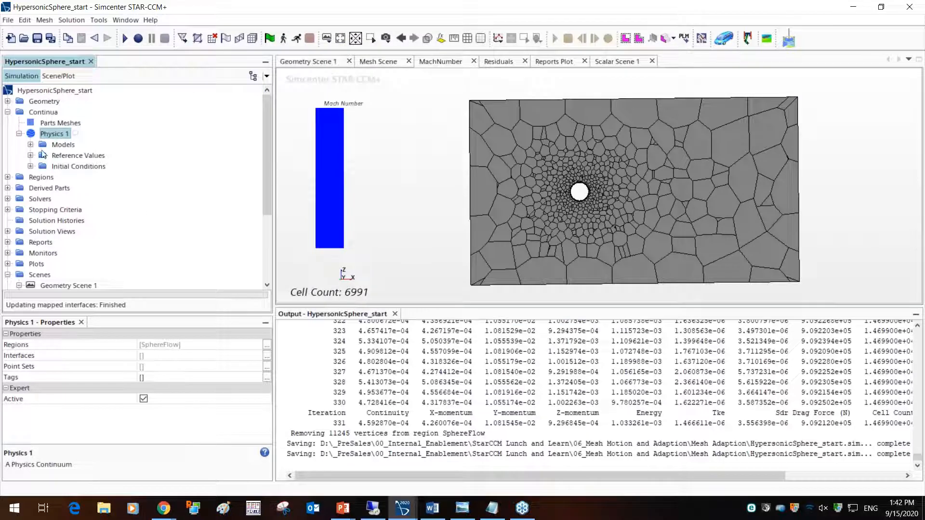
# Inspect the Adaptive Mesh model's properties and its Adaptive Mesh Criteria node.
pyautogui.click(31, 145)
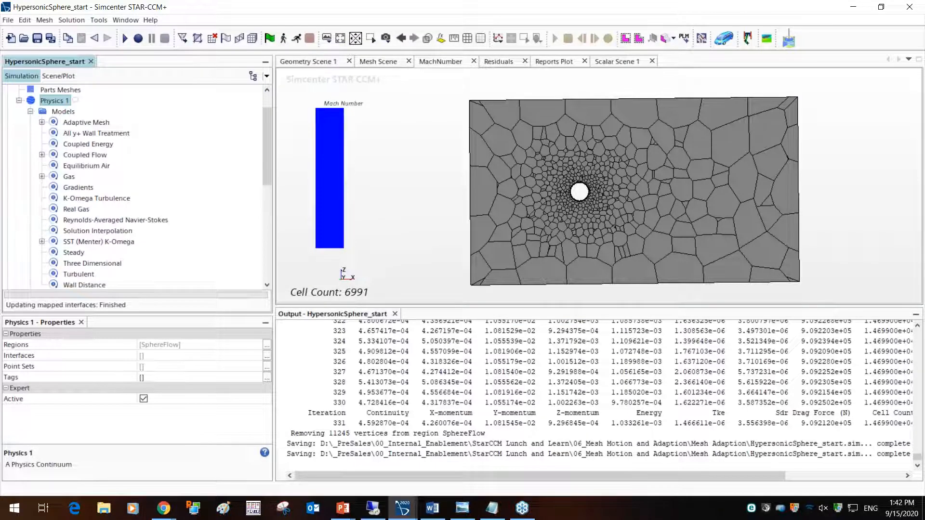
pyautogui.click(82, 123)
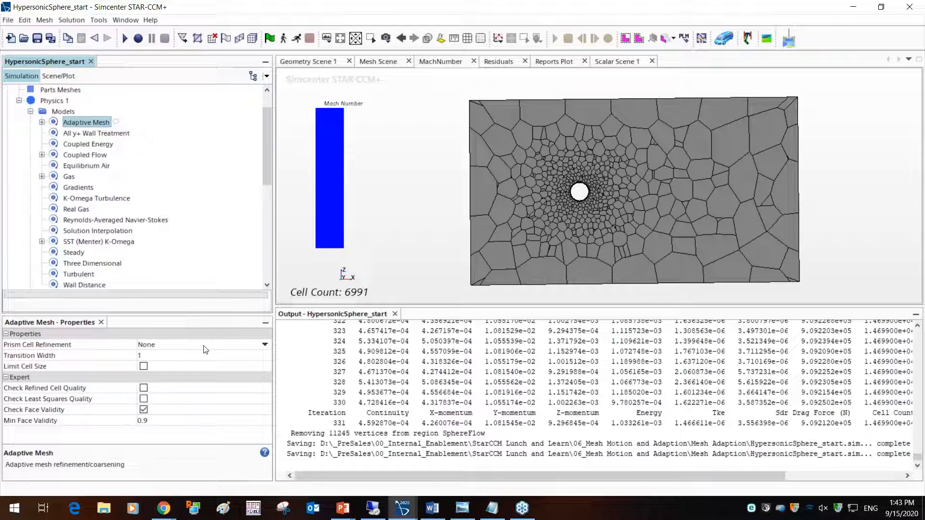
pyautogui.click(42, 123)
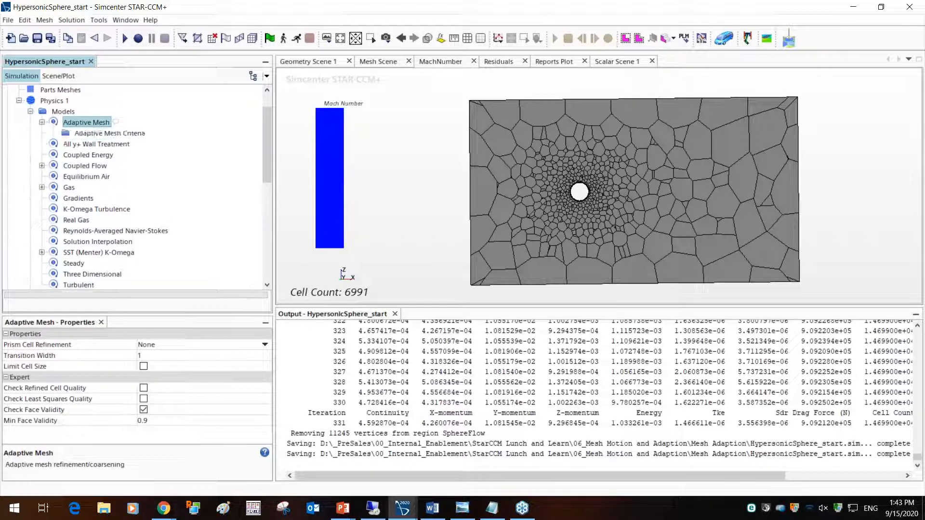
pyautogui.click(93, 134)
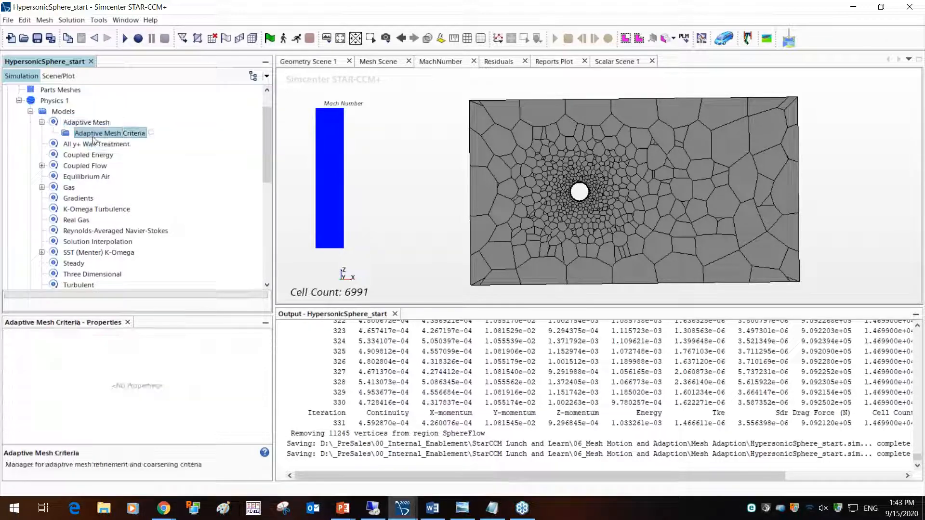
pyautogui.click(86, 124)
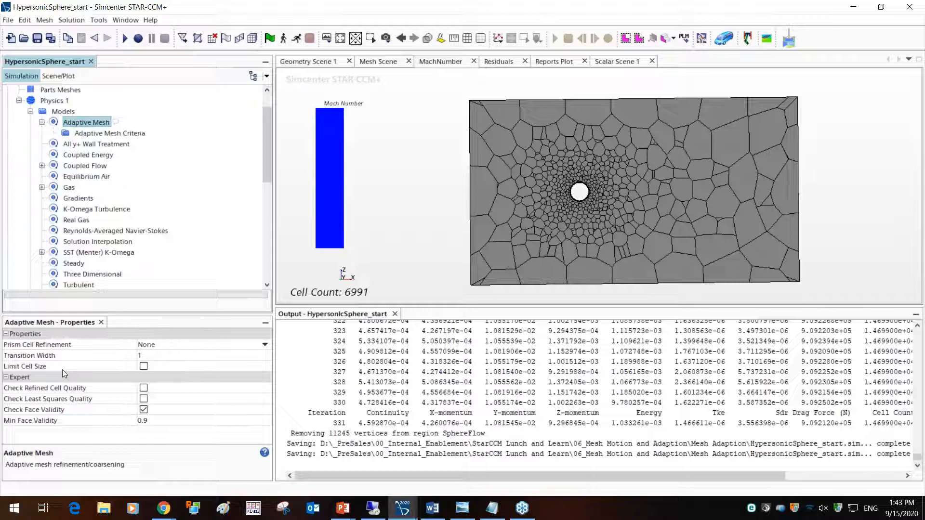
# Add a User-Defined Mesh Adaption criterion to the Adaptive Mesh model and set its Max Refinement Level to 1.
pyautogui.click(90, 135)
pyautogui.rightClick(121, 134)
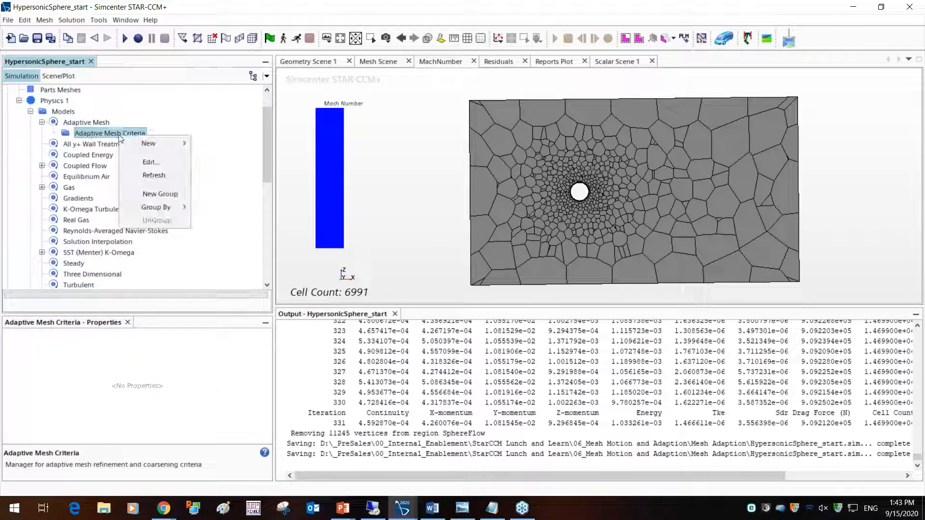
pyautogui.moveTo(151, 145)
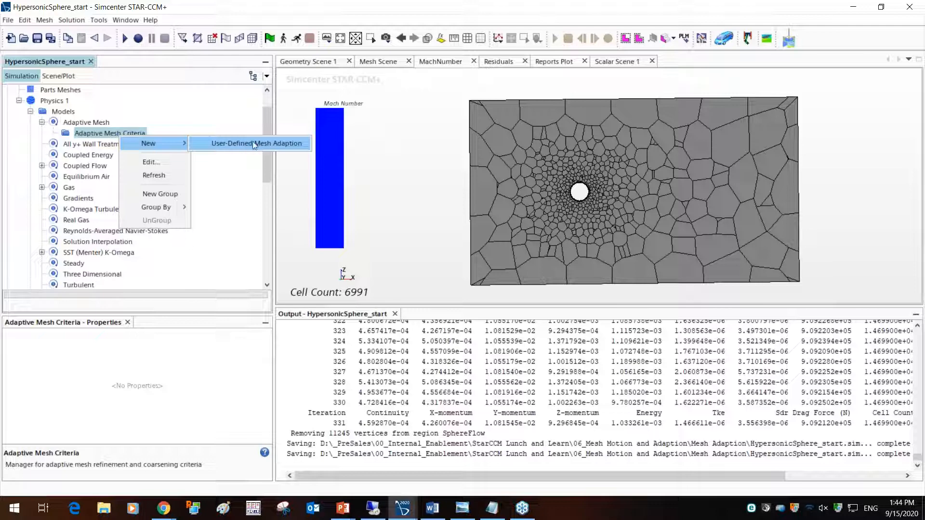
pyautogui.click(254, 147)
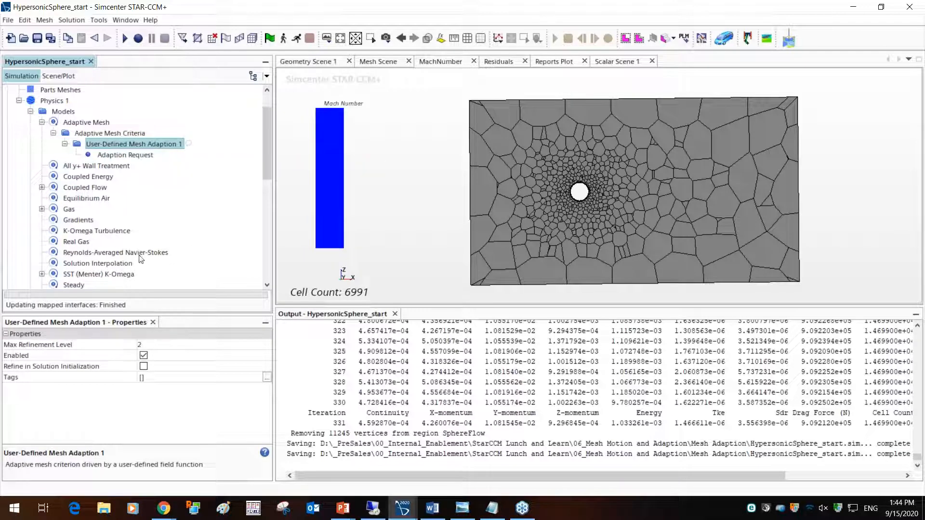
pyautogui.click(155, 345)
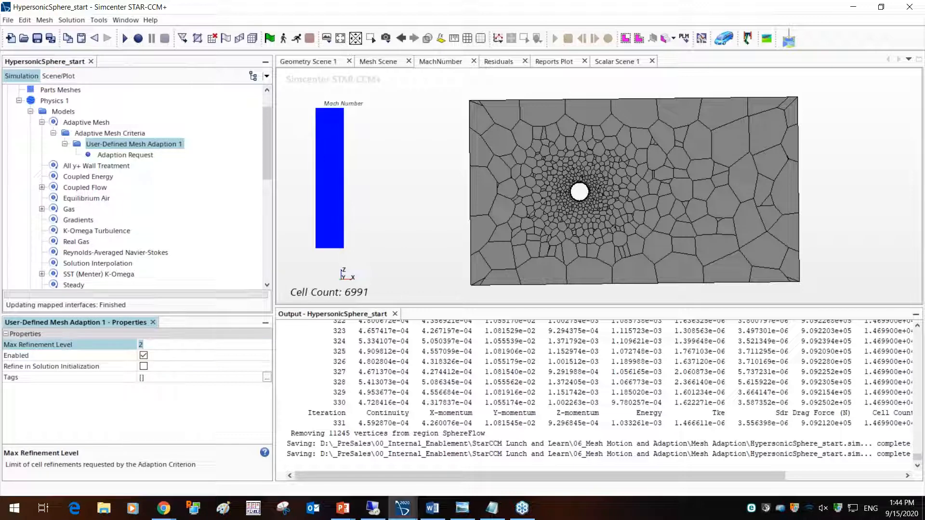
pyautogui.press('BackSpace')
pyautogui.write('1')
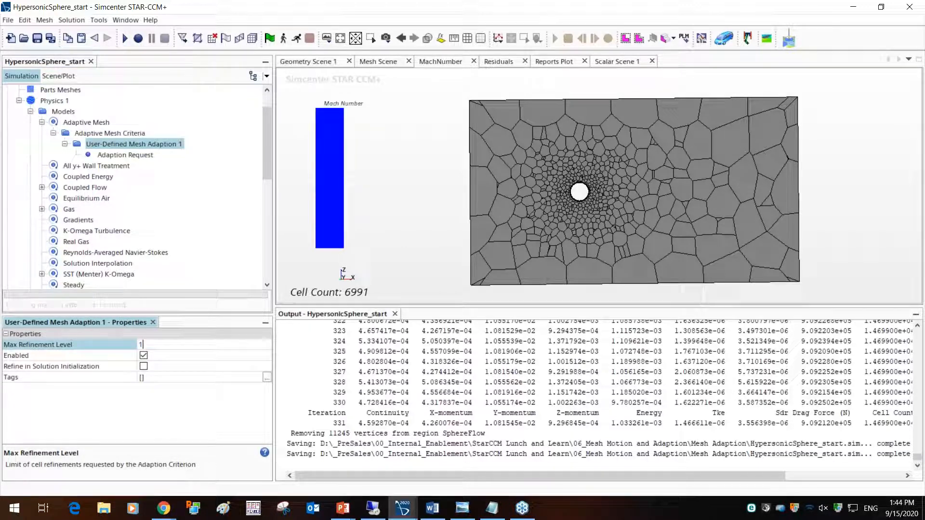
pyautogui.press('Return')
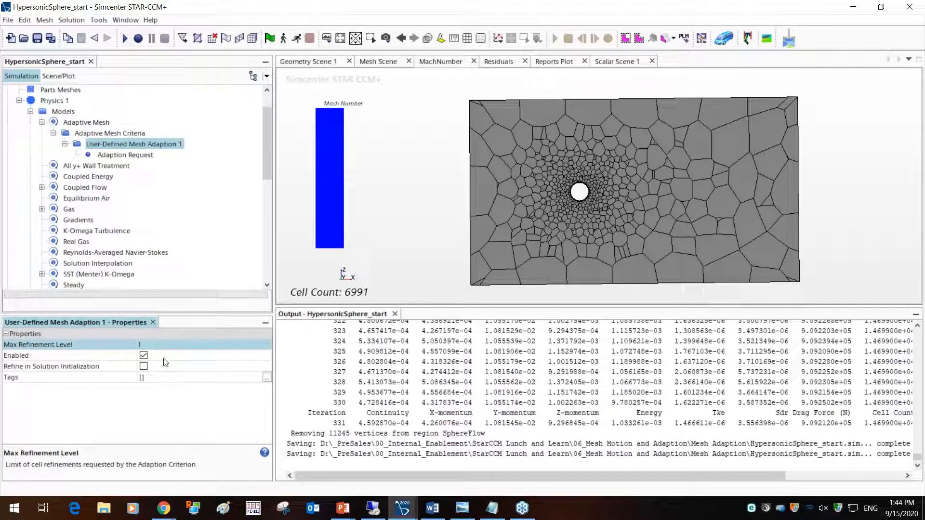
# Keep the Adaption Request method as Adaption Criterion Function and assign User Field Function 1 as its scalar function.
pyautogui.click(133, 156)
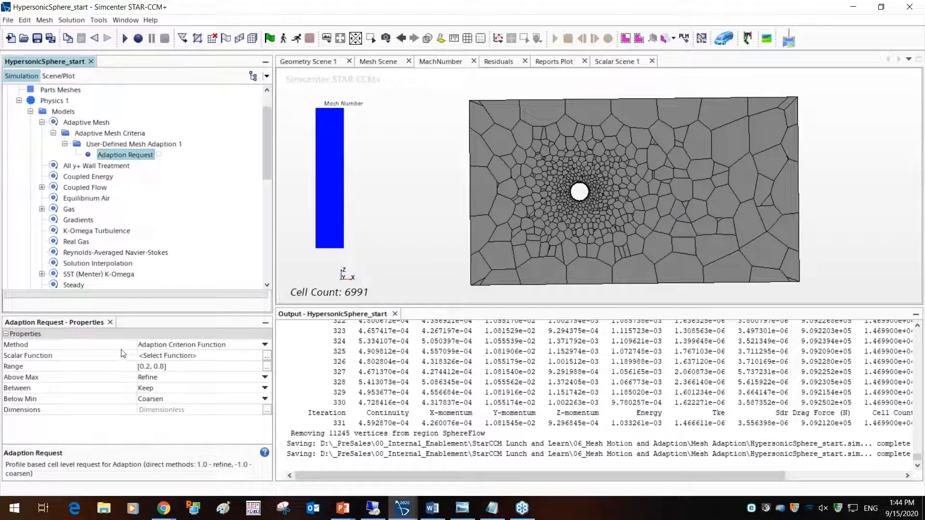
pyautogui.click(246, 346)
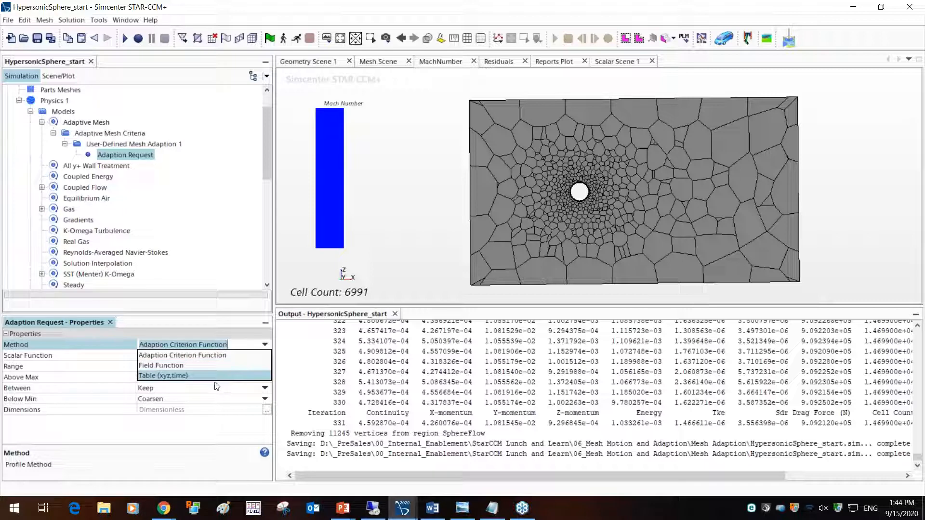
pyautogui.click(210, 357)
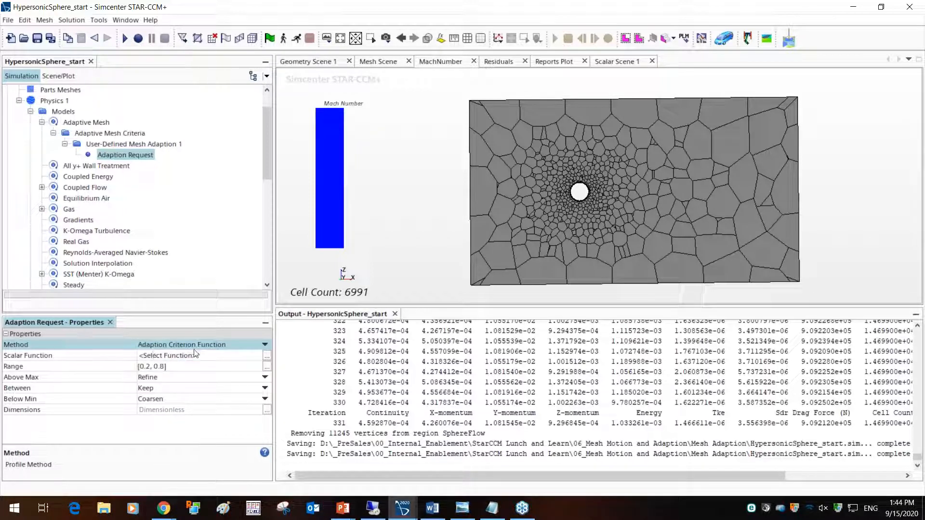
pyautogui.click(267, 356)
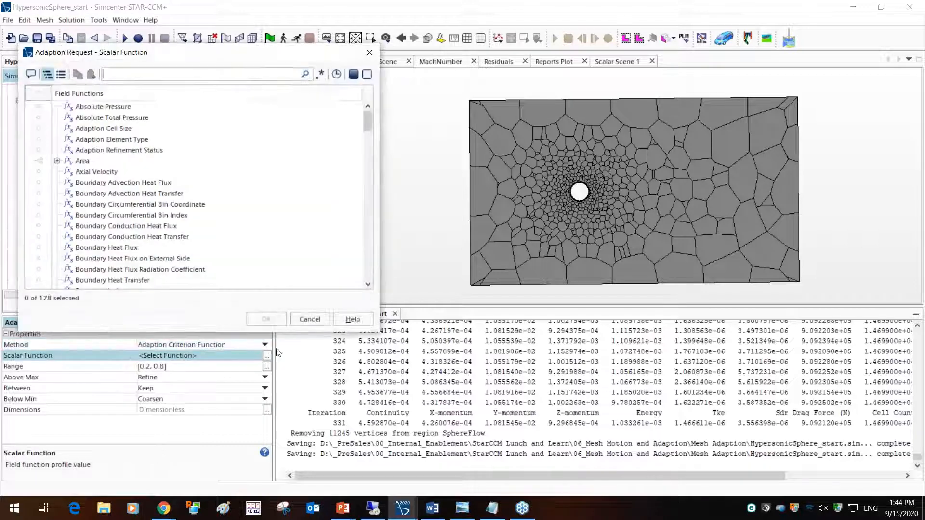
pyautogui.click(202, 74)
pyautogui.write('u')
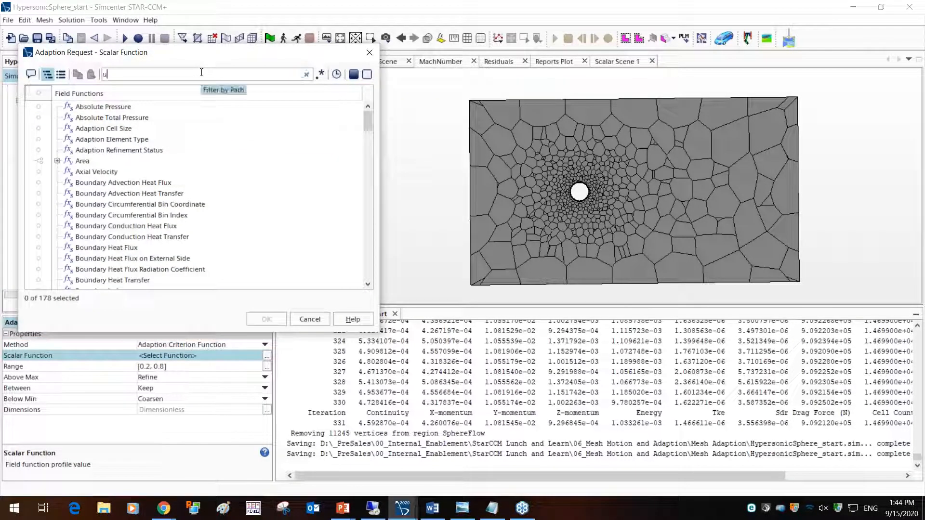
pyautogui.write('se')
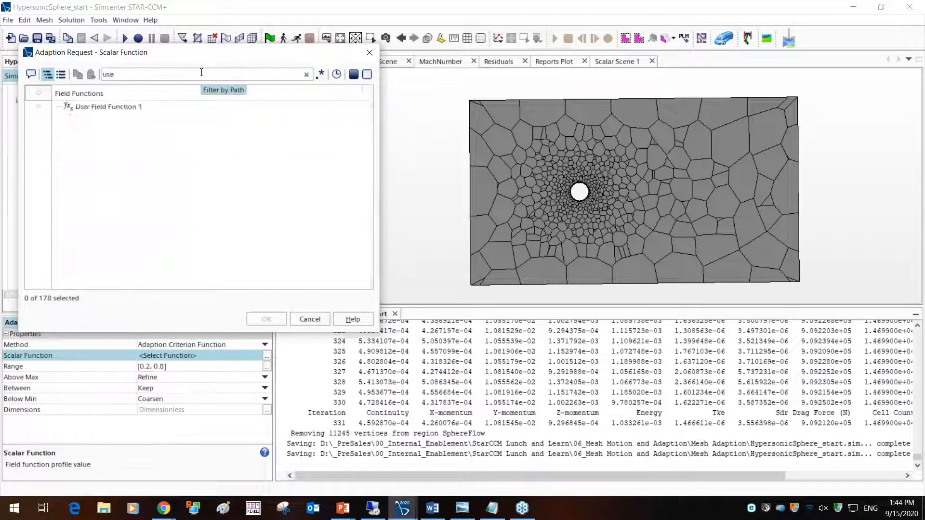
pyautogui.click(126, 107)
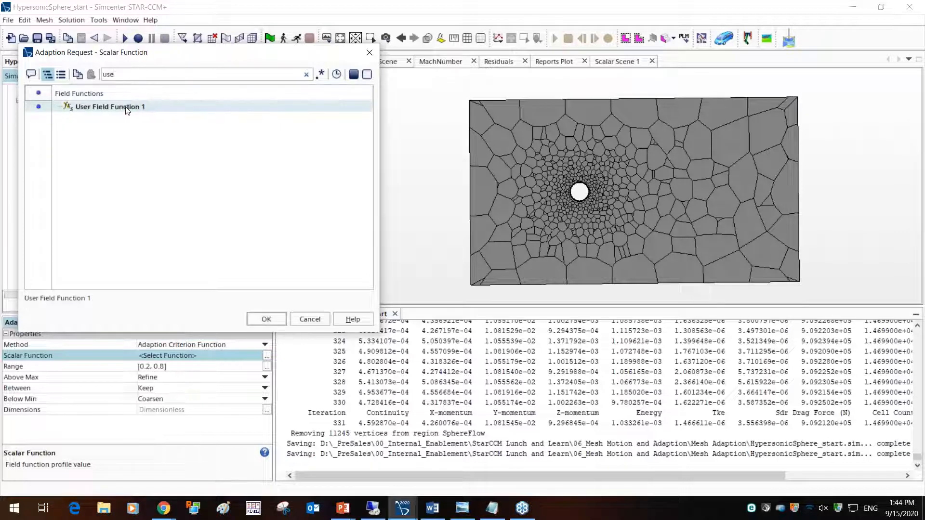
pyautogui.click(267, 319)
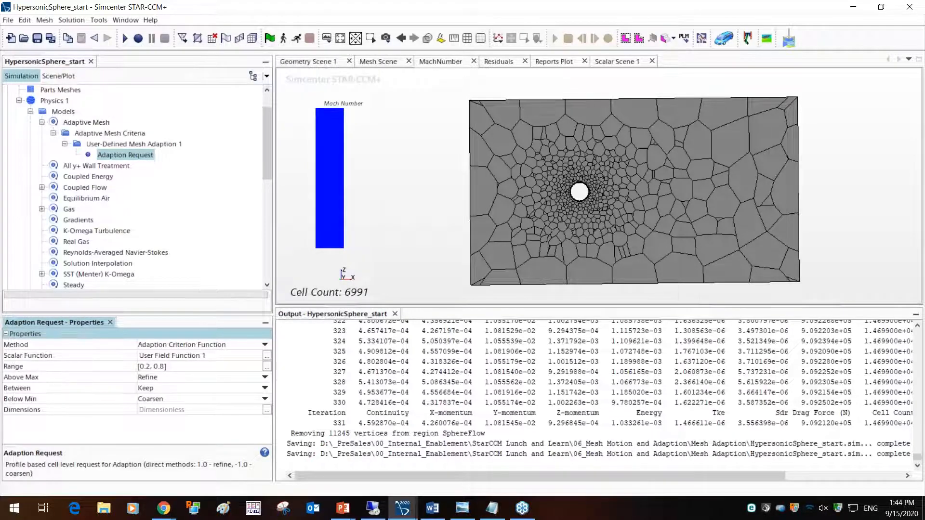
# Review the definition expression of User Field Function 1, including its Mach number gradient and adaption cell size terms.
pyautogui.moveTo(269, 163); pyautogui.dragTo(268, 269)
pyautogui.click(8, 285)
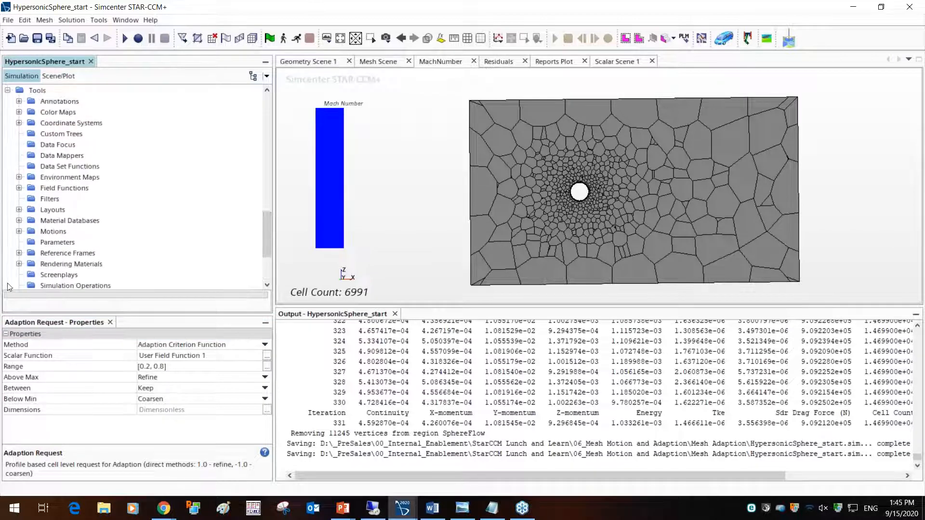
pyautogui.click(19, 188)
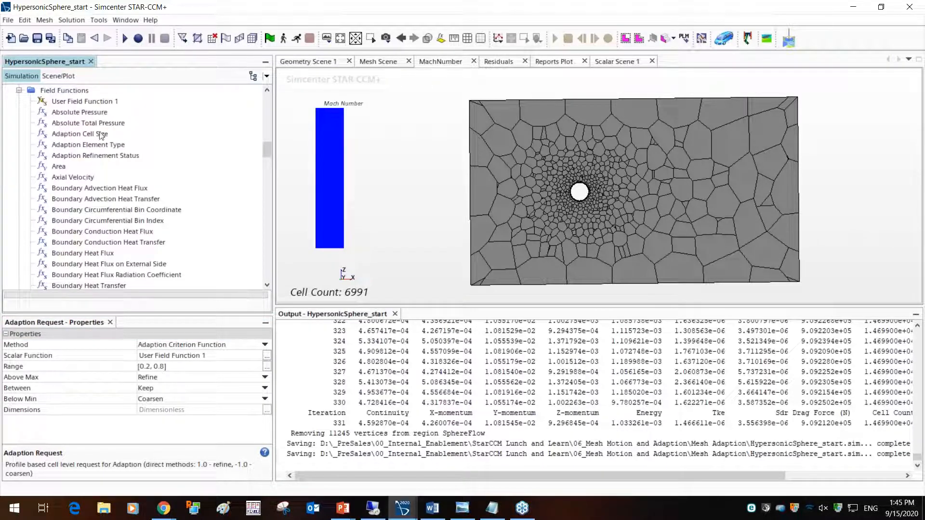
pyautogui.click(83, 101)
pyautogui.rightClick(82, 102)
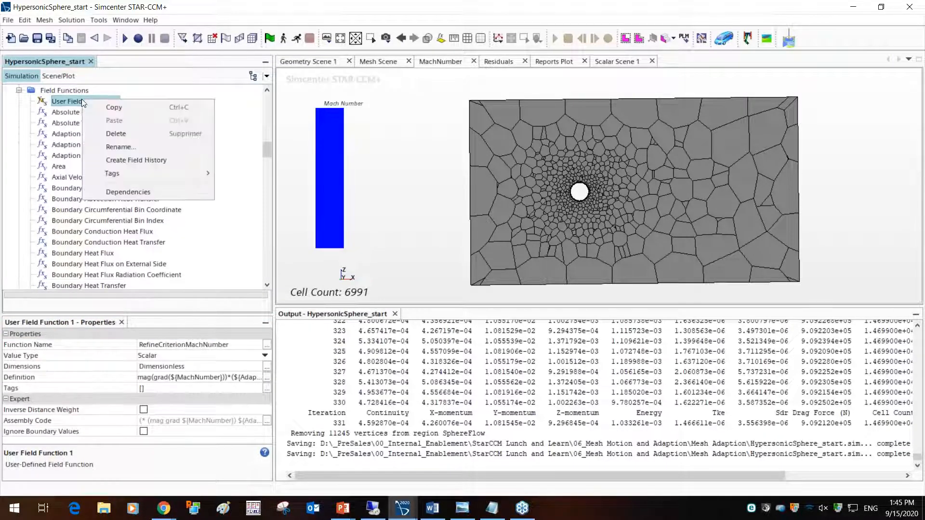
pyautogui.click(268, 379)
pyautogui.click(267, 378)
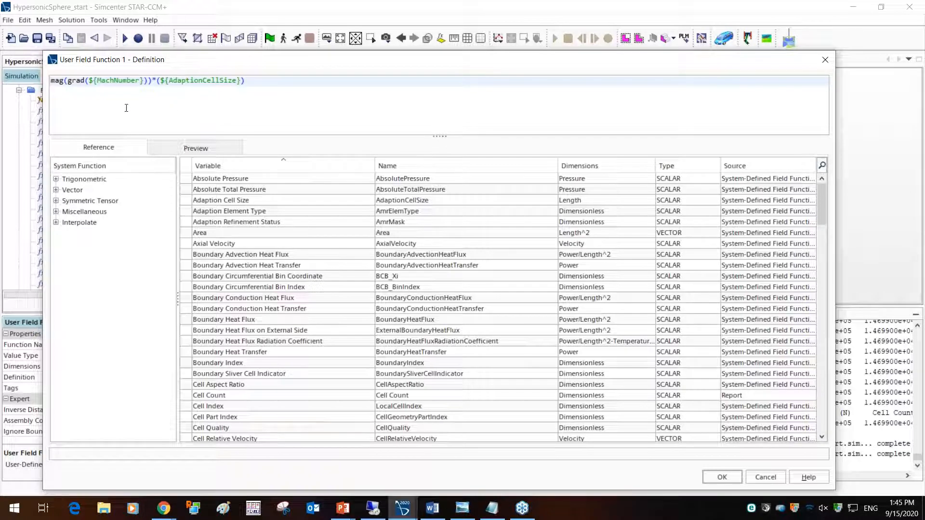
pyautogui.moveTo(68, 81); pyautogui.dragTo(140, 82)
pyautogui.click(124, 98)
pyautogui.moveTo(320, 65); pyautogui.dragTo(217, 136)
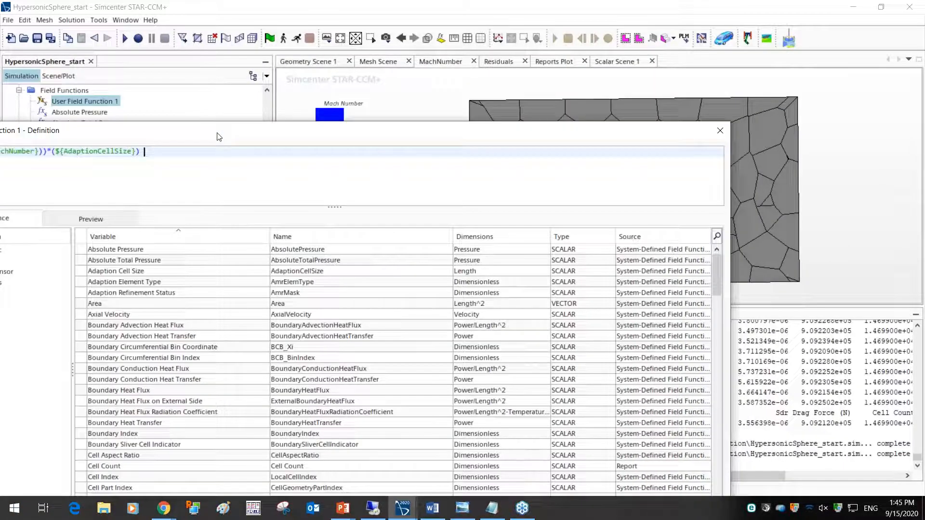
pyautogui.click(721, 132)
# Set the Range of the Adaption Request under User-Defined Mesh Adaption 1 to [0.5, 0.7].
pyautogui.scroll(10, 135, 142)
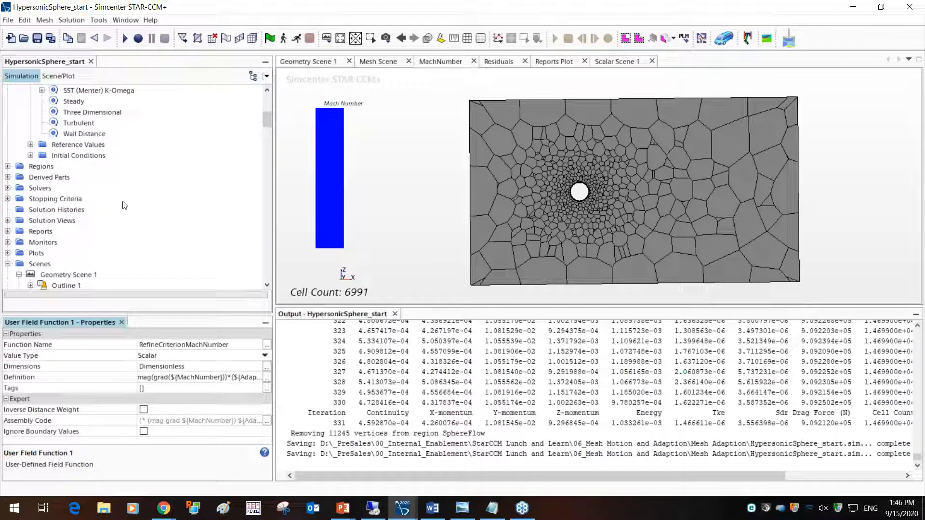
pyautogui.scroll(5, 124, 207)
pyautogui.scroll(2, 124, 205)
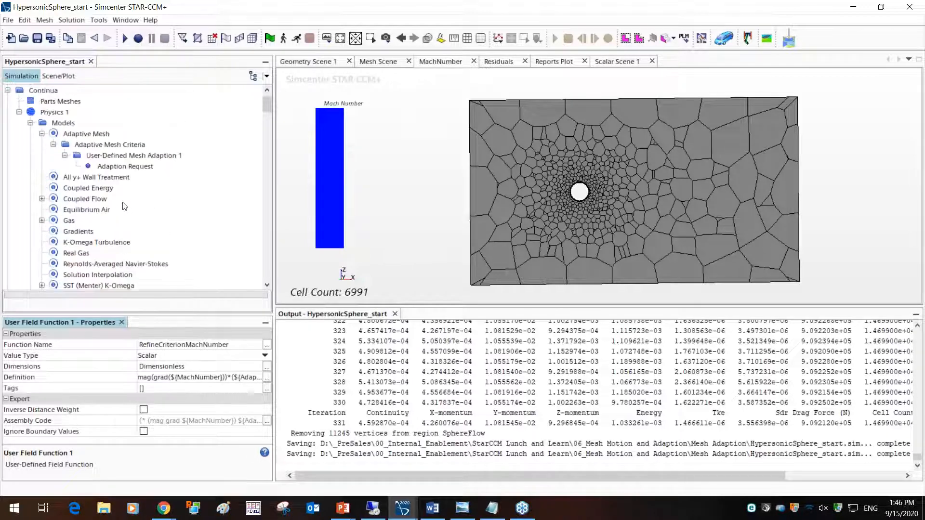
pyautogui.click(124, 188)
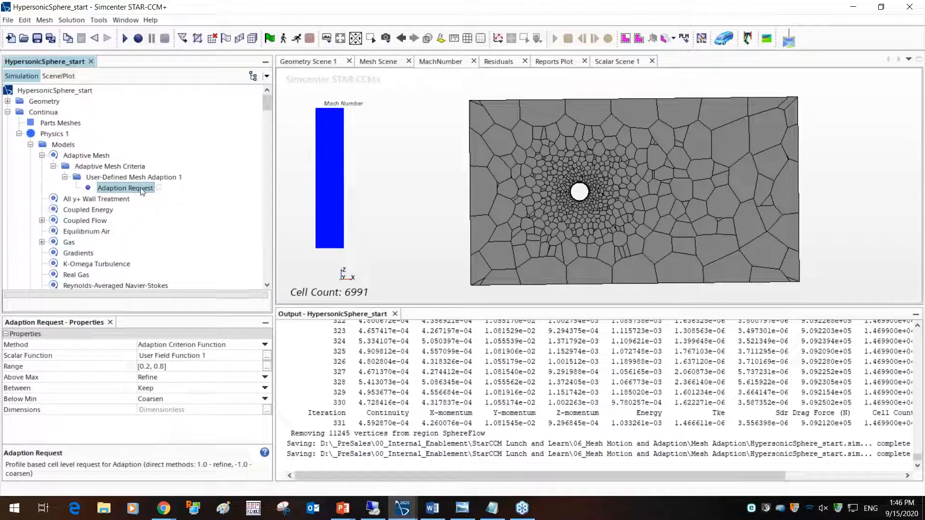
pyautogui.click(866, 18)
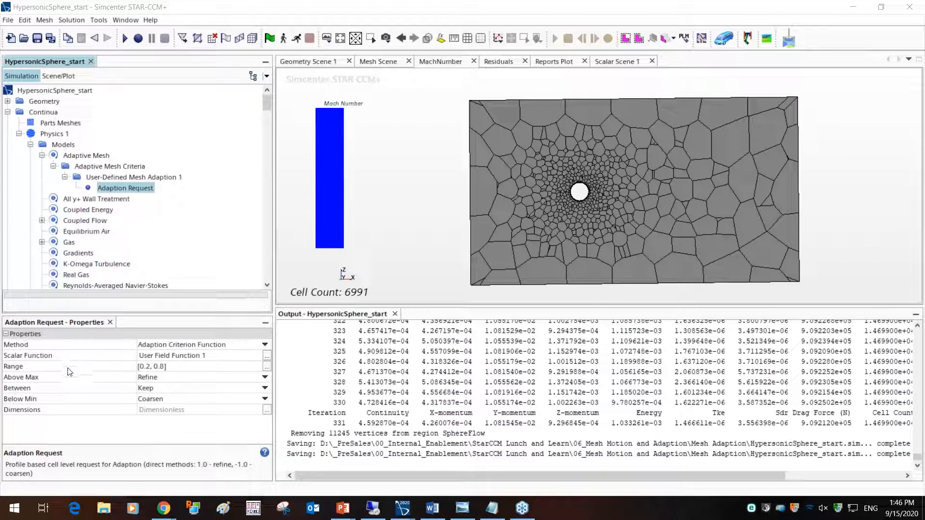
pyautogui.click(145, 369)
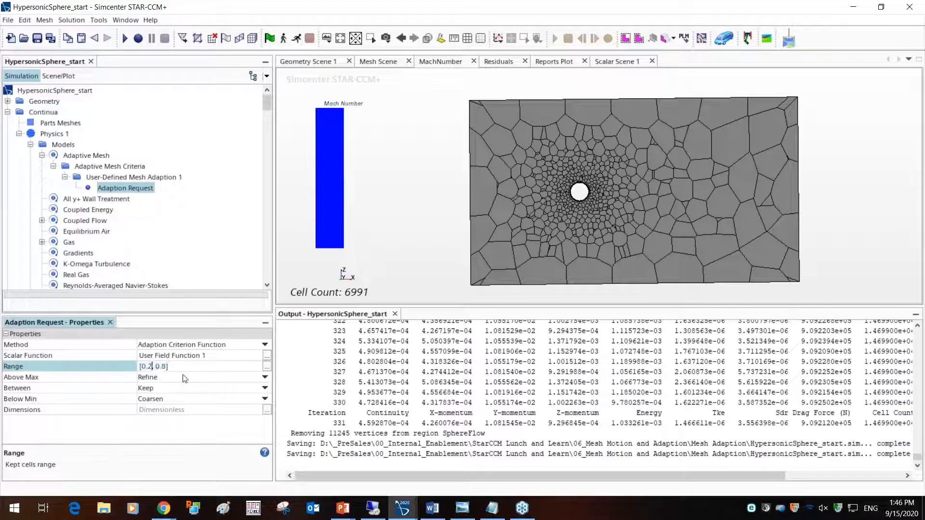
pyautogui.click(152, 367)
pyautogui.press('BackSpace')
pyautogui.write('5')
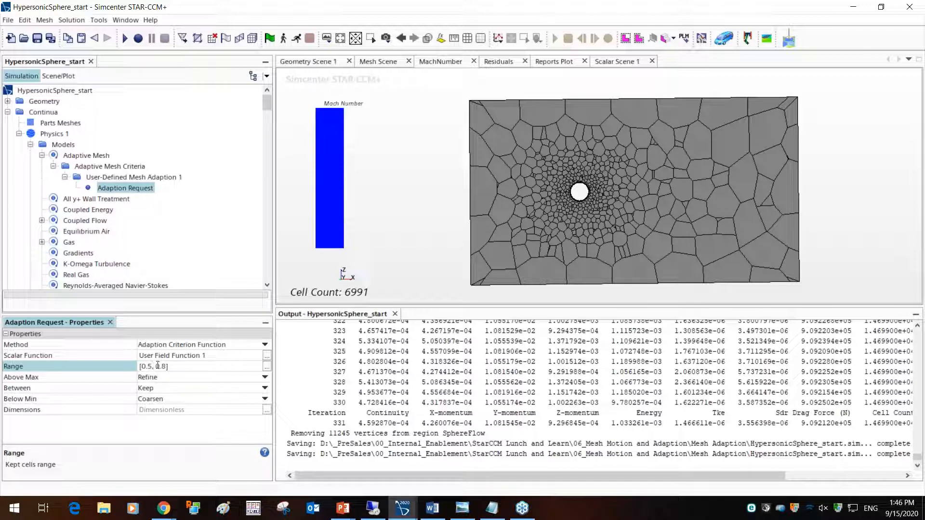
pyautogui.click(164, 367)
pyautogui.press('BackSpace')
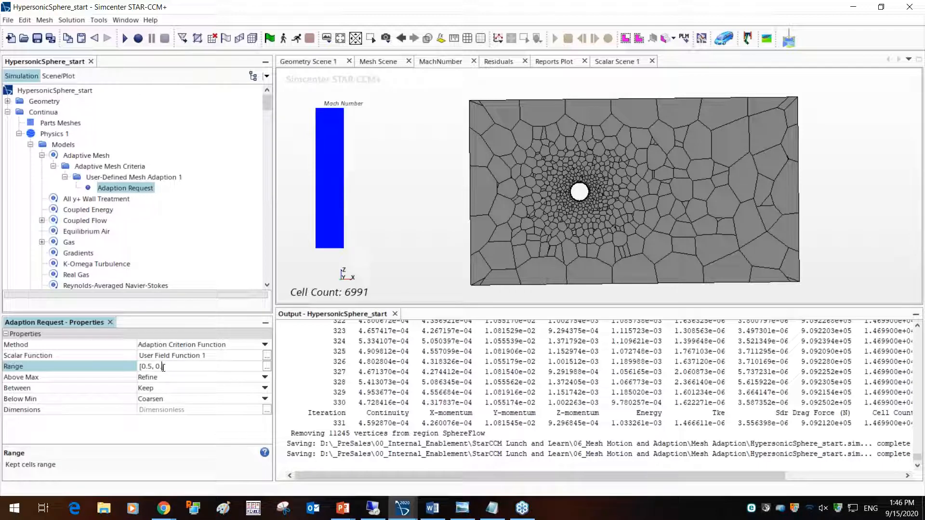
pyautogui.write('7')
pyautogui.click(430, 275)
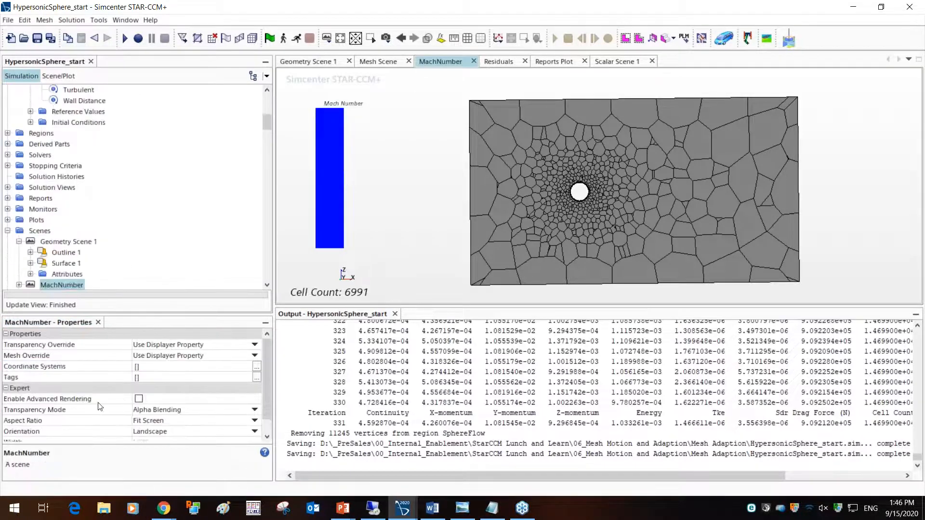
# Set the upper limit of the Adaption Request's Range to 1.0.
pyautogui.scroll(6, 101, 251)
pyautogui.scroll(3, 101, 250)
pyautogui.click(137, 189)
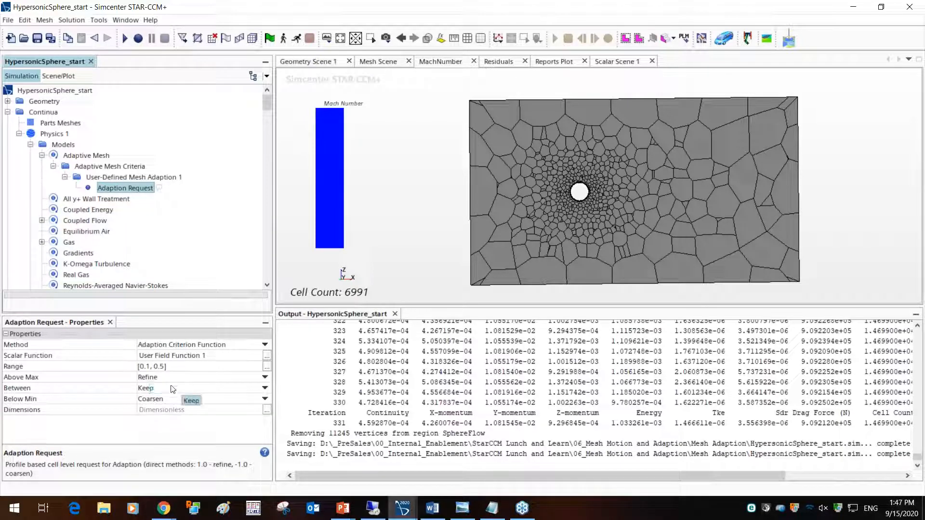
pyautogui.click(159, 368)
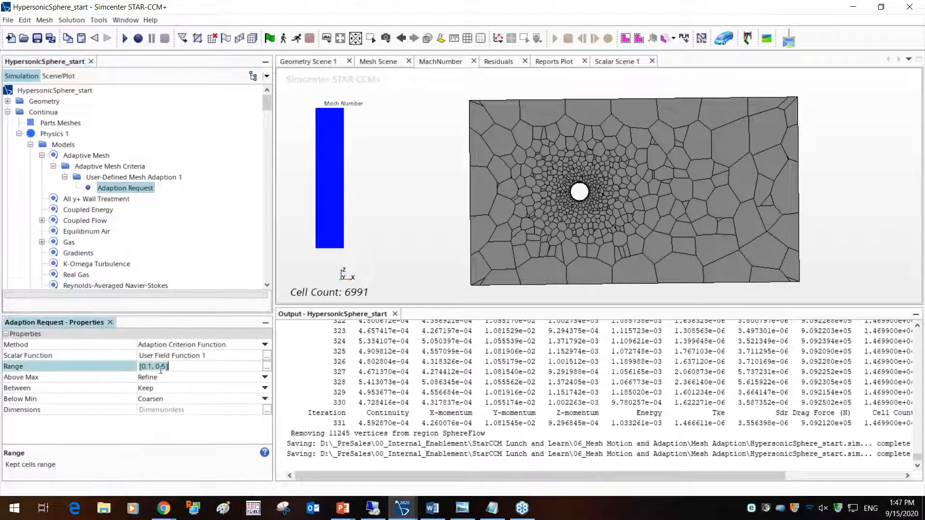
pyautogui.click(157, 368)
pyautogui.moveTo(155, 368); pyautogui.dragTo(164, 368)
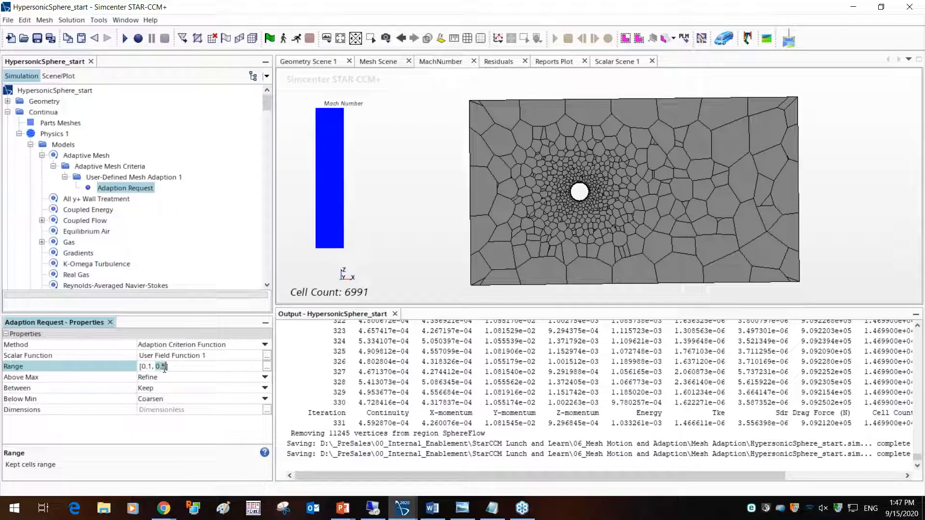
pyautogui.write('1.0')
pyautogui.press('Return')
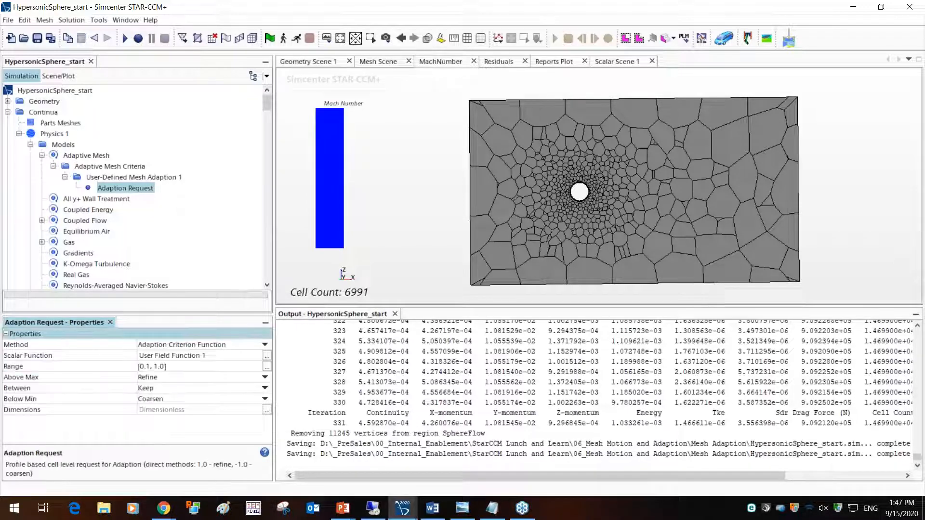
# Set the lower limit of the Adaption Request's Range to 0.5.
pyautogui.click(151, 369)
pyautogui.click(152, 369)
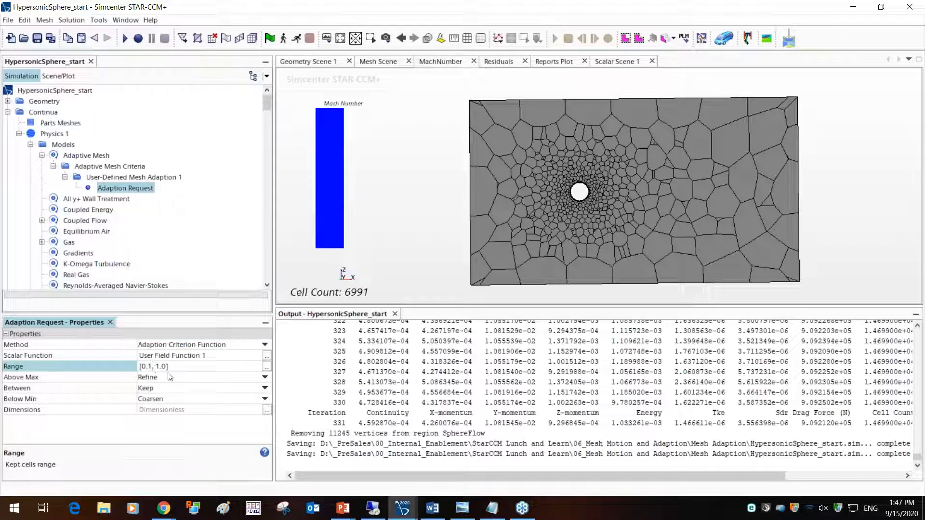
pyautogui.press('BackSpace')
pyautogui.write('5')
pyautogui.press('Return')
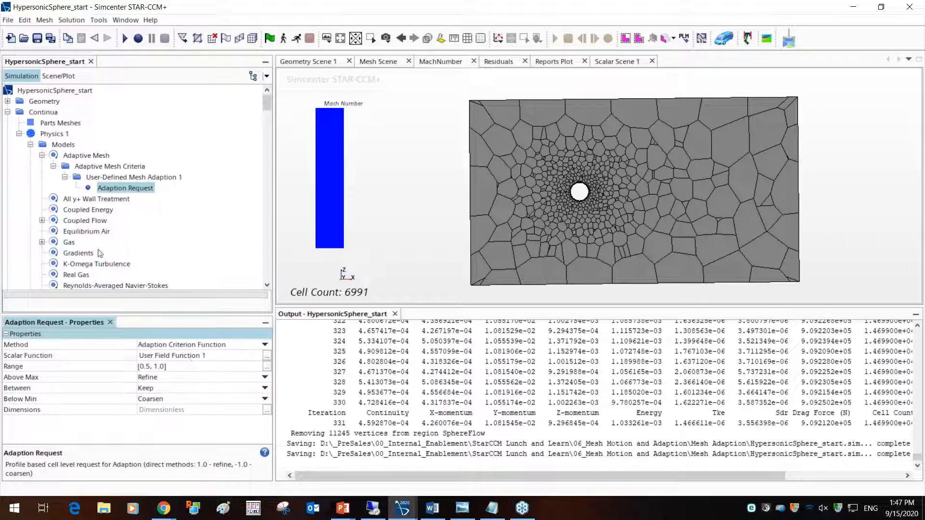
# Initialize the solution with the Mach number scene in view and run the simulation.
pyautogui.click(19, 134)
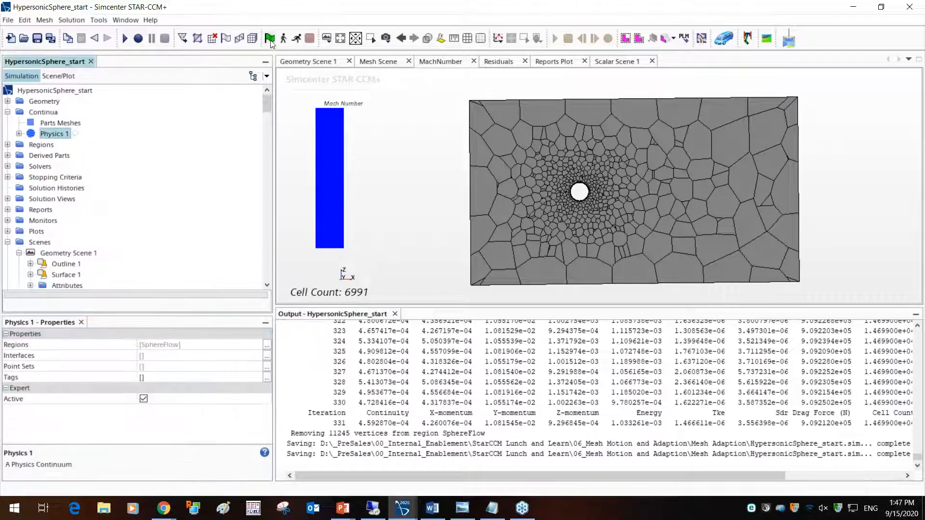
pyautogui.click(271, 41)
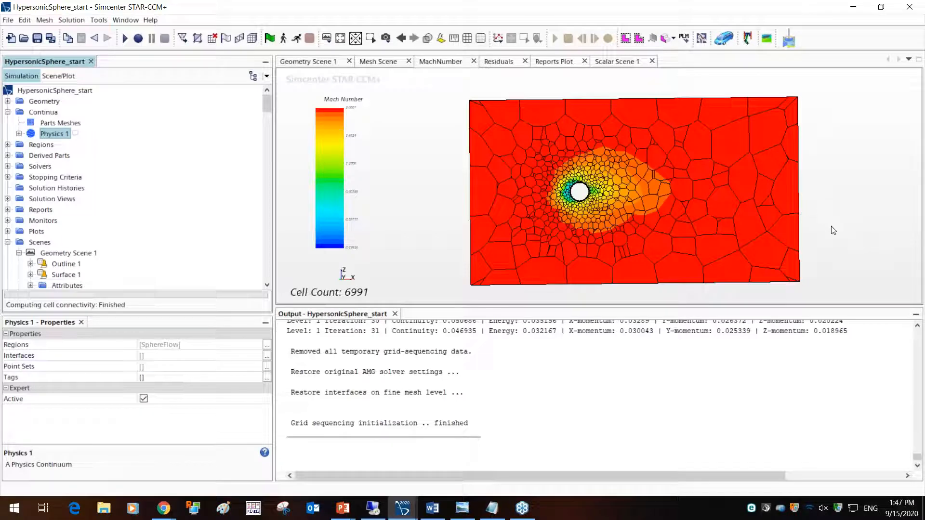
pyautogui.moveTo(427, 223); pyautogui.dragTo(415, 219, button='middle')
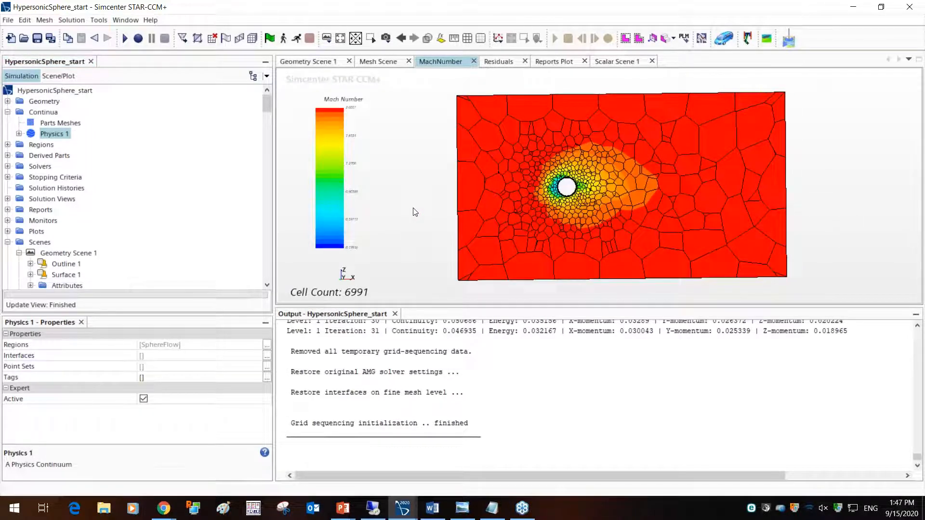
pyautogui.click(298, 38)
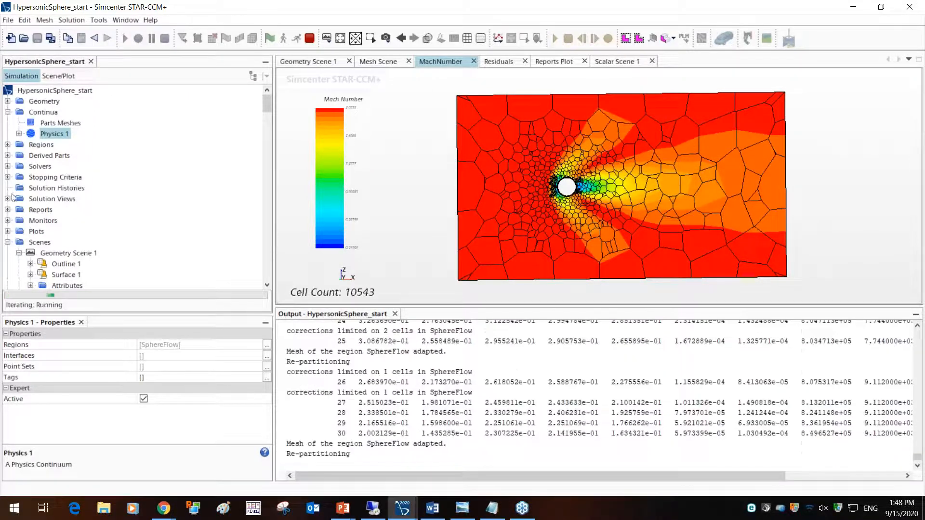
# Inspect the Adaptive Mesh solver's properties and examine the adapting mesh around the sphere in the MachNumber scene.
pyautogui.click(7, 167)
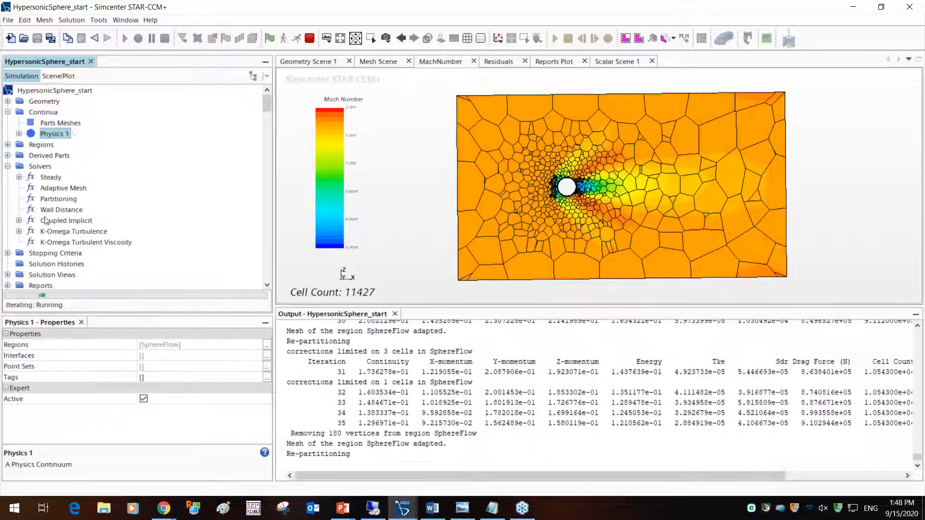
pyautogui.click(57, 189)
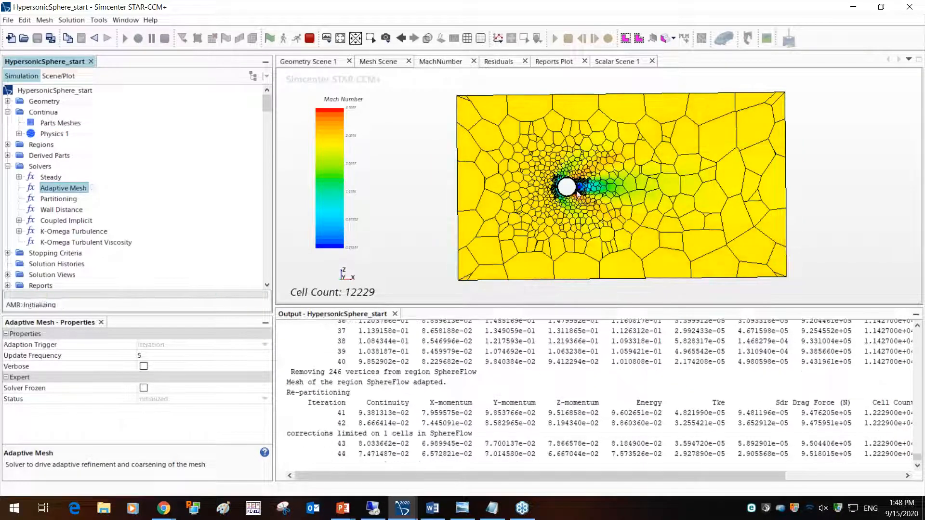
pyautogui.scroll(5, 578, 193)
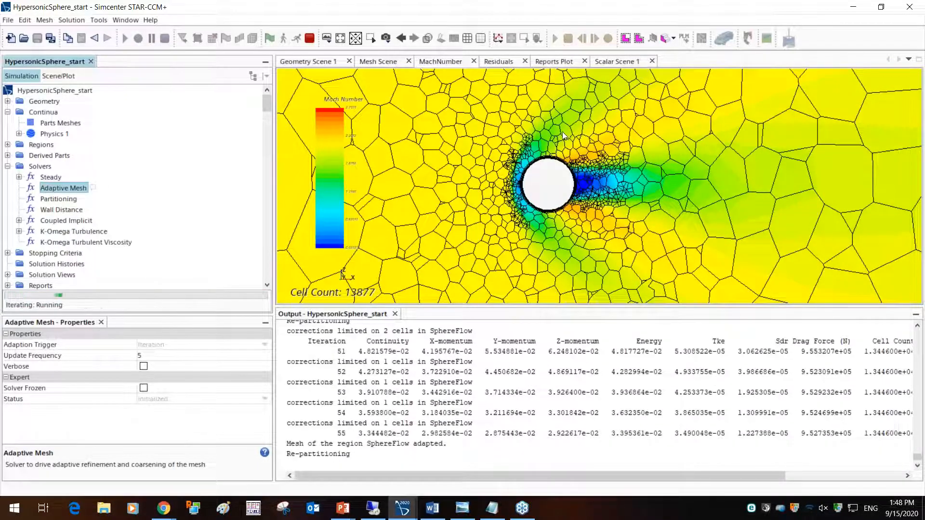
pyautogui.scroll(-3, 571, 207)
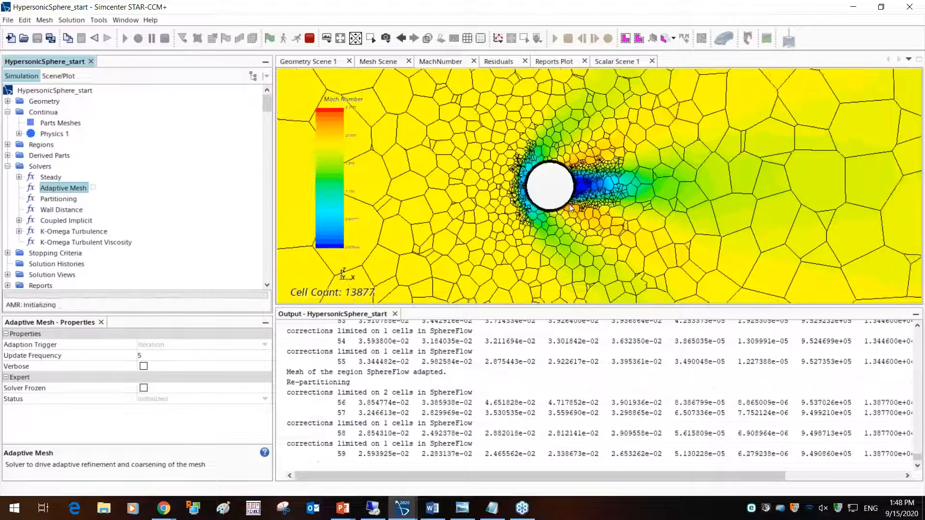
pyautogui.scroll(-2, 571, 208)
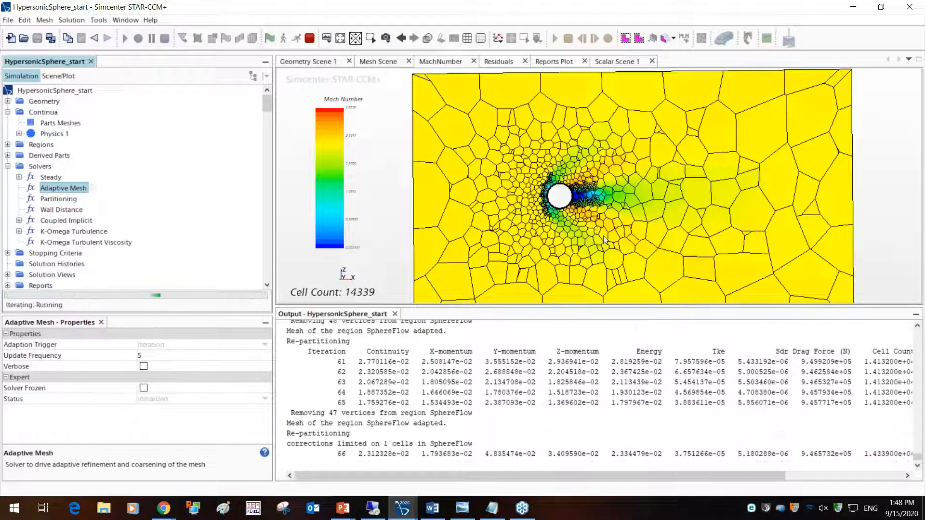
pyautogui.scroll(-1, 604, 239)
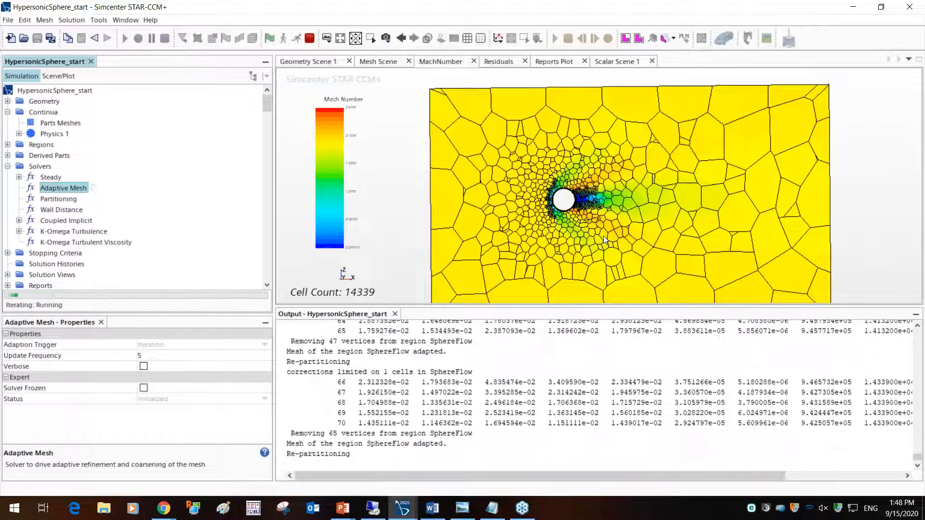
pyautogui.scroll(-1, 604, 235)
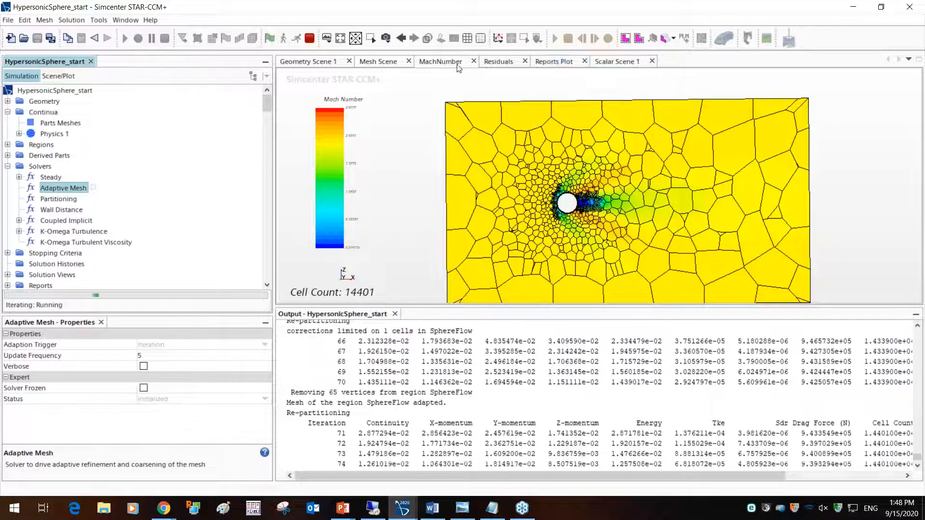
# Examine the User Field Function 1 distribution around the sphere in Scalar Scene 1, and switch to PowerPoint.
pyautogui.click(608, 62)
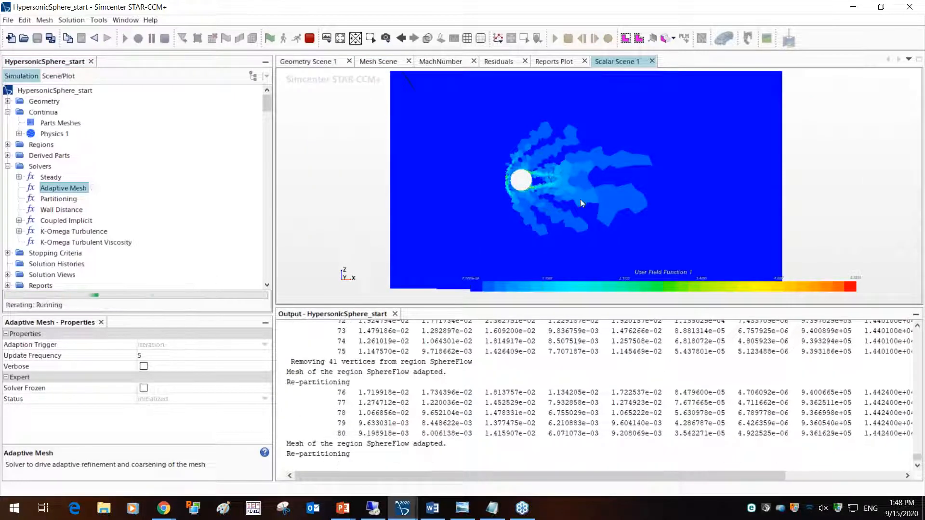
pyautogui.scroll(1, 581, 203)
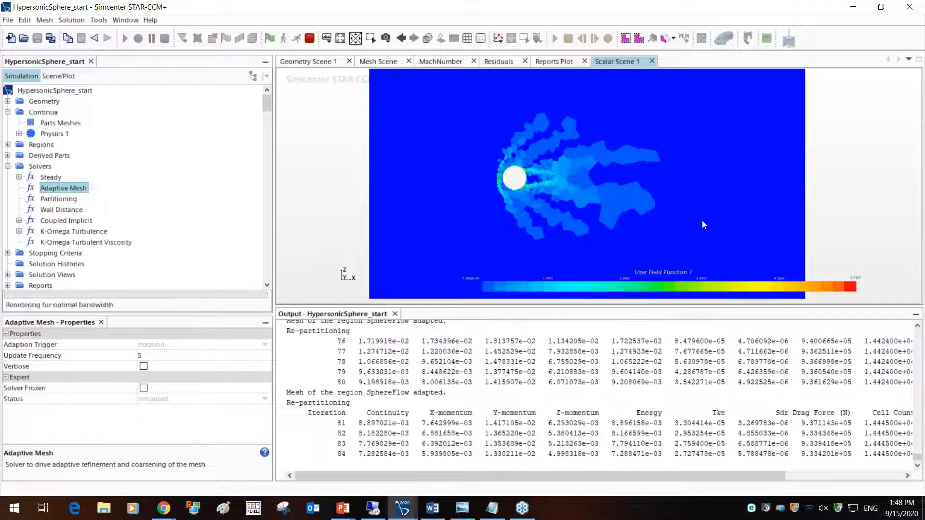
pyautogui.scroll(1, 635, 178)
pyautogui.hotkey('alt', 'Tab')
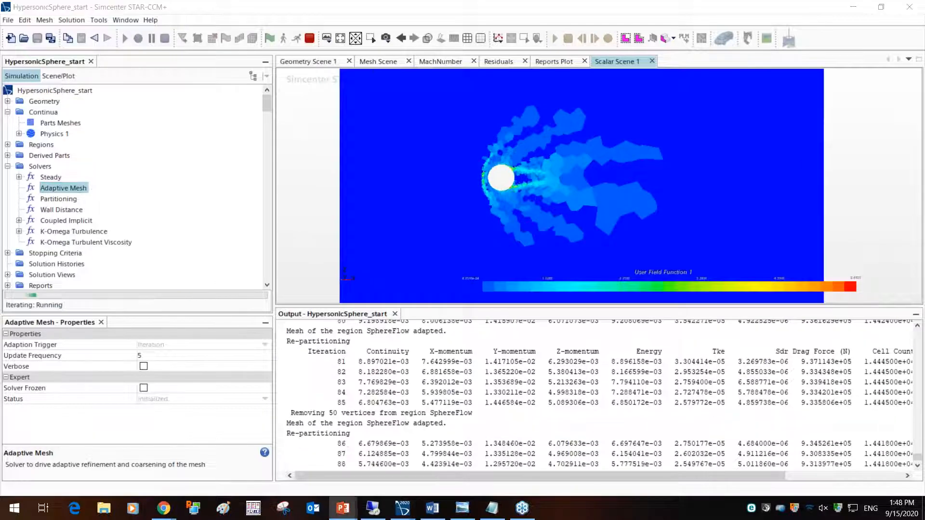